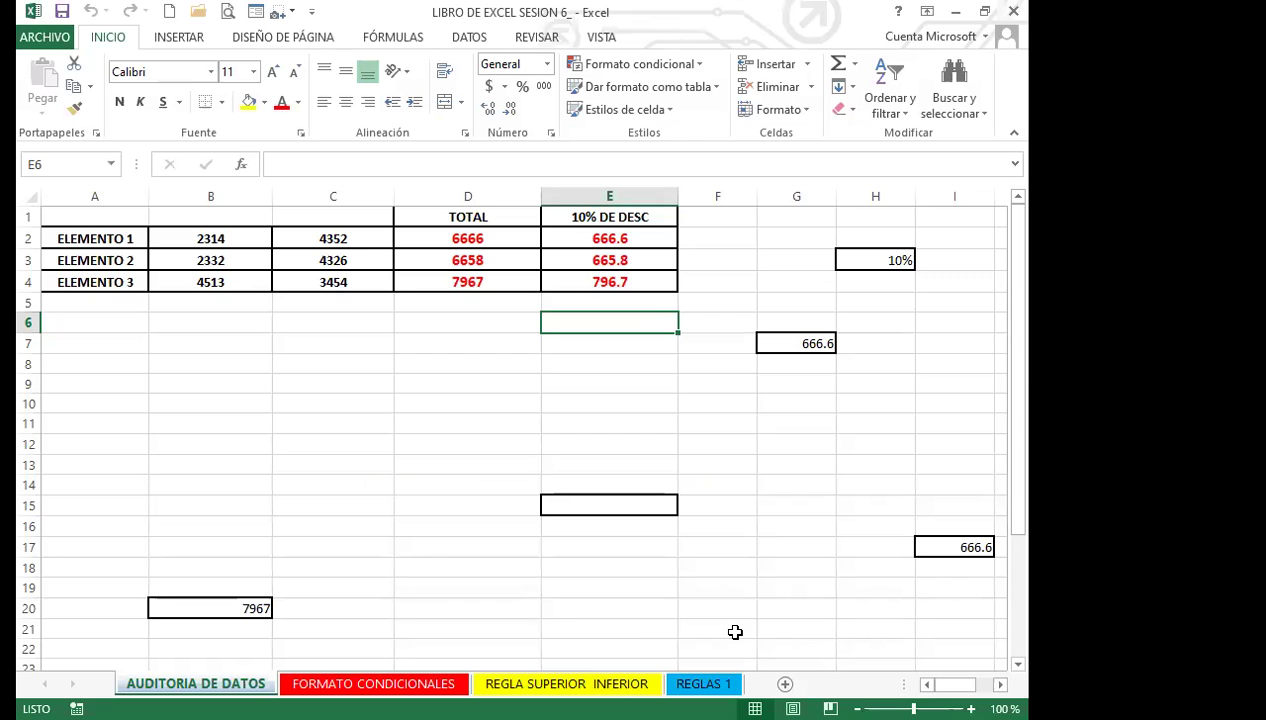
Inspect the contents of total cell D2, discount header E1 and percentage cell H3.
left_click(387, 447)
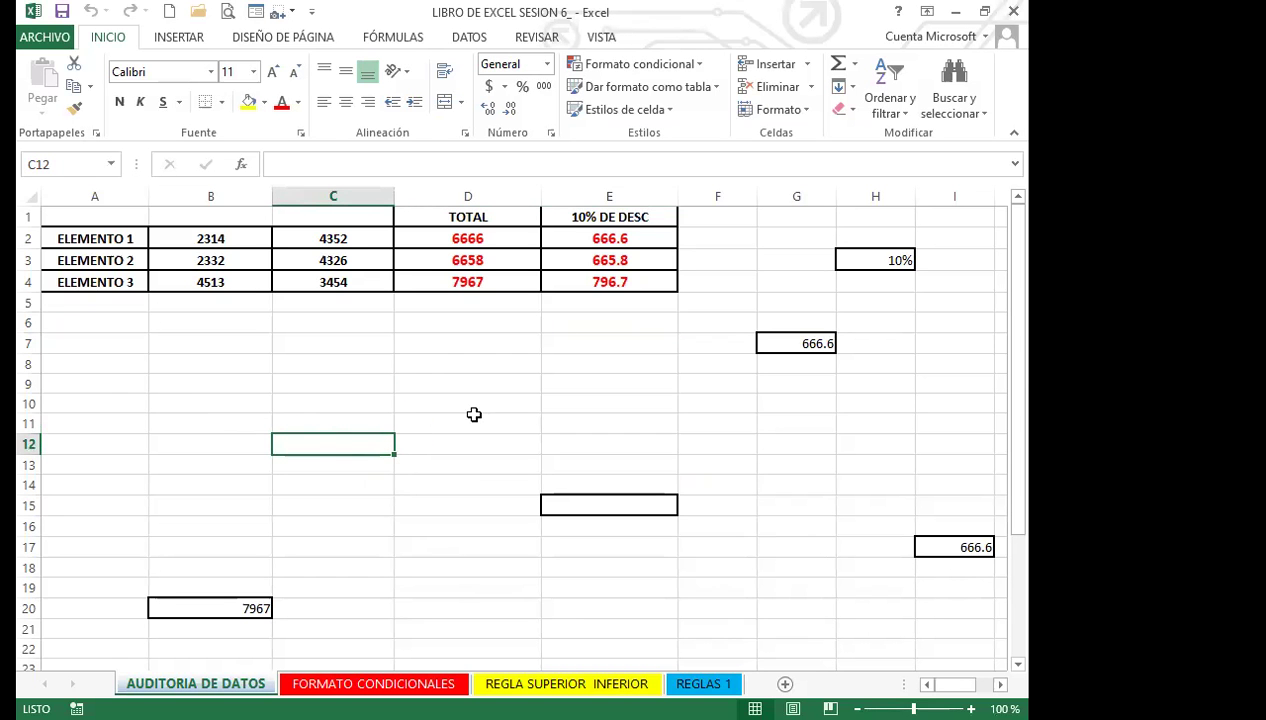
left_click(459, 239)
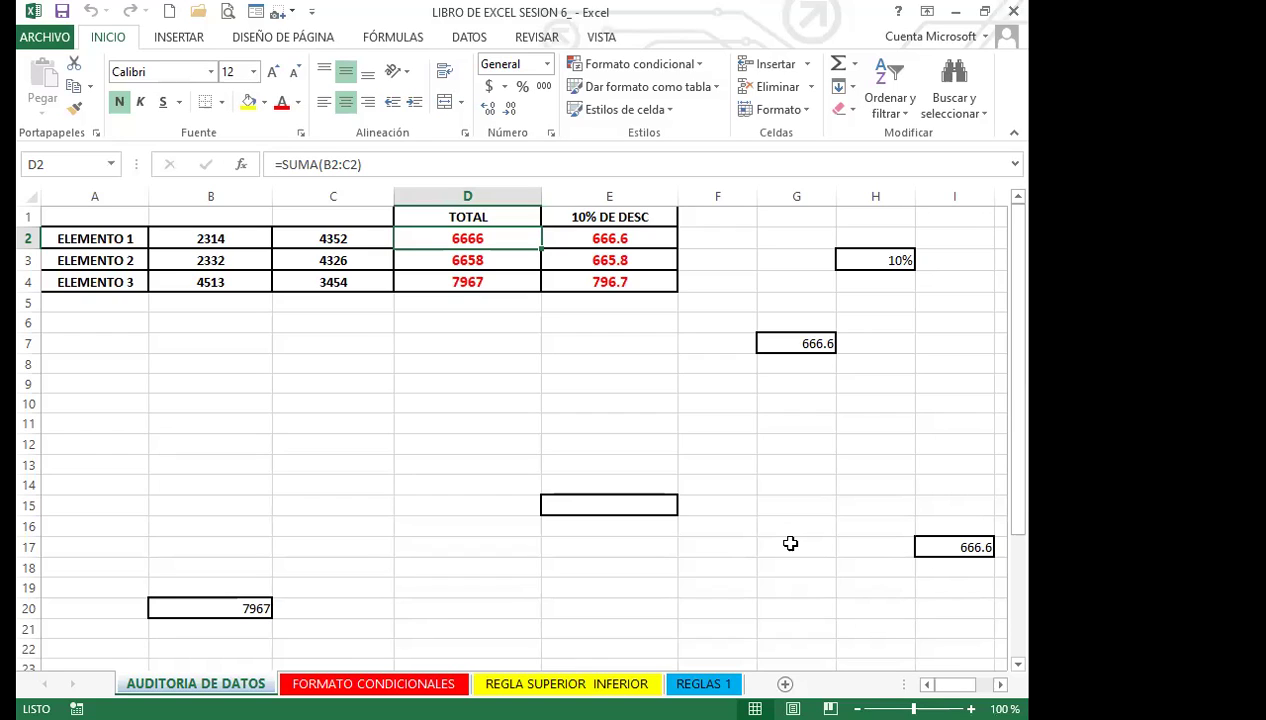
left_click(579, 350)
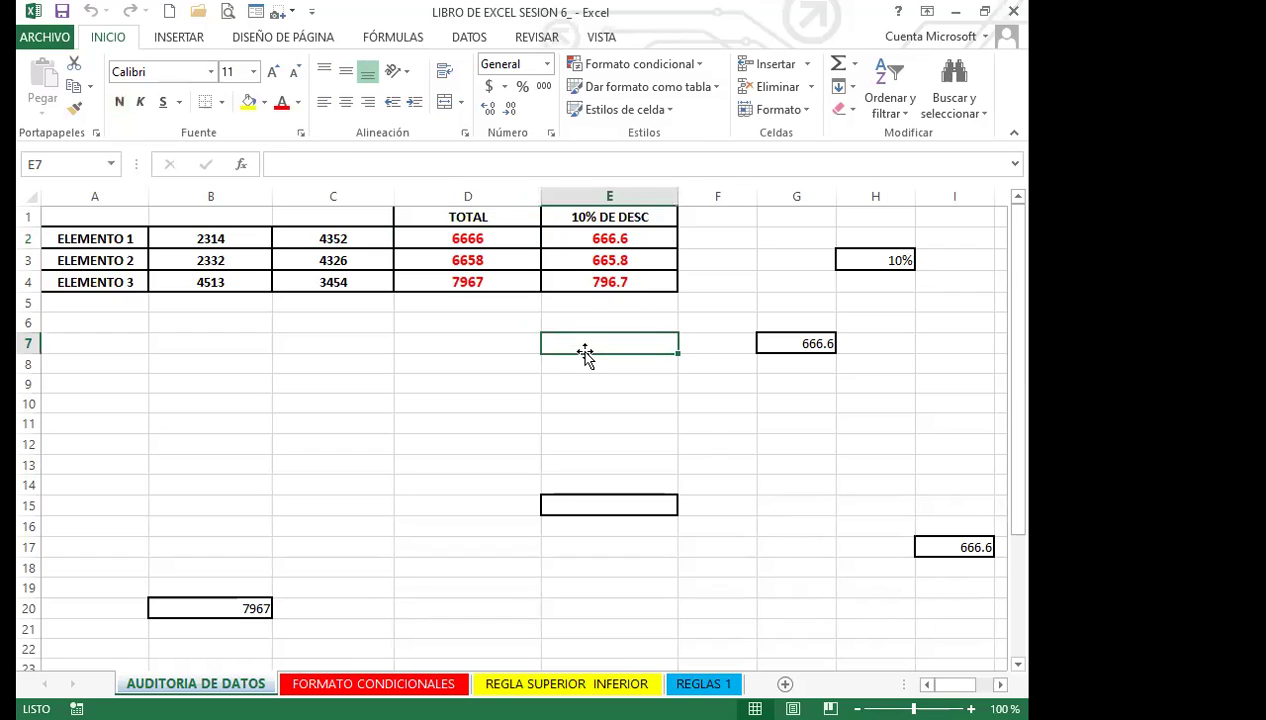
left_click(661, 216)
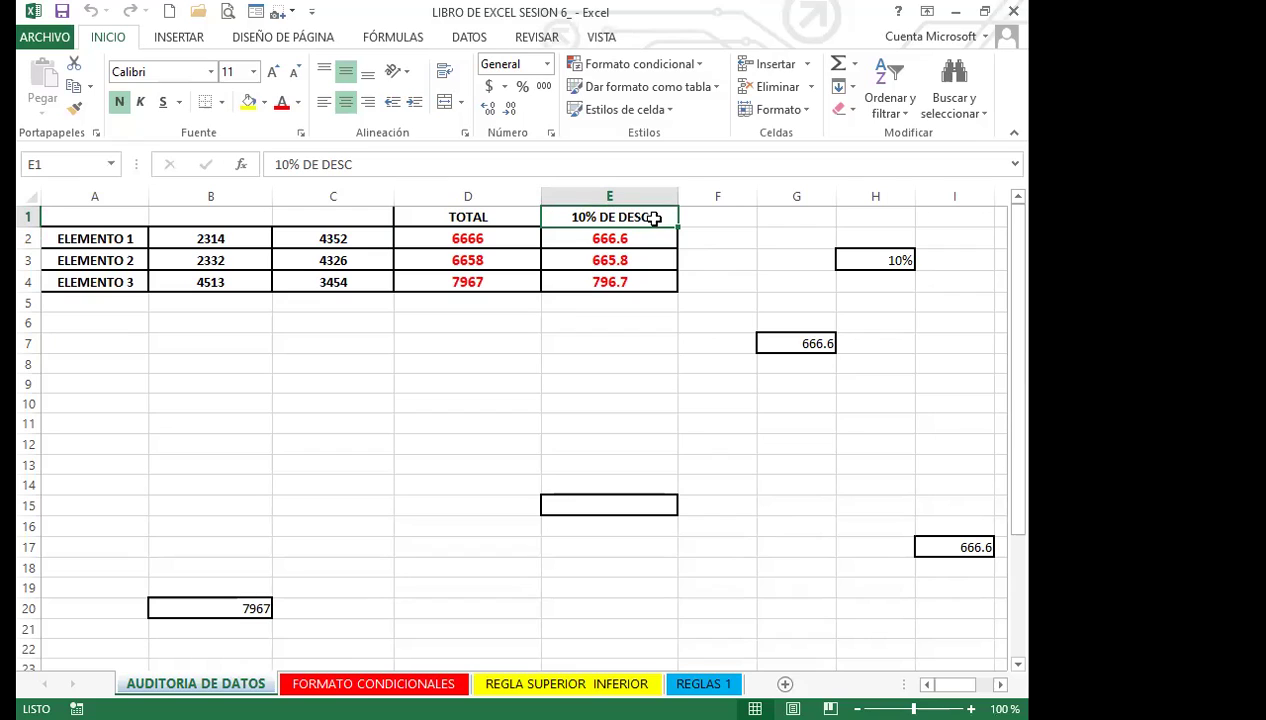
left_click(858, 260)
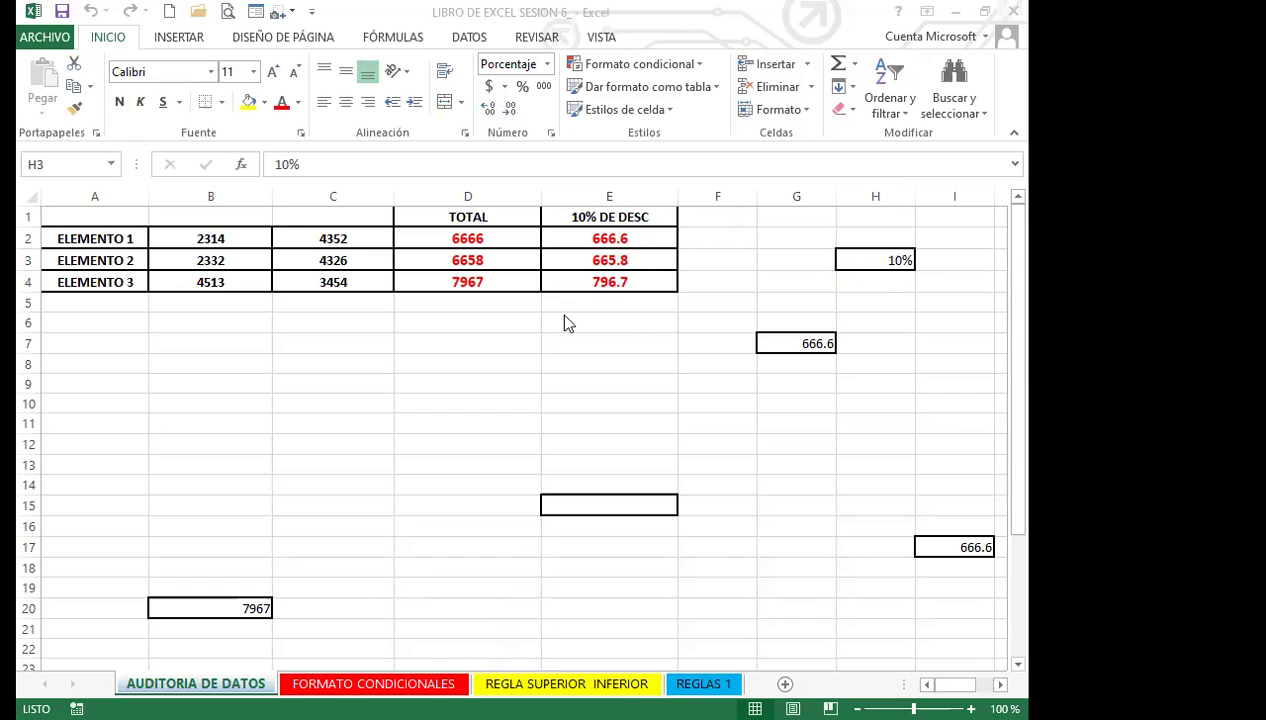
Try replacing the 10% in E2's discount formula with the absolute reference $E$1, and undo the change.
left_click(573, 244)
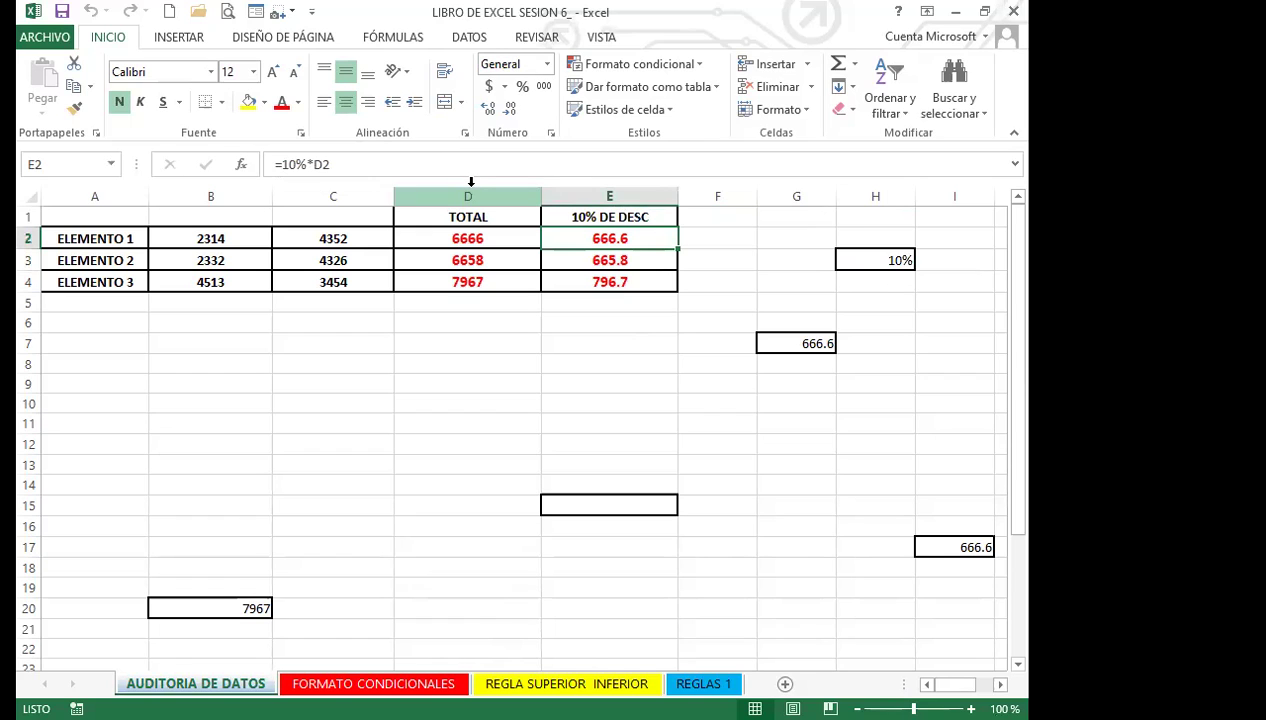
double_click(592, 240)
left_click(617, 237)
key("BackSpace")
key("BackSpace")
key("BackSpace")
left_click(591, 213)
key("F4")
key("Return")
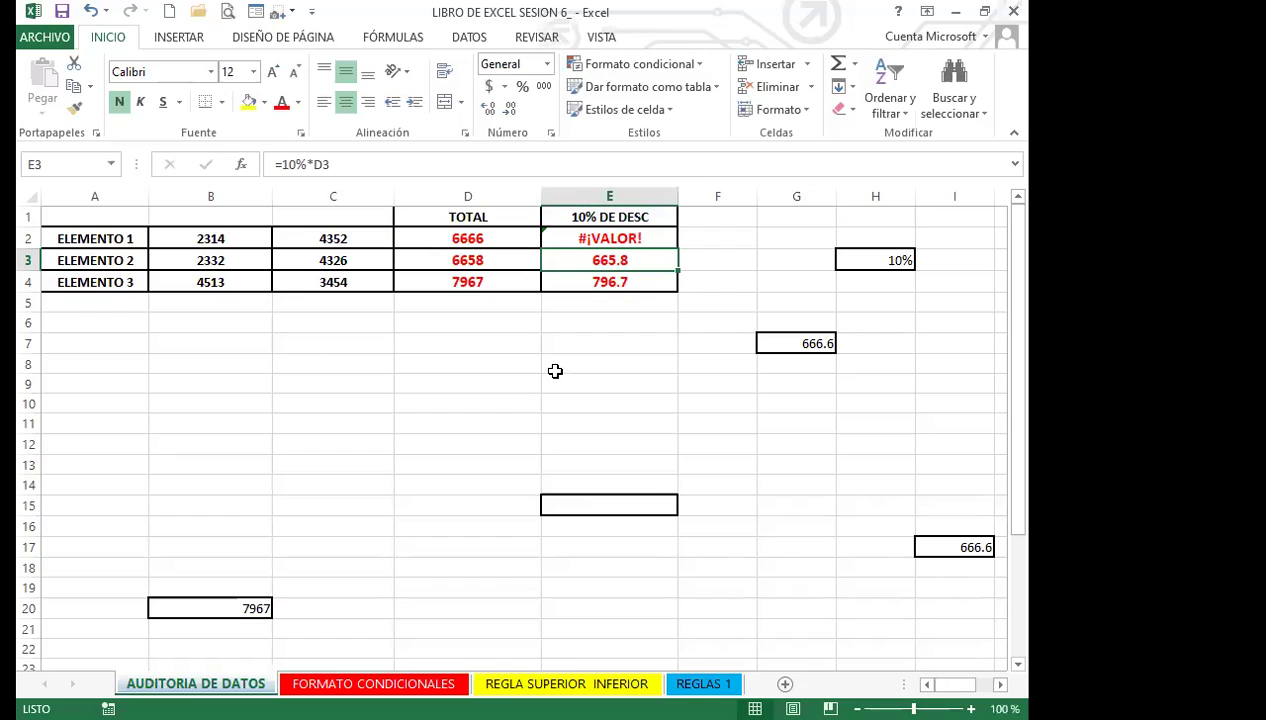
left_click(563, 240)
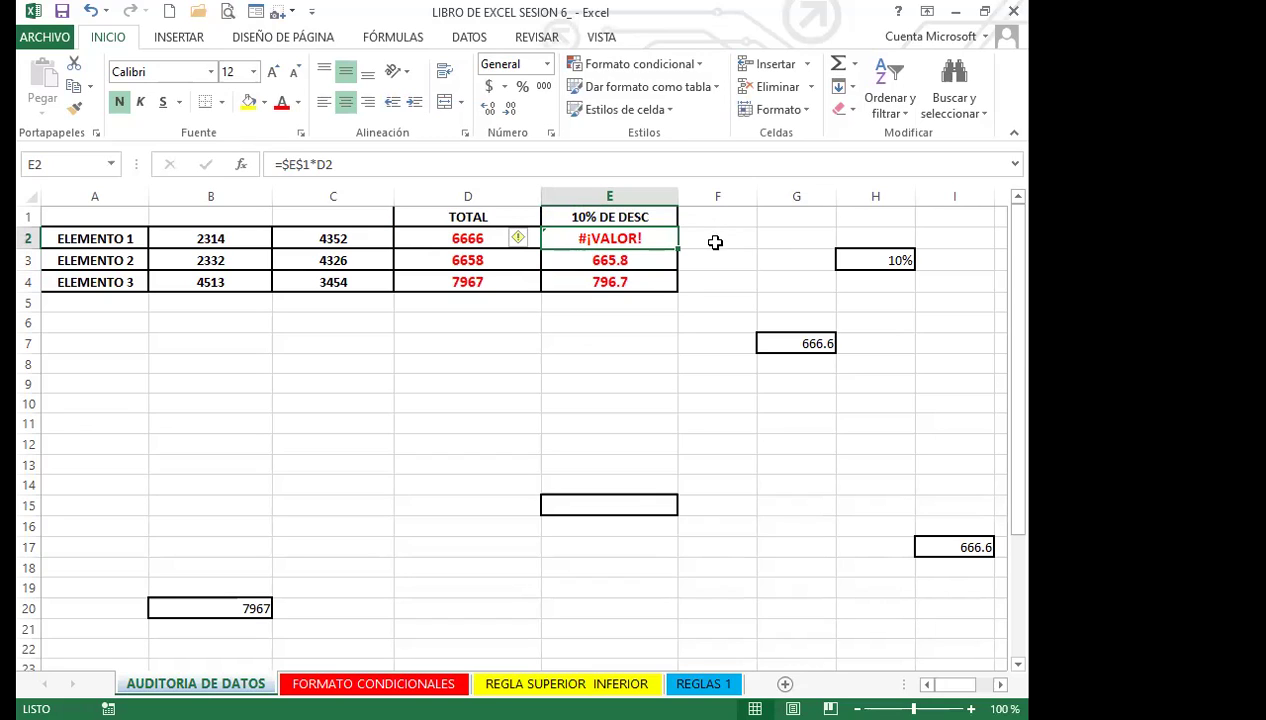
key("ctrl+z")
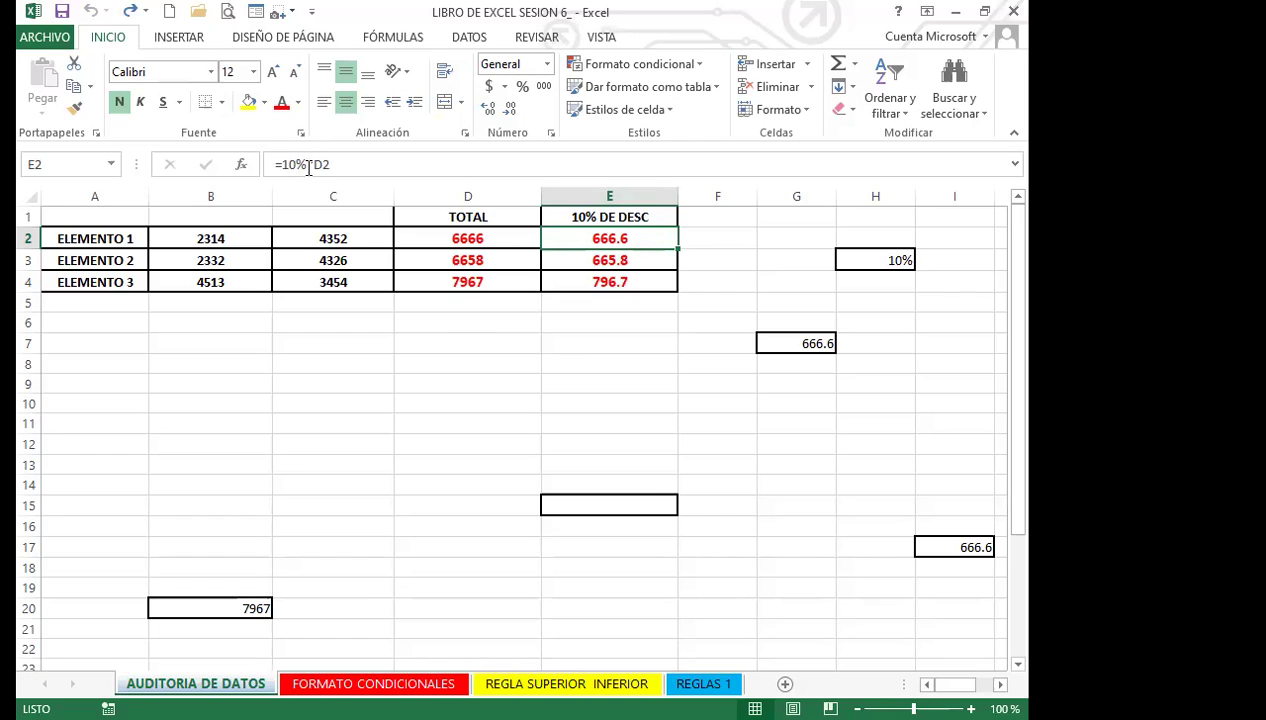
Compare the content of header cell E1 with the discount formula in E2.
left_click(655, 216)
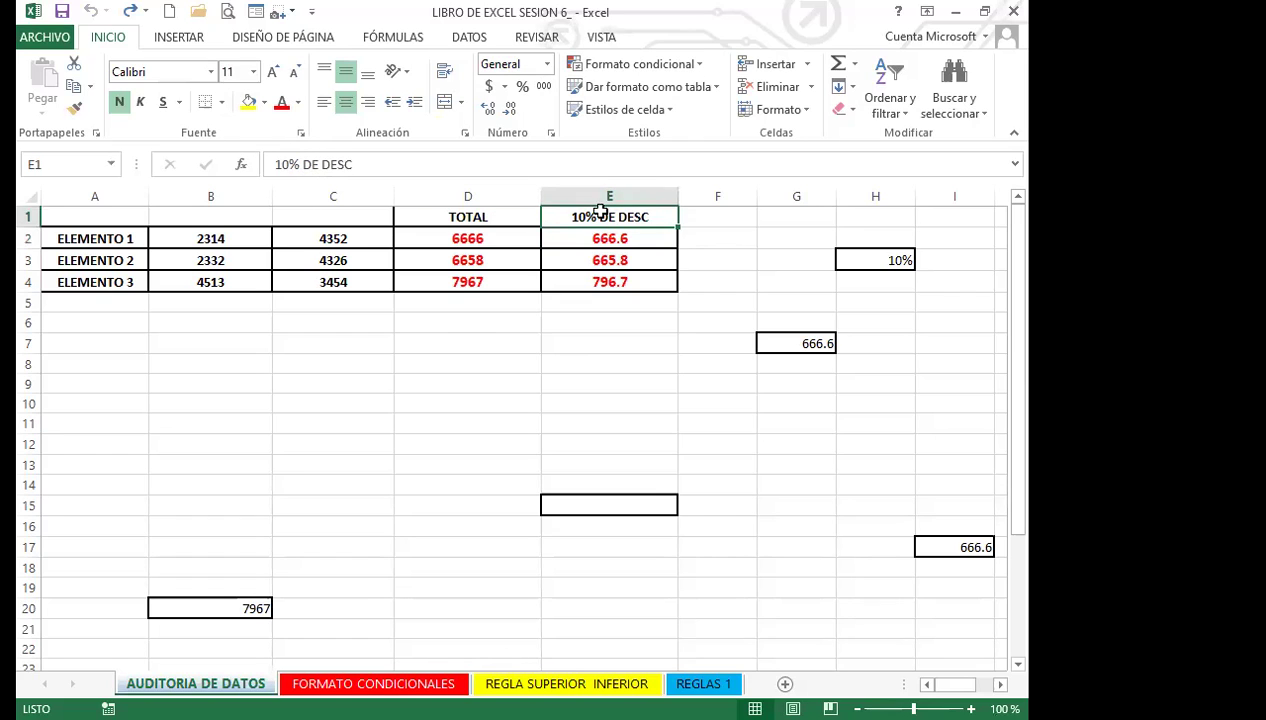
left_click(646, 238)
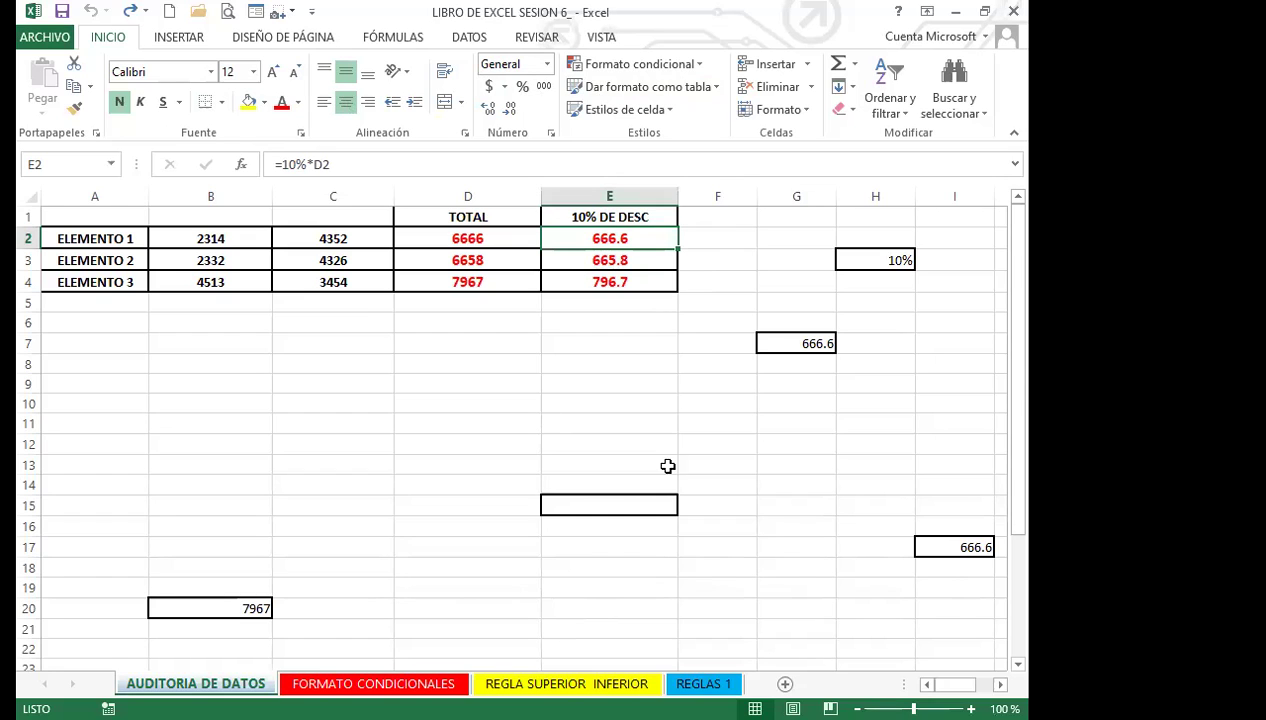
left_click(505, 446)
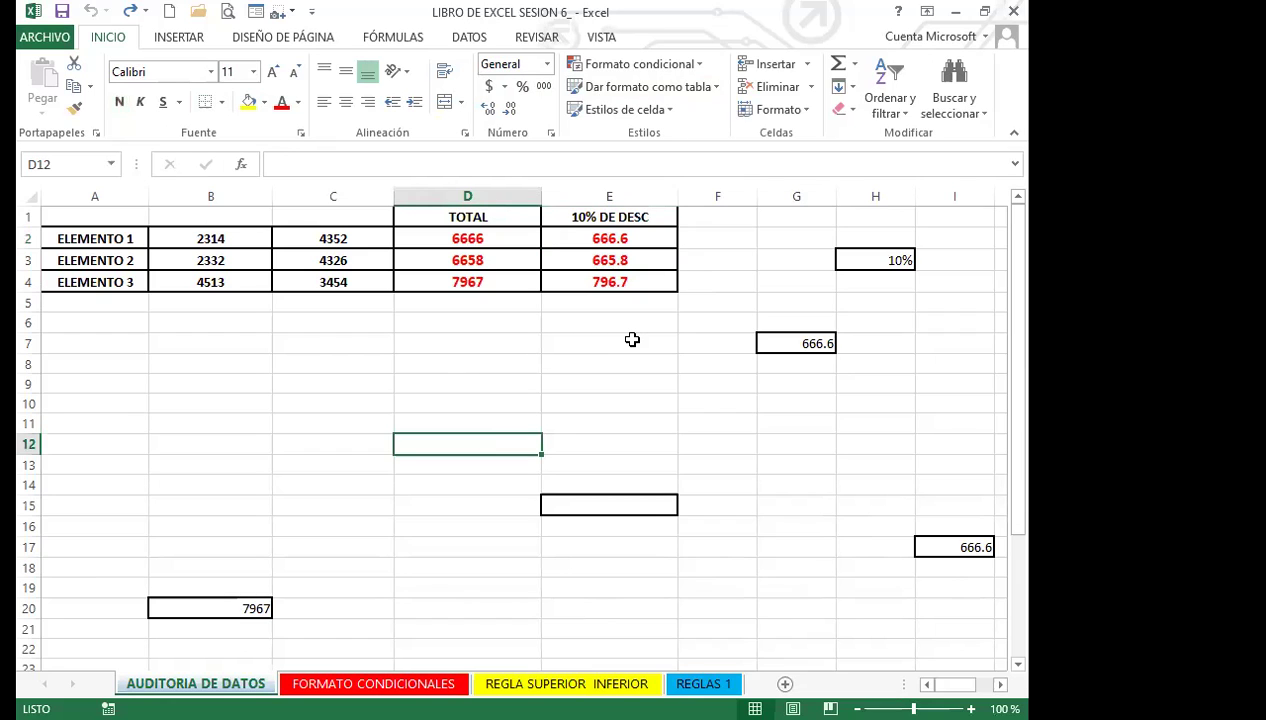
left_click(570, 362)
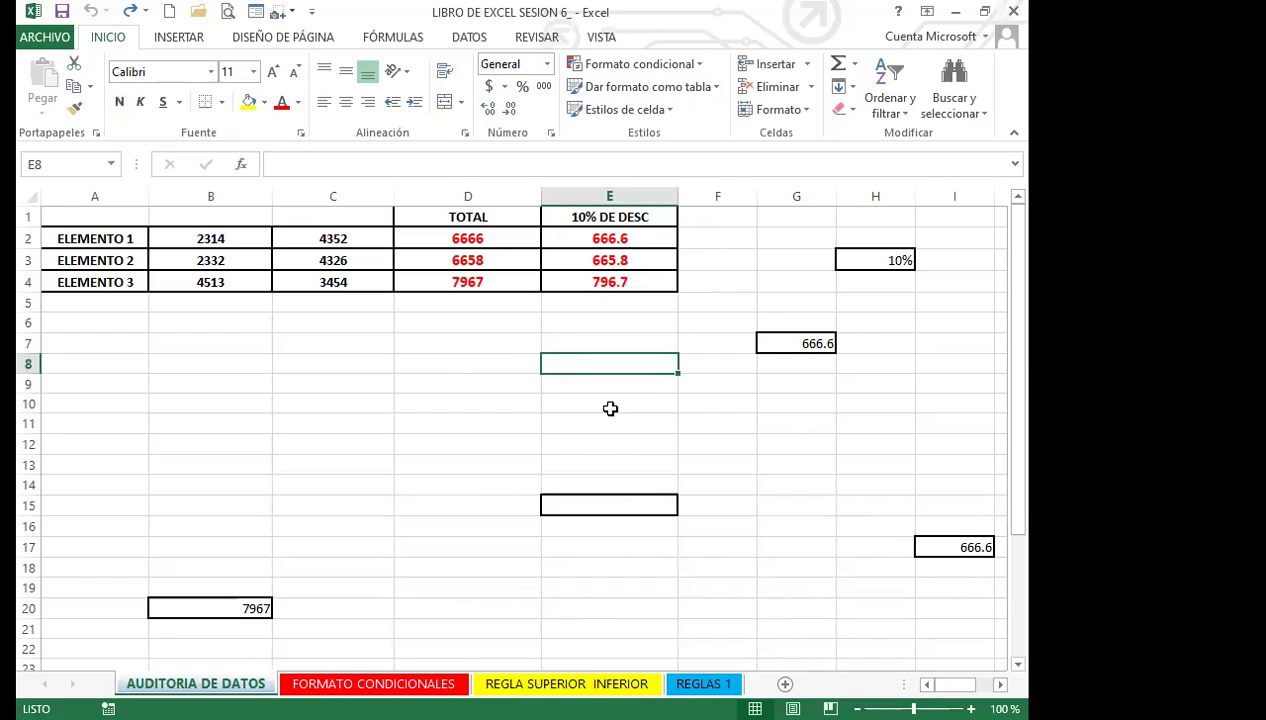
Hide the formula bar so that cell contents are shown only in the grid.
left_click(603, 40)
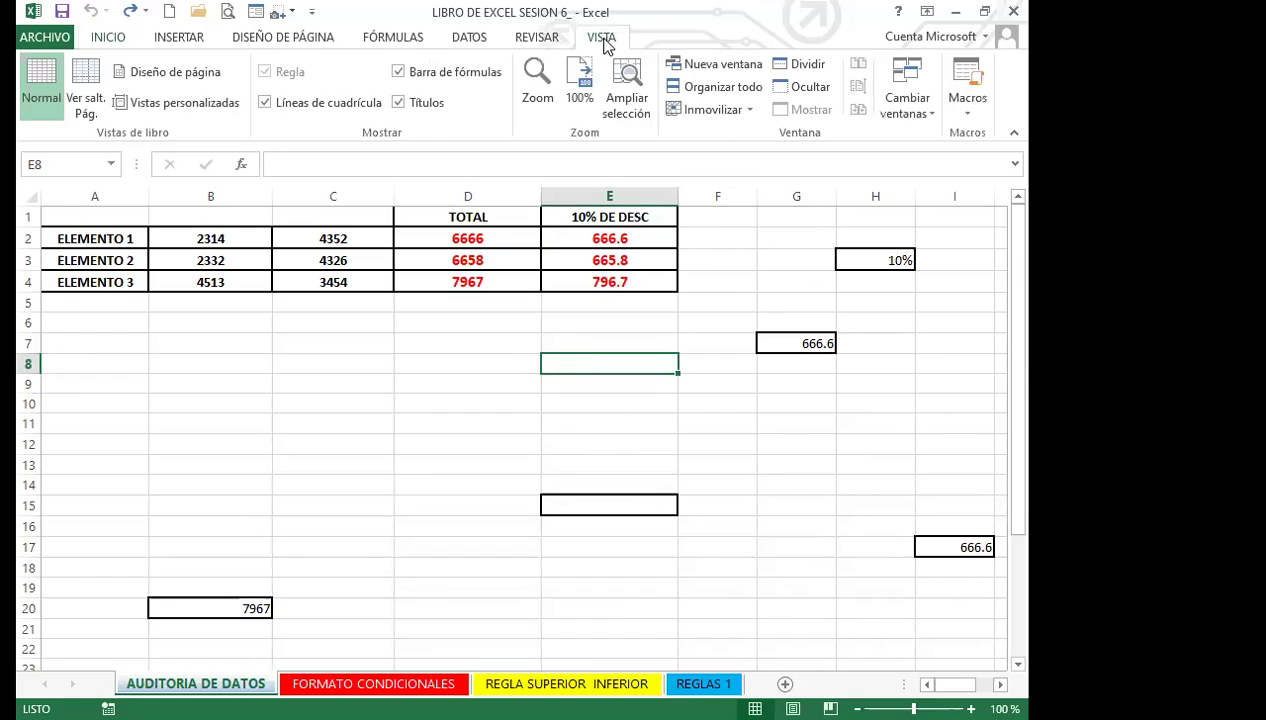
left_click(397, 72)
left_click(426, 339)
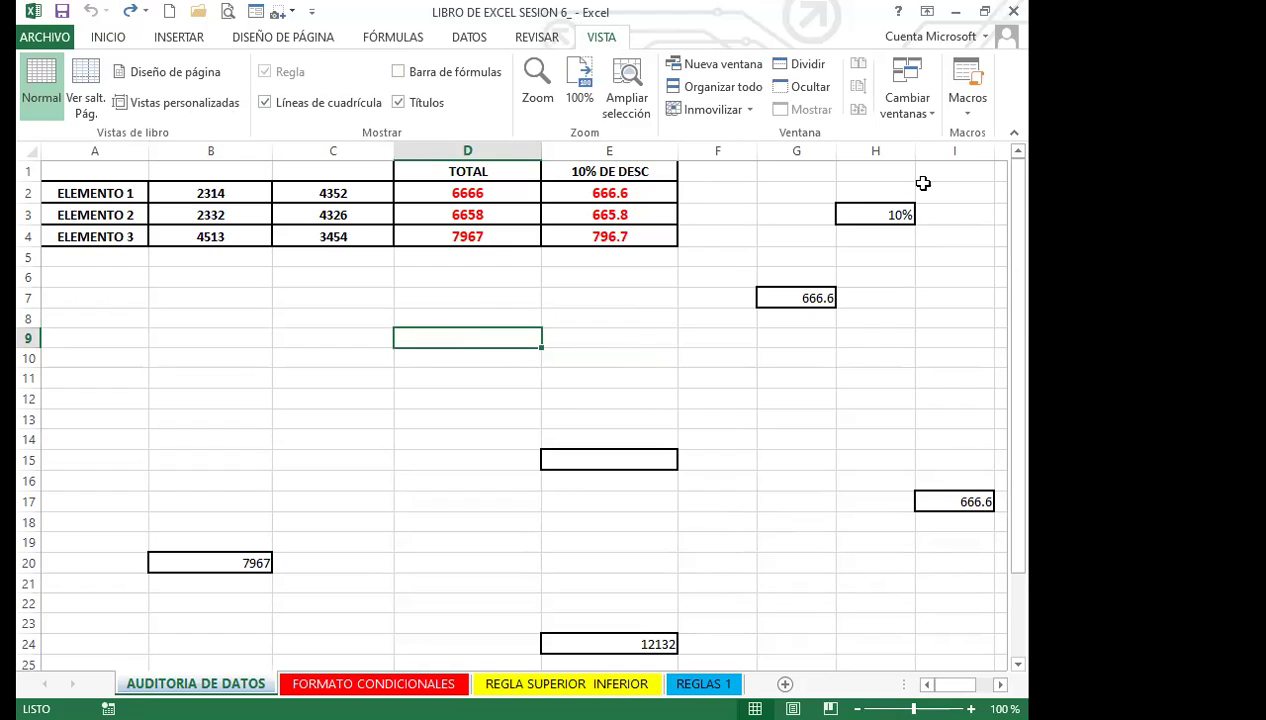
left_click(606, 300)
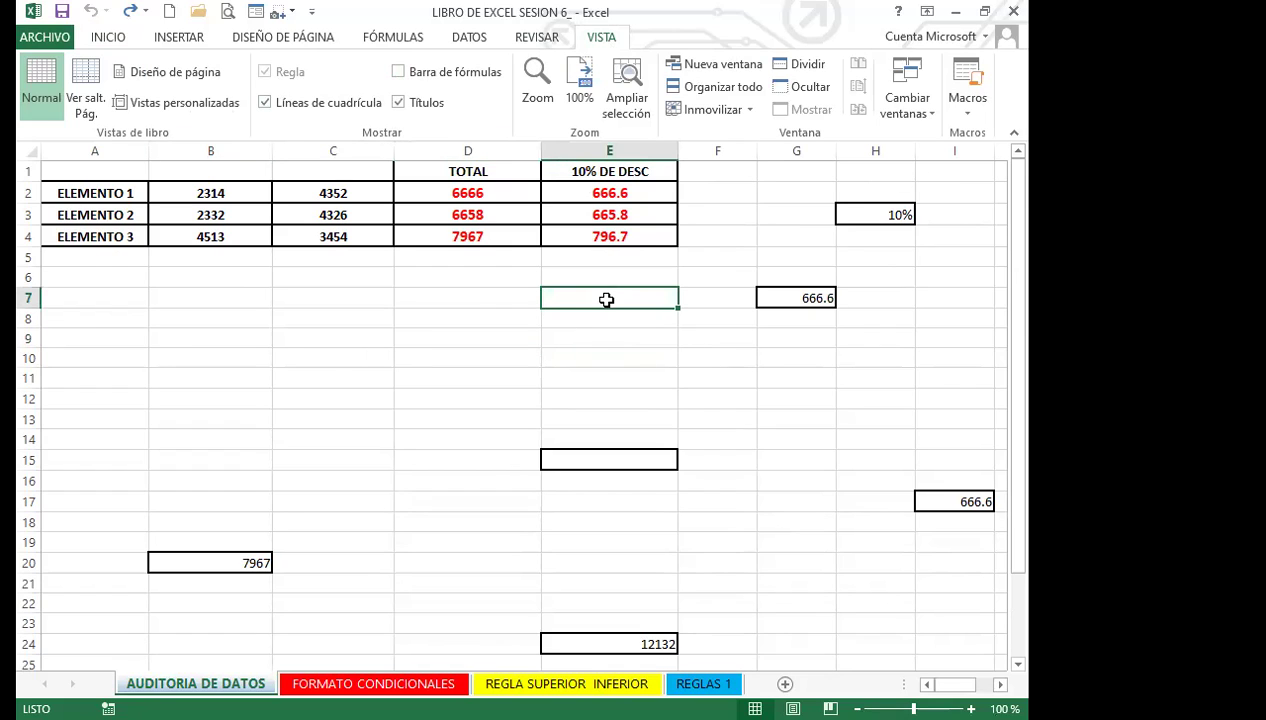
left_click(97, 38)
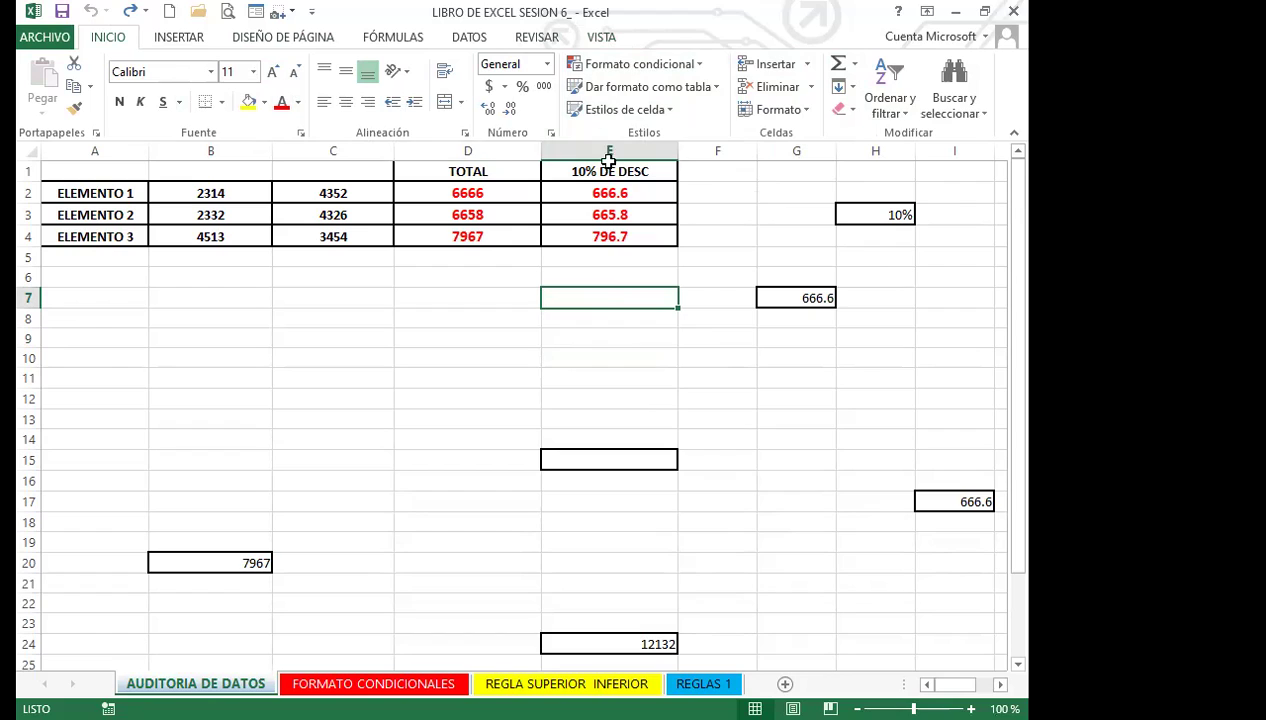
left_click(424, 335)
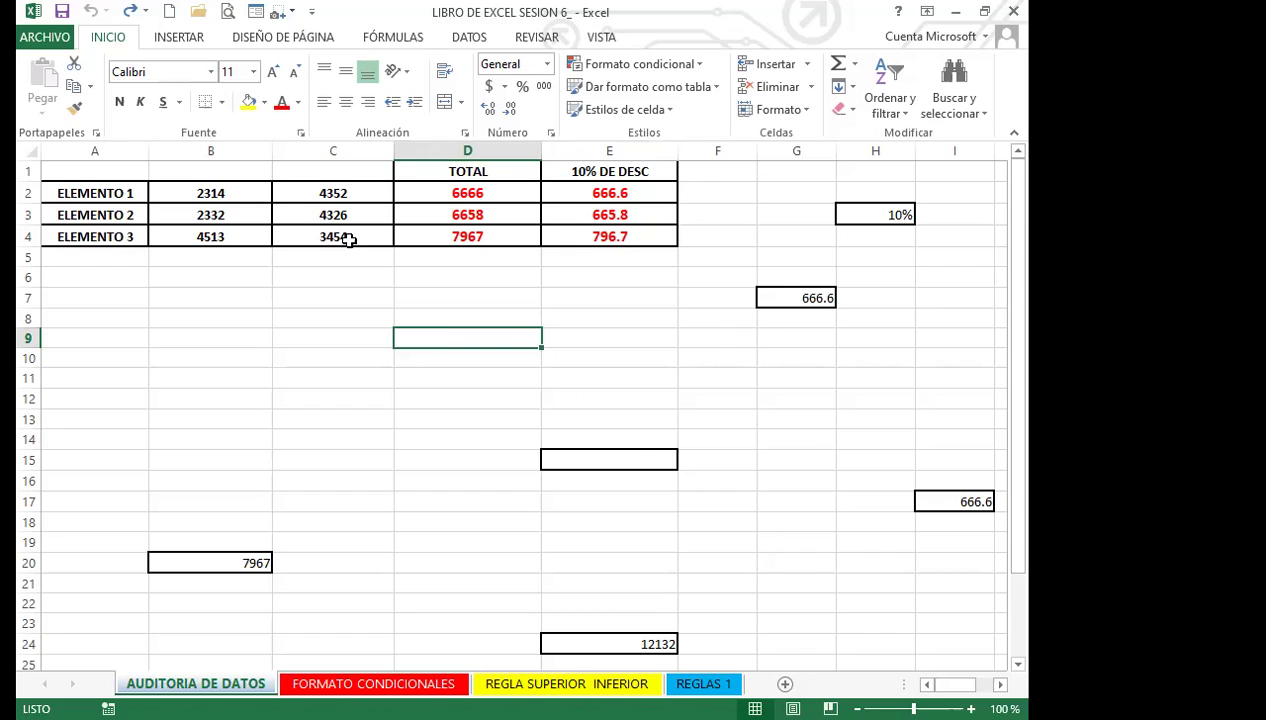
Inspect the formulas in total cell D2 and discount cell E4 directly inside their cells.
left_click(306, 196)
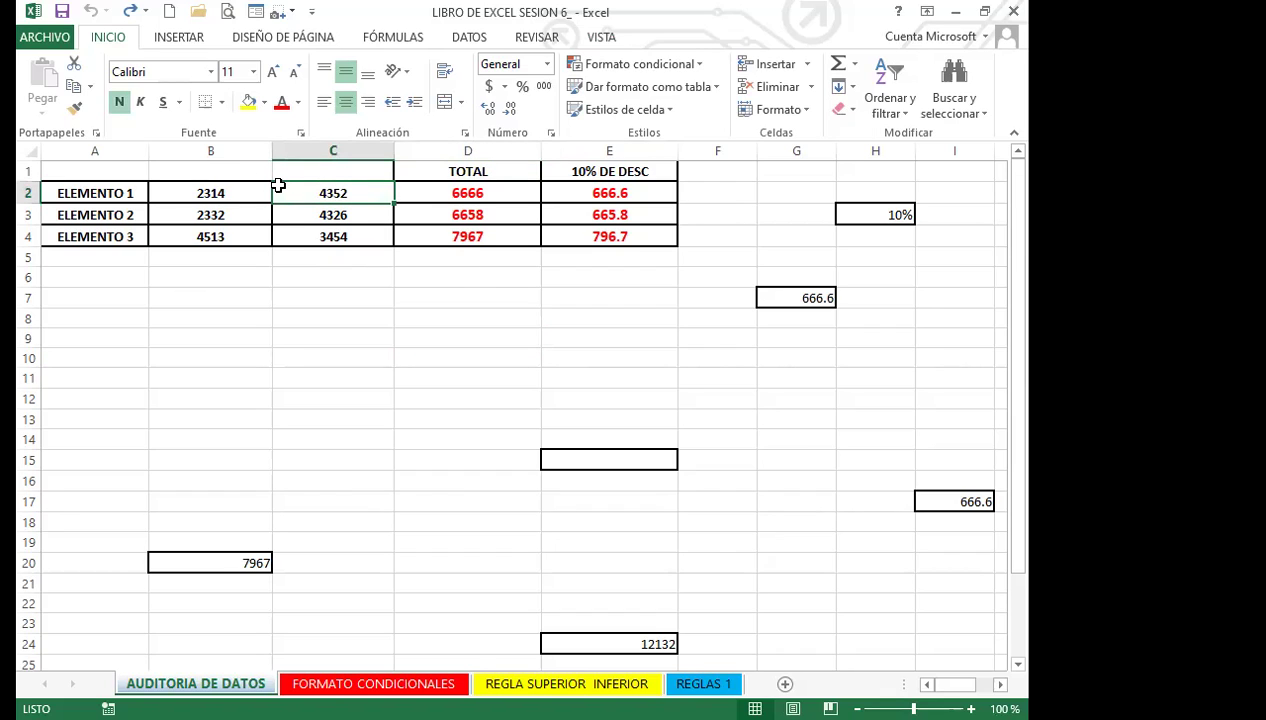
left_click(387, 41)
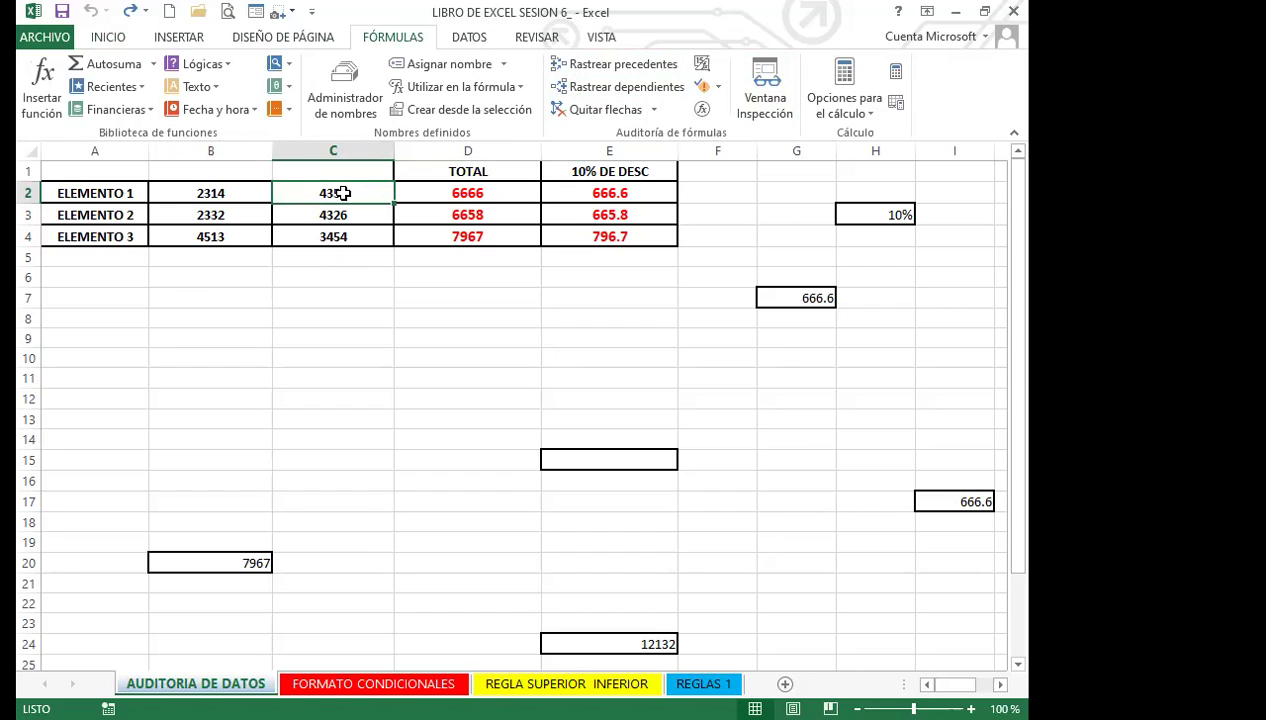
double_click(436, 192)
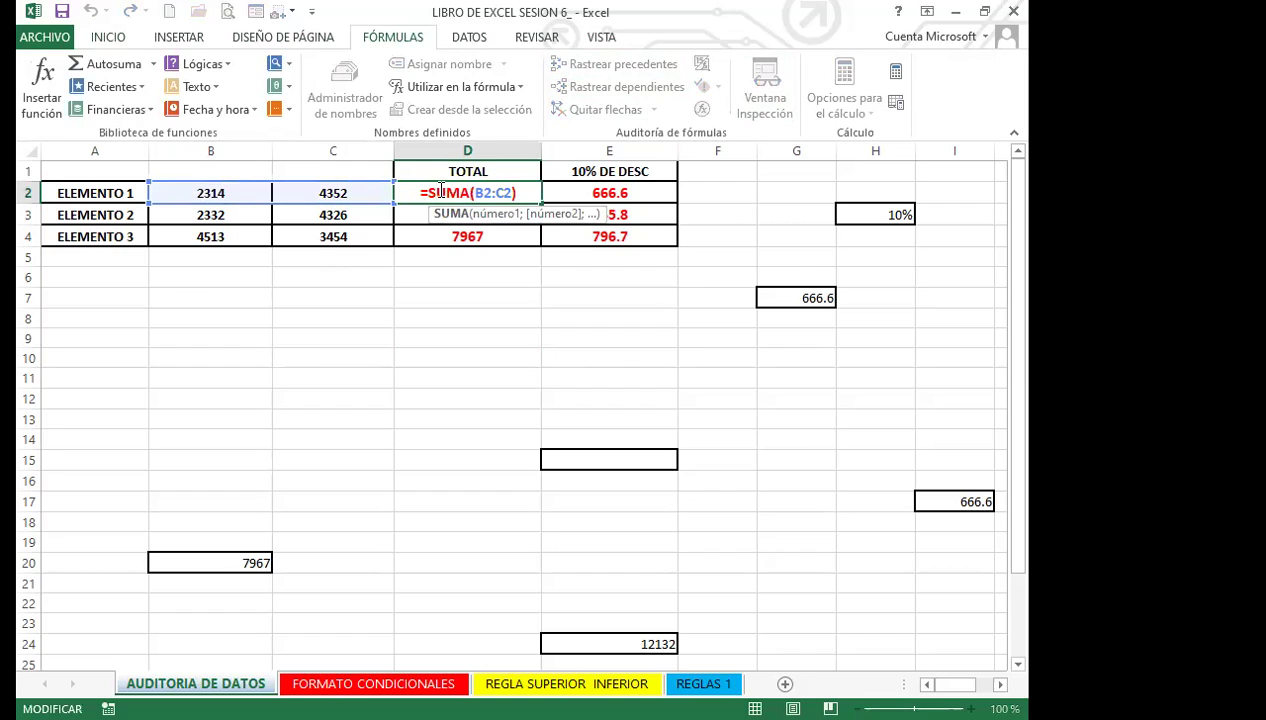
double_click(585, 237)
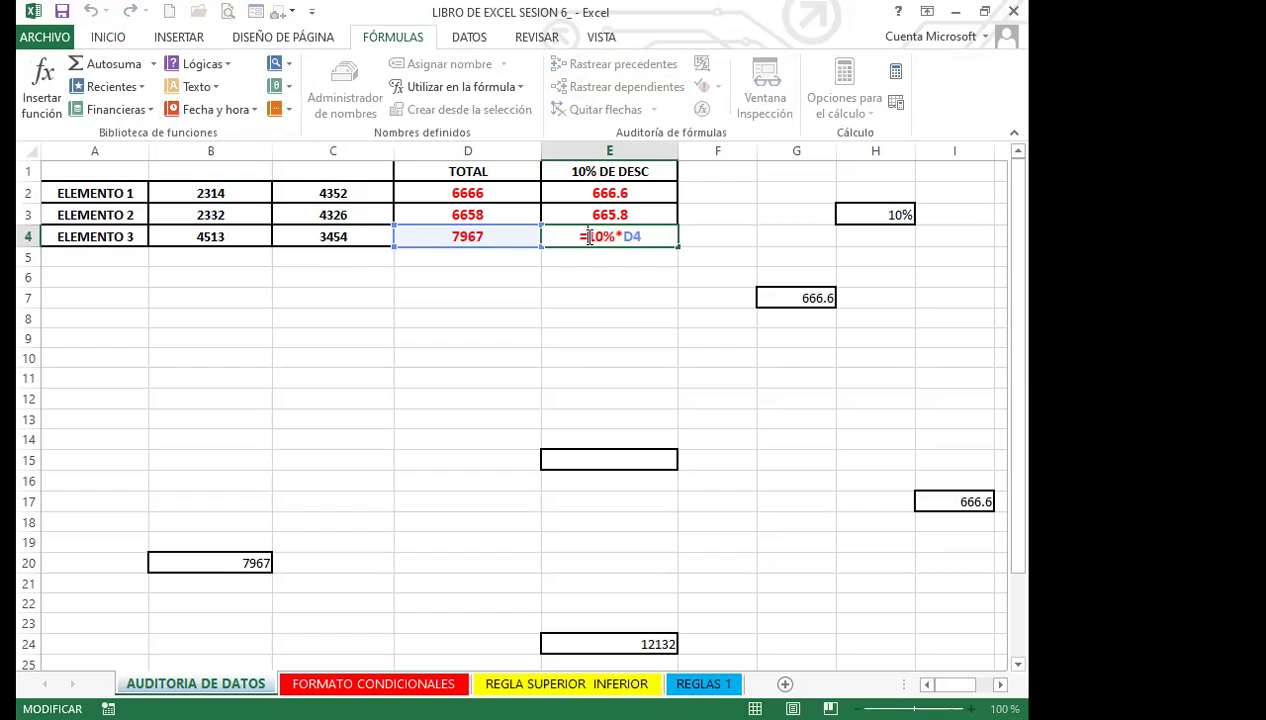
key("Return")
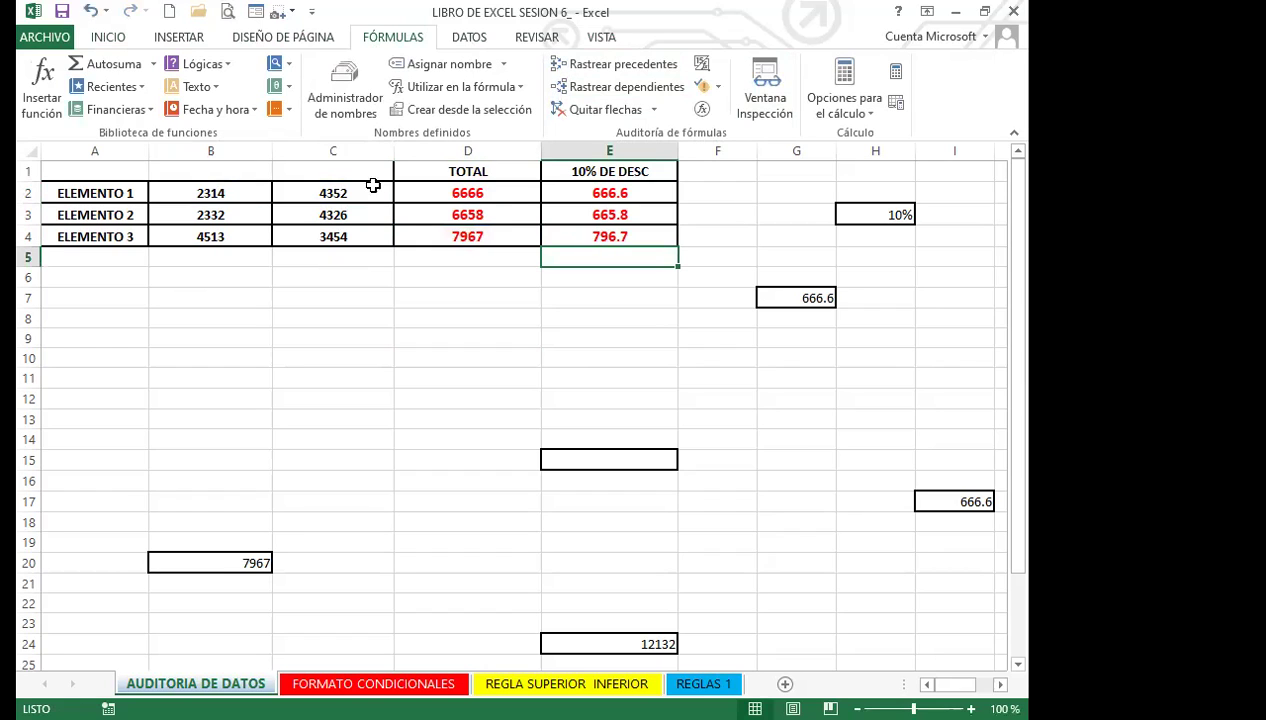
Check the content of cell C2 and try to trace its precedents.
double_click(344, 193)
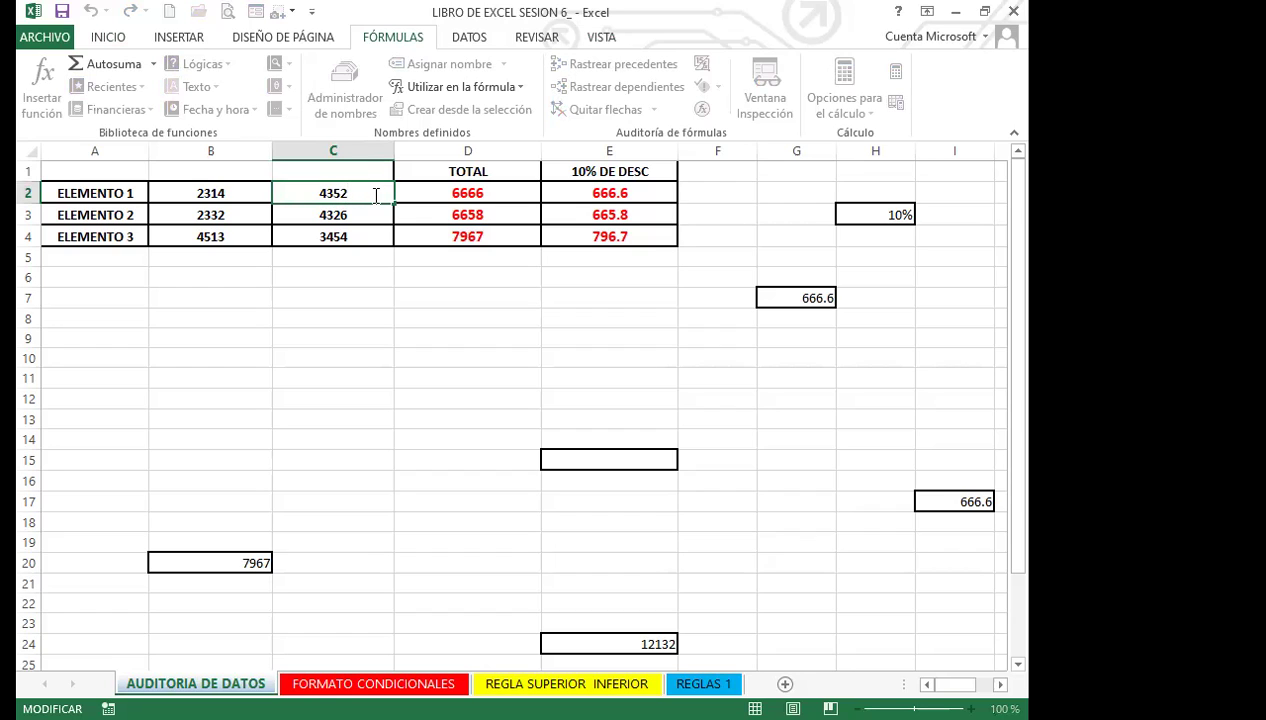
key("Escape")
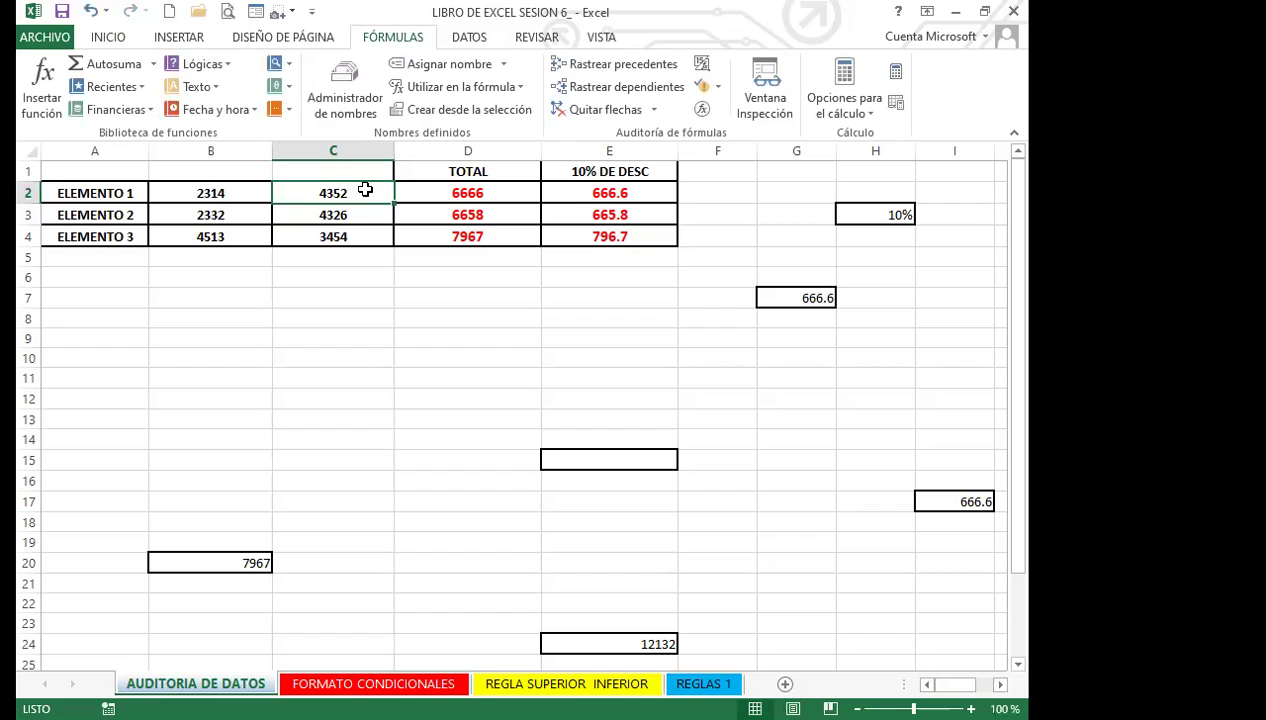
left_click(619, 66)
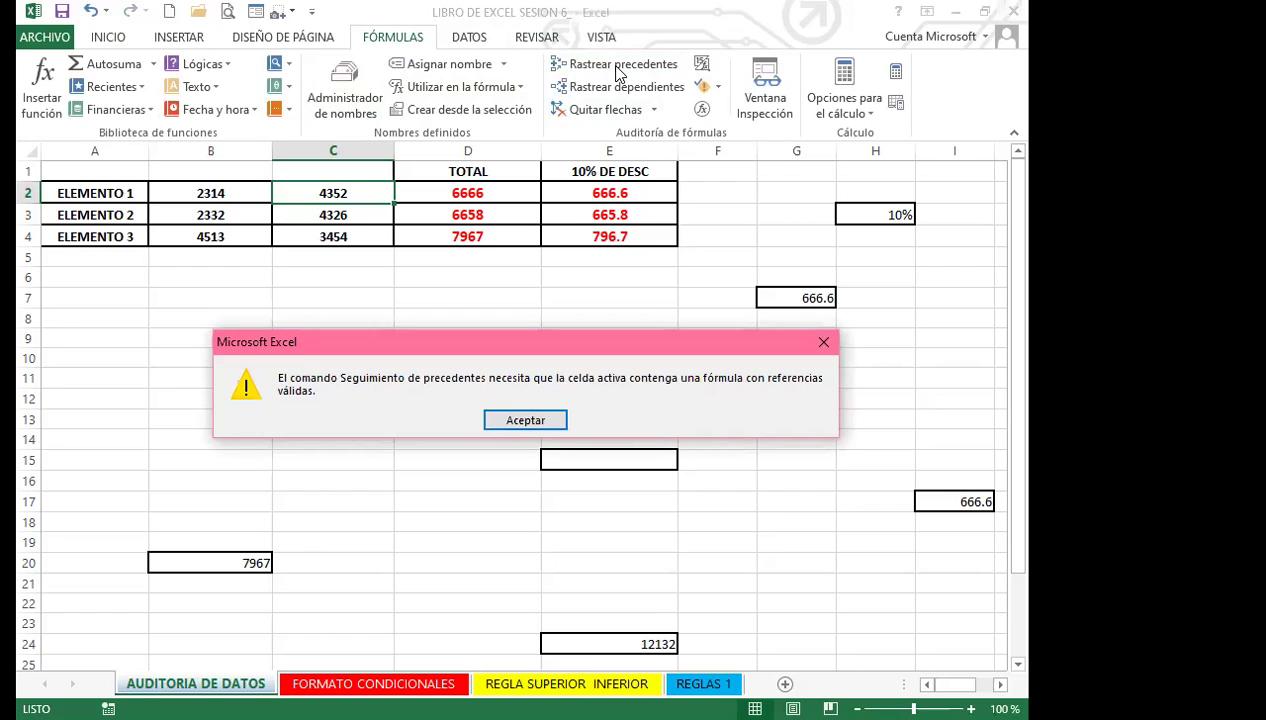
left_click(823, 344)
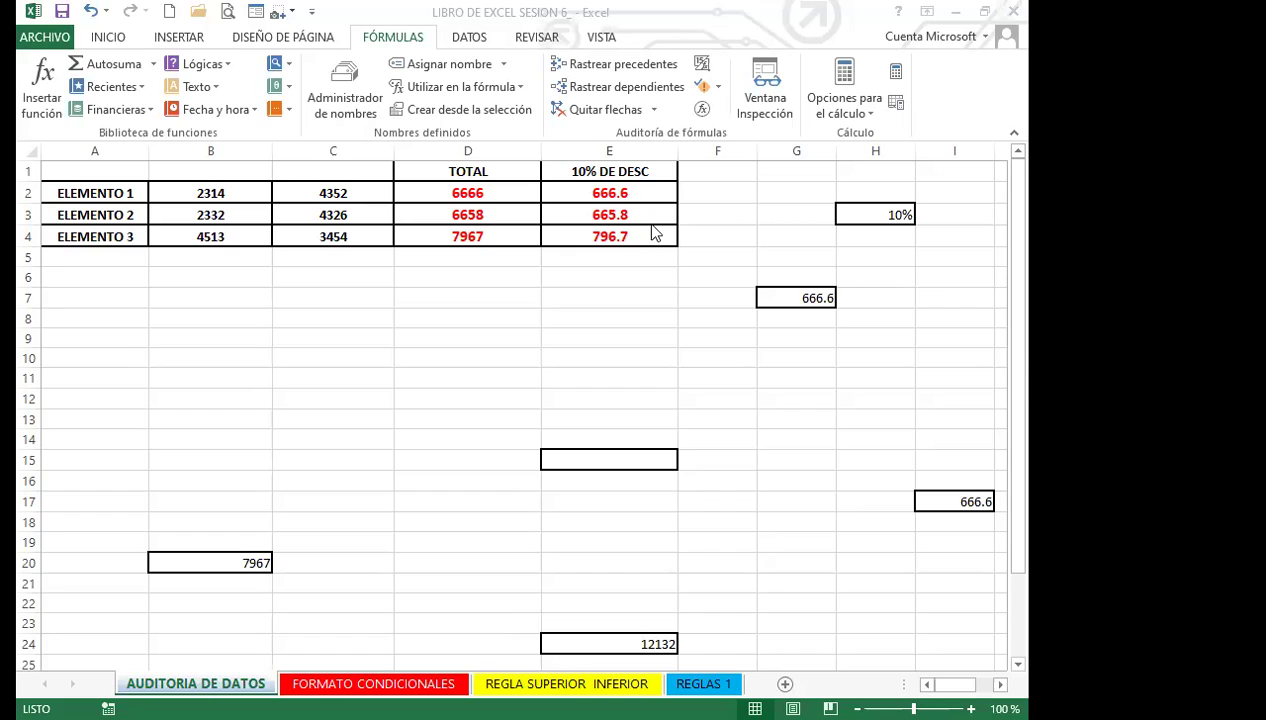
Trace the precedents of discount cell E2 and of the bordered cell I29.
left_click(575, 197)
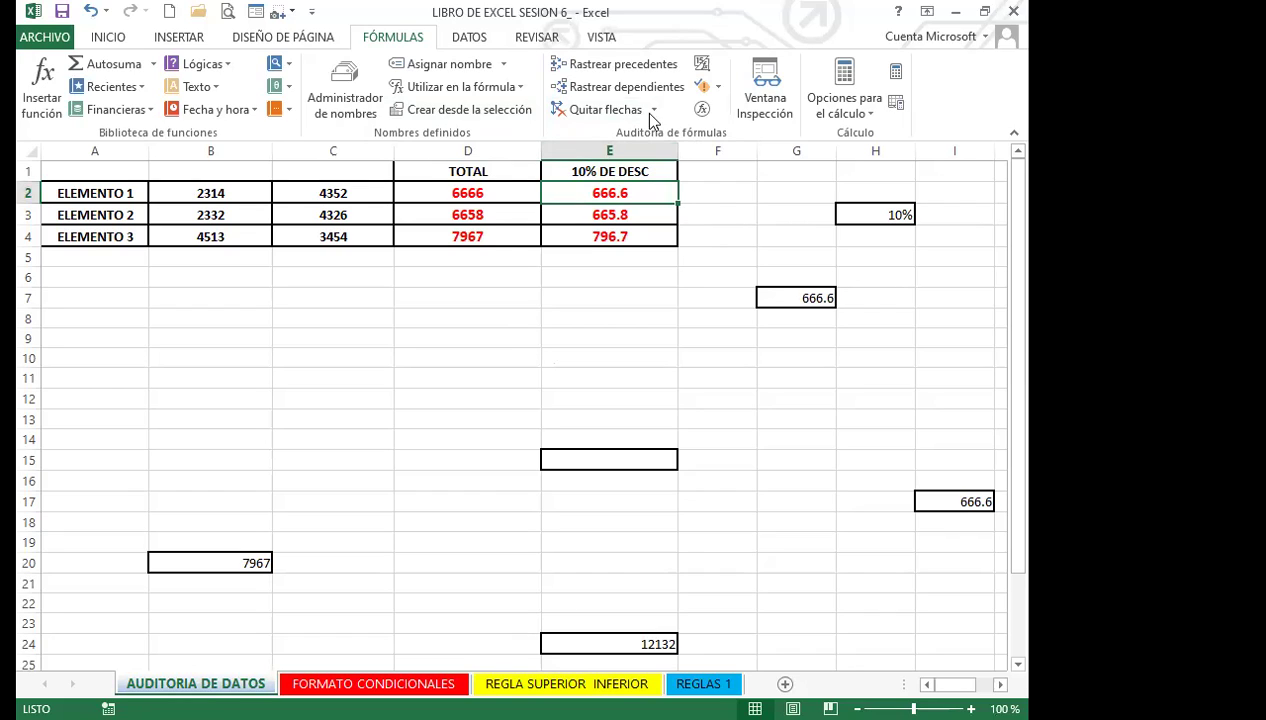
left_click(636, 68)
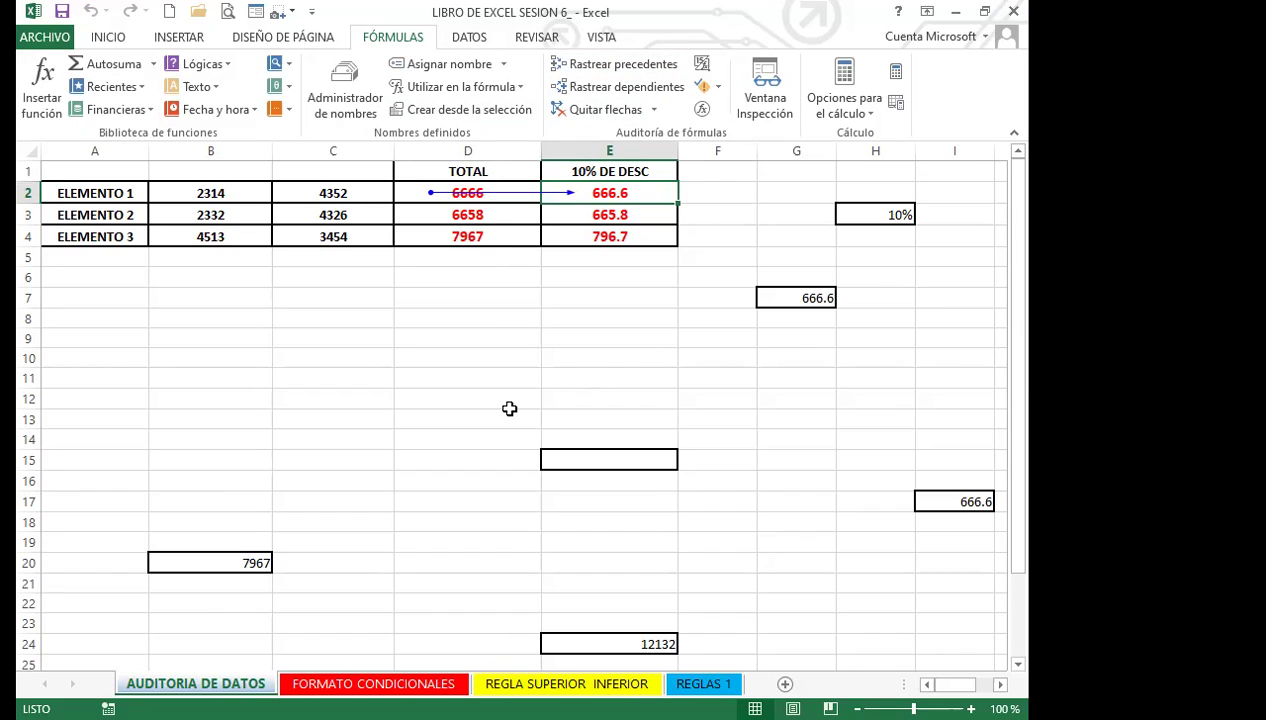
scroll(508, 406, "down", 3, "ctrl")
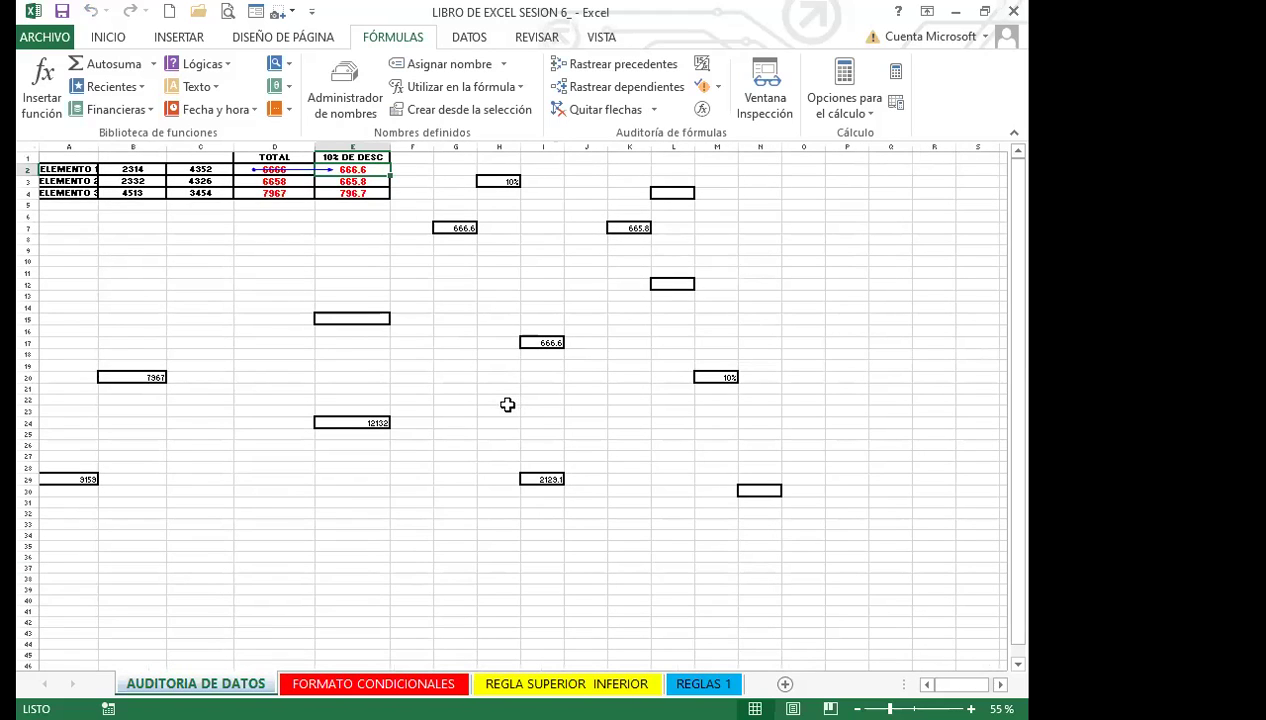
left_click(529, 478)
left_click(605, 65)
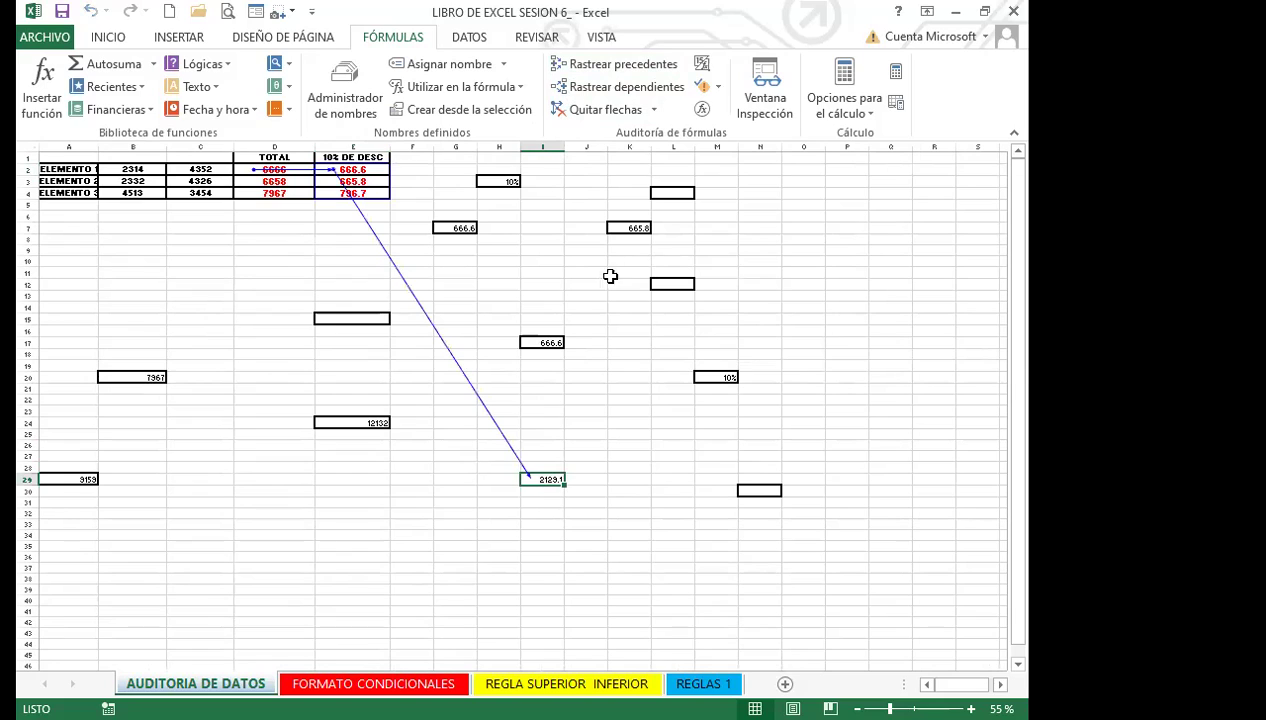
Trace the precedents of the bordered cells K7 and I17.
left_click(624, 228)
left_click(617, 86)
left_click(612, 64)
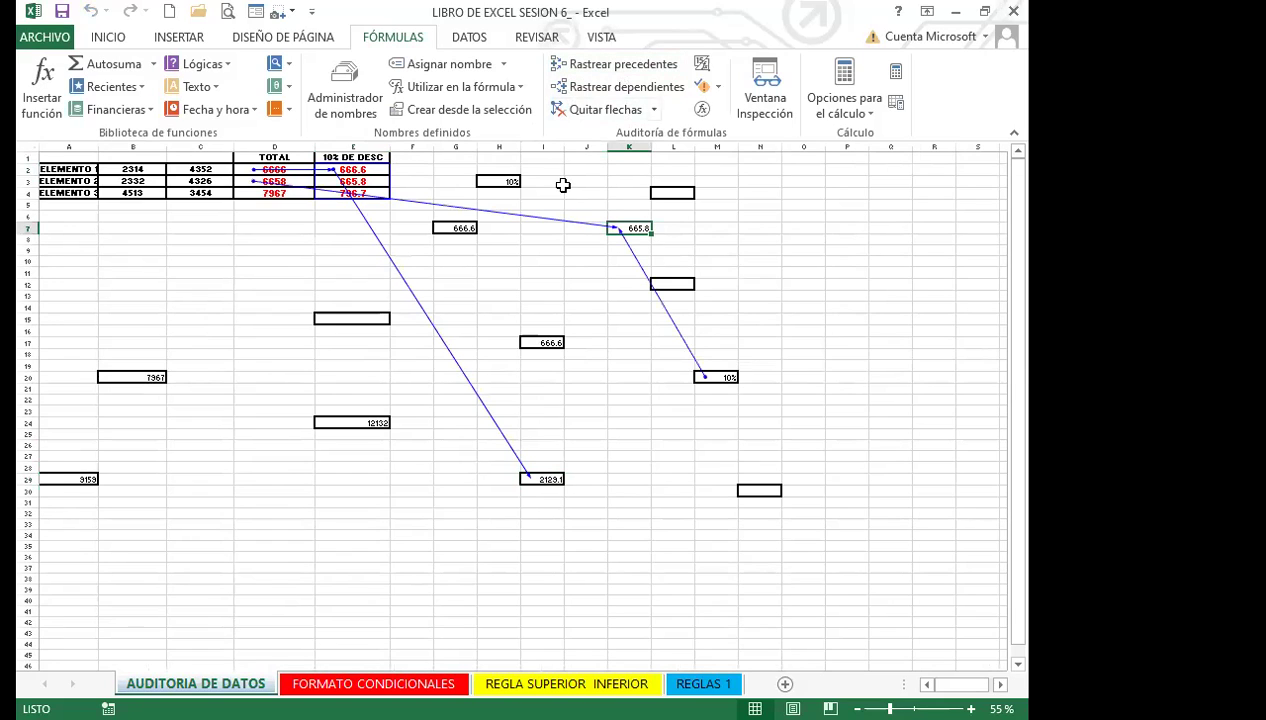
left_click(548, 342)
left_click(612, 65)
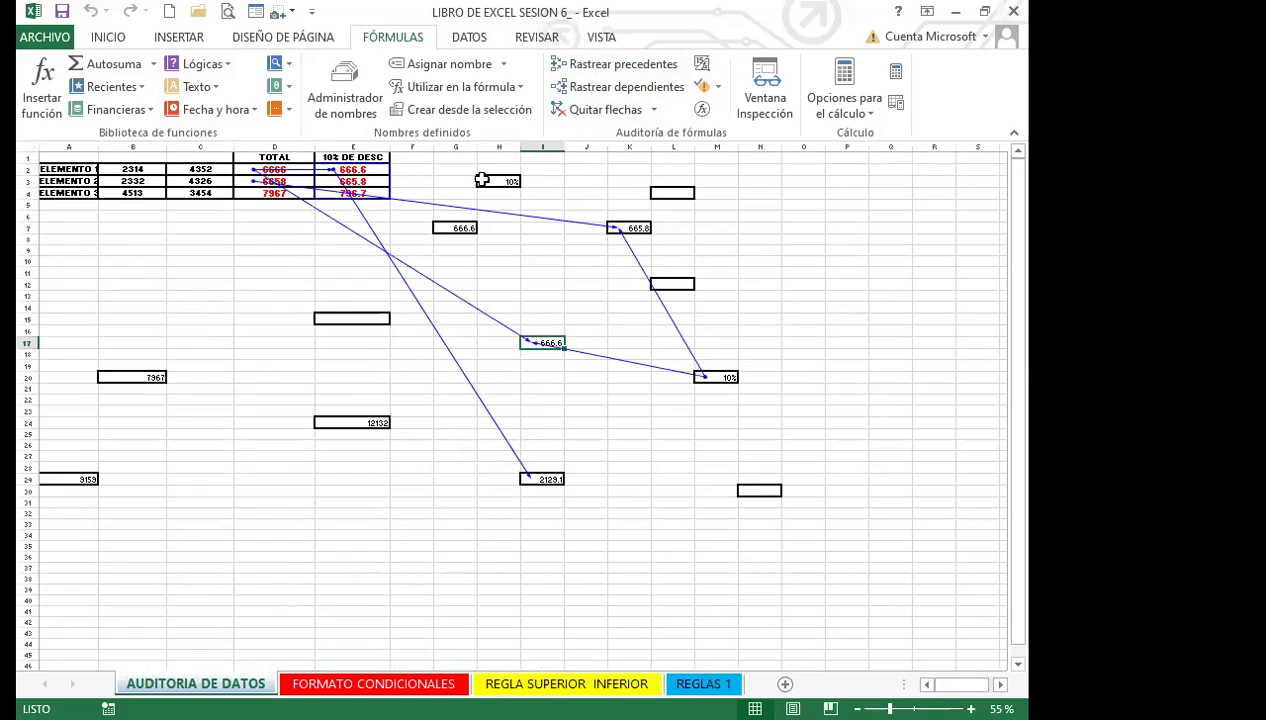
Trace the precedents of the bordered cells G7 and E24.
left_click(453, 228)
left_click(620, 66)
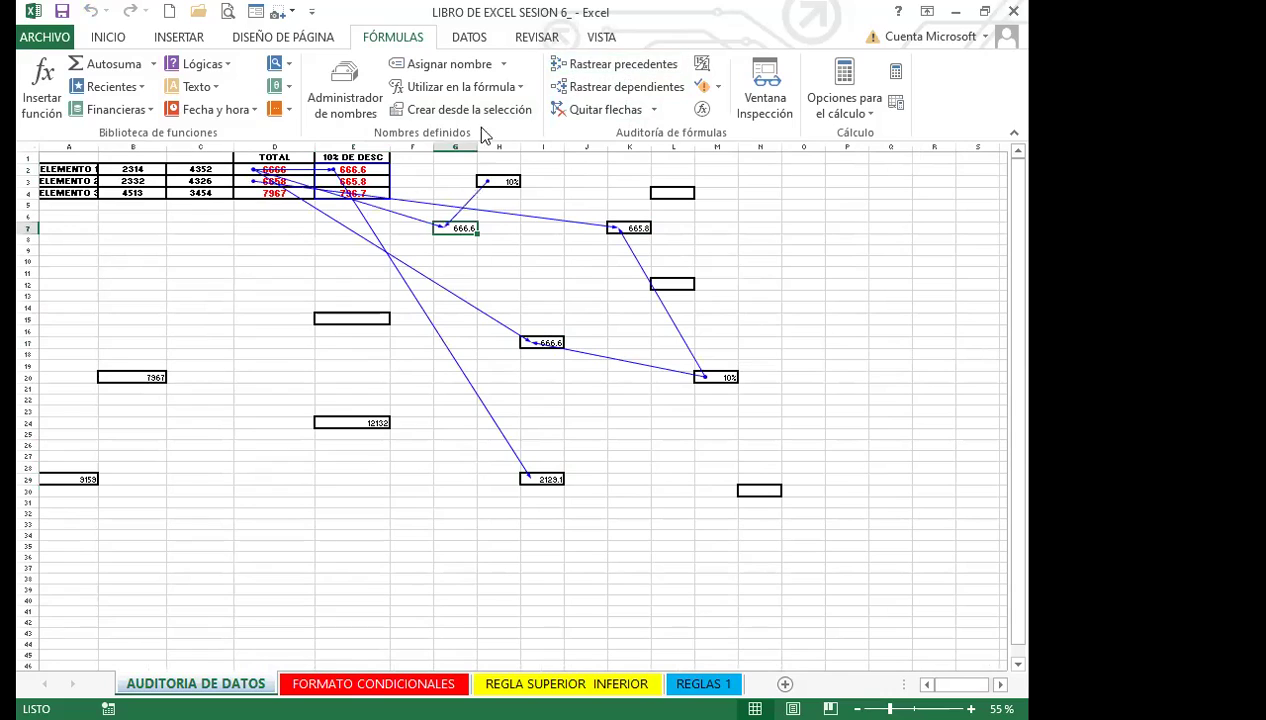
left_click(352, 418)
left_click(603, 64)
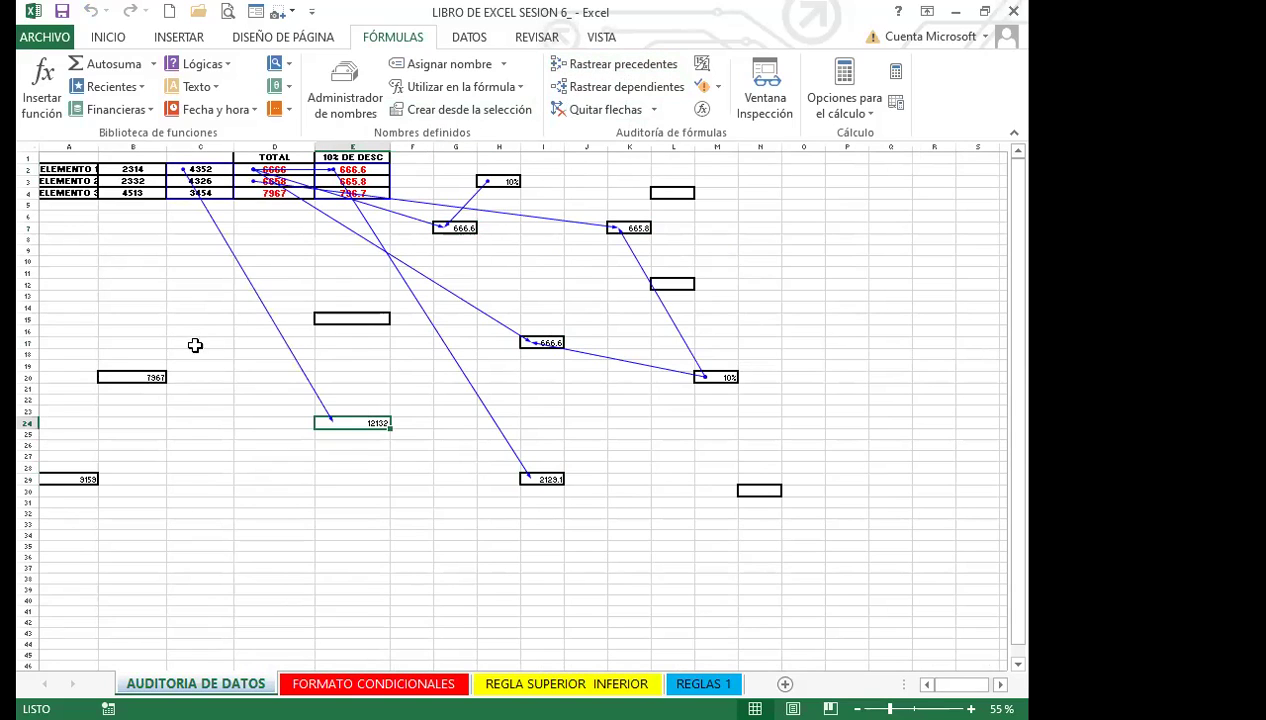
Trace the precedents of the bordered cells B20 and A29.
left_click(134, 366)
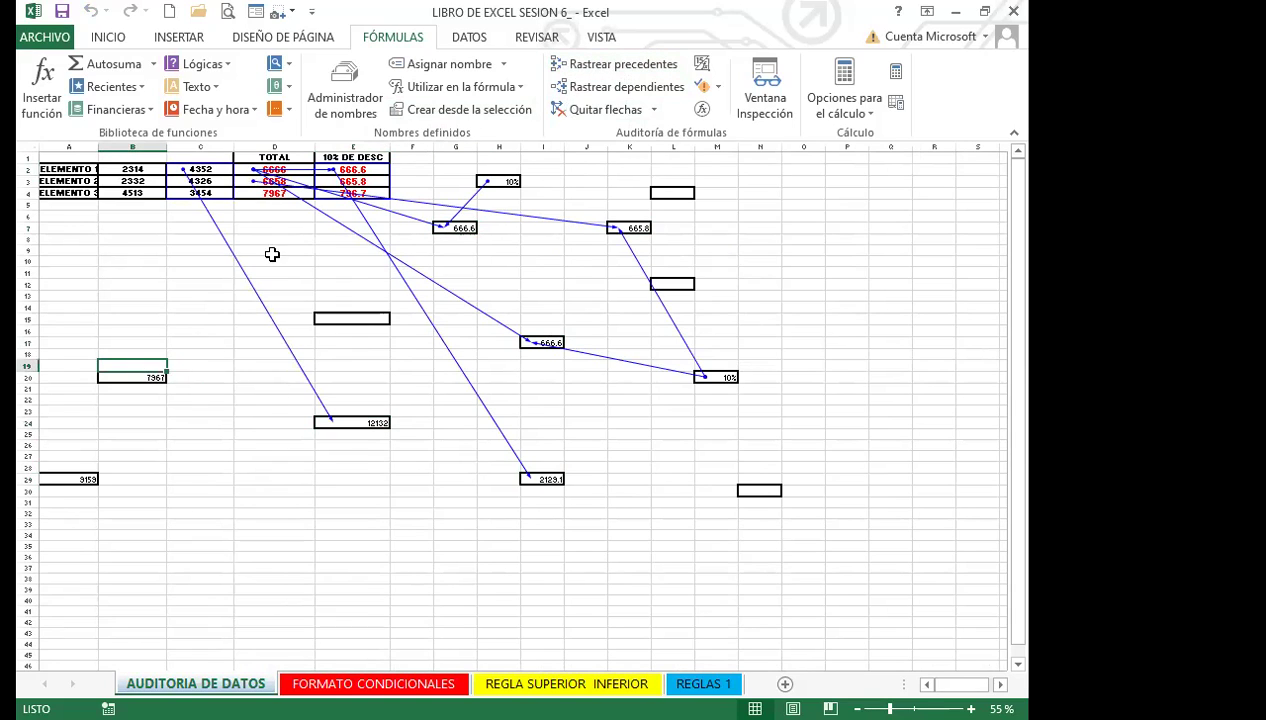
left_click(131, 378)
left_click(620, 66)
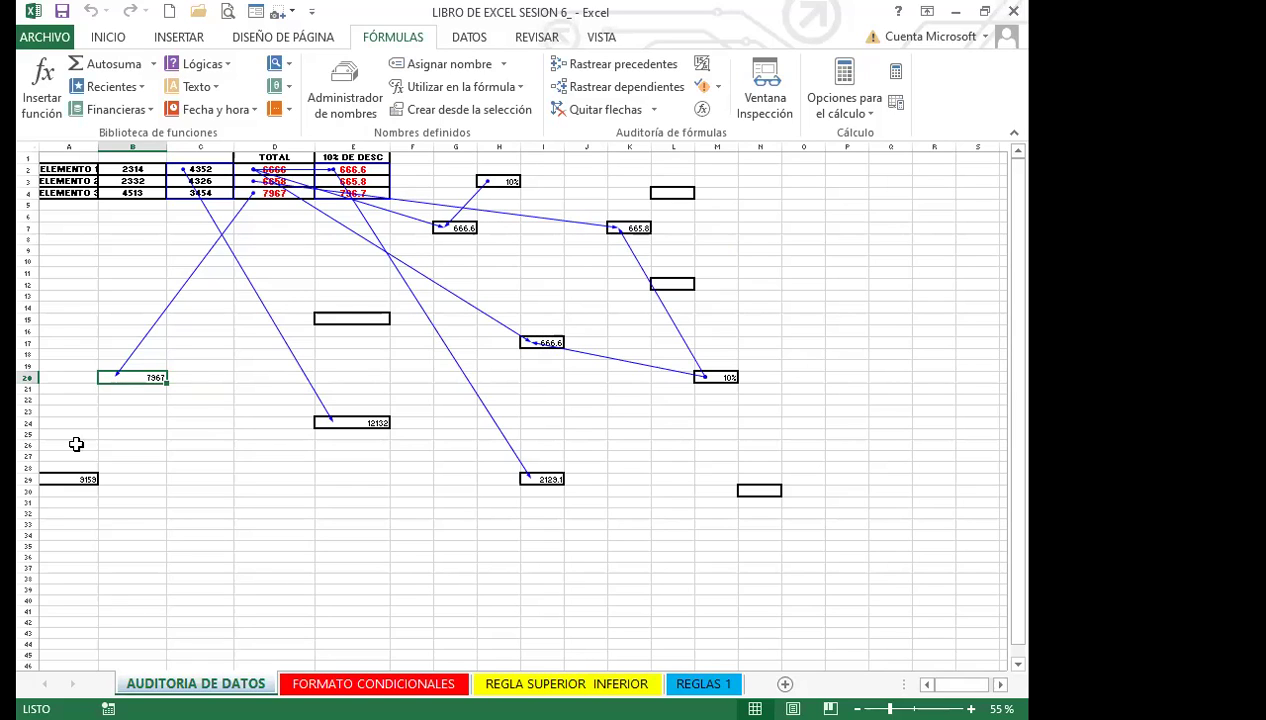
left_click(42, 477)
left_click(620, 64)
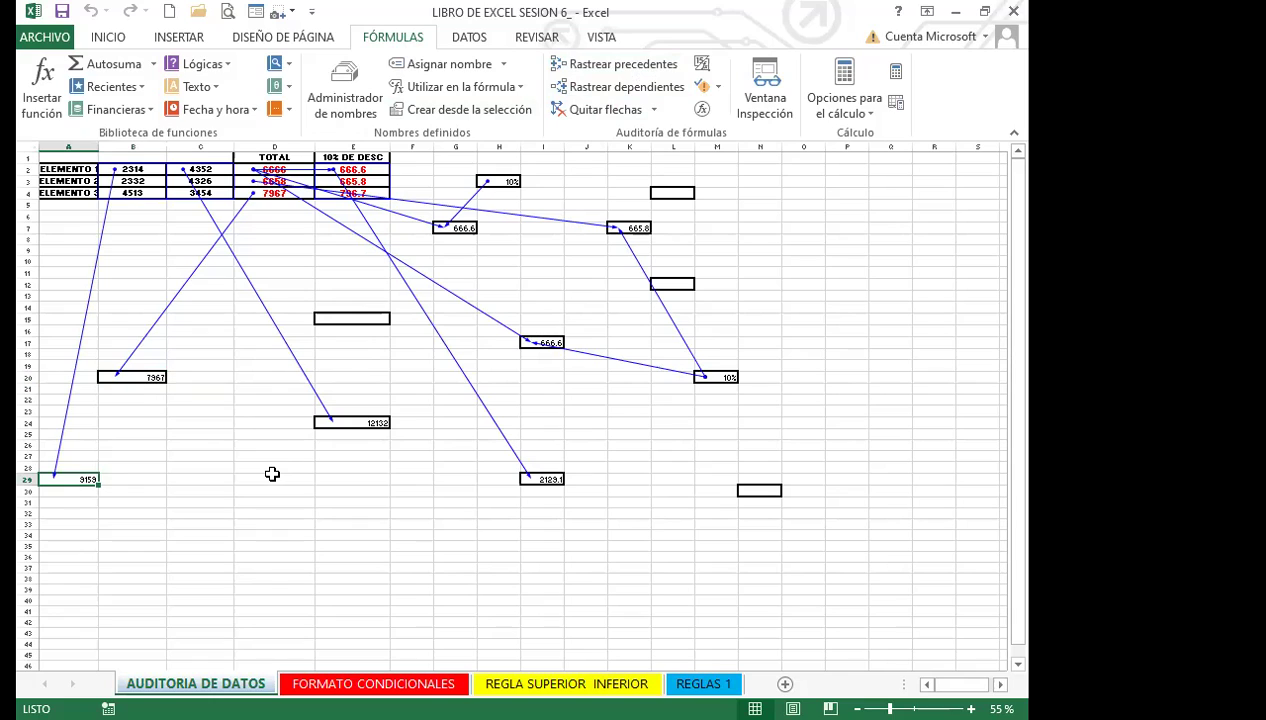
Remove all the tracing arrows from the sheet.
left_click(620, 118)
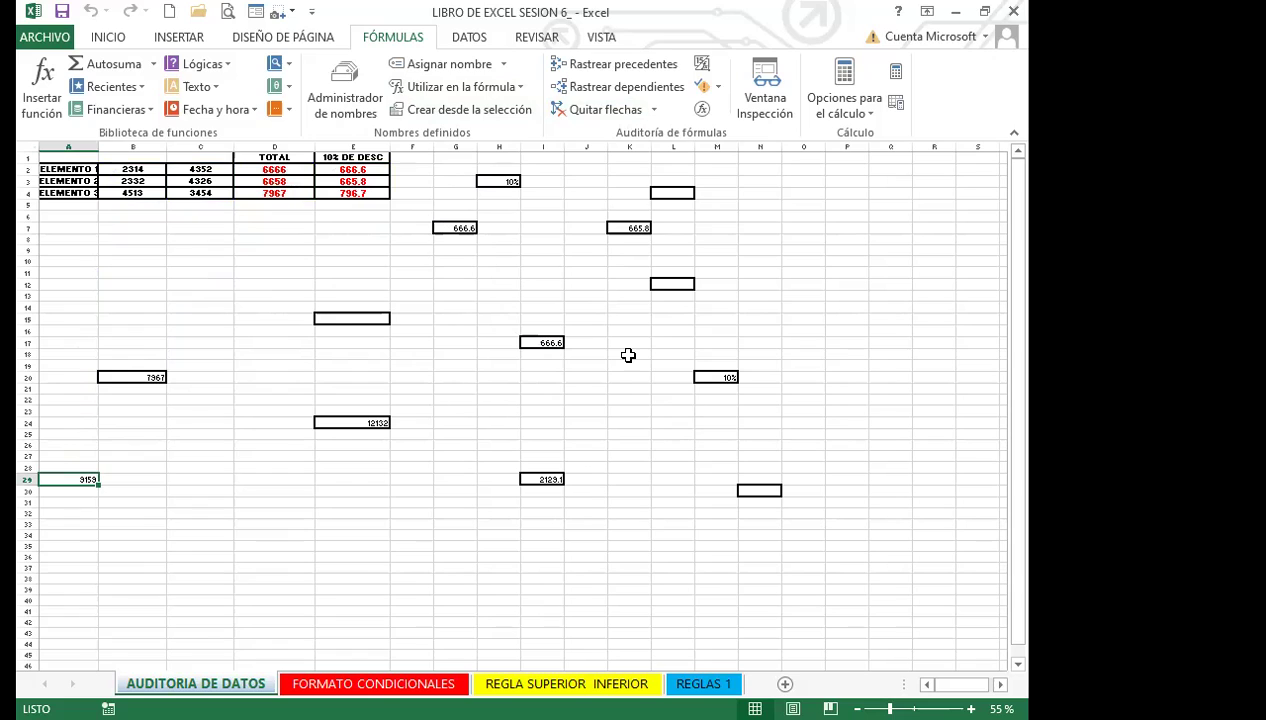
left_click(560, 421)
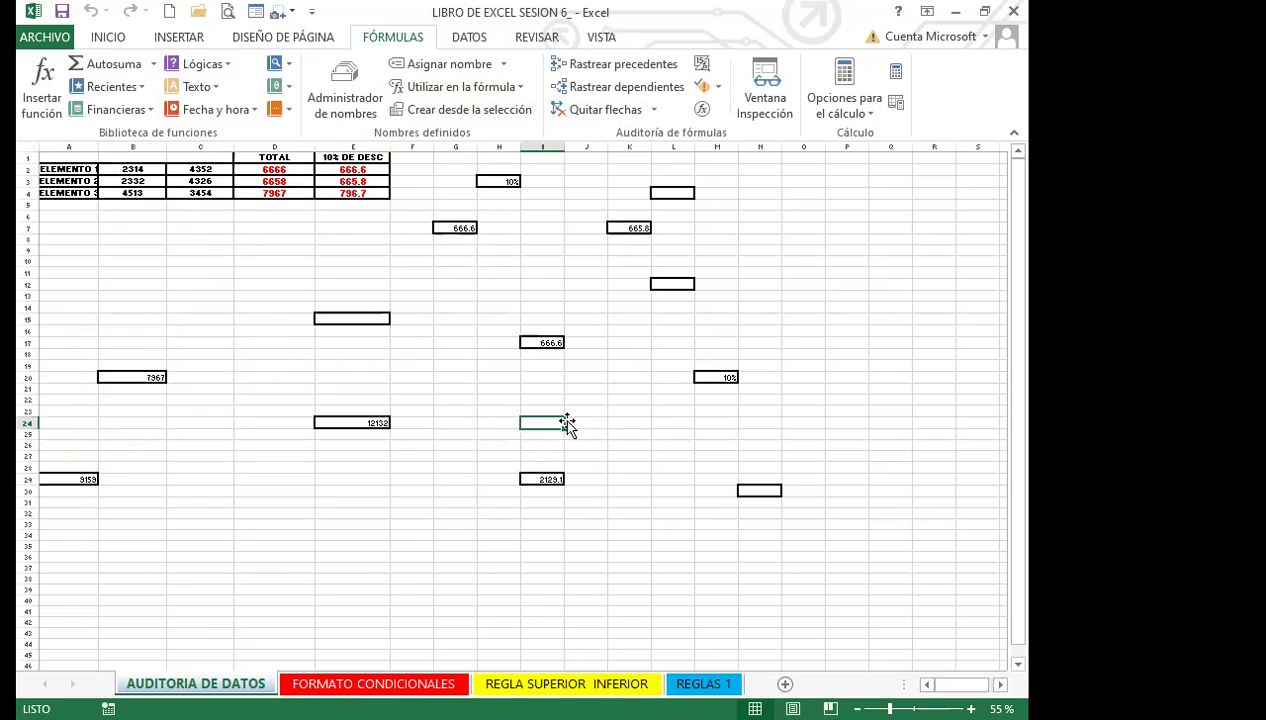
left_click(410, 377)
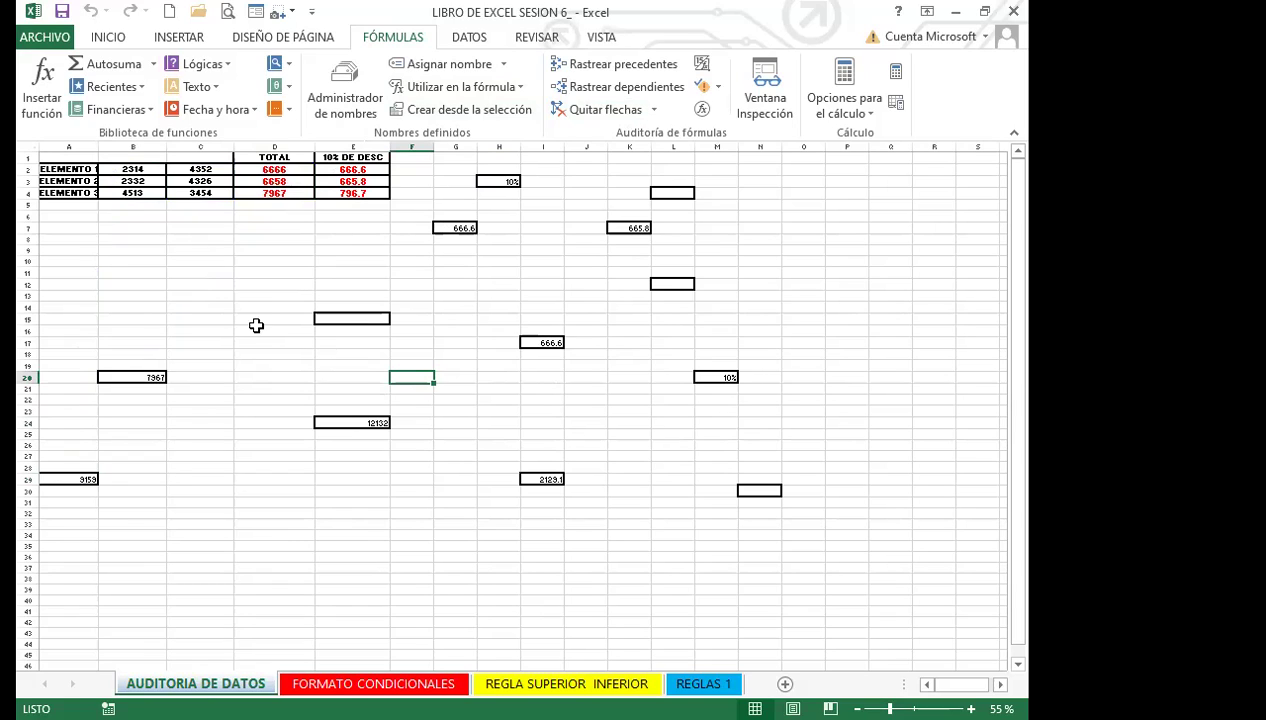
Inspect the formula in the bordered cell B20 by opening it for editing, and close it with =D4.
left_click(119, 373)
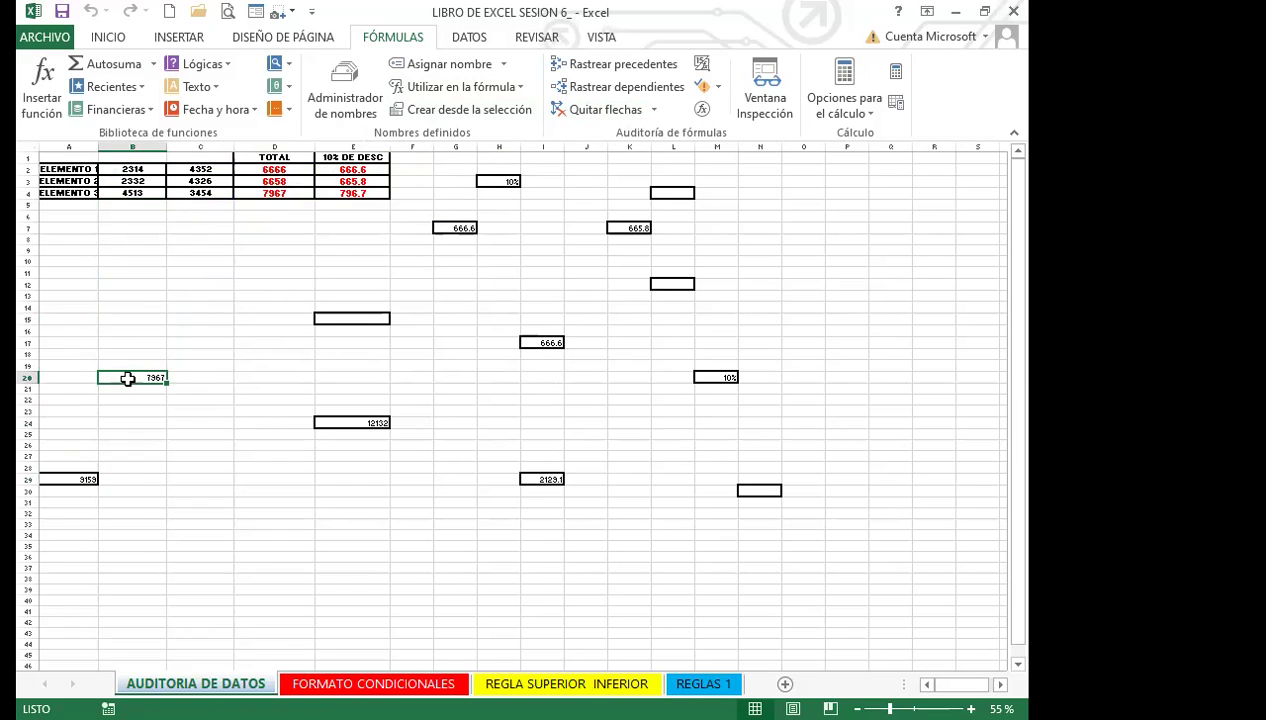
type("=D4")
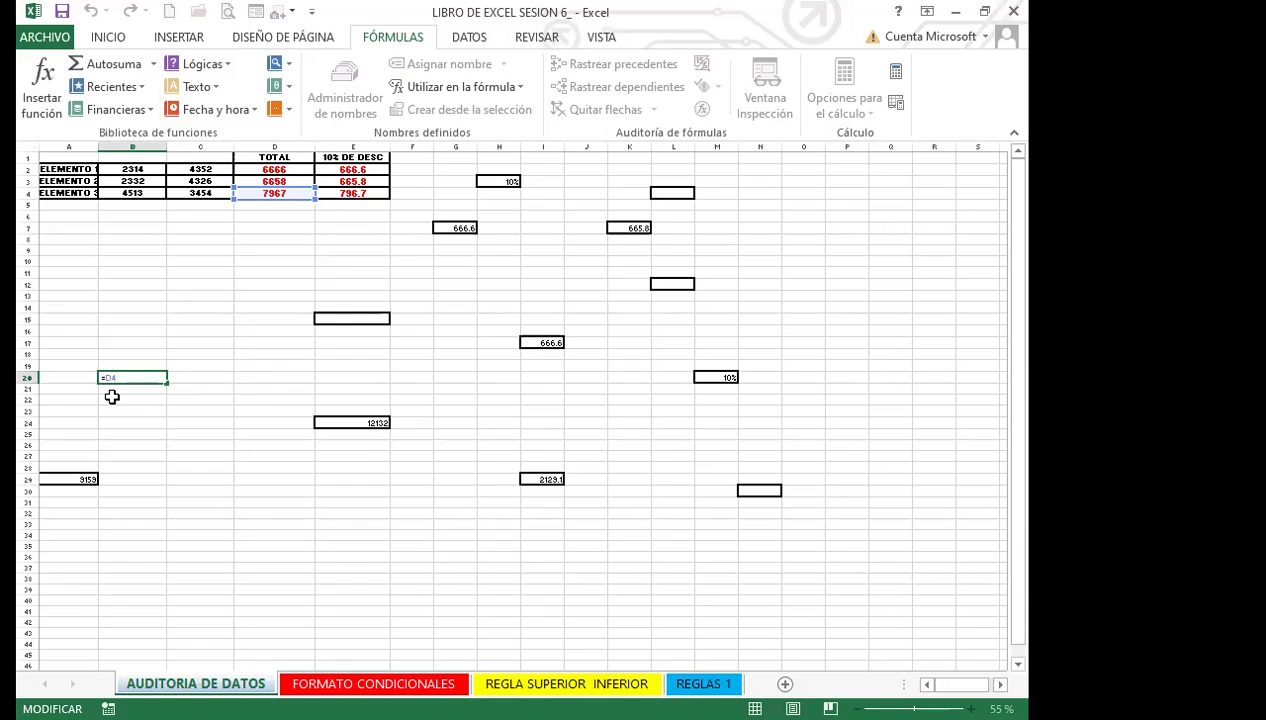
key("Return")
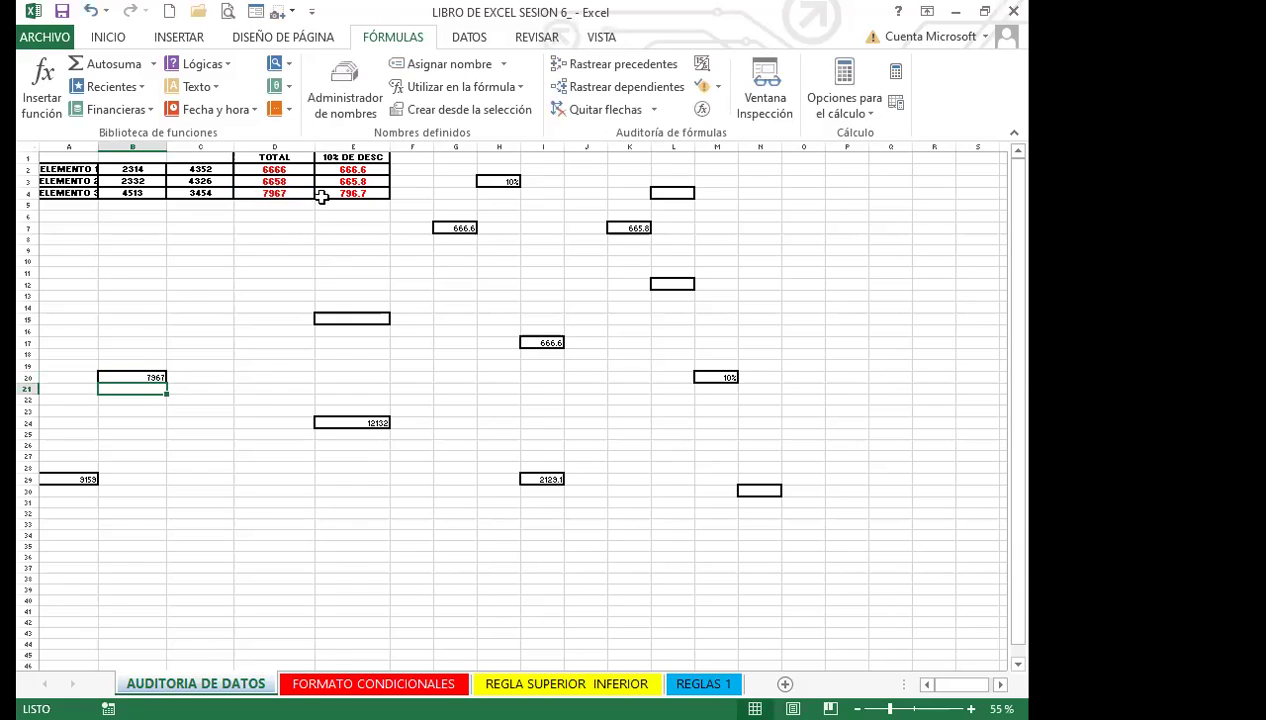
Sum the 10% DE DESC values in cell E6 with AutoSum.
left_click(371, 192)
left_click(365, 206)
left_click(362, 217)
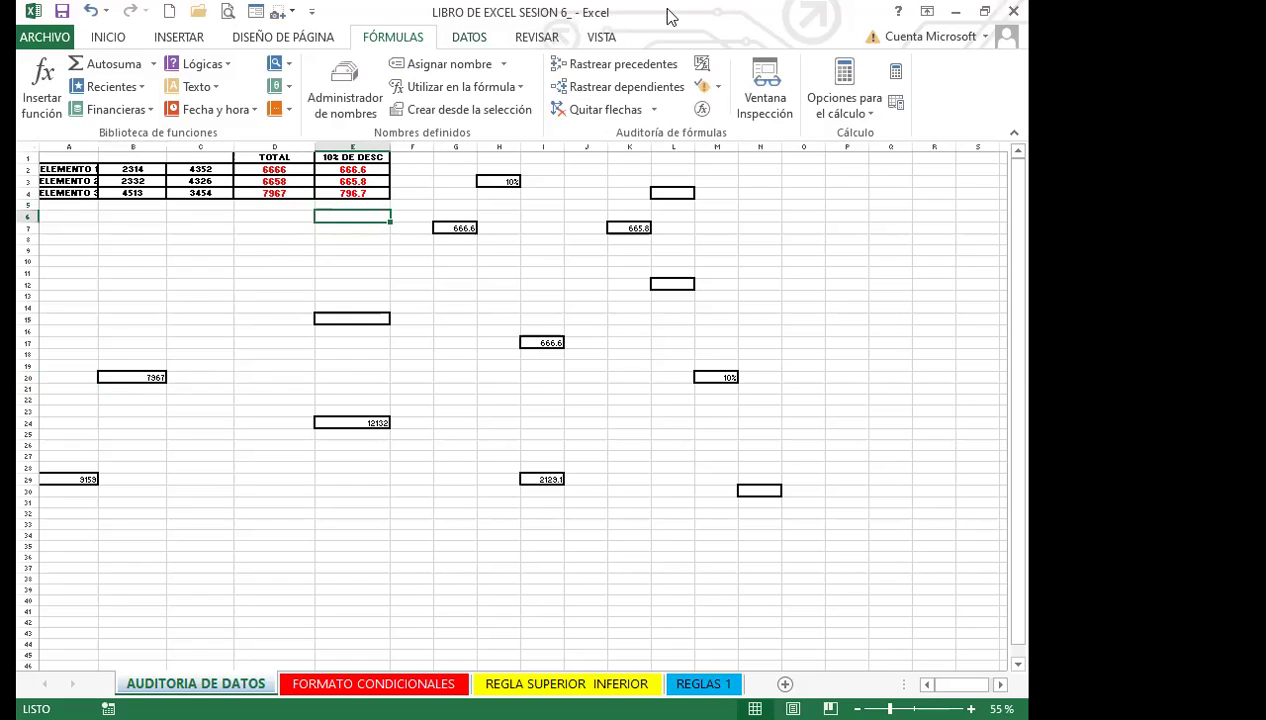
left_click(105, 64)
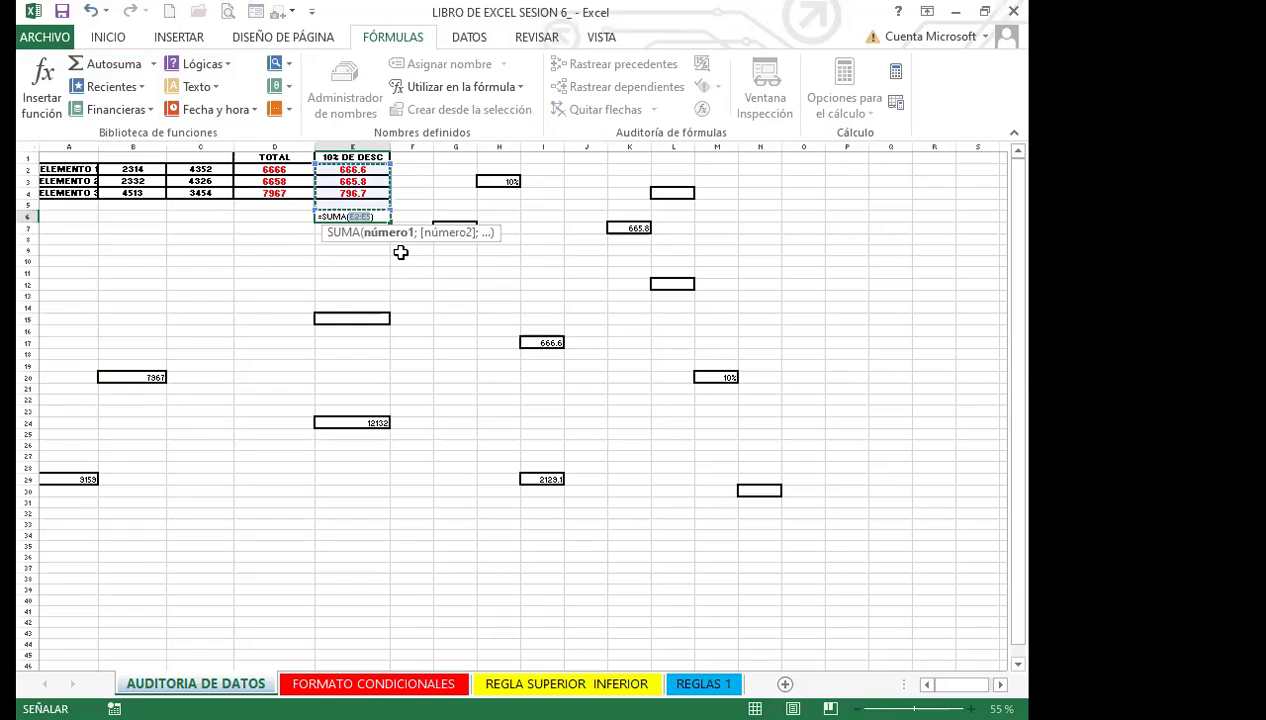
key("Return")
left_click(338, 217)
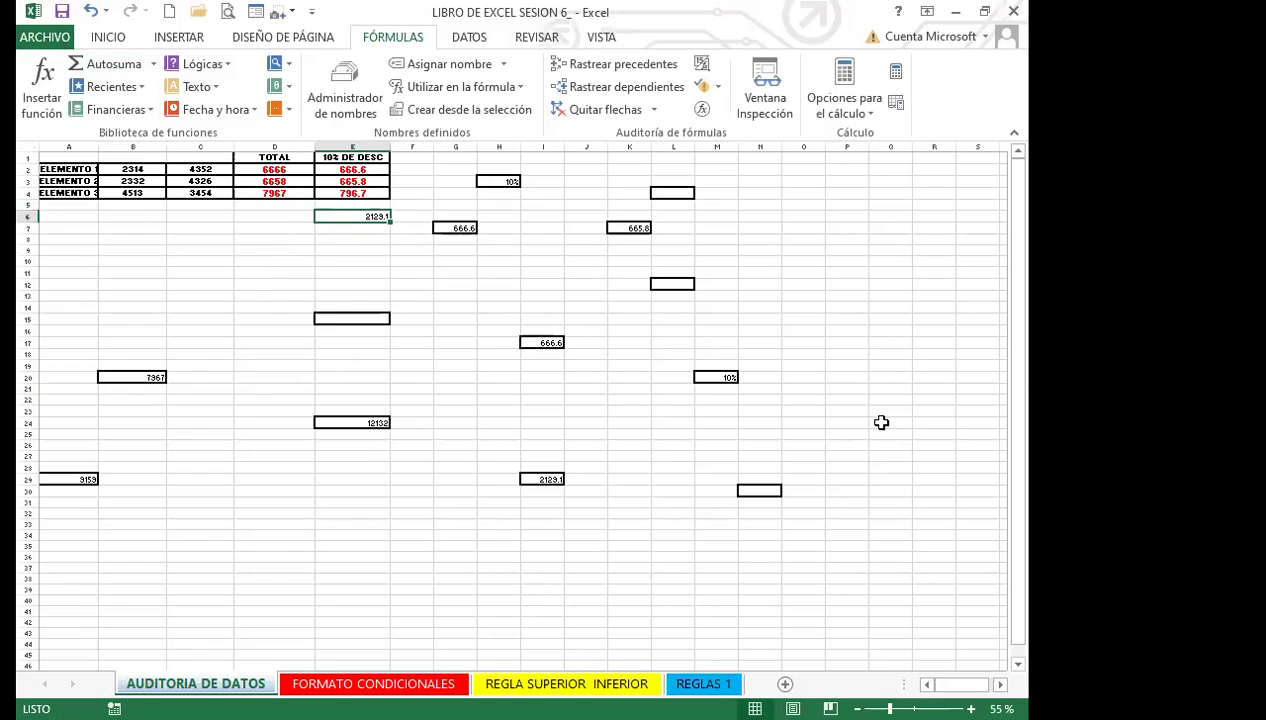
Enter a formula in cell D35 that references the discount sum in E6.
left_click(248, 549)
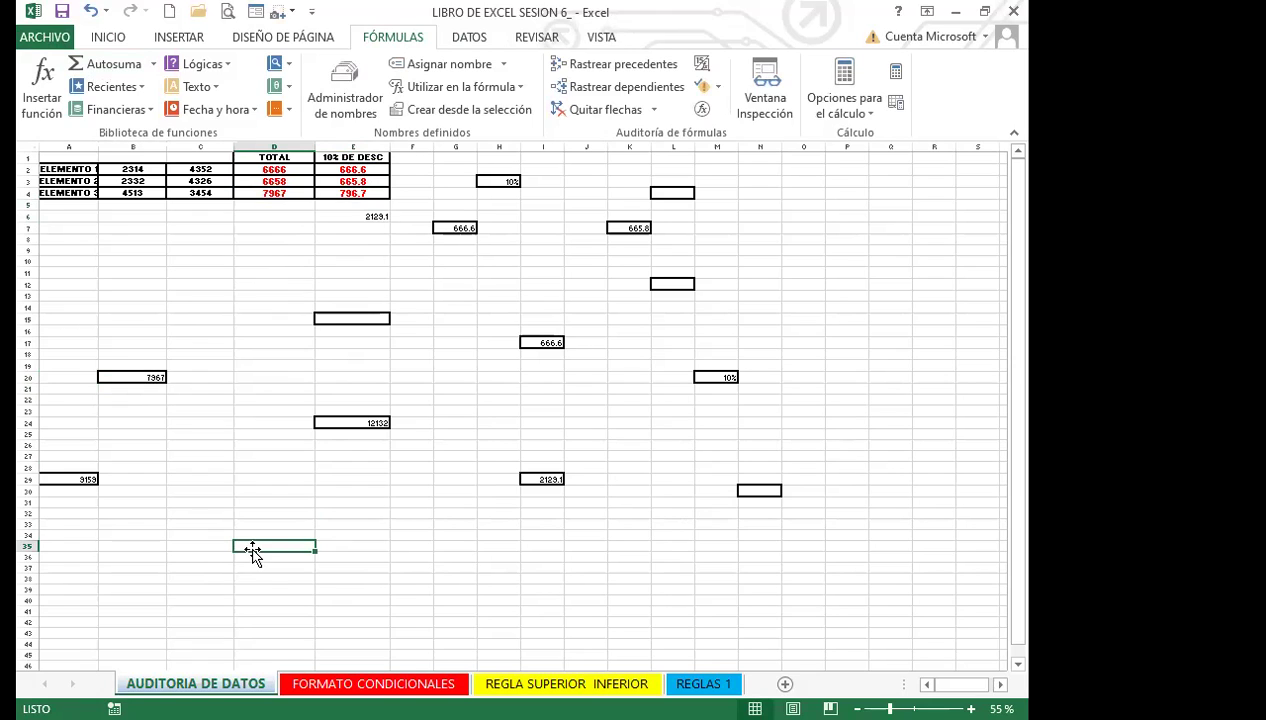
type("=")
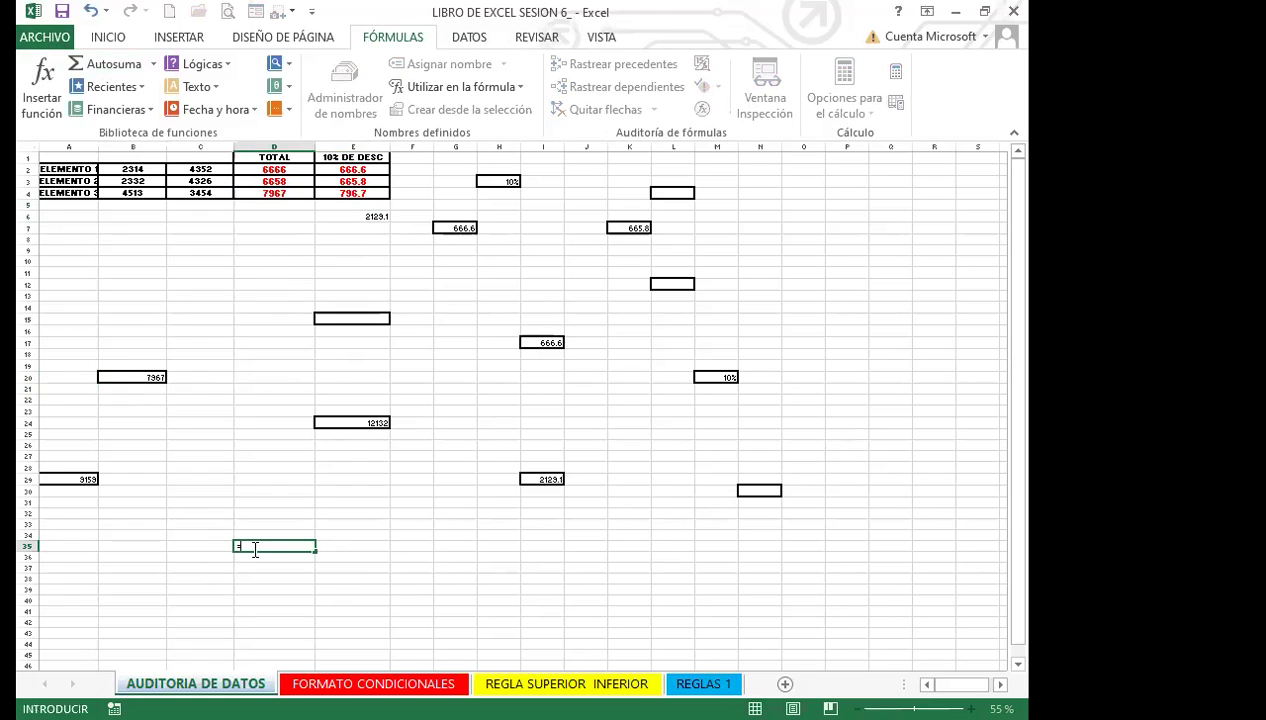
left_click(363, 220)
key("Return")
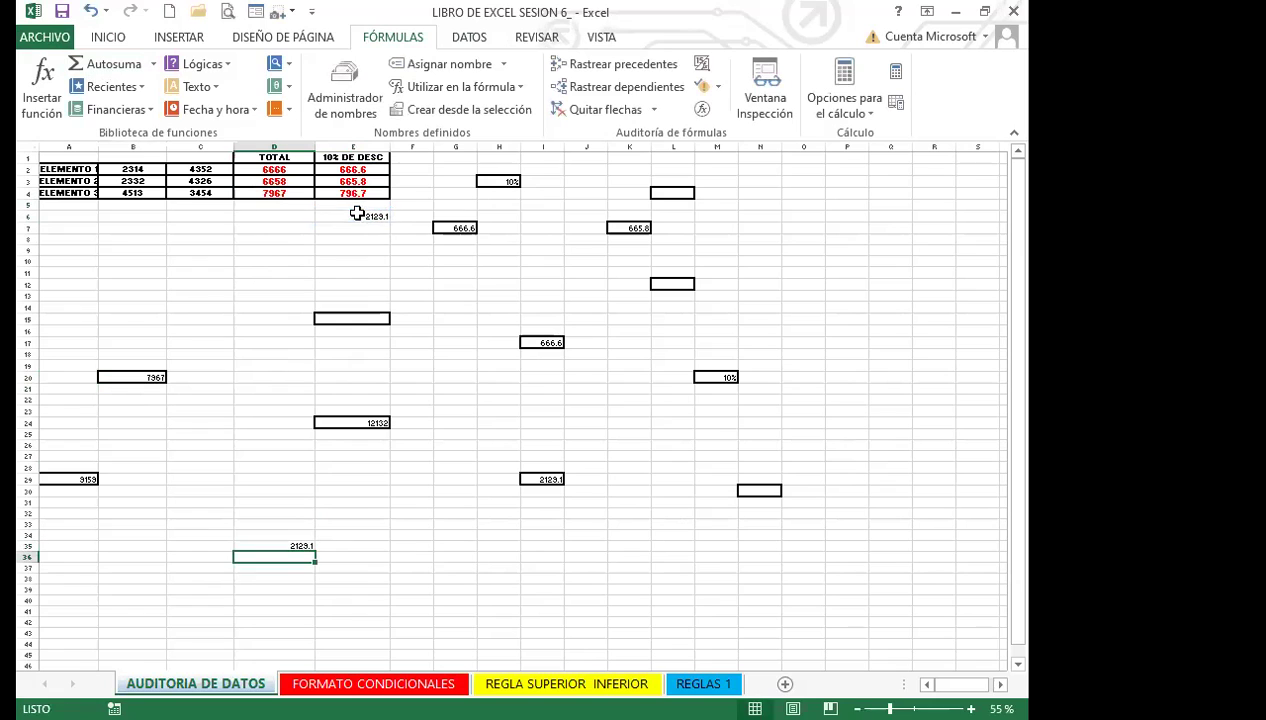
Set ELEMENTO 1's value in cell C2 to 400 and check the calculated cells D35 and E24.
left_click(187, 168)
type("400")
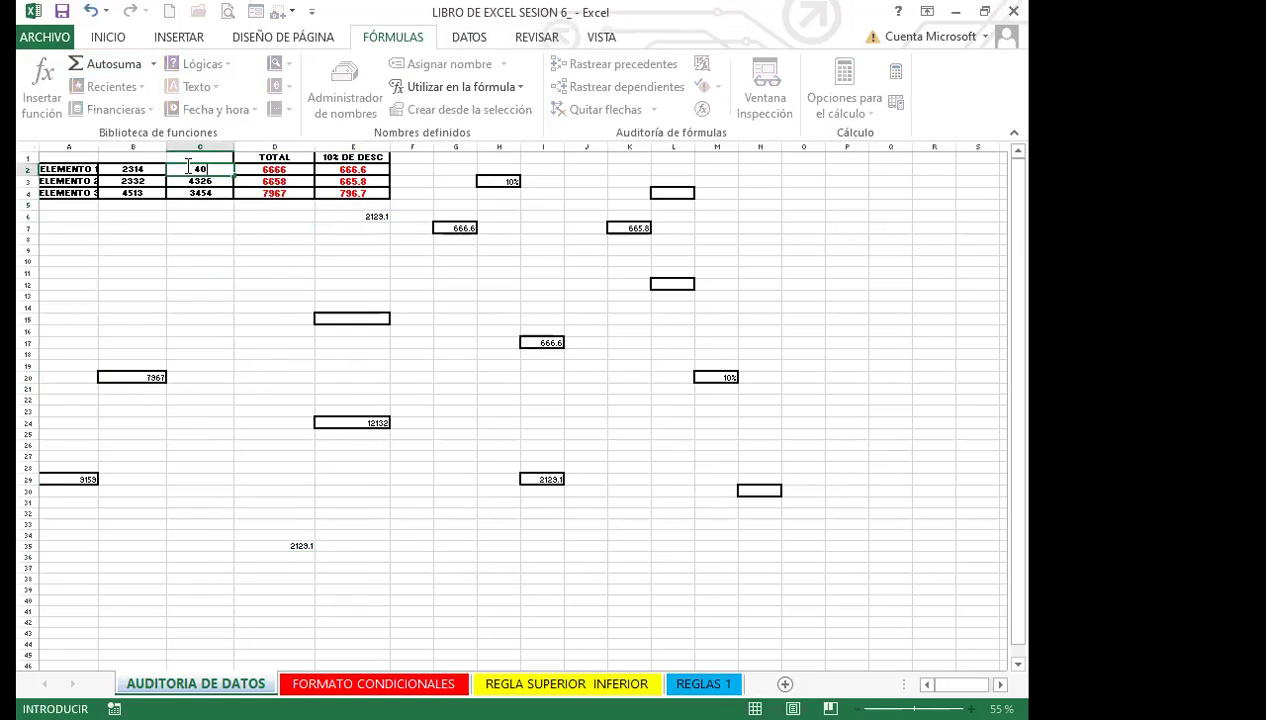
key("Return")
left_click(277, 543)
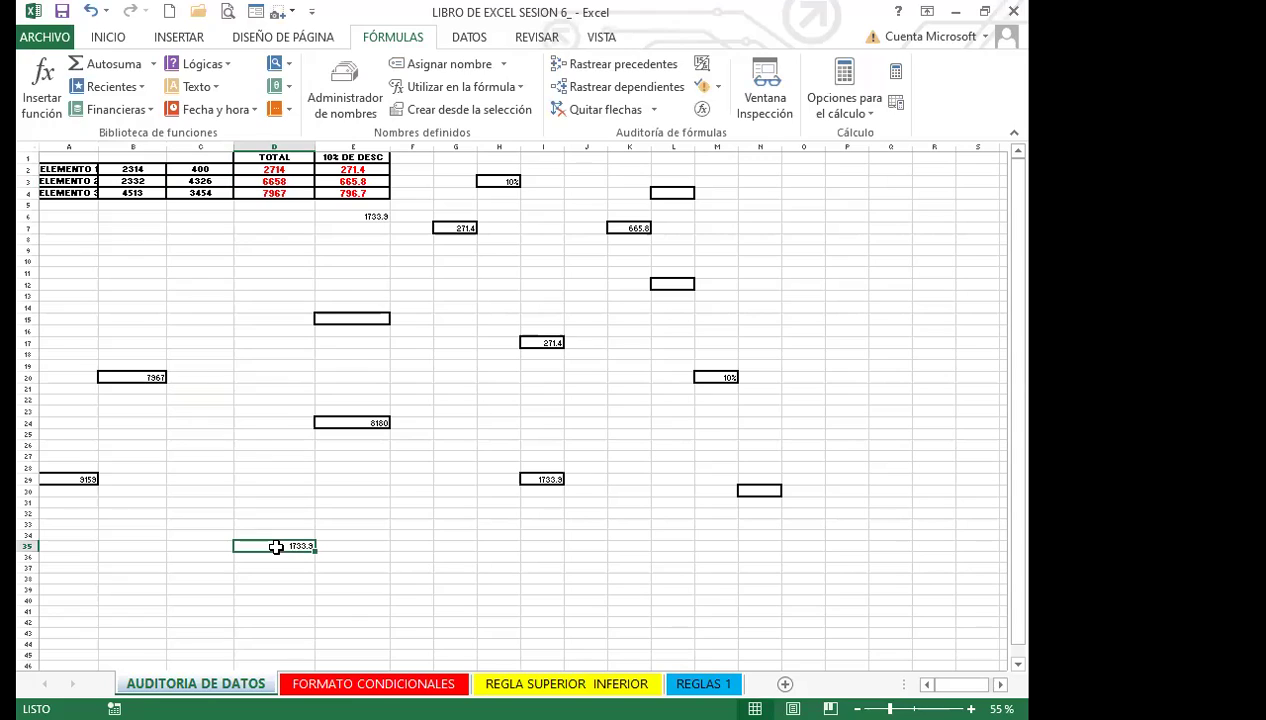
left_click(351, 421)
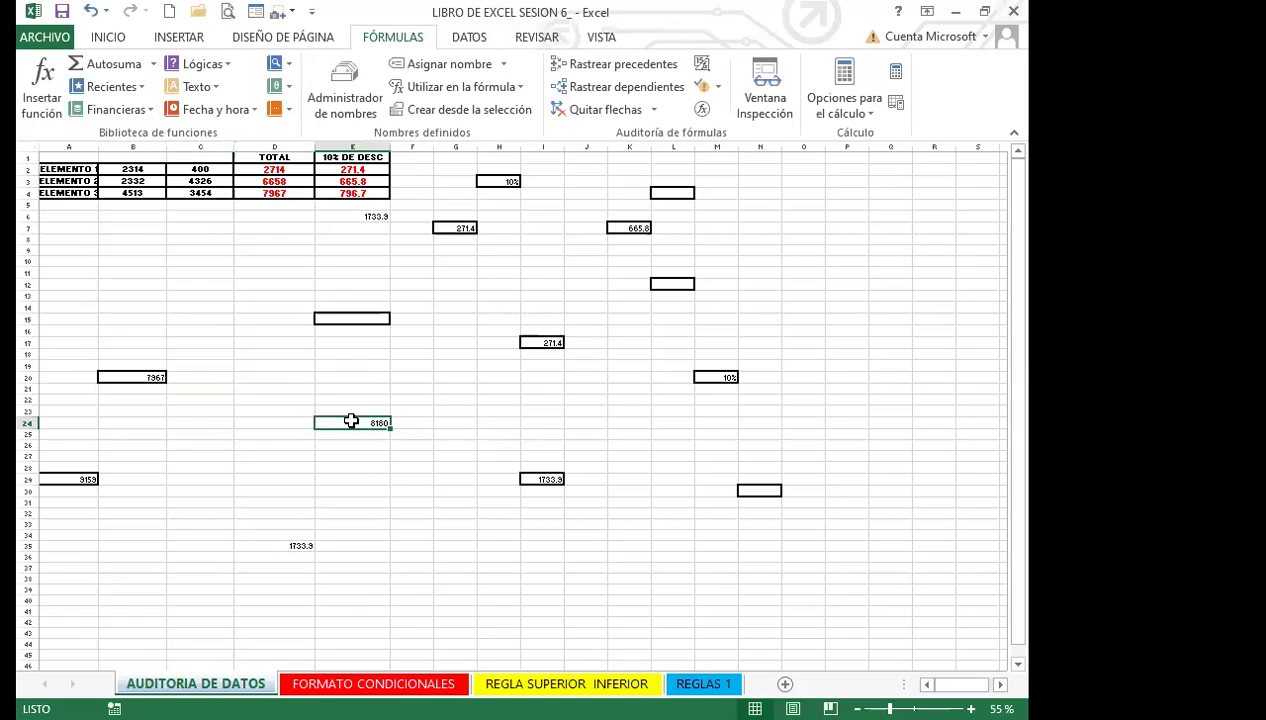
left_click(277, 546)
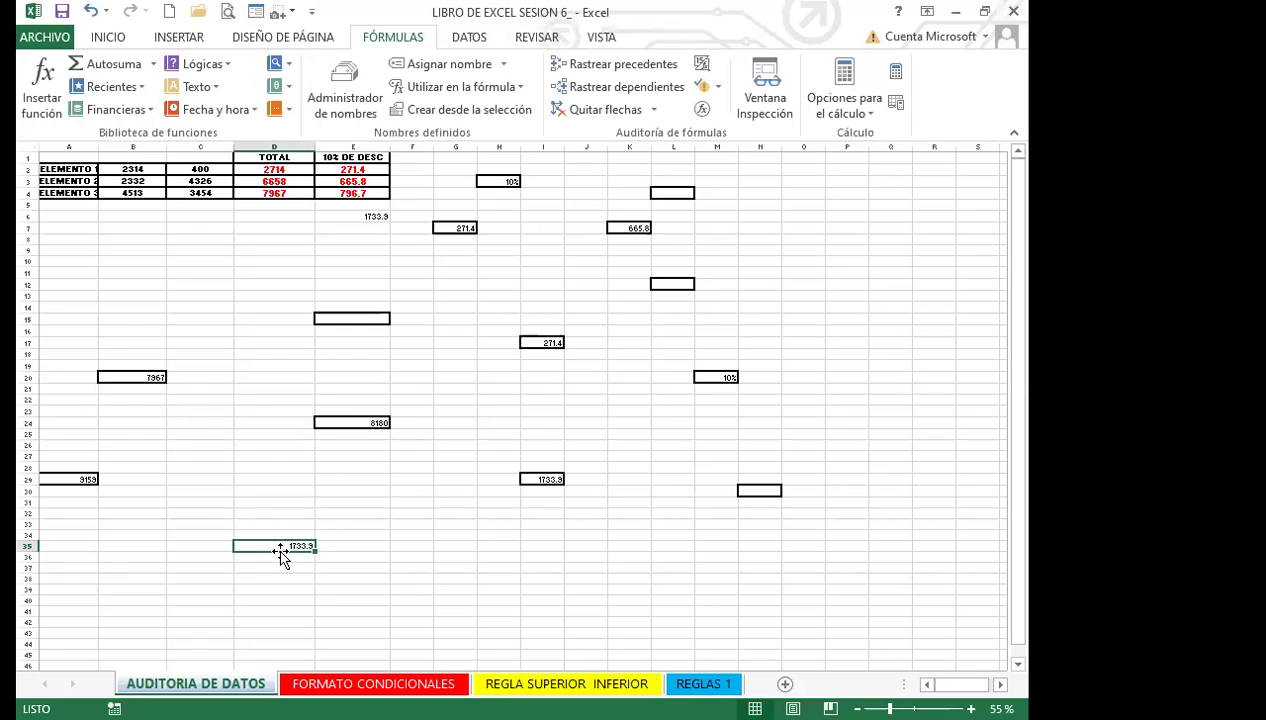
Show the formula bar again and check the contents of the bordered cells I29, M20 and I17.
left_click(527, 481)
left_click(603, 38)
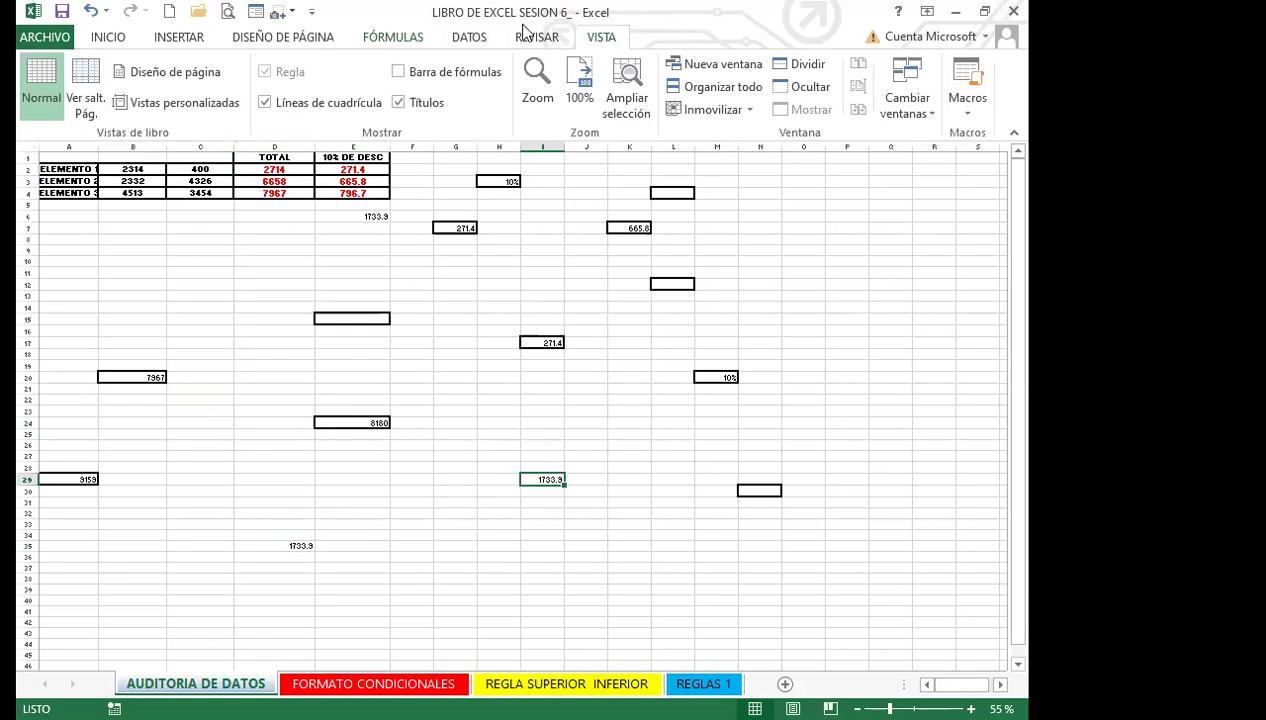
left_click(398, 72)
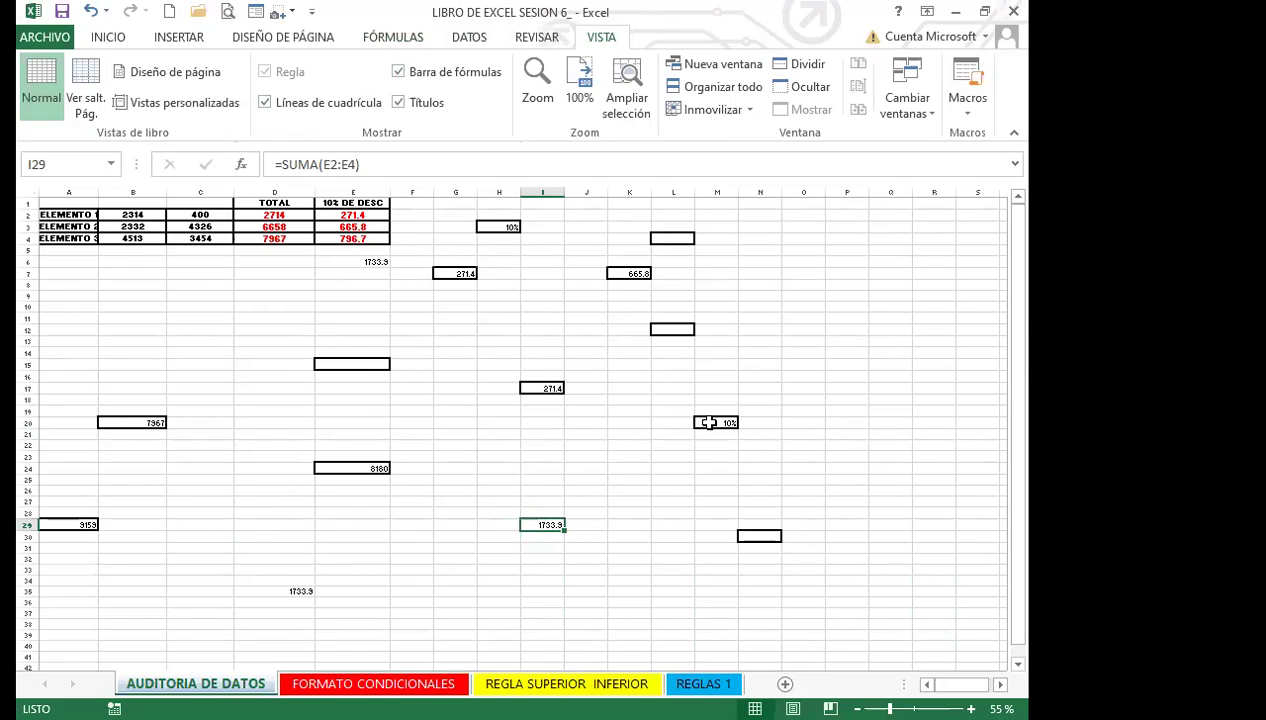
left_click(708, 422)
left_click(537, 387)
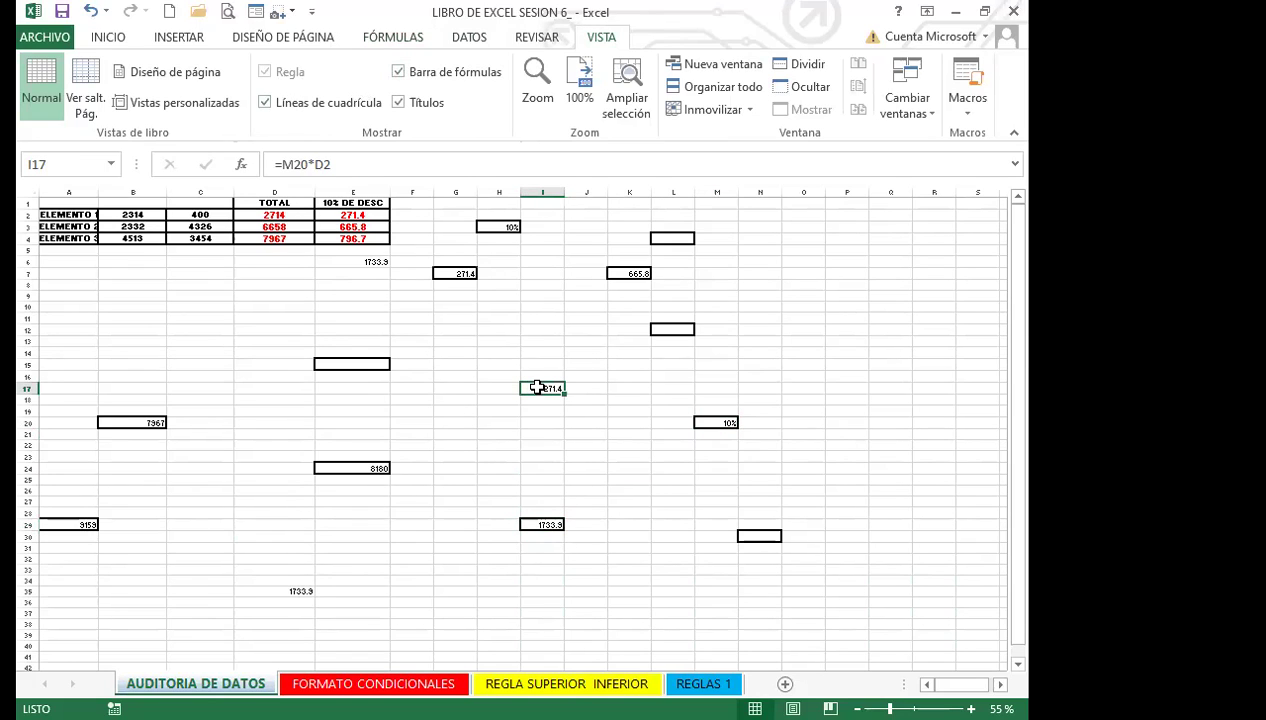
Try to trace the precedents of the 10% cell M20.
left_click(716, 424)
left_click(275, 37)
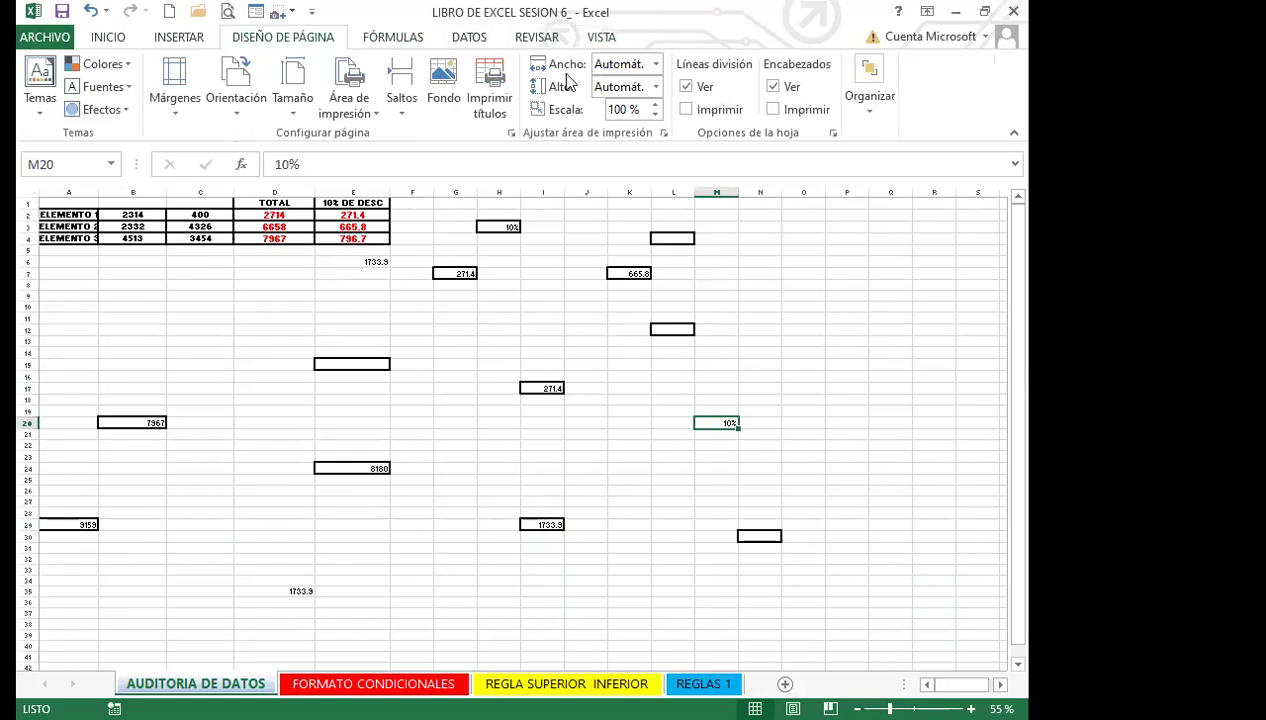
left_click(394, 40)
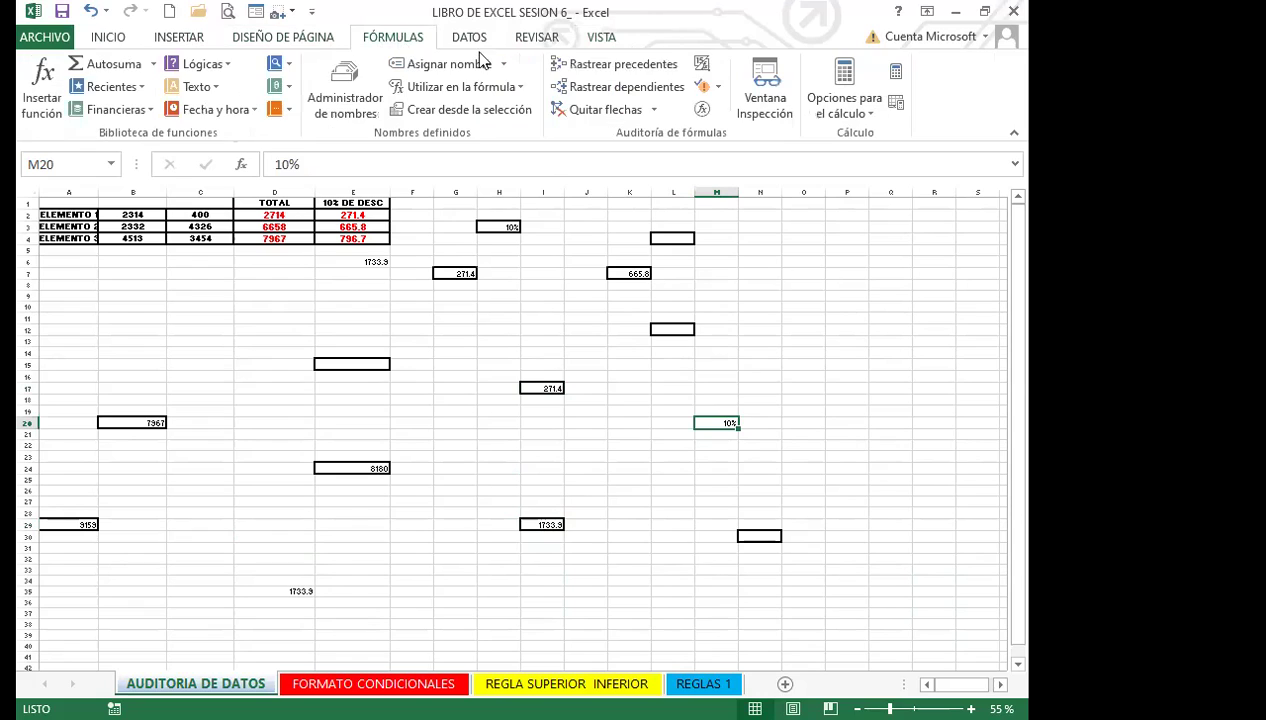
left_click(602, 63)
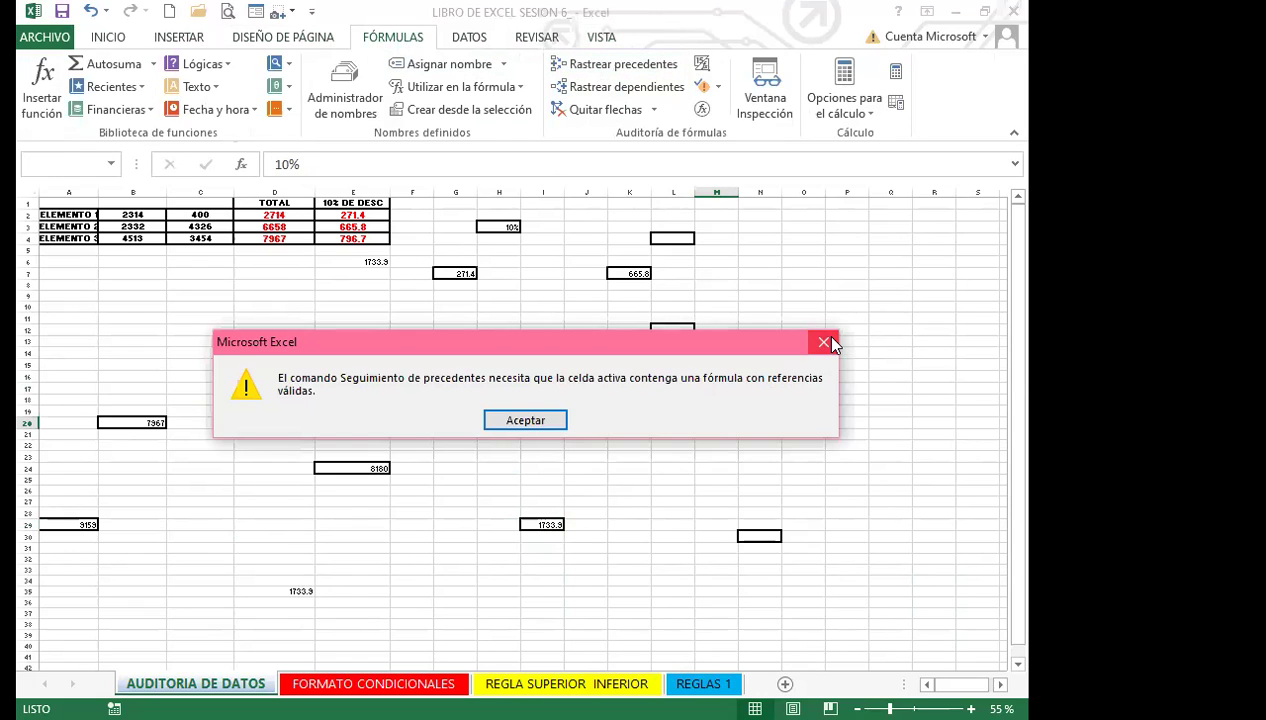
left_click(824, 343)
Trace the precedents of the bordered cell I17, and remove the arrows.
left_click(548, 378)
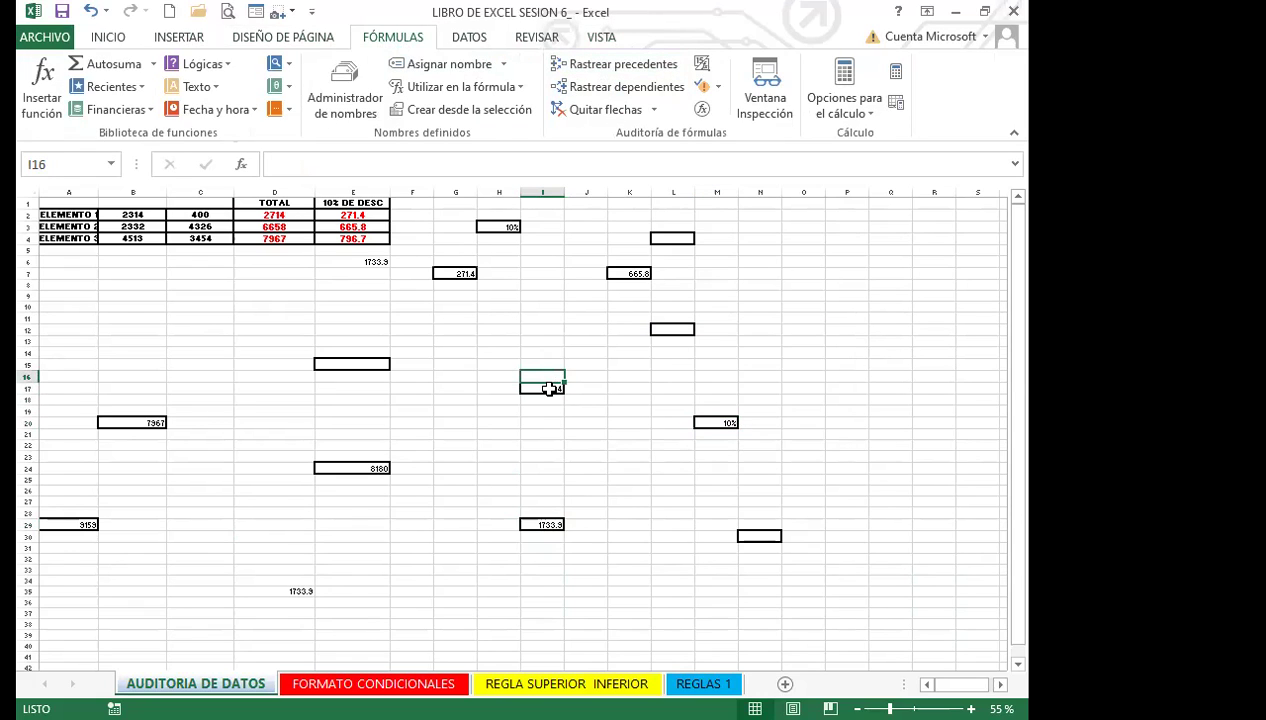
left_click(548, 388)
left_click(619, 63)
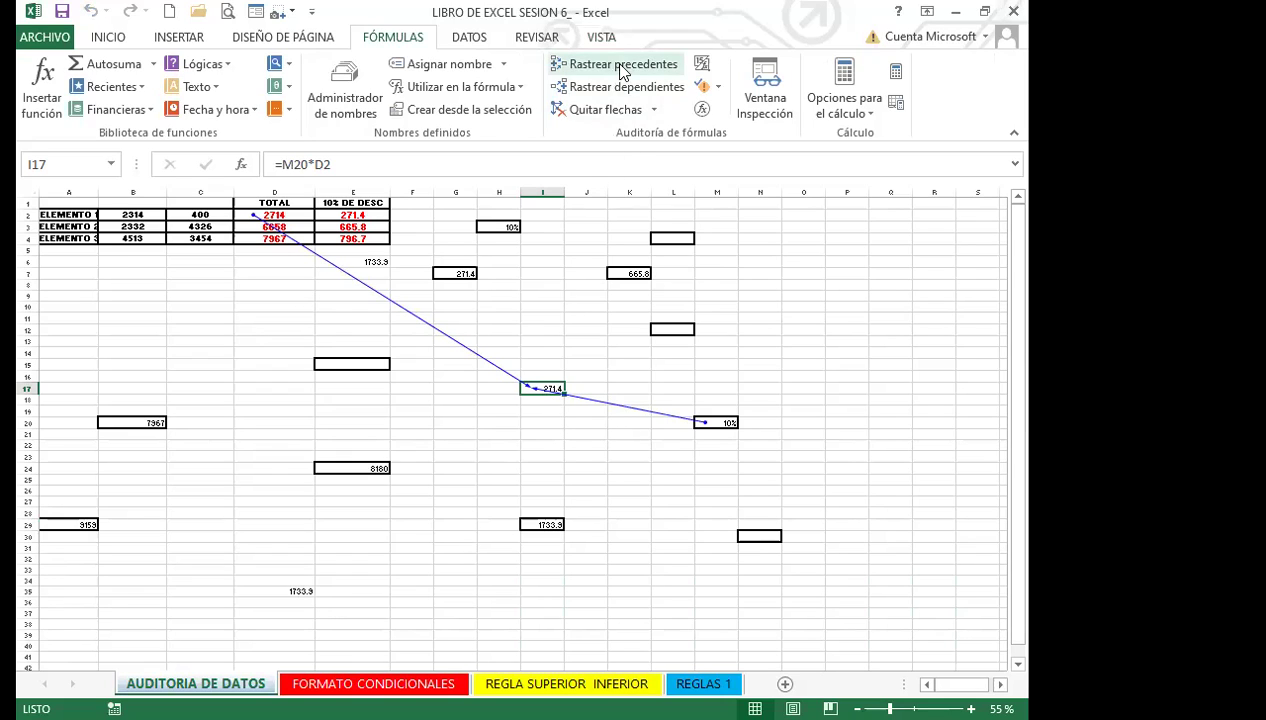
left_click(608, 109)
Try again to trace the precedents of cell M20, and check the formulas in I17 and E24.
left_click(710, 419)
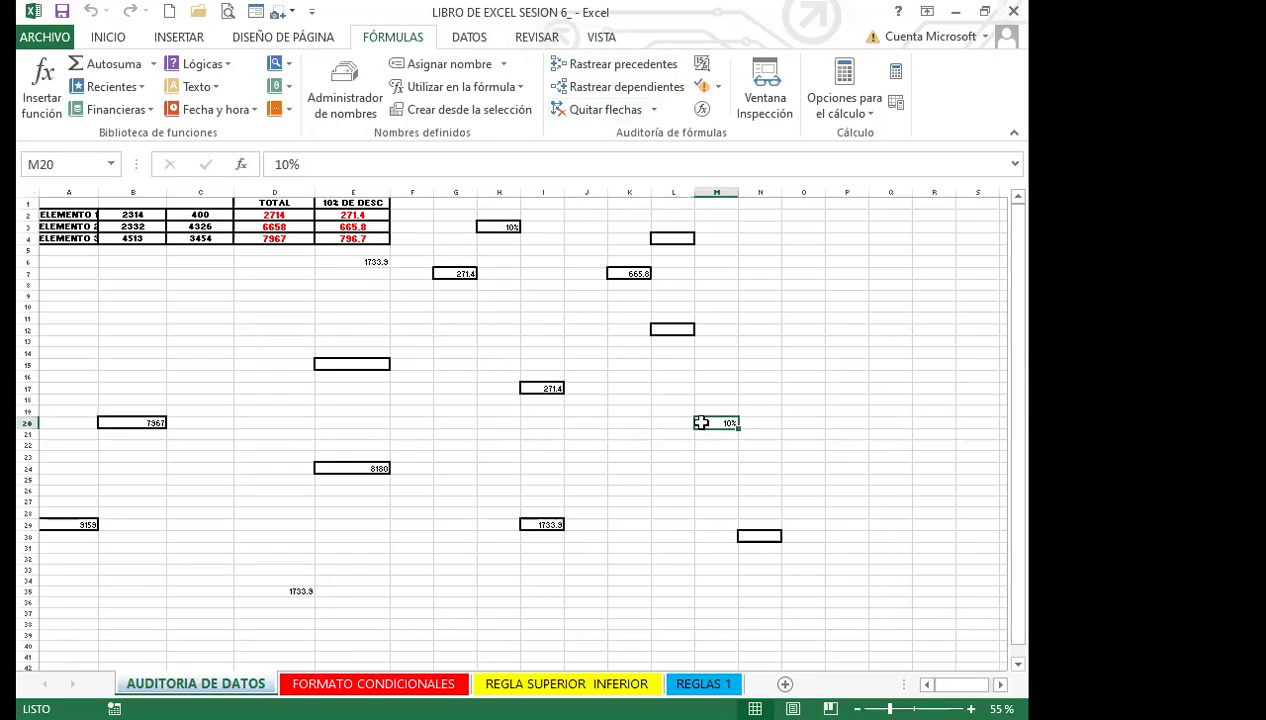
left_click(598, 68)
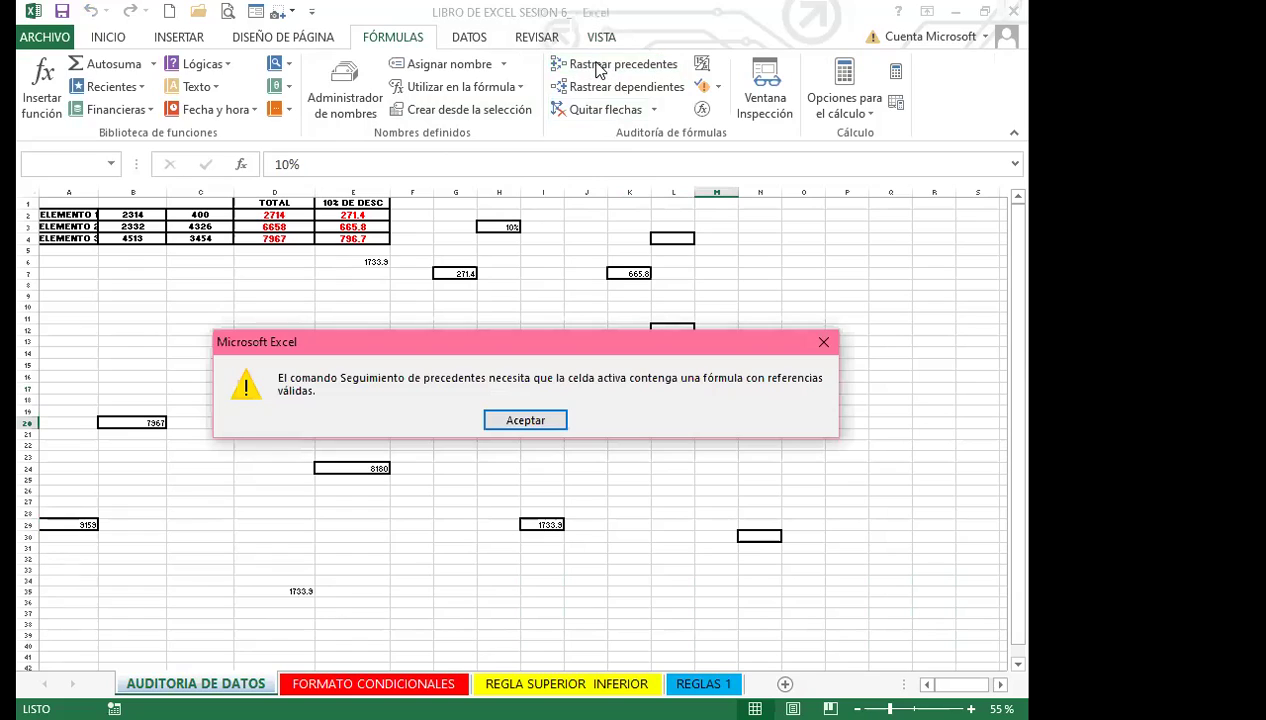
left_click(824, 344)
left_click(537, 389)
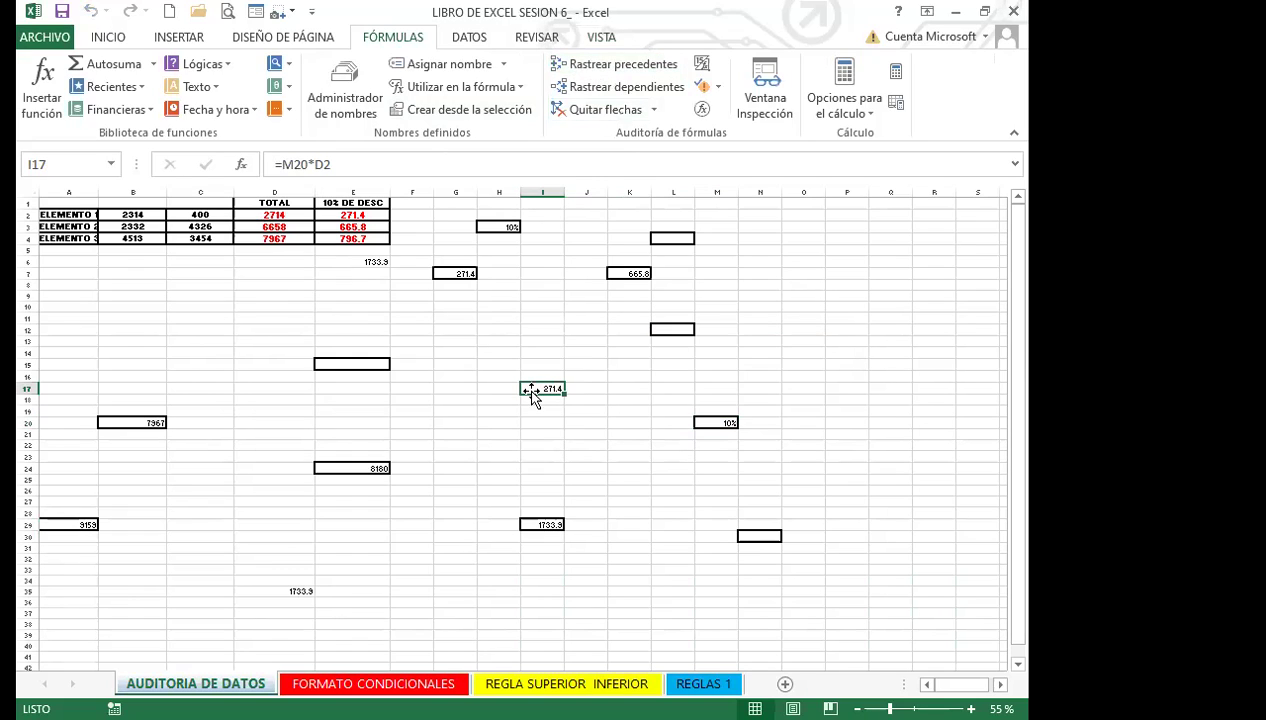
left_click(367, 465)
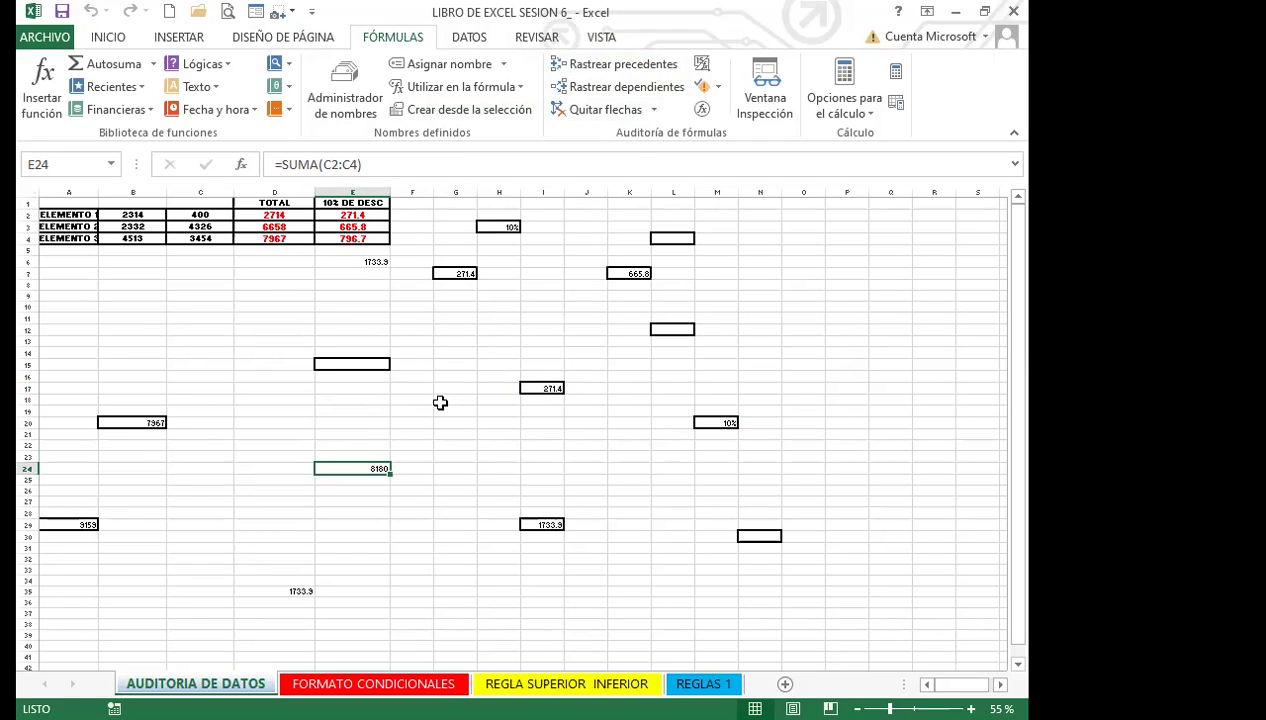
left_click(101, 40)
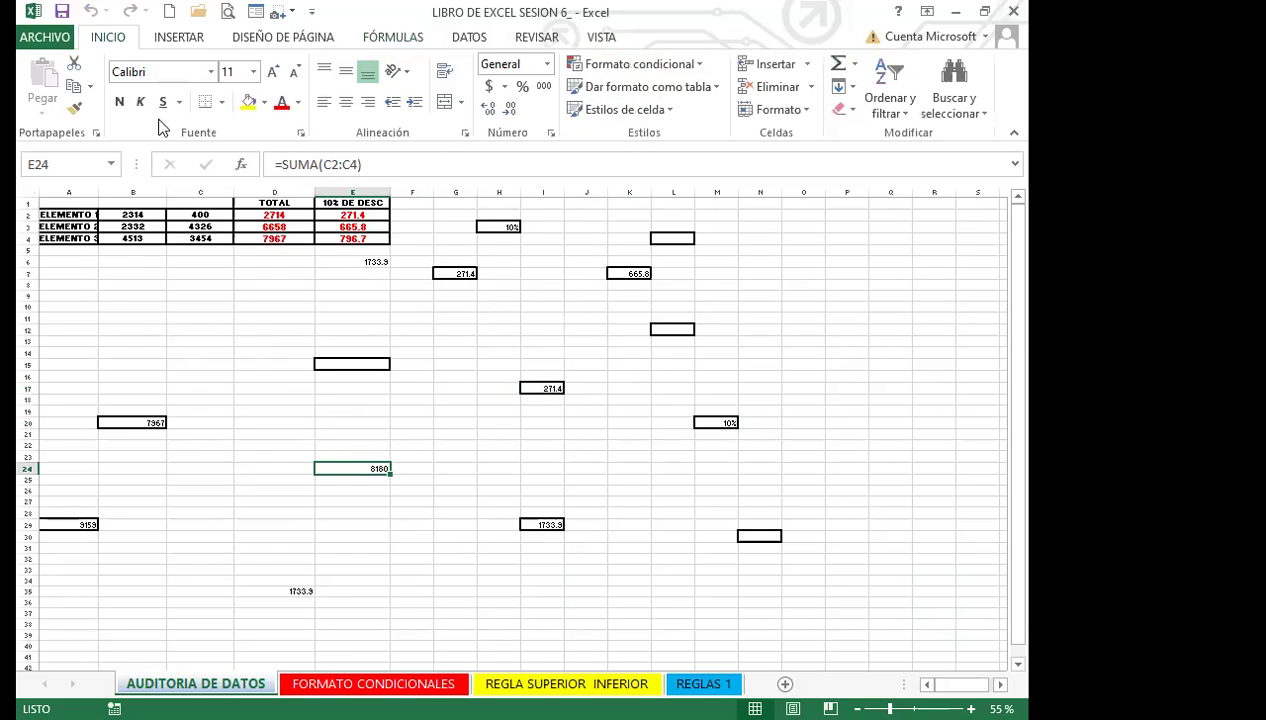
left_click(484, 432)
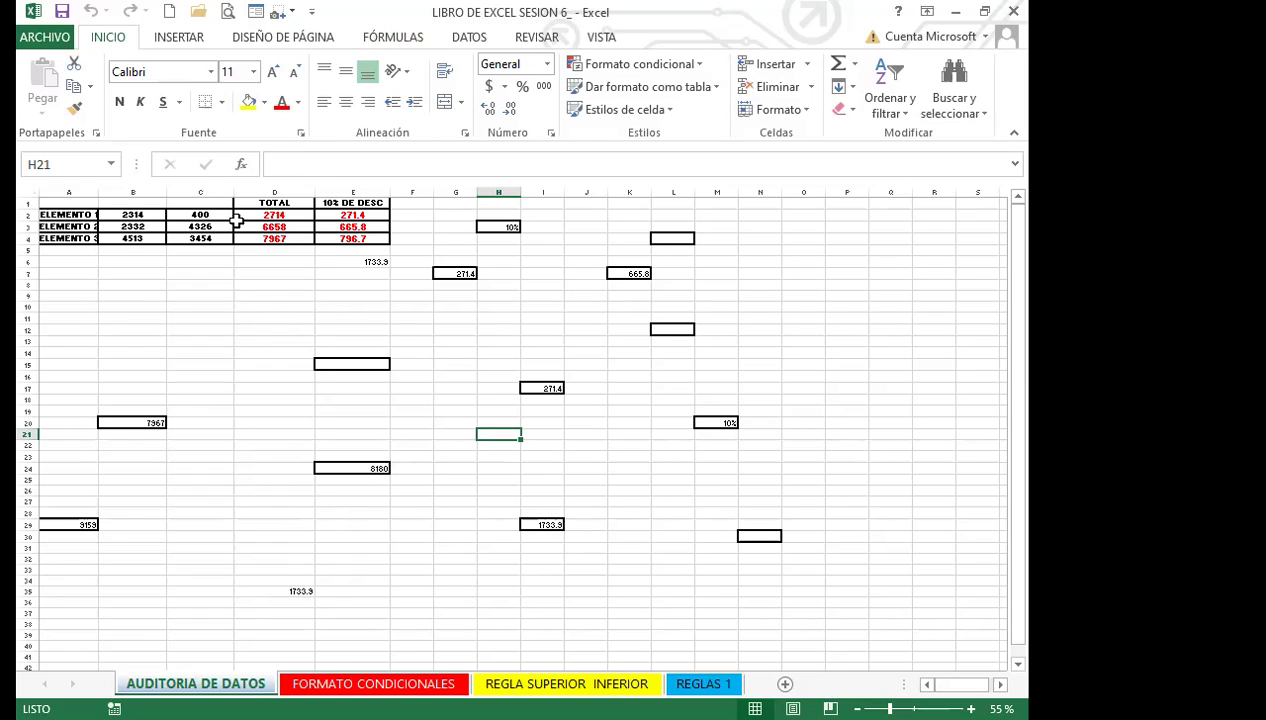
left_click(424, 526)
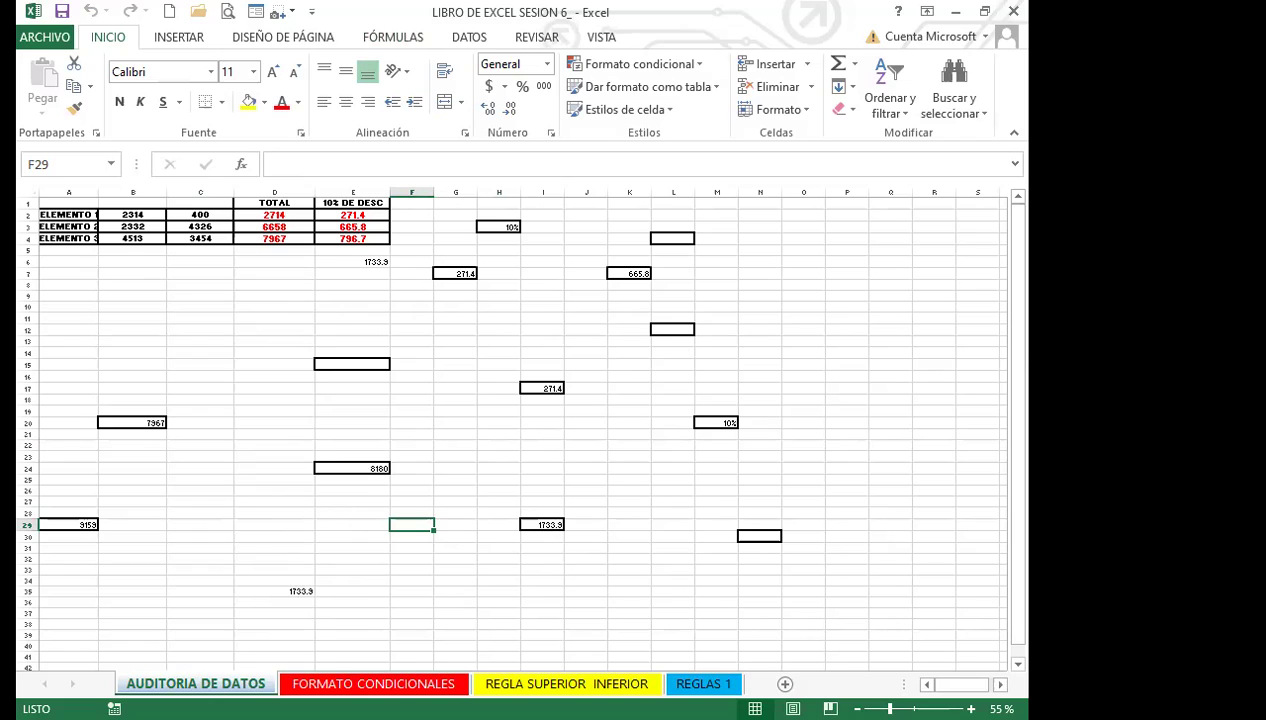
key("alt+Tab")
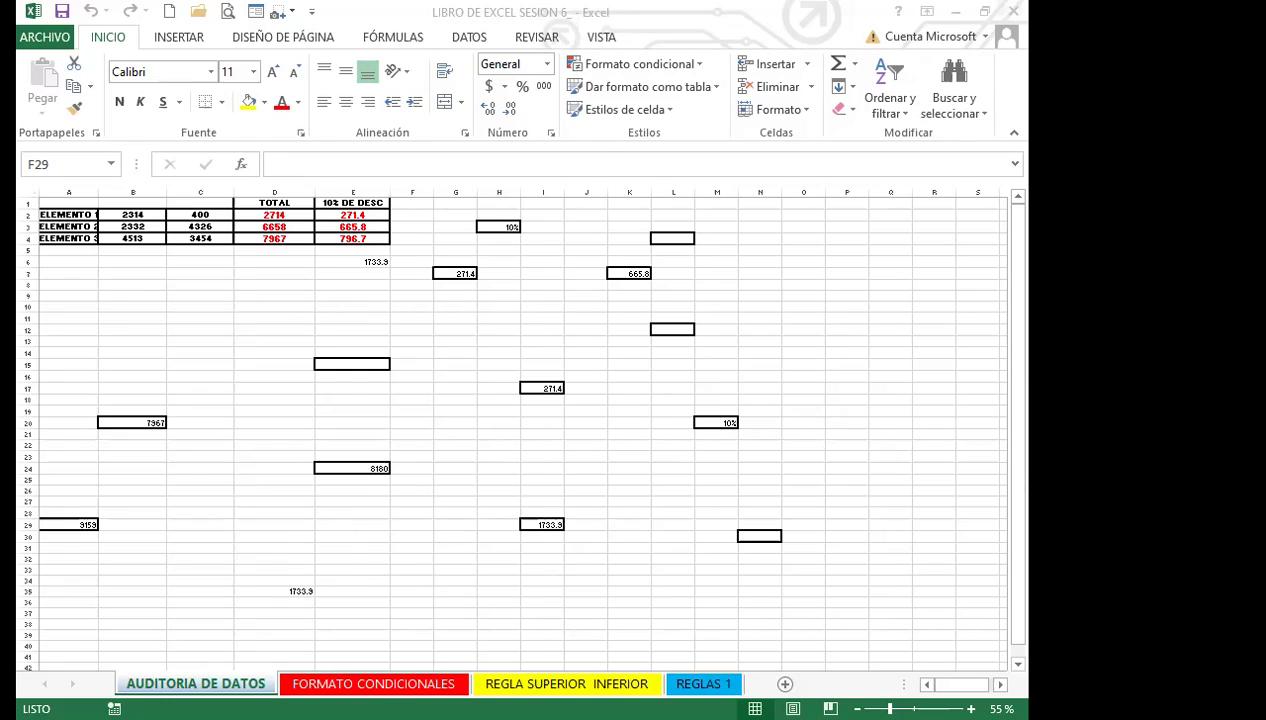
left_click(411, 524)
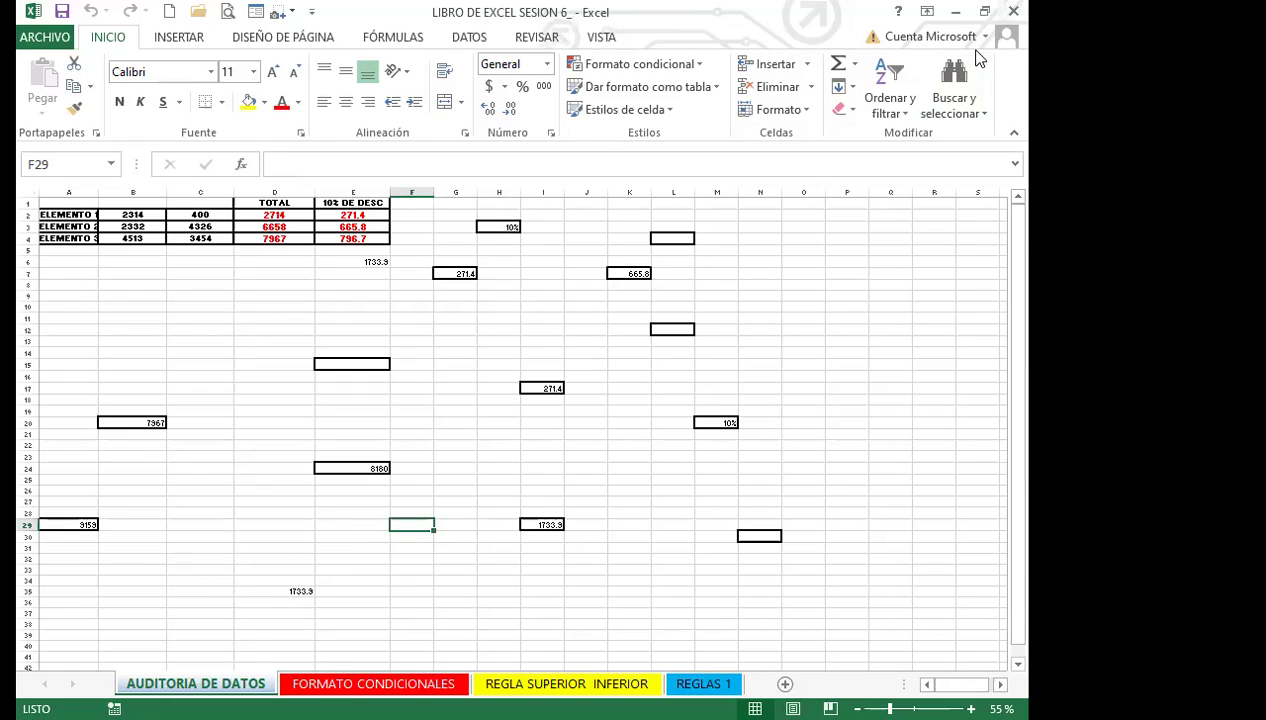
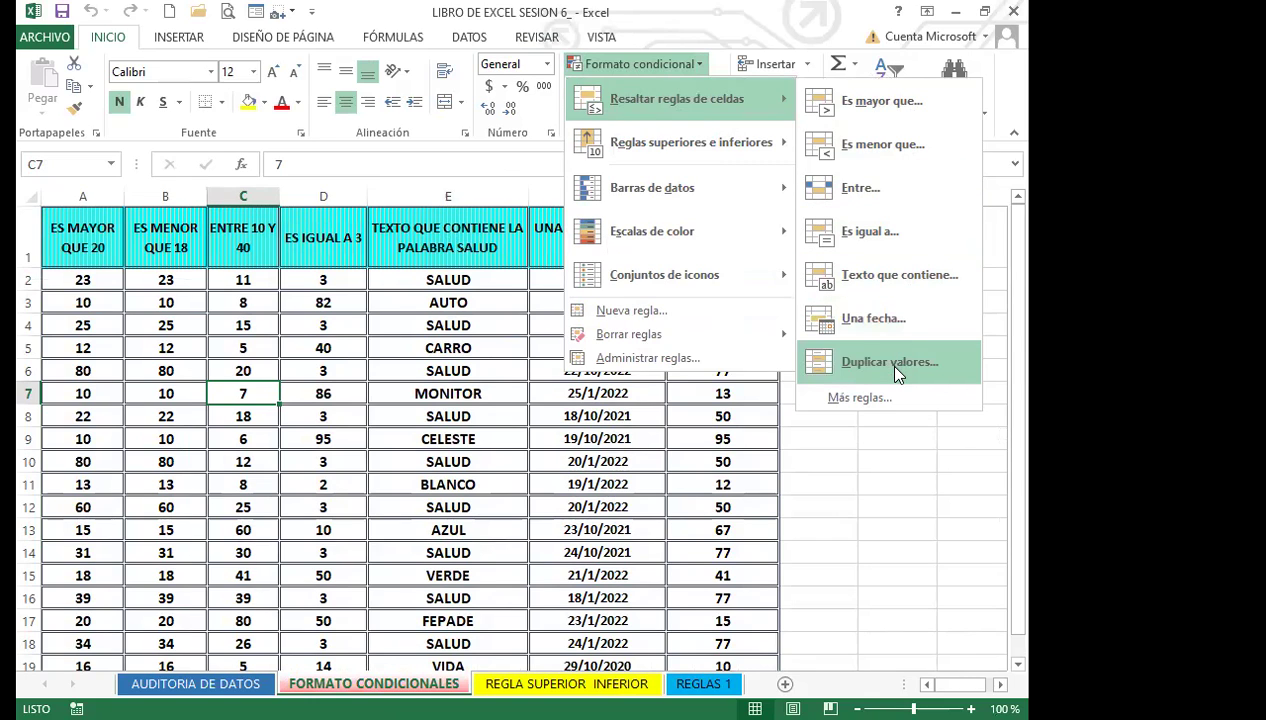
left_click(224, 370)
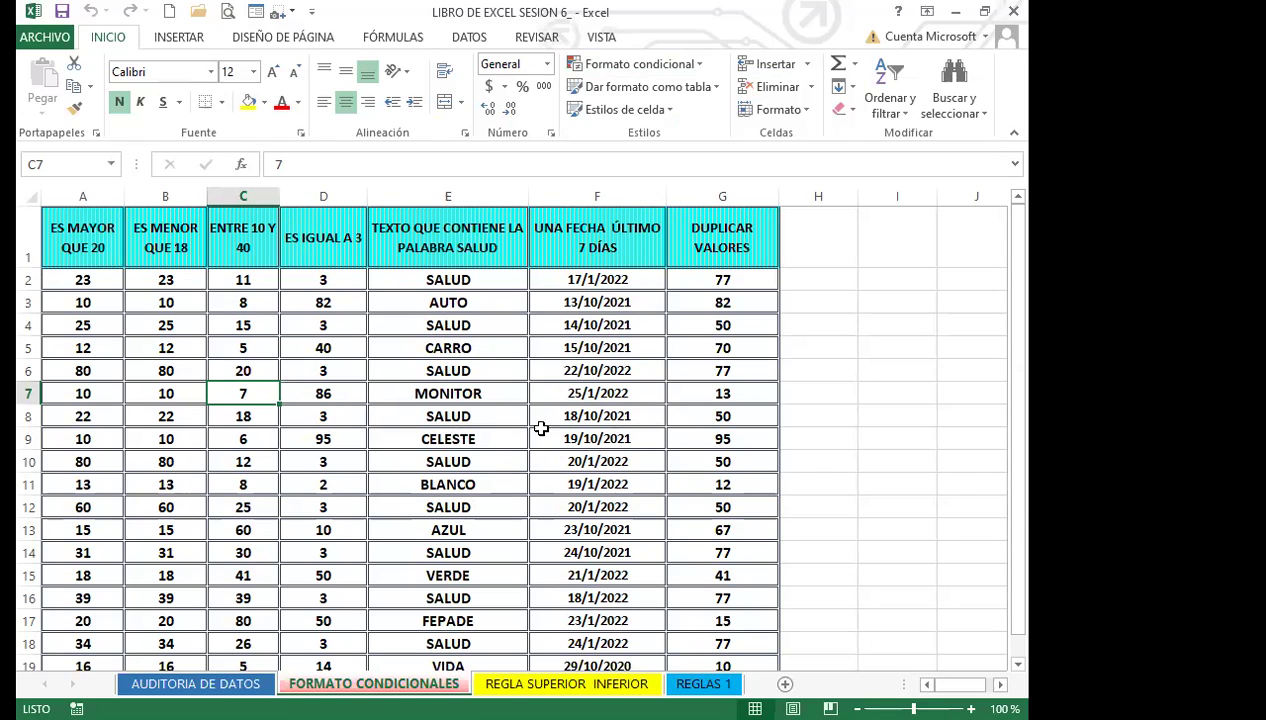
left_click(75, 348)
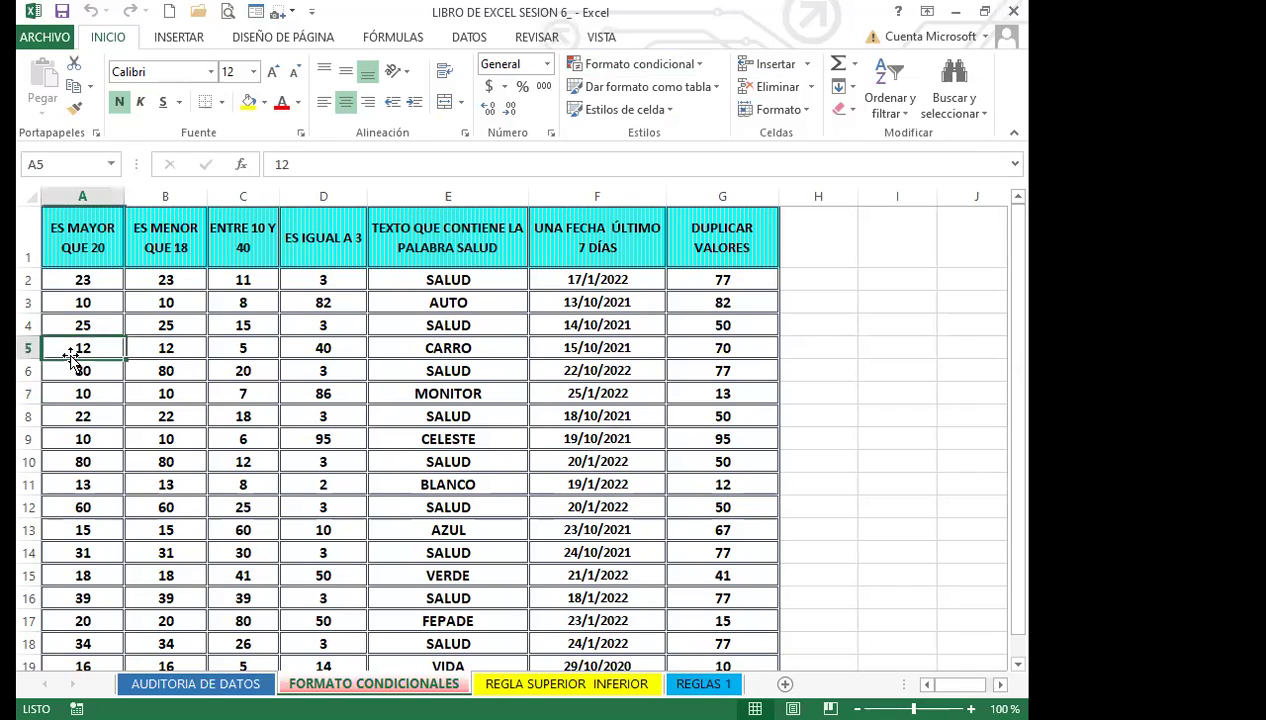
Start a Greater Than highlighting rule with the value 20 for the numbers in the ES MAYOR QUE 20 column.
left_click(102, 280)
left_click_drag(89, 281, 88, 602)
scroll(57, 410, "up", 1)
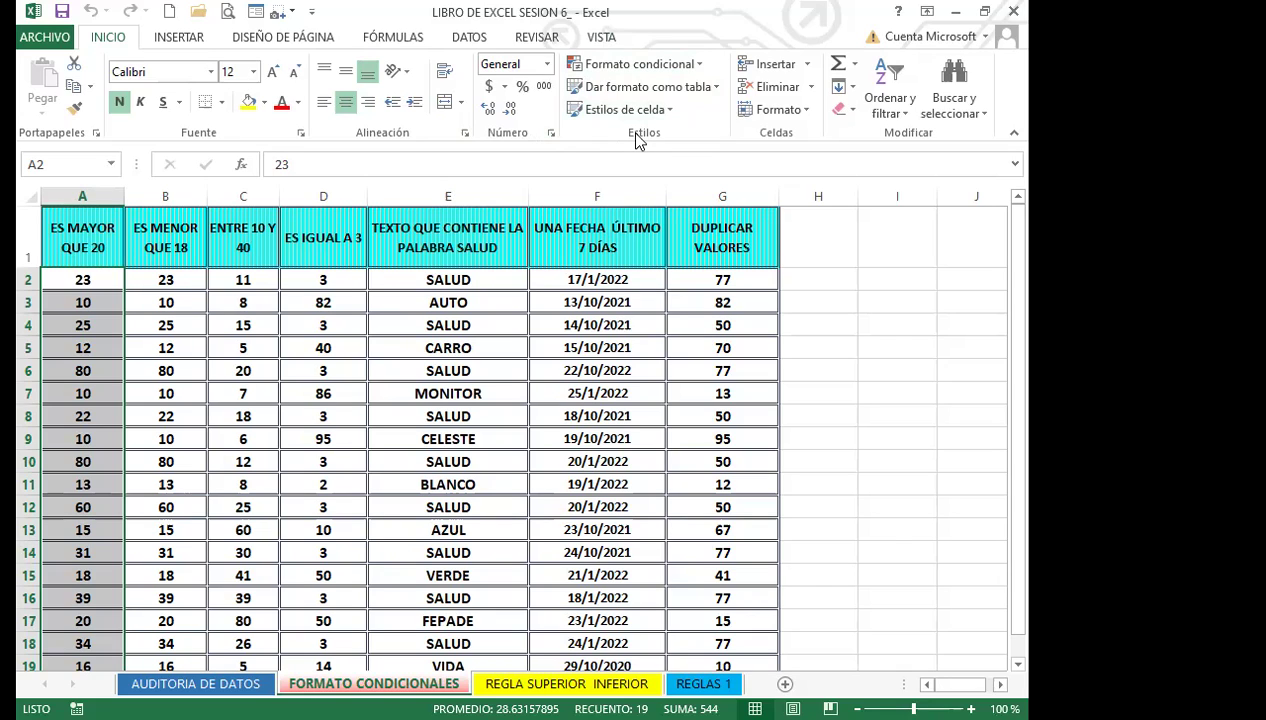
left_click(700, 65)
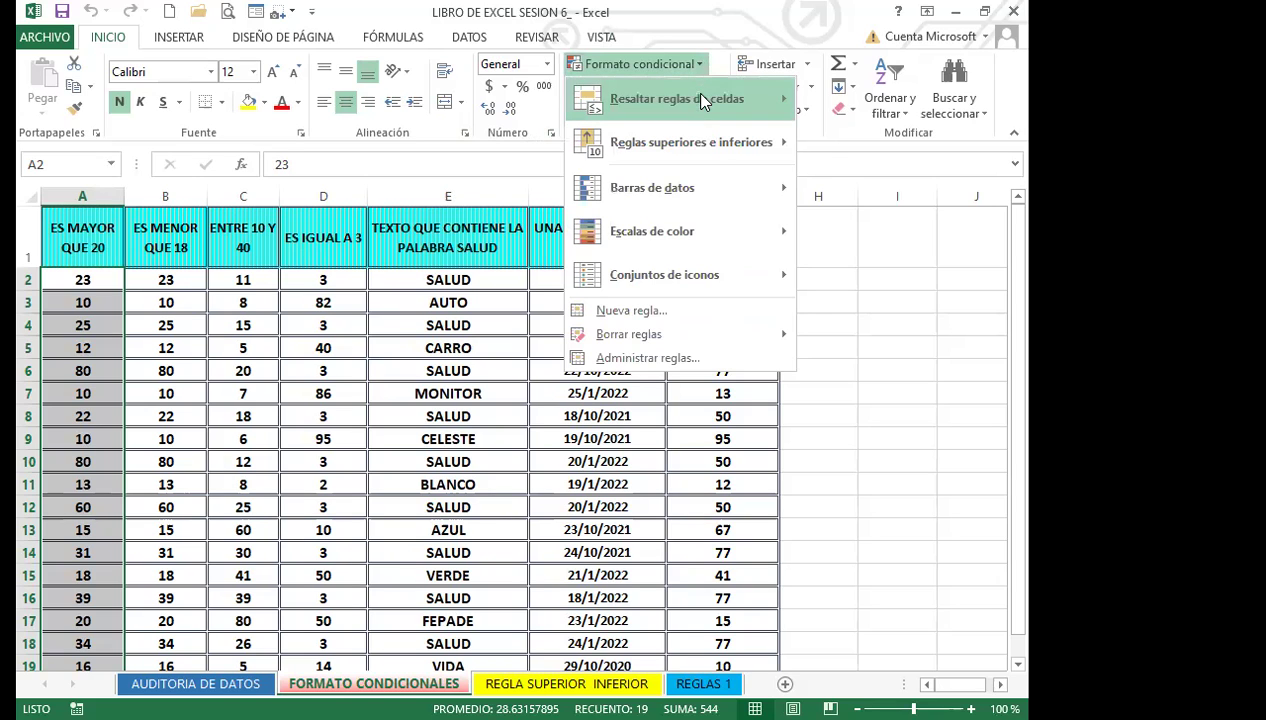
mouse_move(702, 100)
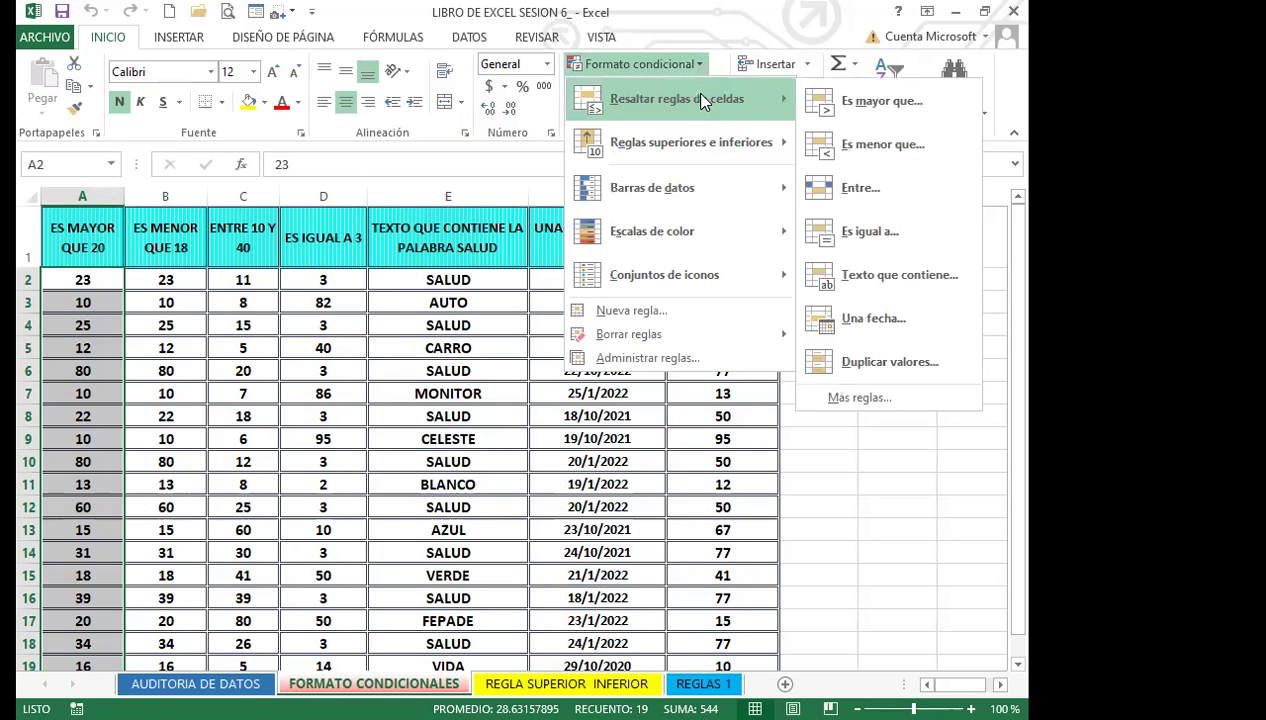
left_click(878, 104)
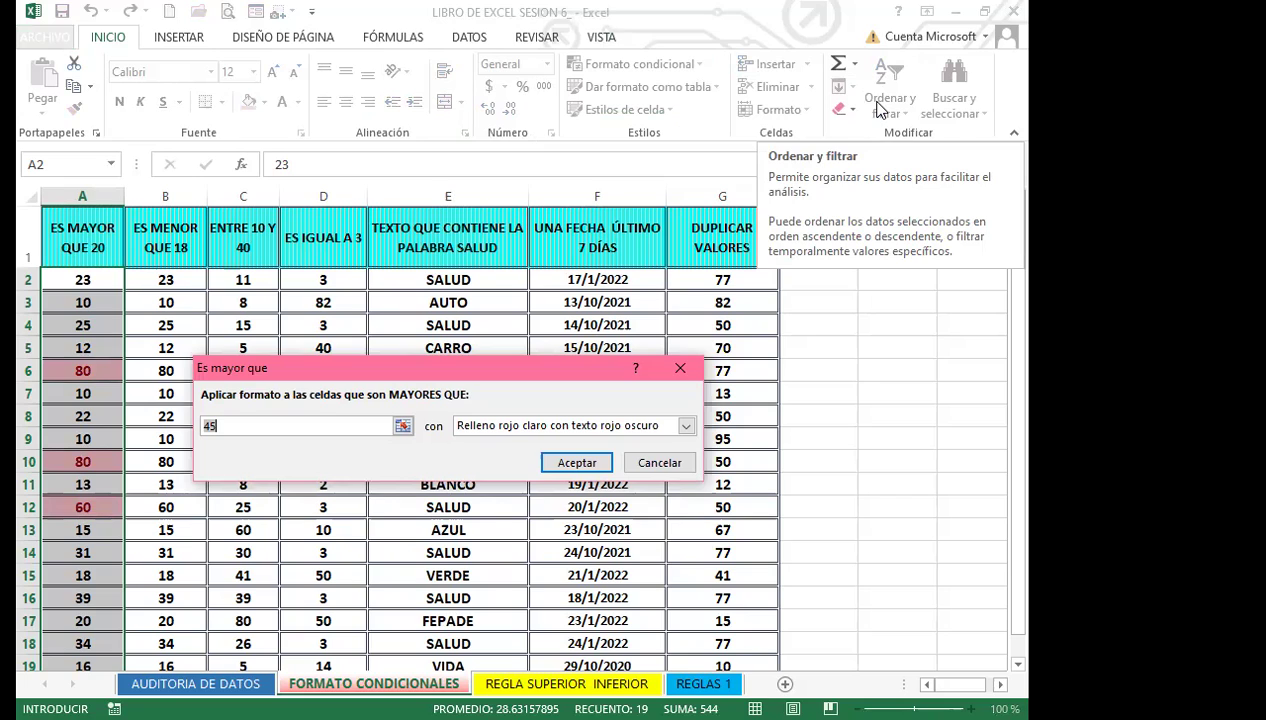
key("BackSpace")
key("BackSpace")
type("20")
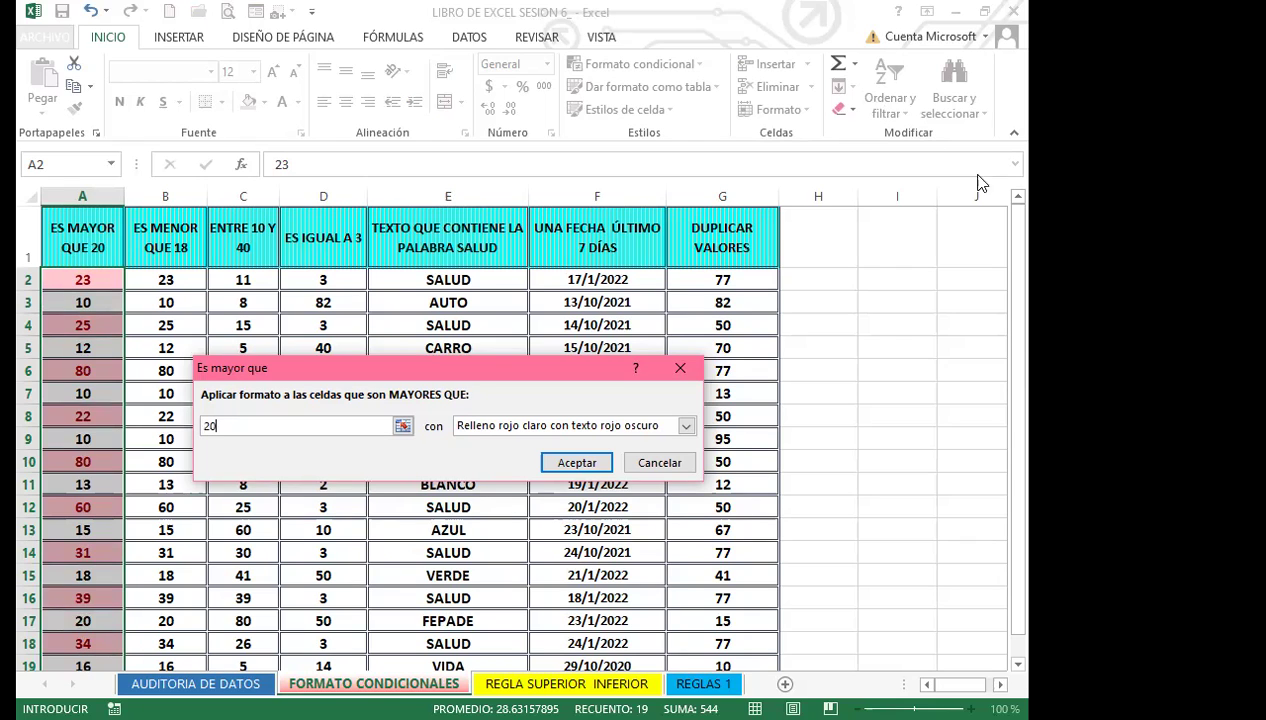
Choose a custom format for the greater-than-20 rule with bold, black font.
left_click(686, 426)
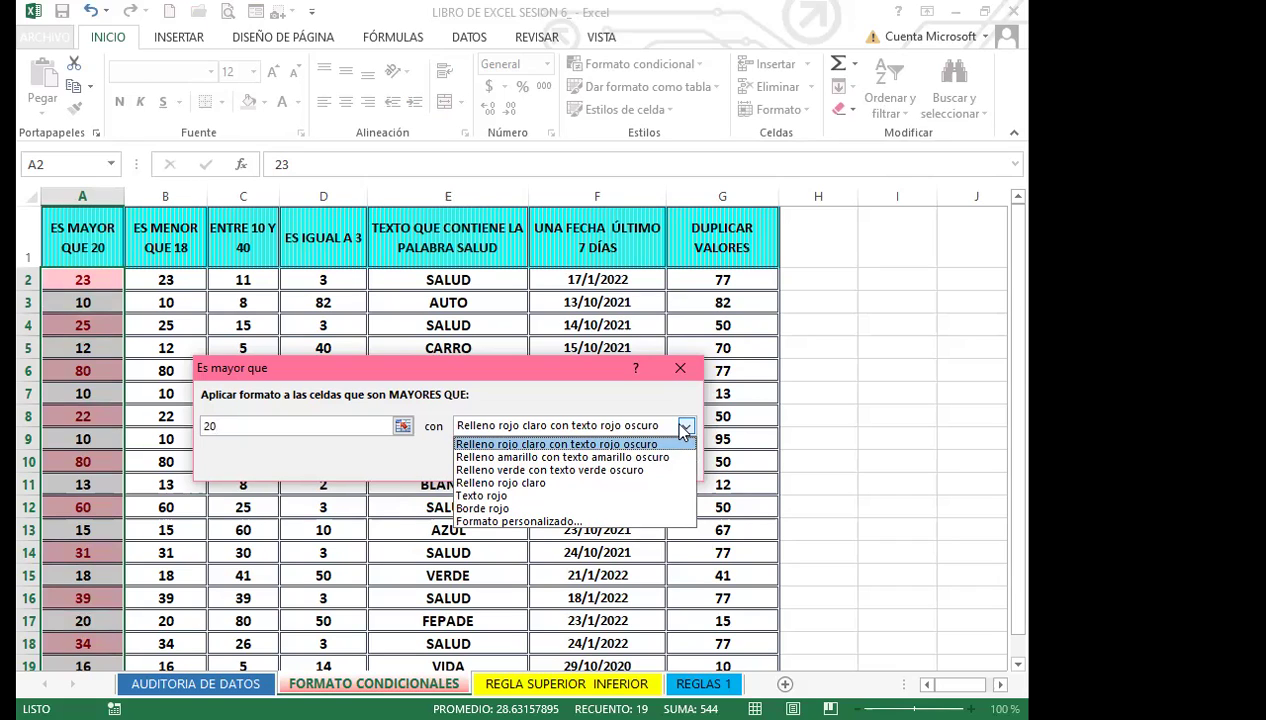
left_click(500, 521)
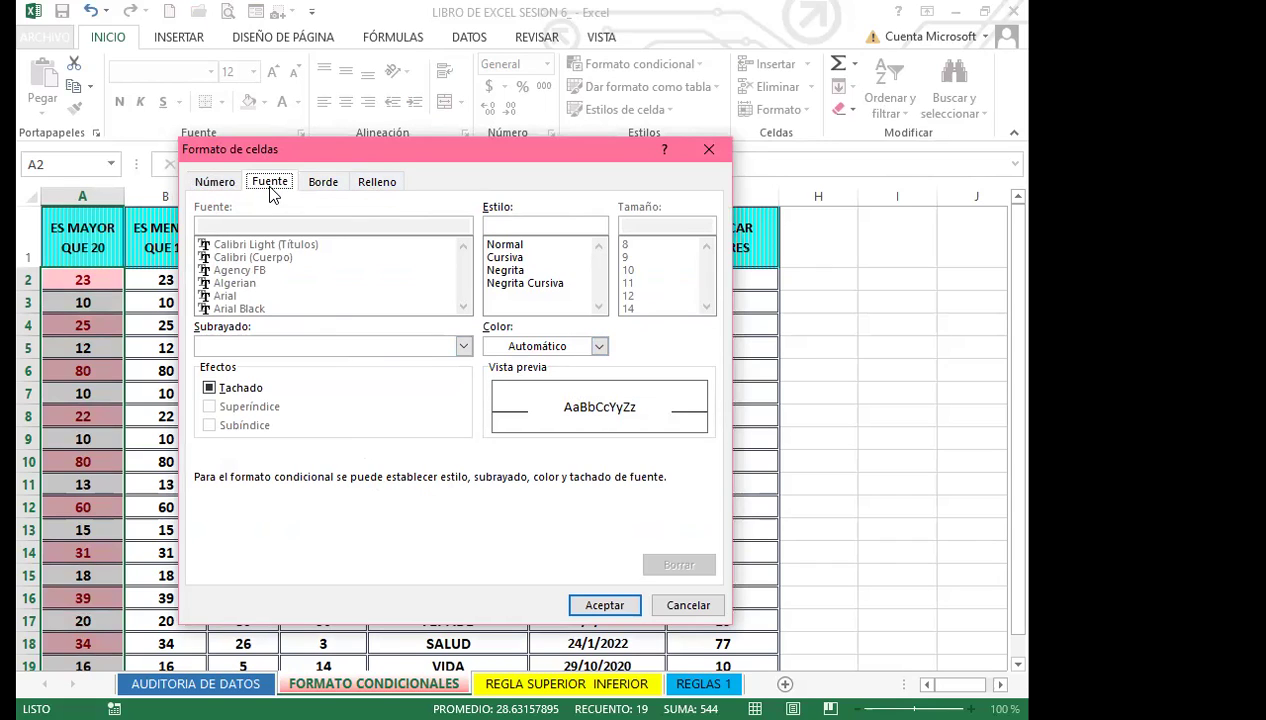
left_click(504, 270)
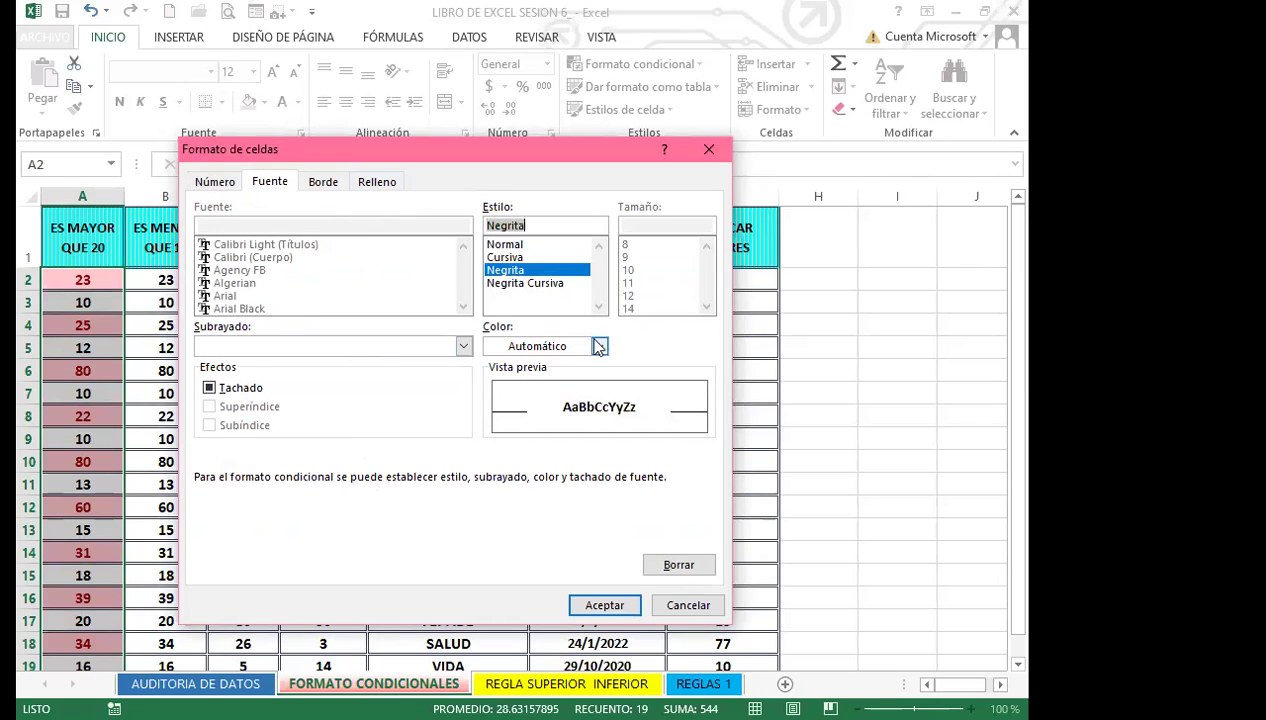
left_click(600, 347)
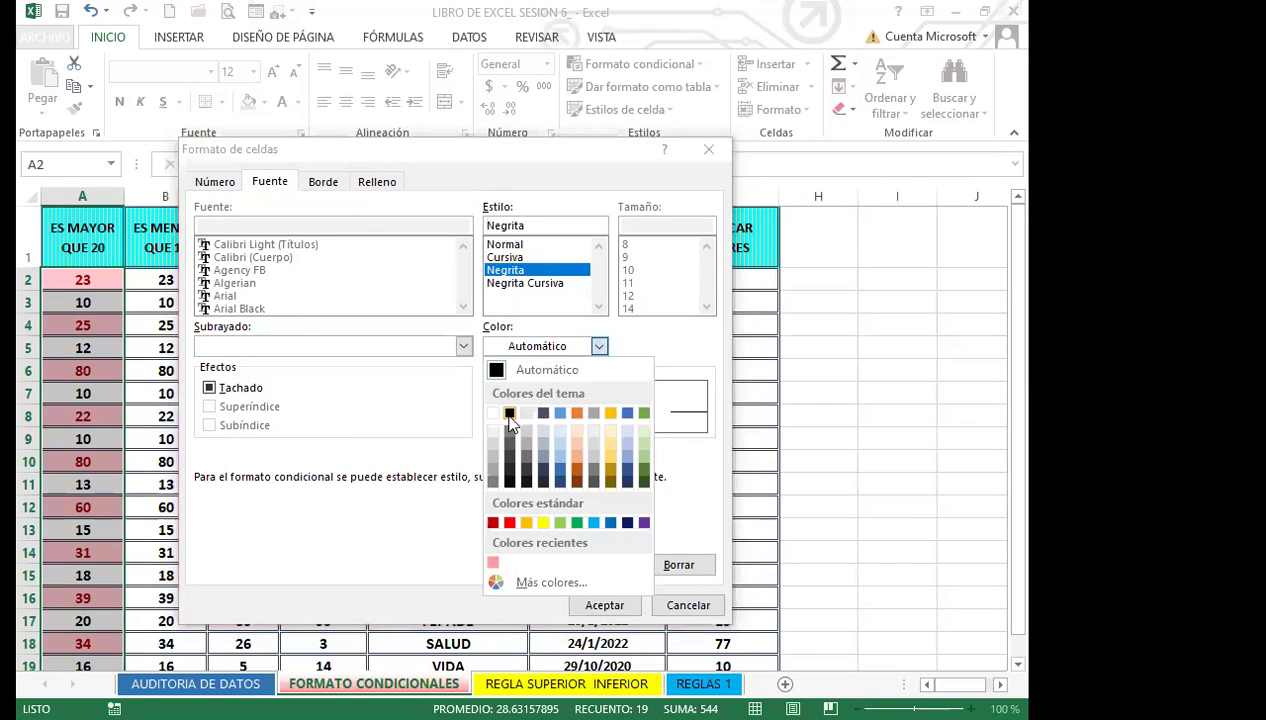
left_click(509, 414)
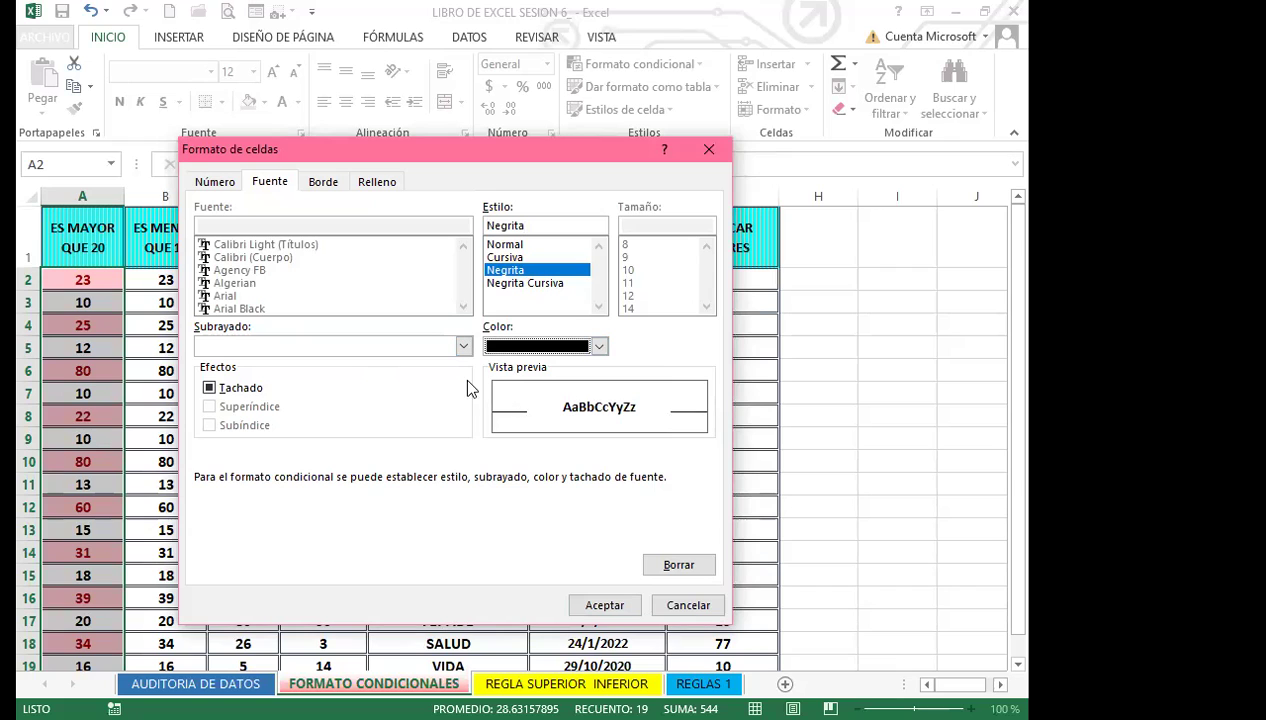
Give the greater-than-20 format a horizontal two-color gradient fill from pink to blue, and apply the rule.
left_click(378, 184)
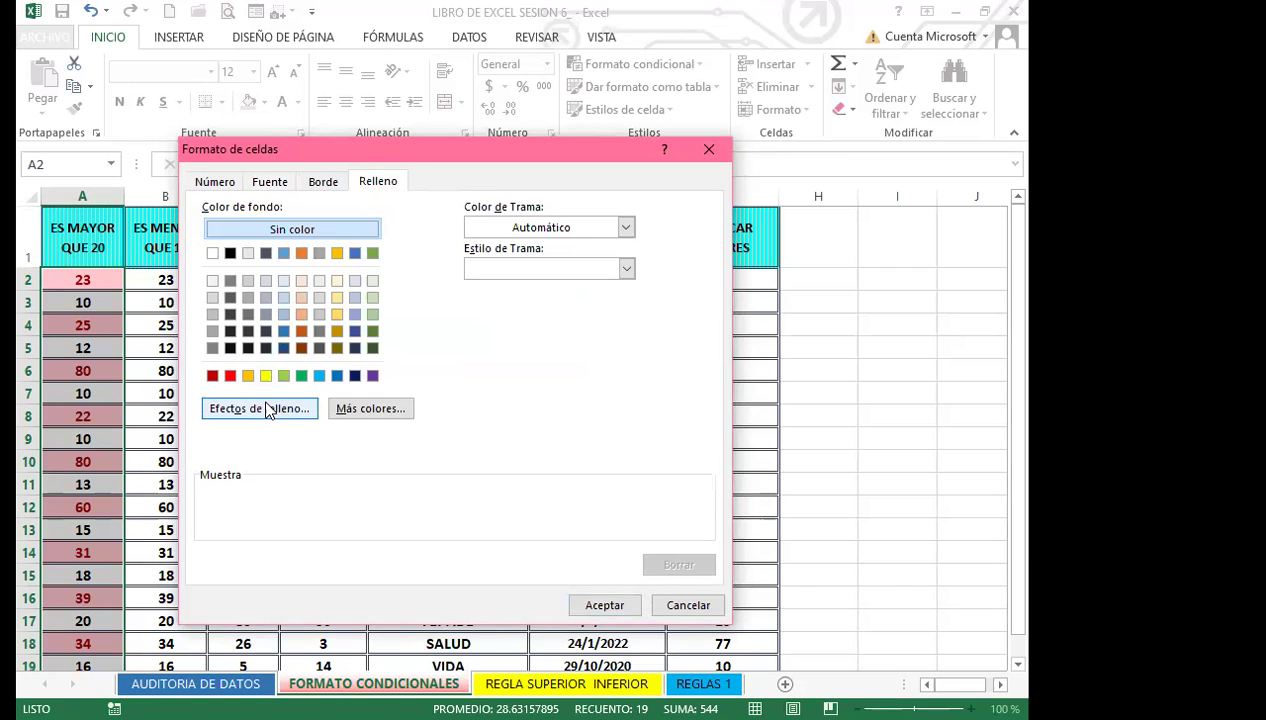
left_click(260, 408)
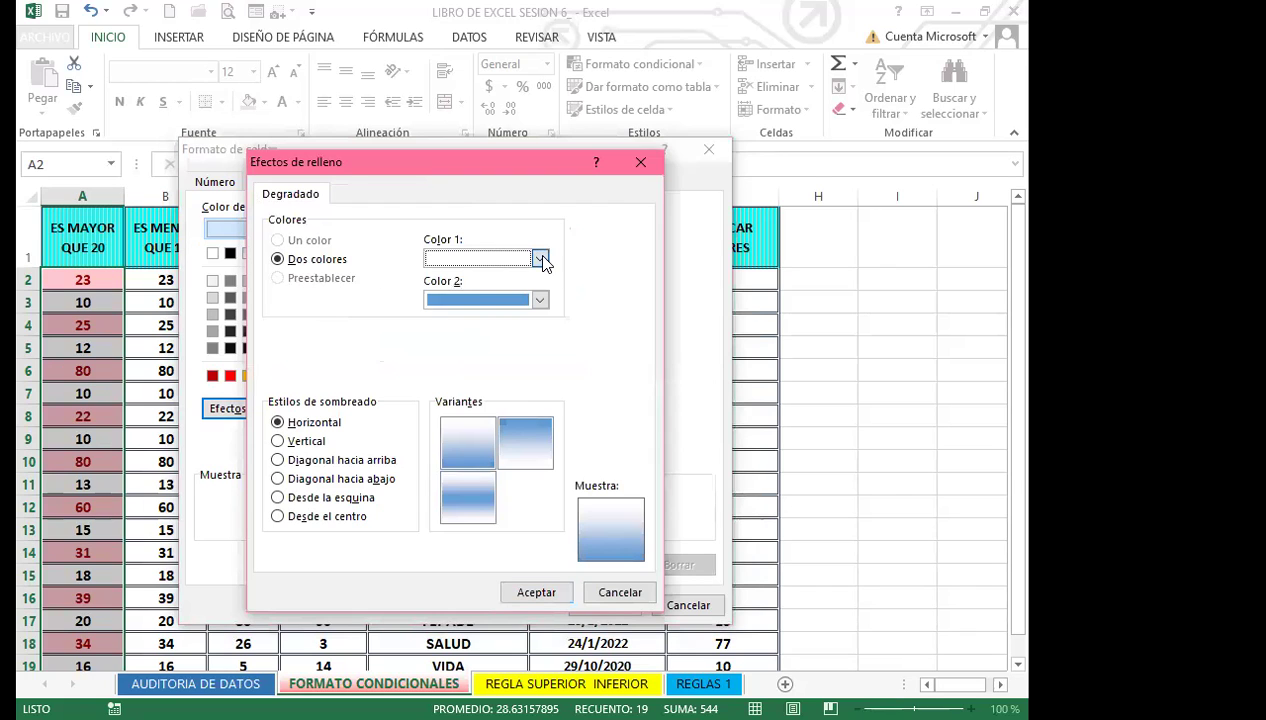
left_click(539, 258)
left_click(433, 456)
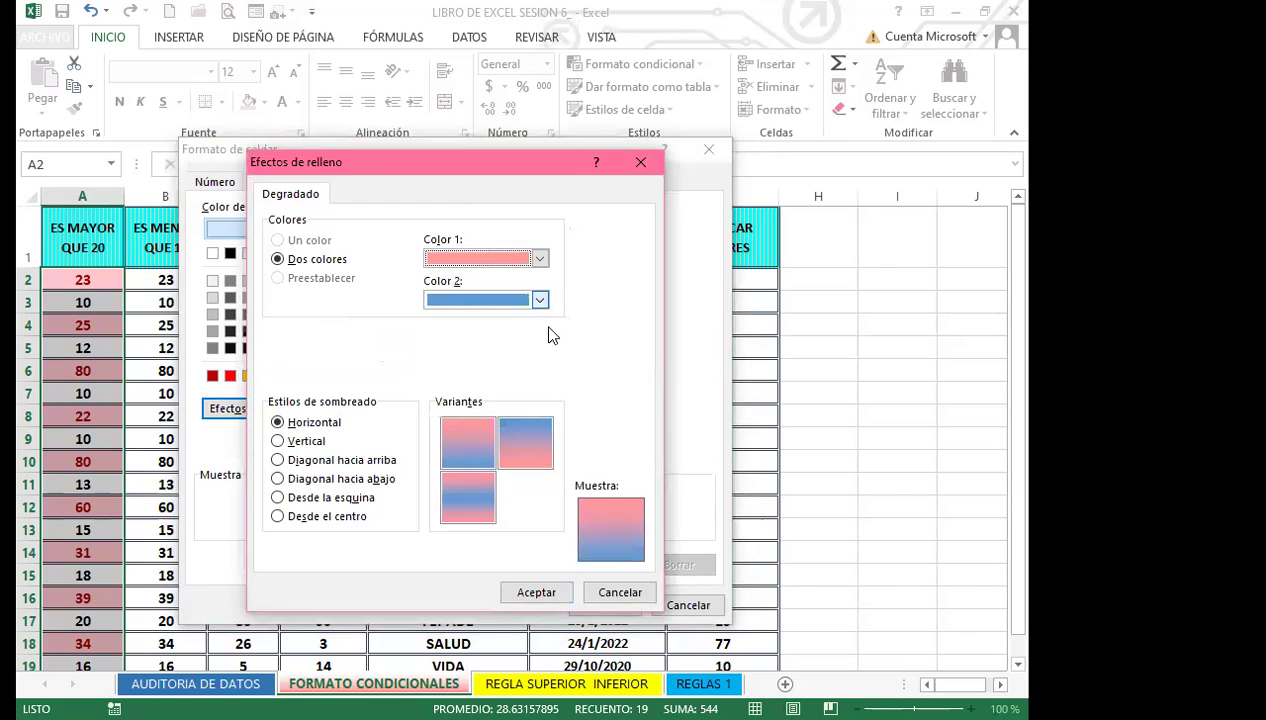
left_click(528, 593)
left_click(604, 605)
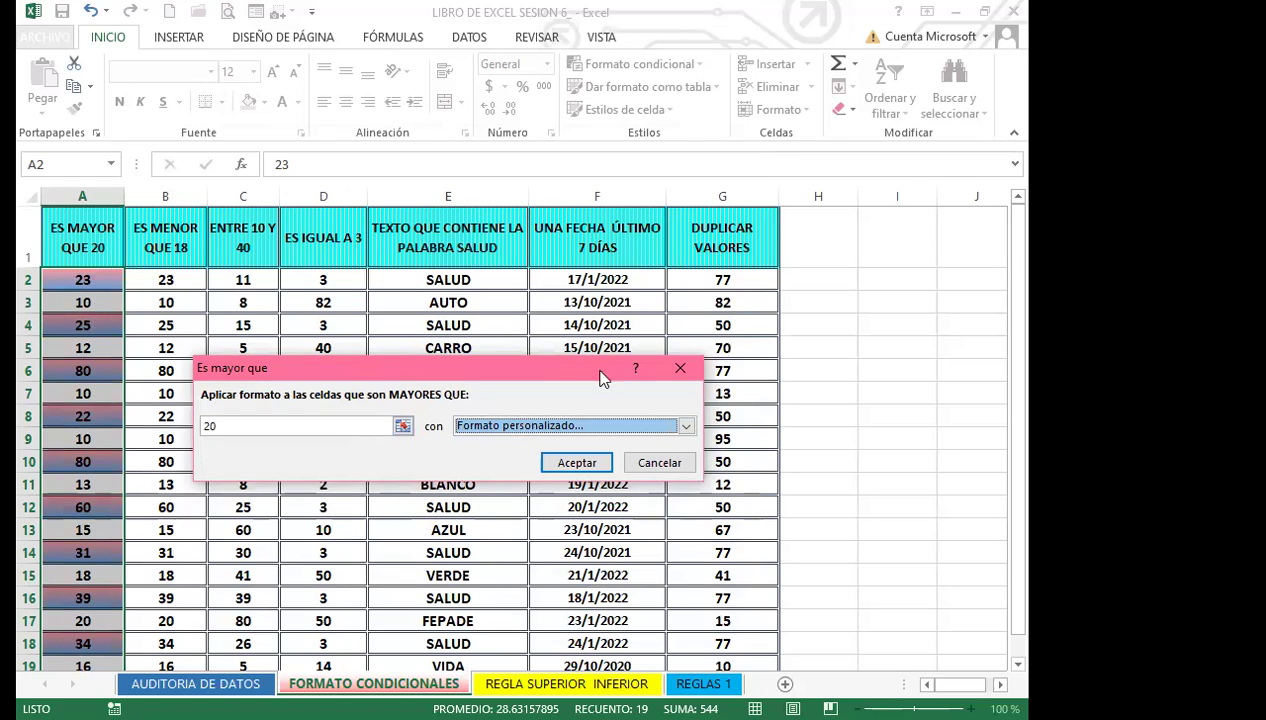
left_click(590, 464)
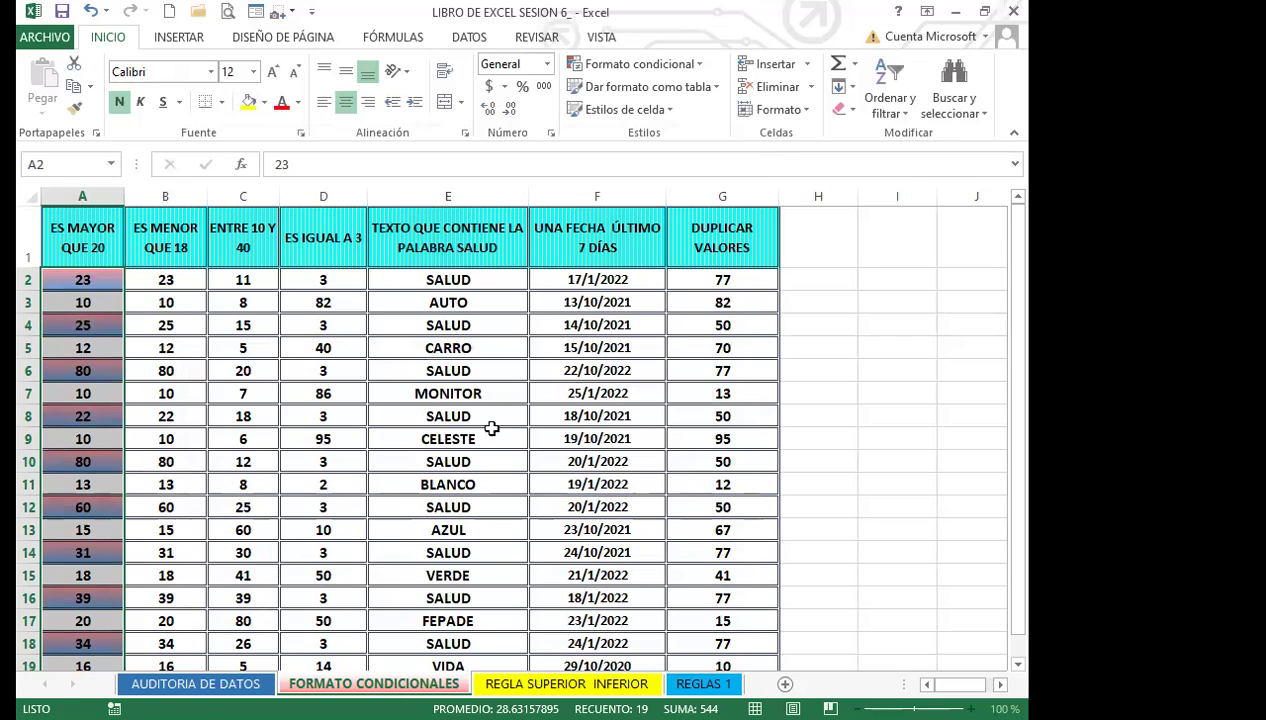
left_click(85, 347)
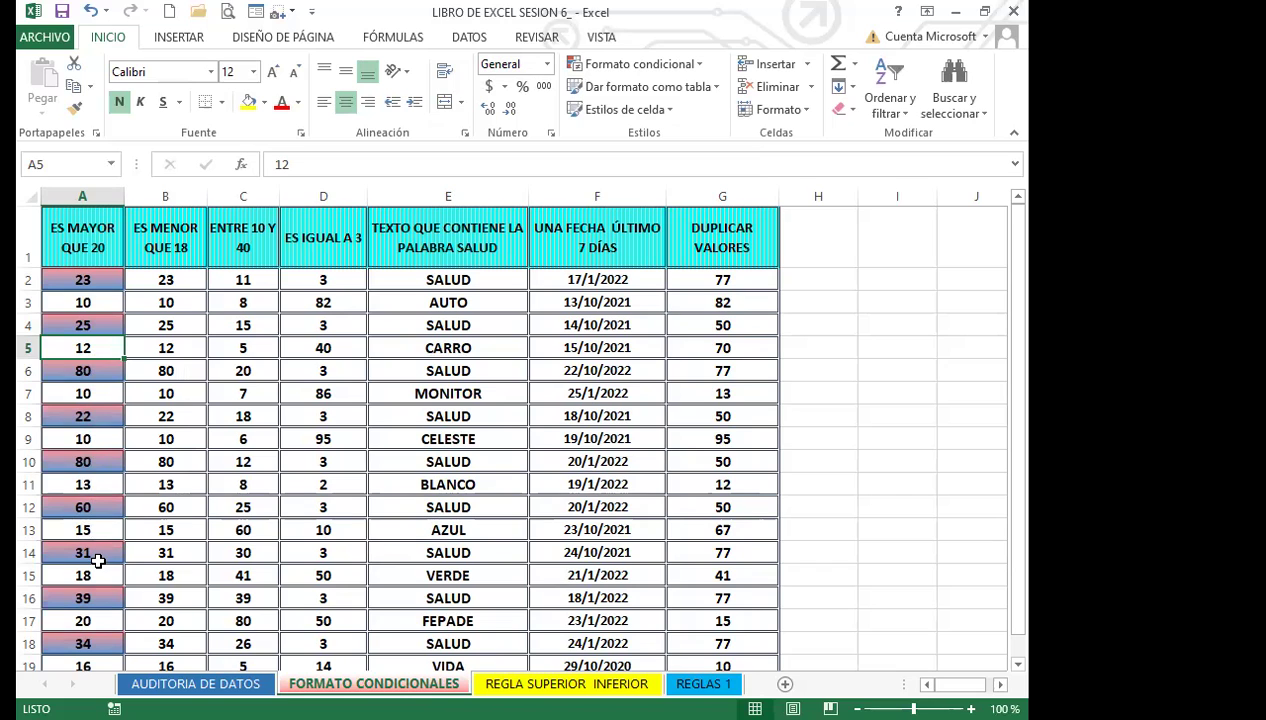
Start a Less Than highlighting rule with the value 18 for the numbers in the ES MENOR QUE 18 column.
left_click_drag(187, 282, 166, 650)
scroll(175, 410, "up", 1)
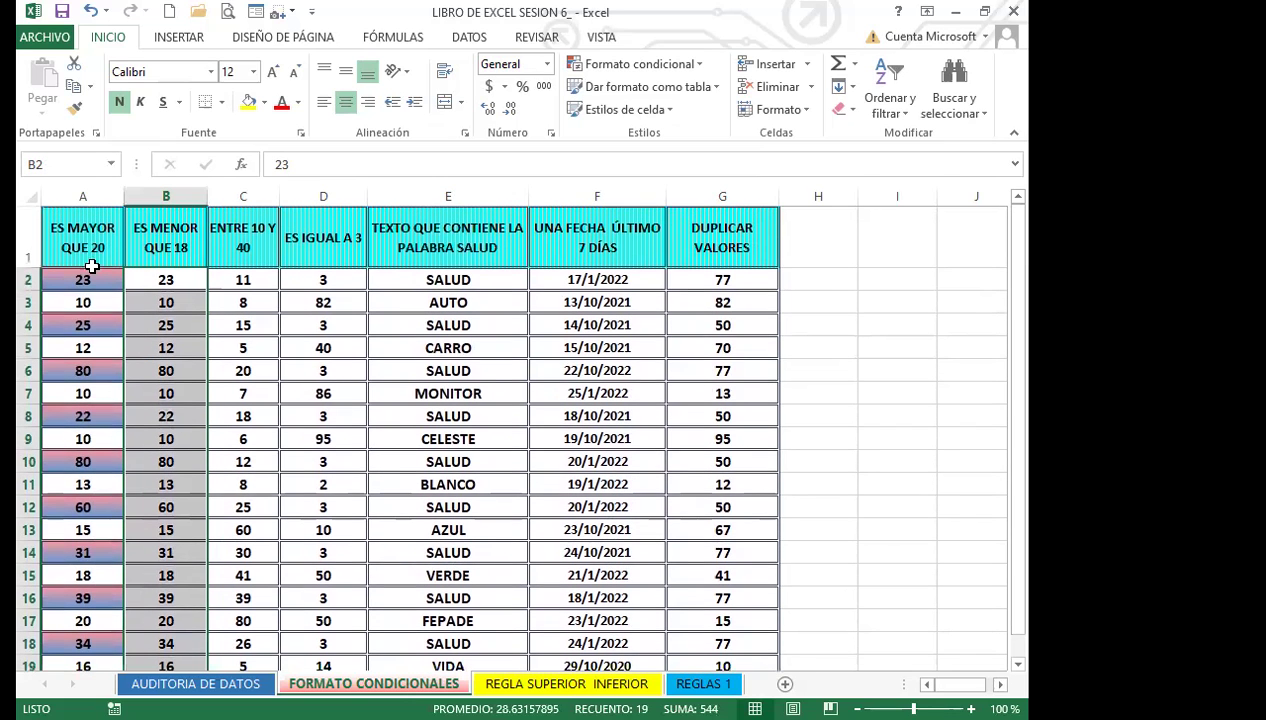
left_click(703, 66)
mouse_move(714, 91)
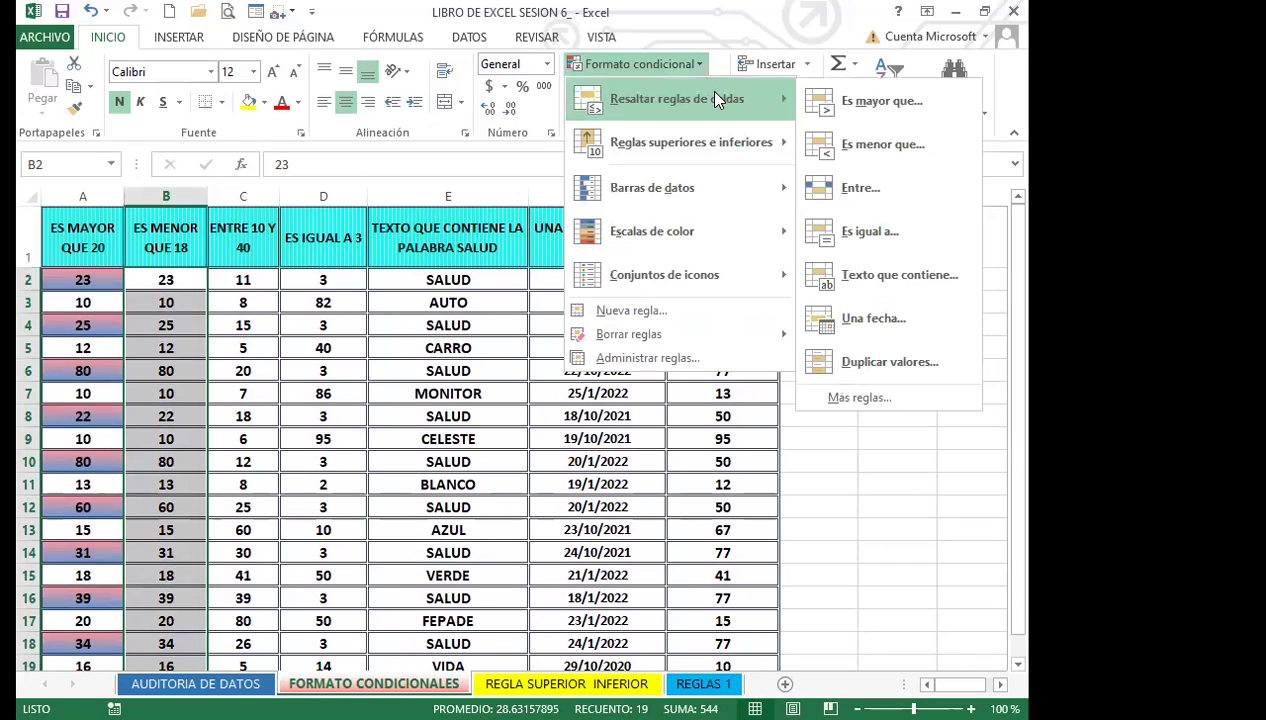
left_click(869, 150)
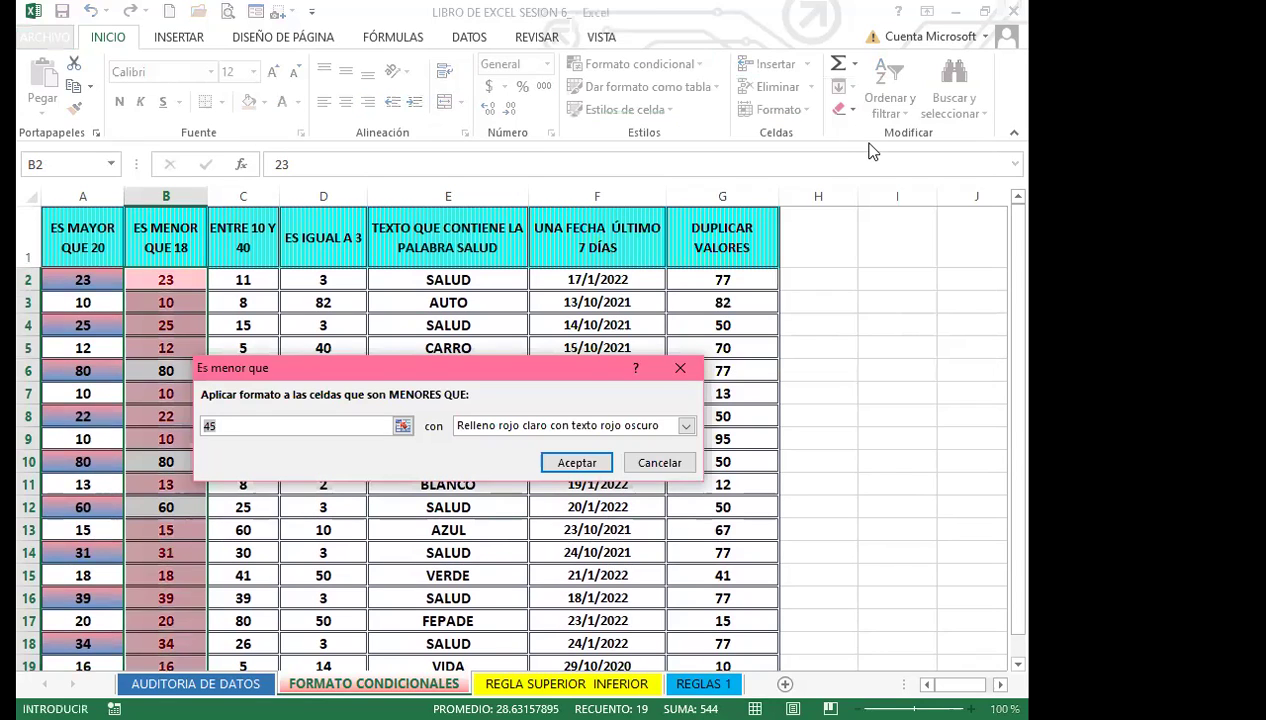
type("18")
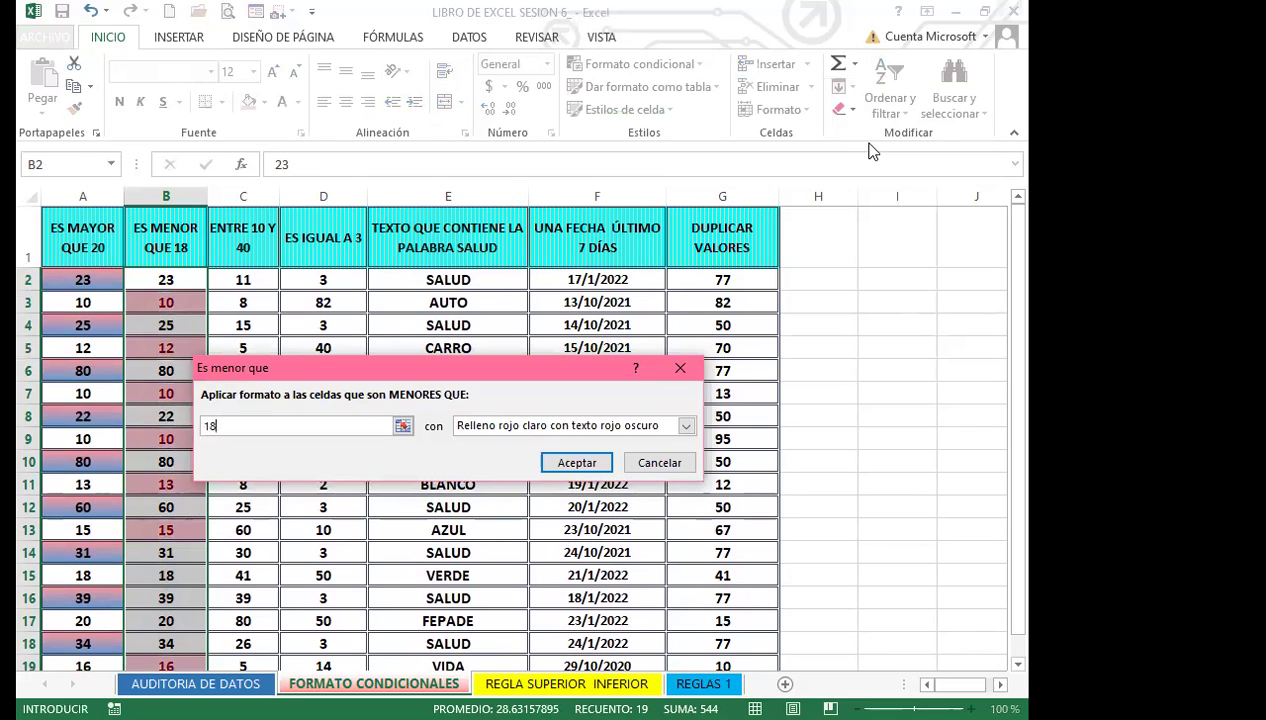
Choose a custom format for the less-than-18 rule with bold, black font.
left_click(685, 426)
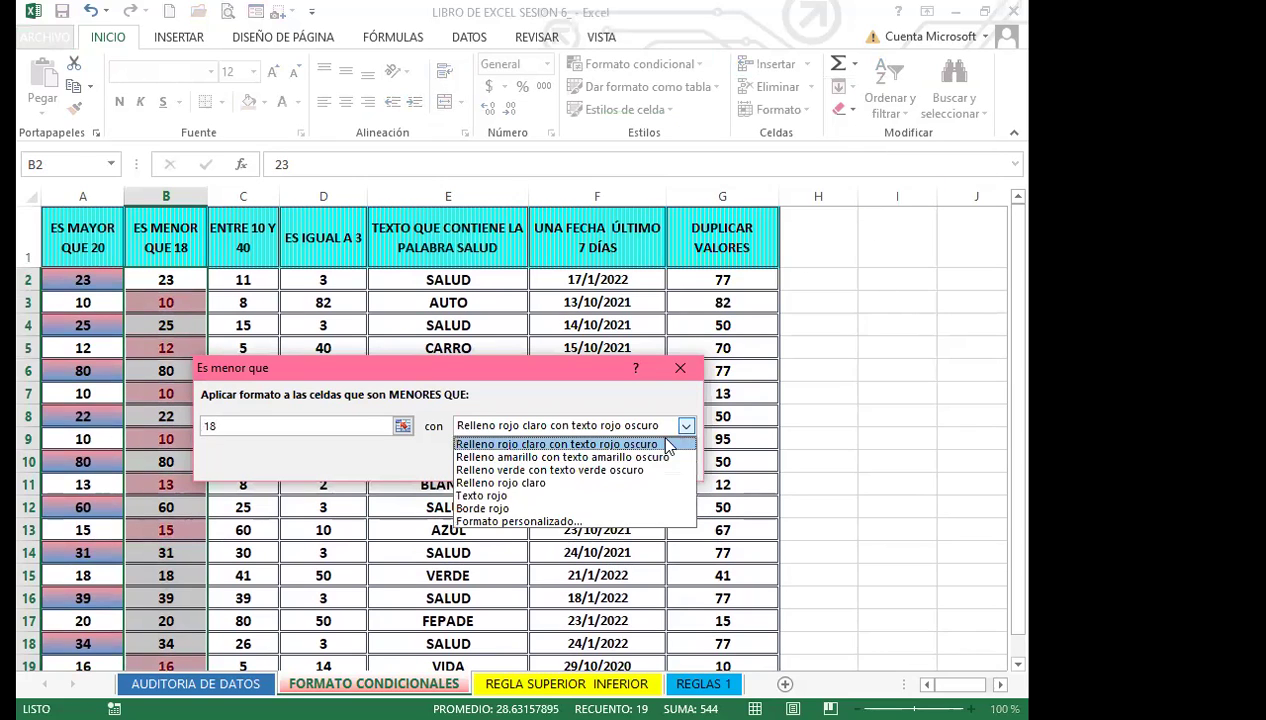
left_click(518, 521)
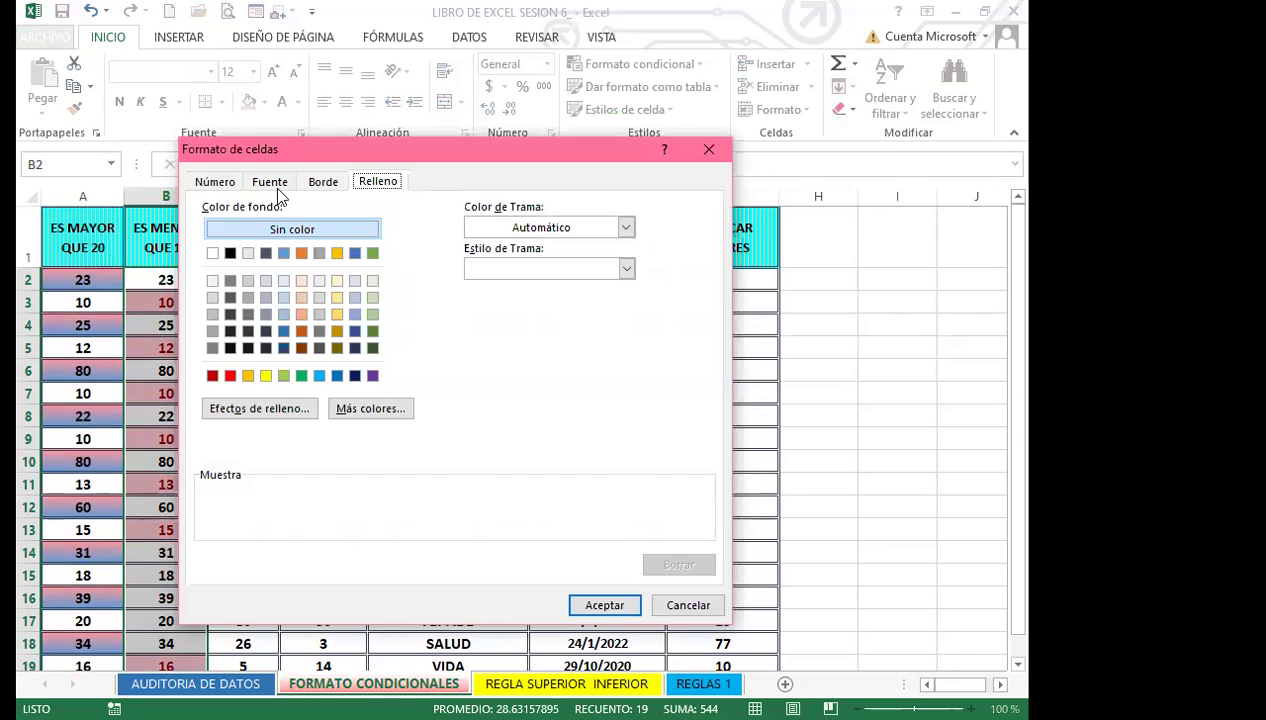
left_click(272, 184)
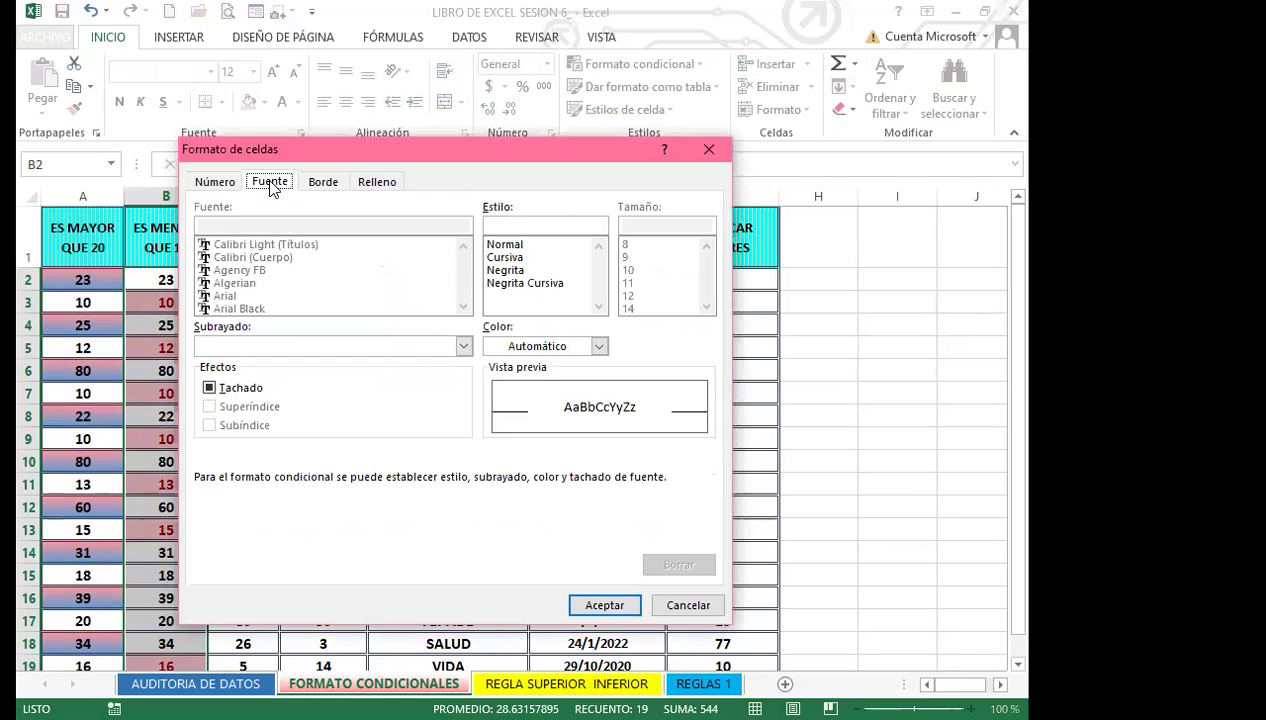
left_click(510, 271)
left_click(598, 346)
left_click(511, 412)
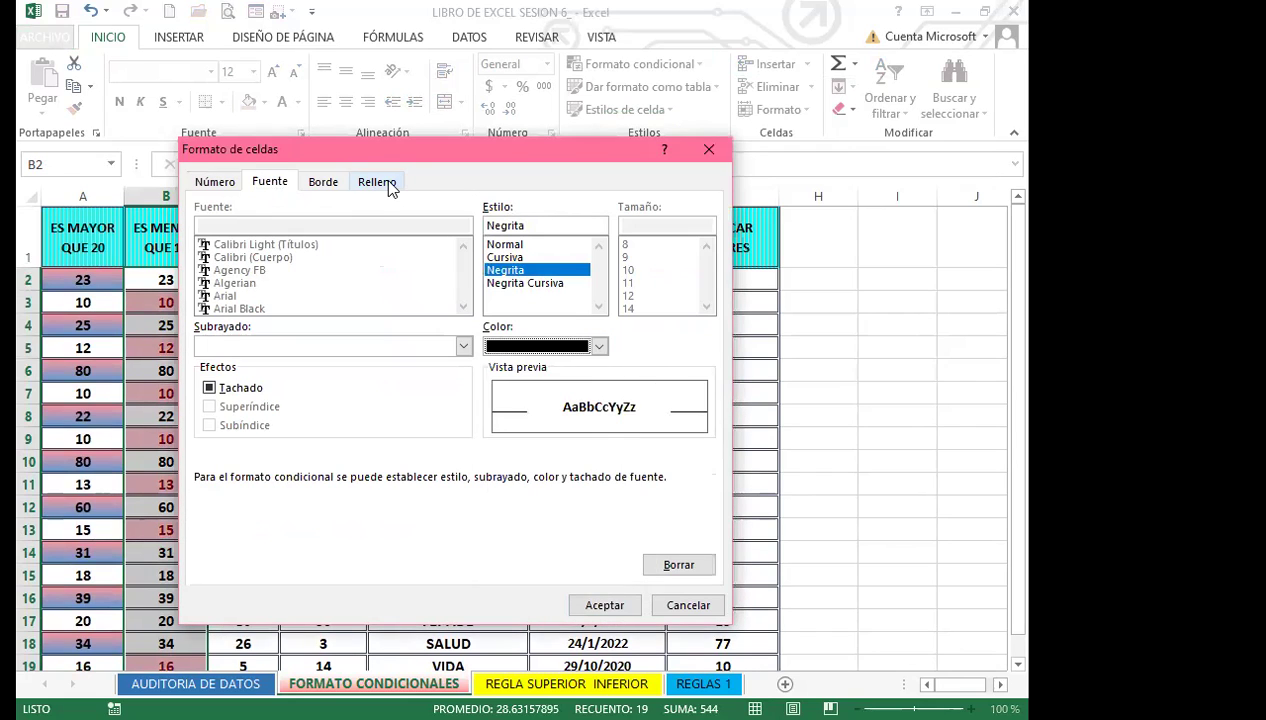
Fill the less-than-18 format with a thin vertical stripe pattern in light green, and apply the rule.
left_click(388, 184)
left_click(627, 229)
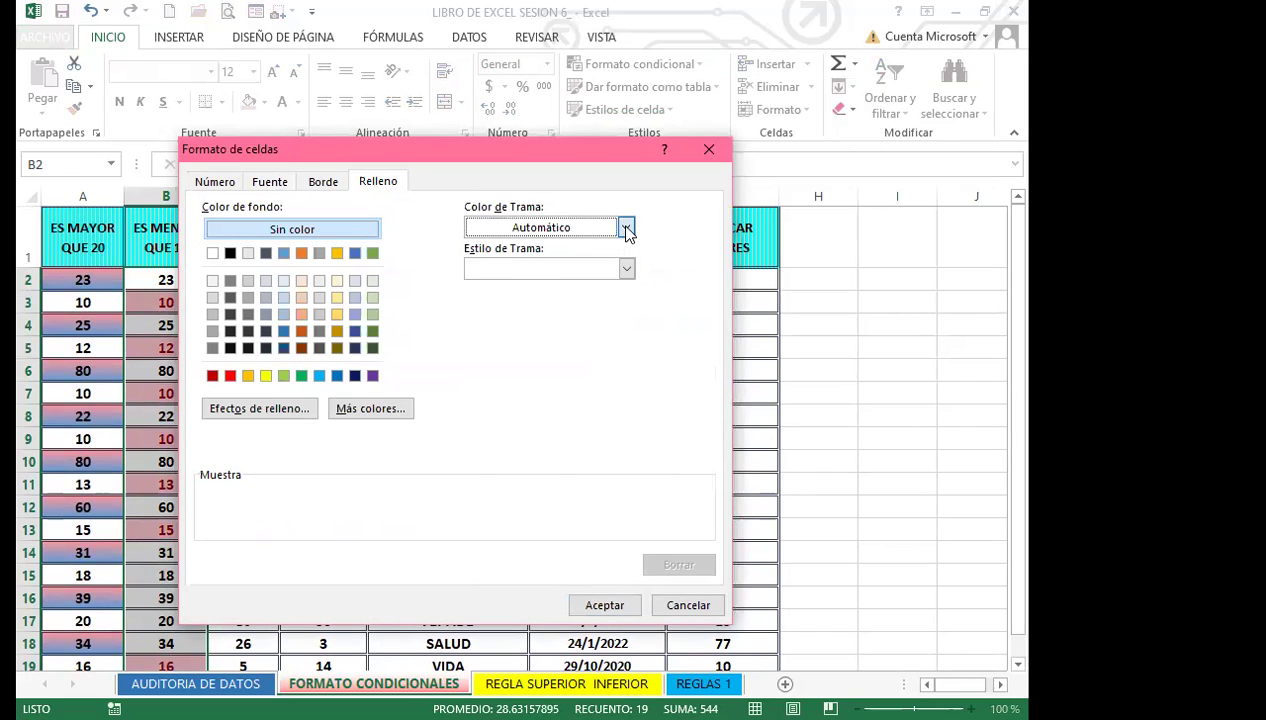
left_click(627, 229)
left_click(541, 404)
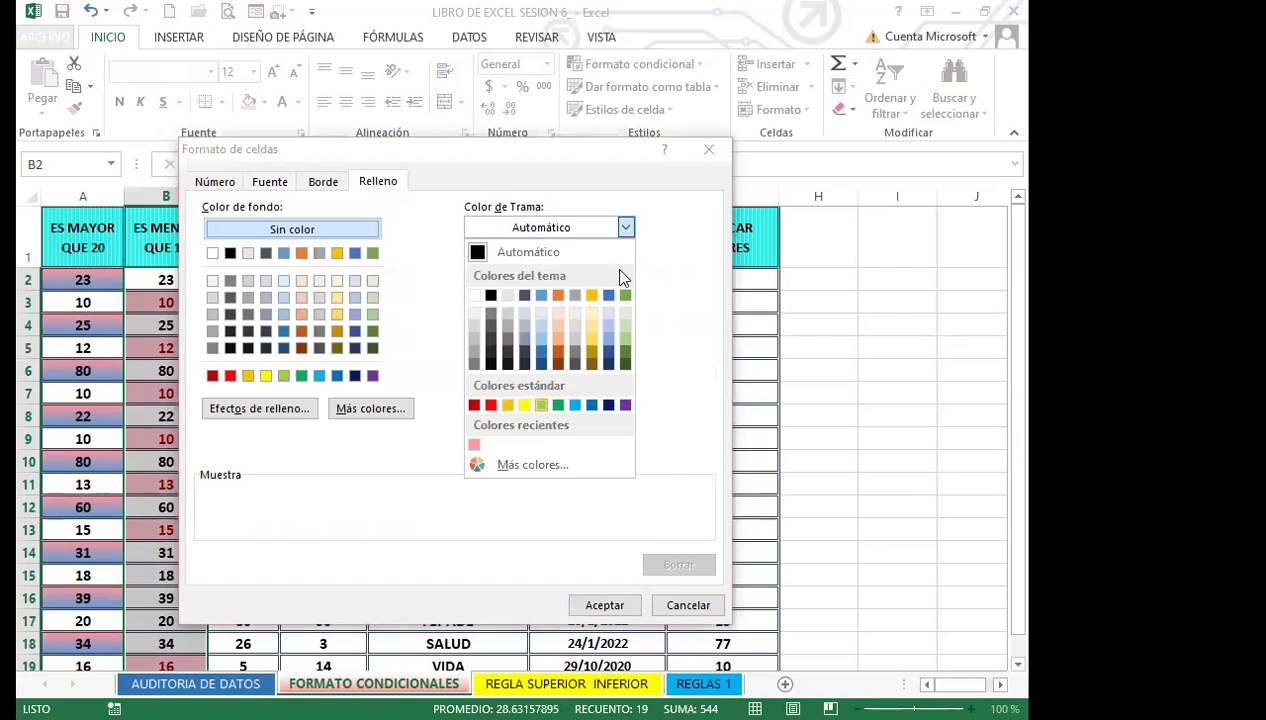
left_click(626, 268)
left_click(506, 345)
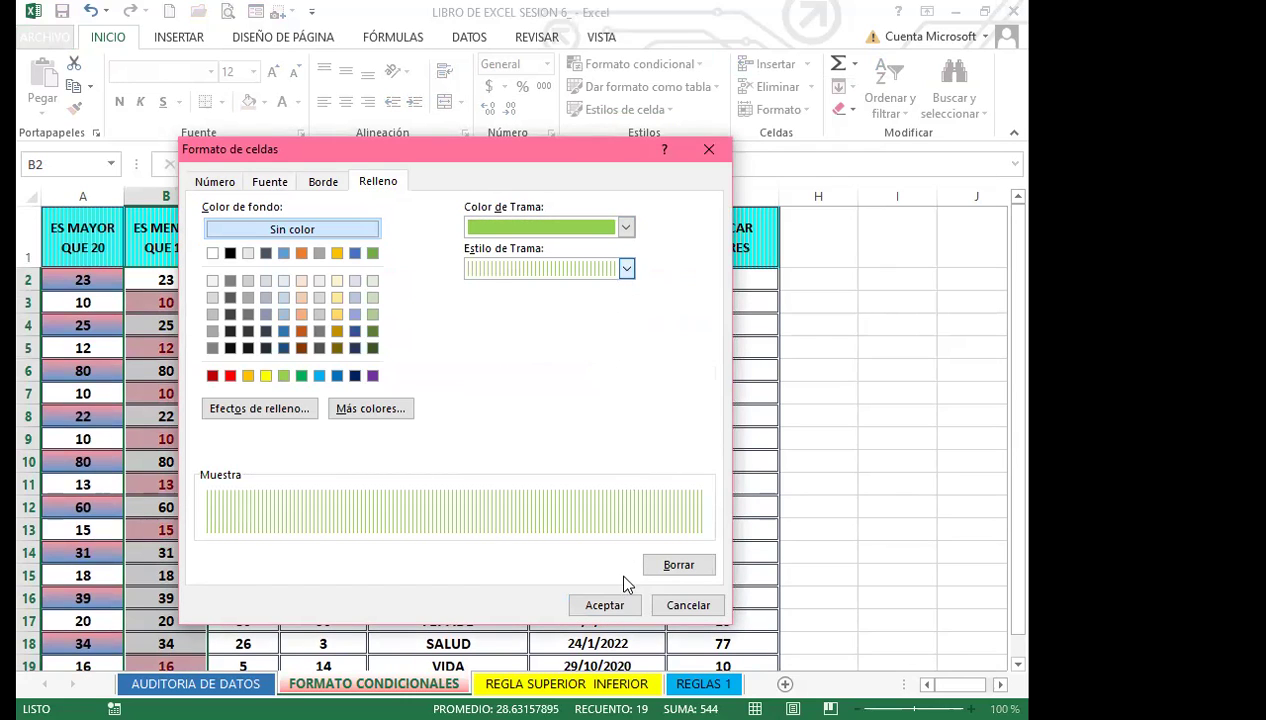
left_click(609, 603)
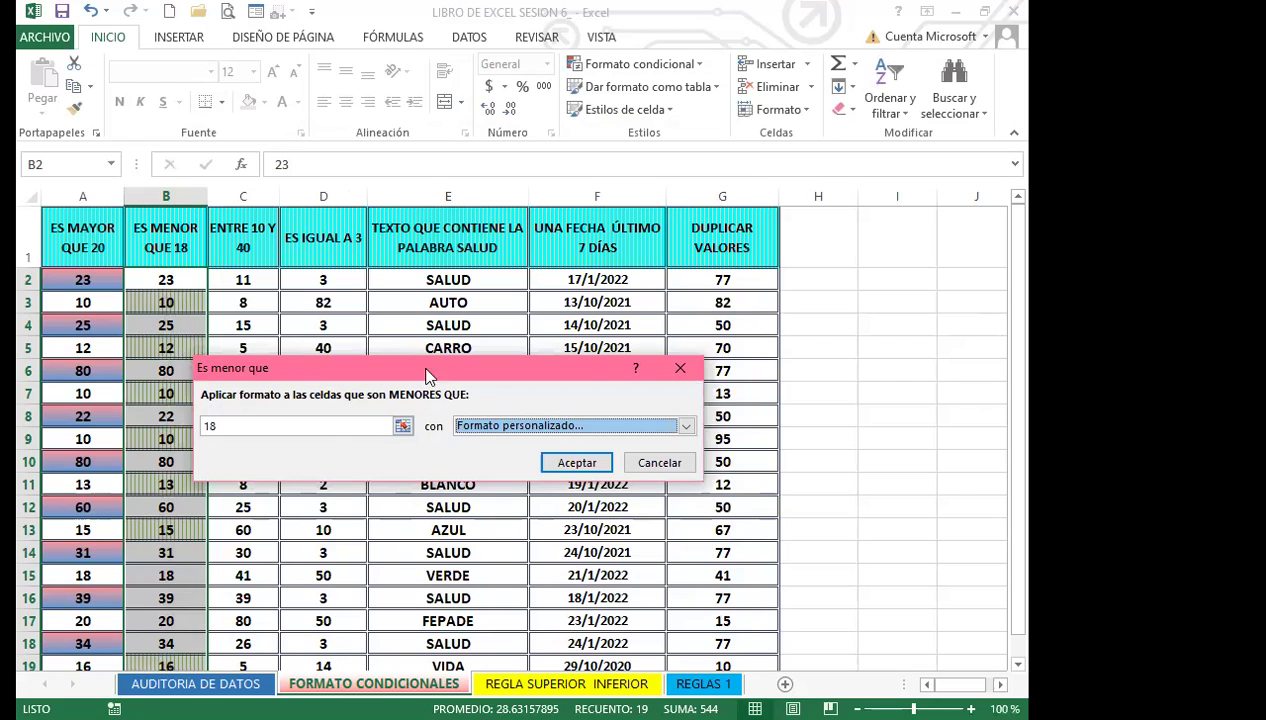
left_click(589, 465)
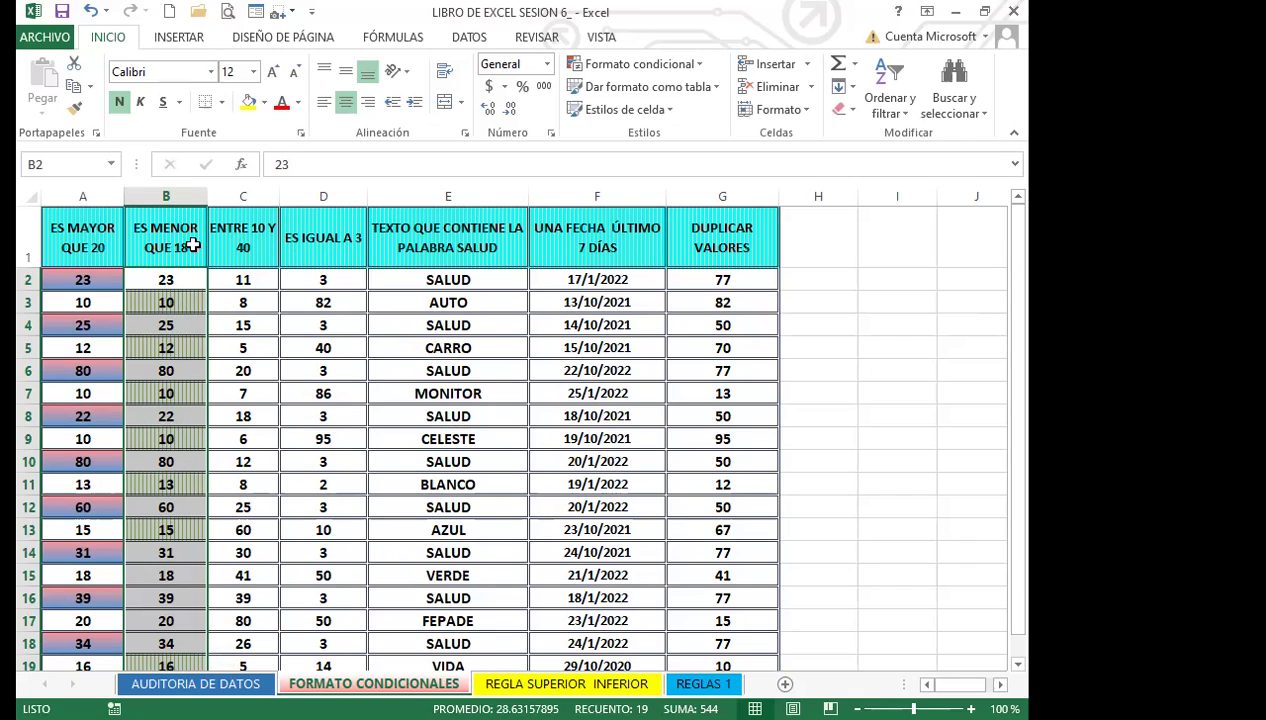
Start a Between highlighting rule for all the numbers in the ENTRE 10 Y 40 column.
left_click_drag(243, 280, 228, 598)
scroll(225, 583, "up", 1)
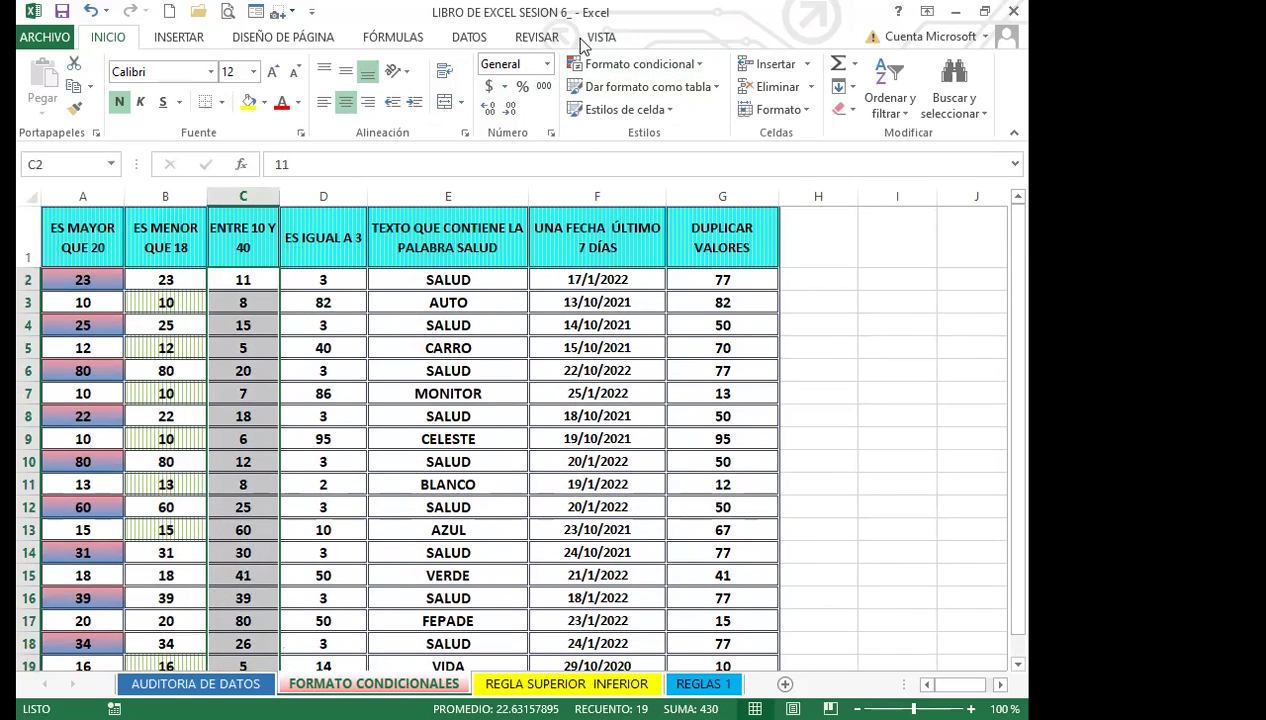
left_click(694, 64)
mouse_move(698, 103)
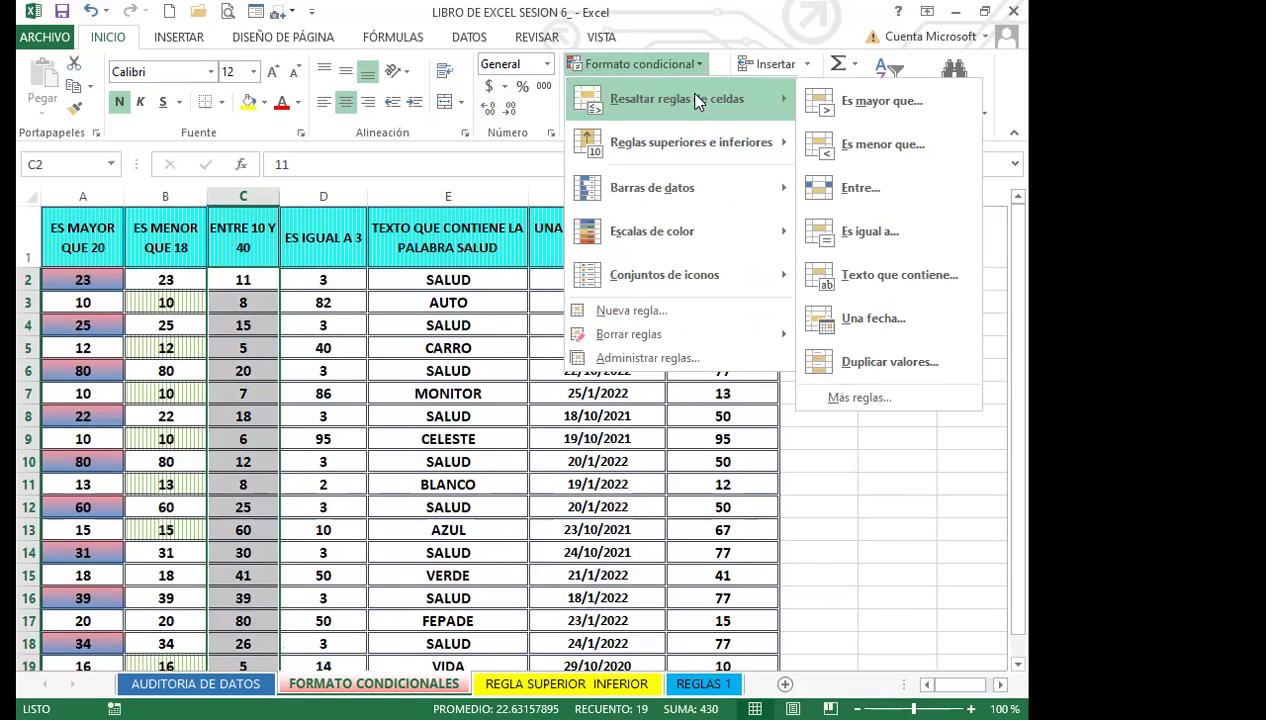
left_click(790, 203)
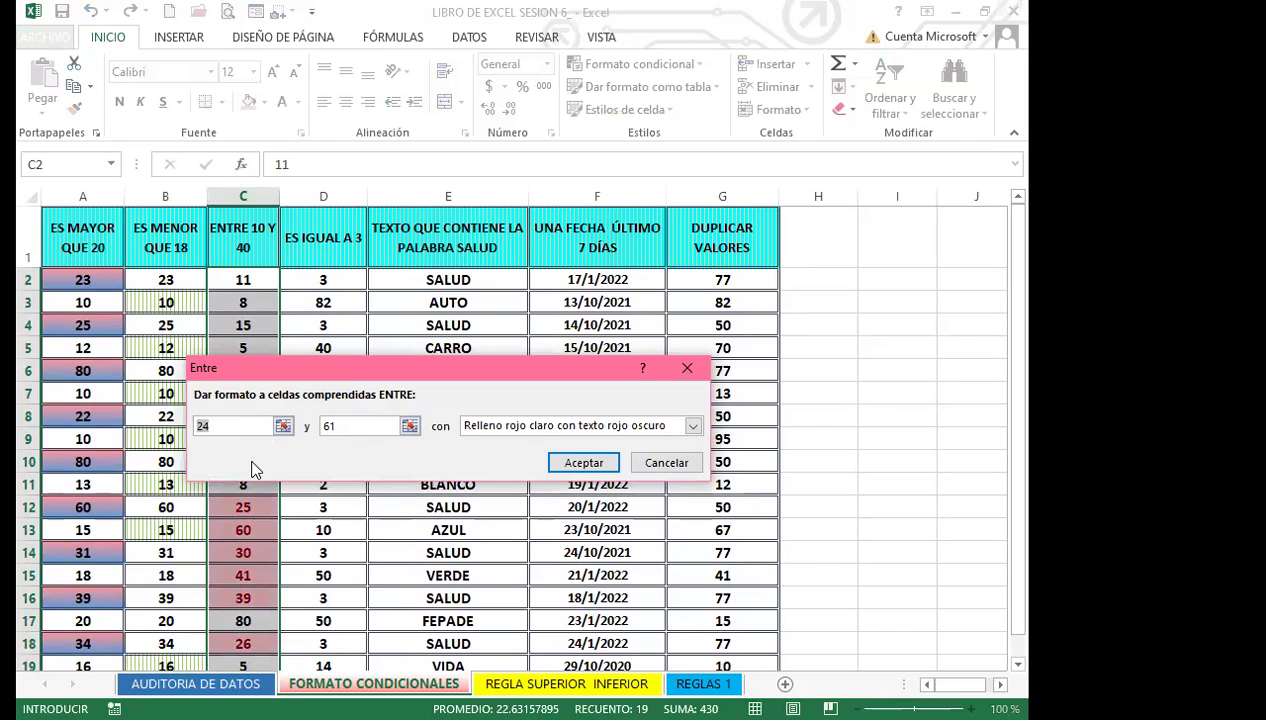
Set the Between rule's limits to 10 and 40 and apply it with light red fill and dark red text.
type("10")
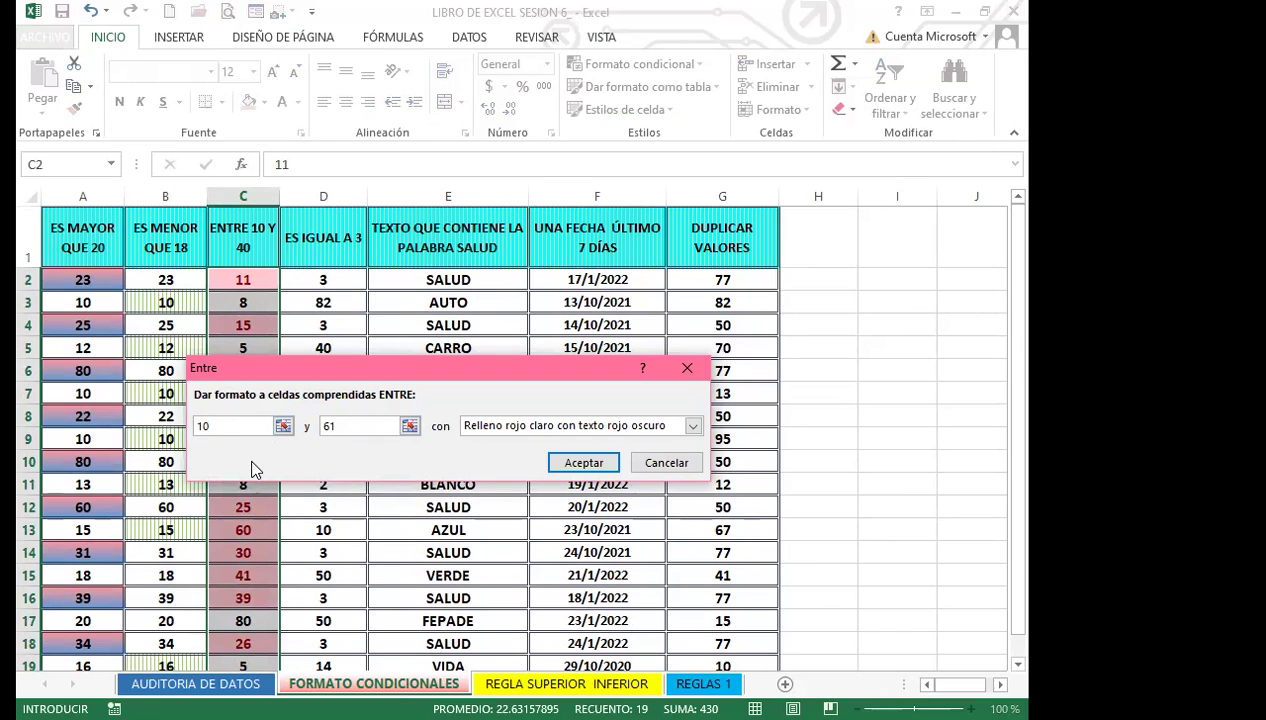
key("Tab")
key("BackSpace")
key("BackSpace")
type("40")
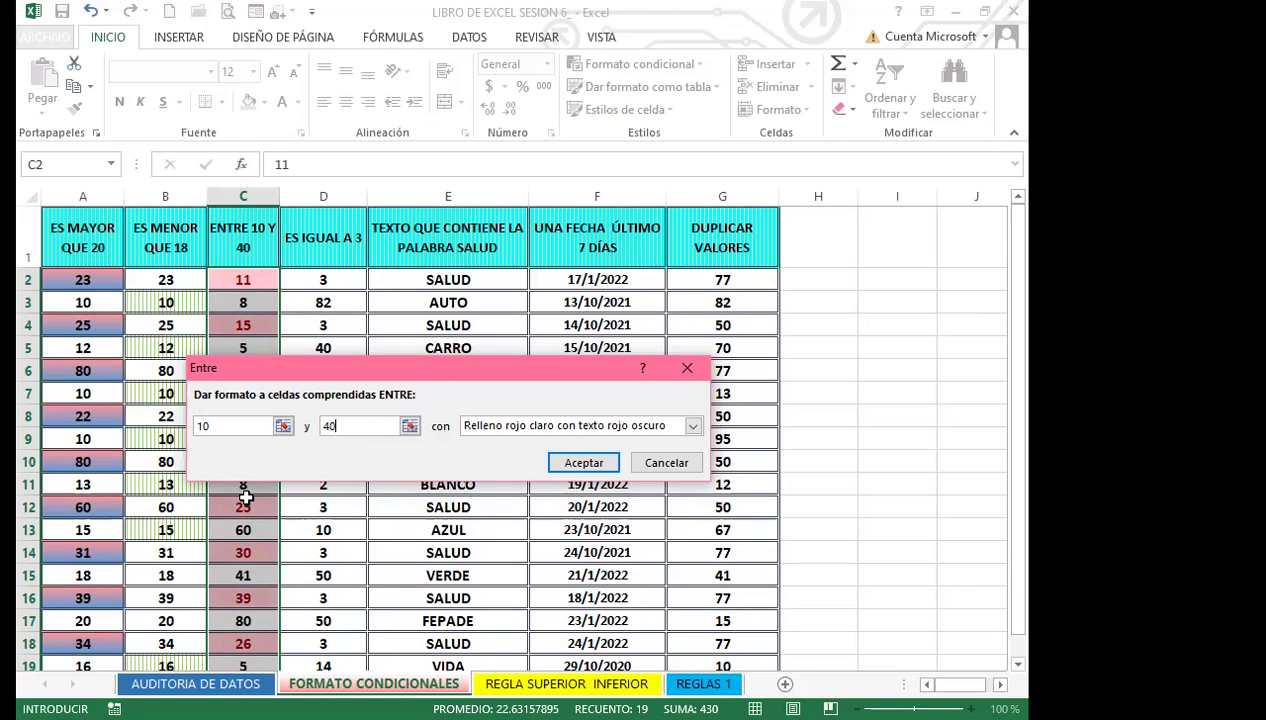
left_click(586, 462)
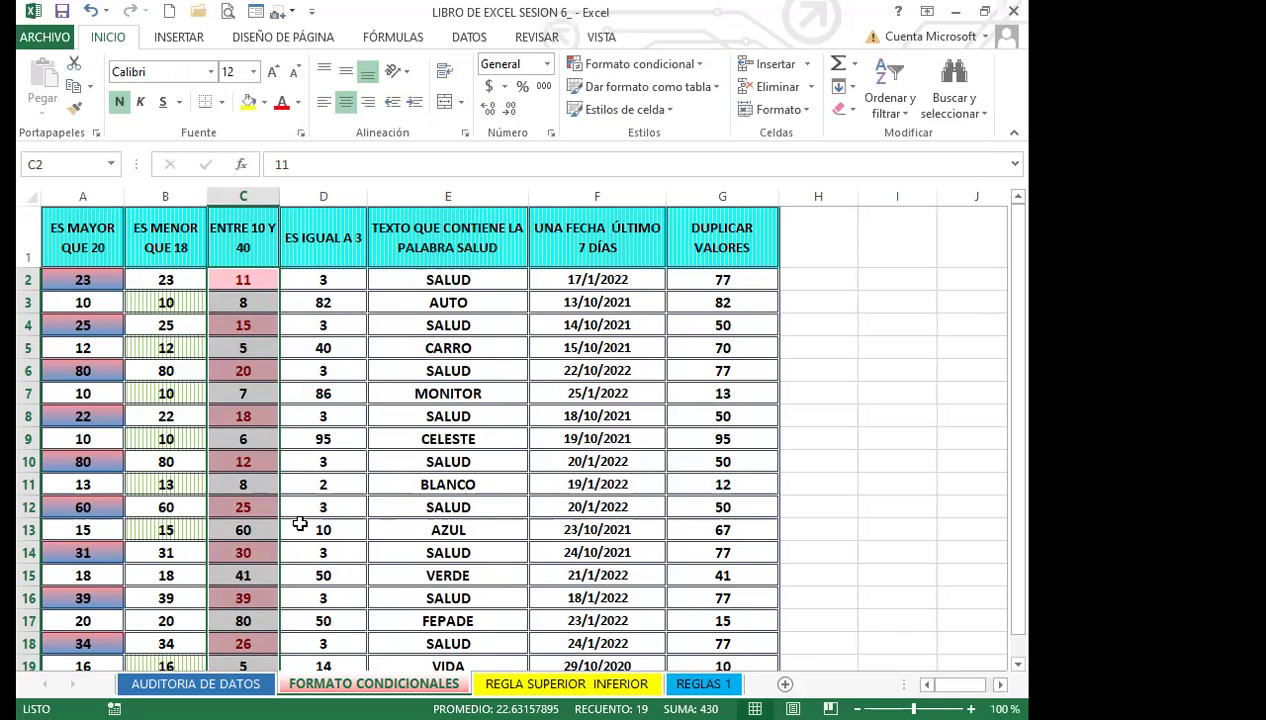
Start an Equal To highlighting rule for all the numbers in the ES IGUAL A 3 column.
scroll(300, 524, "down", 3)
scroll(300, 524, "up", 3)
left_click_drag(345, 282, 339, 605)
left_click(703, 71)
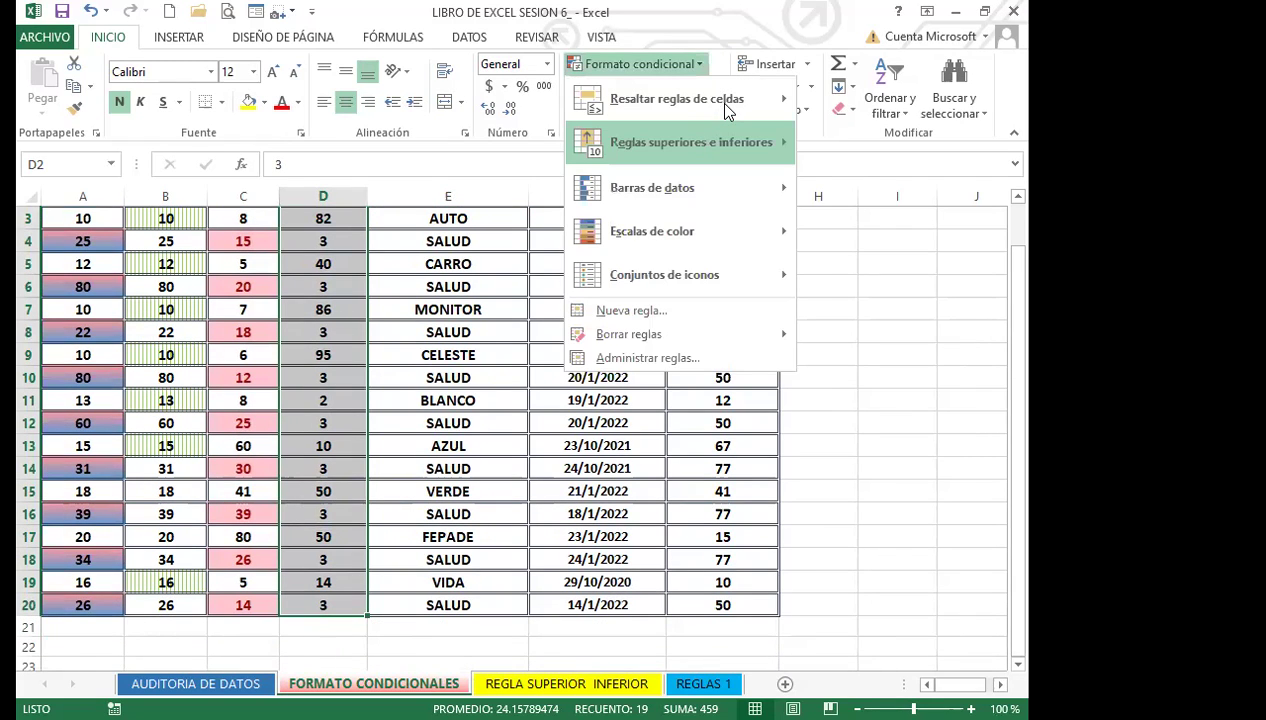
mouse_move(725, 103)
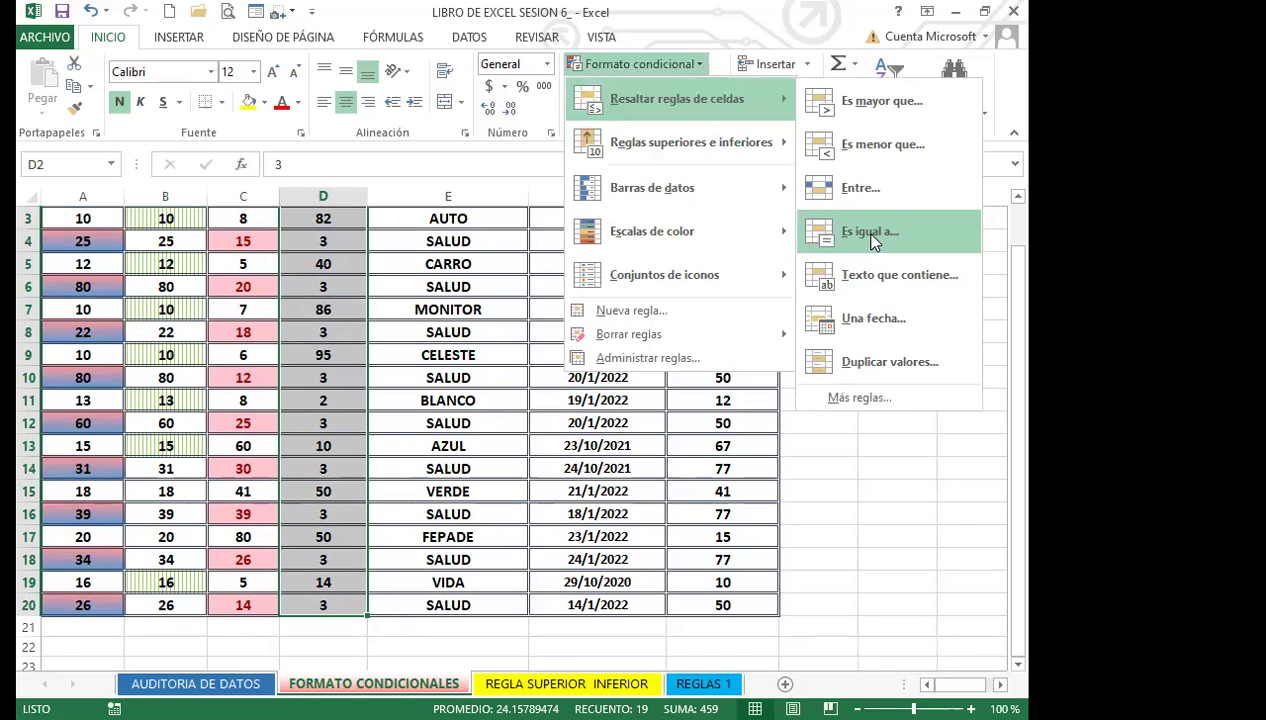
left_click(870, 232)
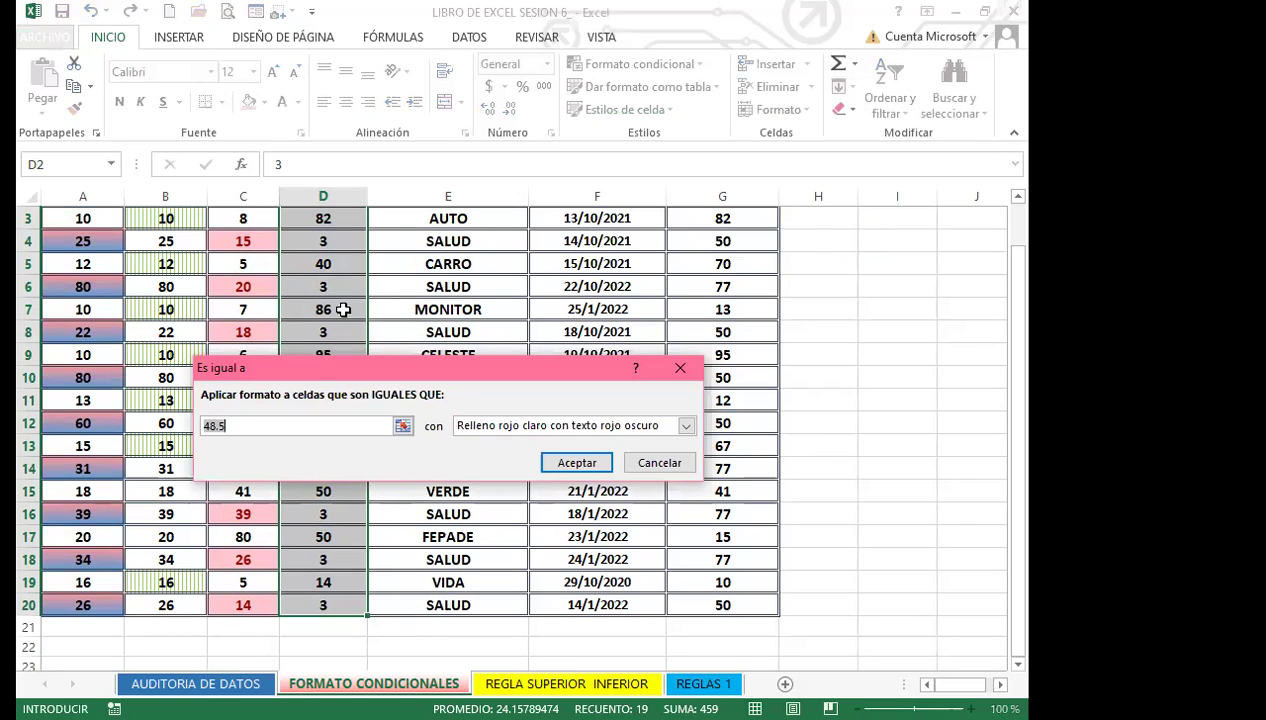
Set the Equal To rule's value to 3 and apply it with green fill and dark green text.
left_click_drag(196, 424, 247, 424)
type("3")
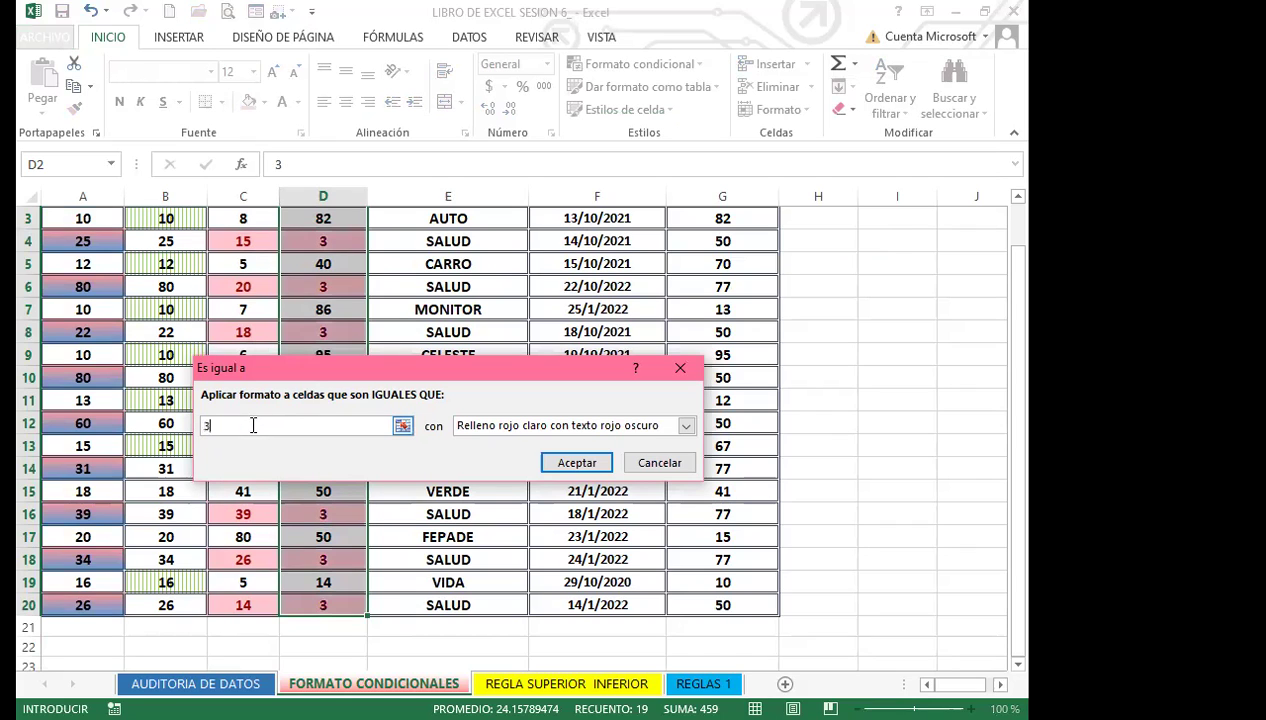
left_click(686, 426)
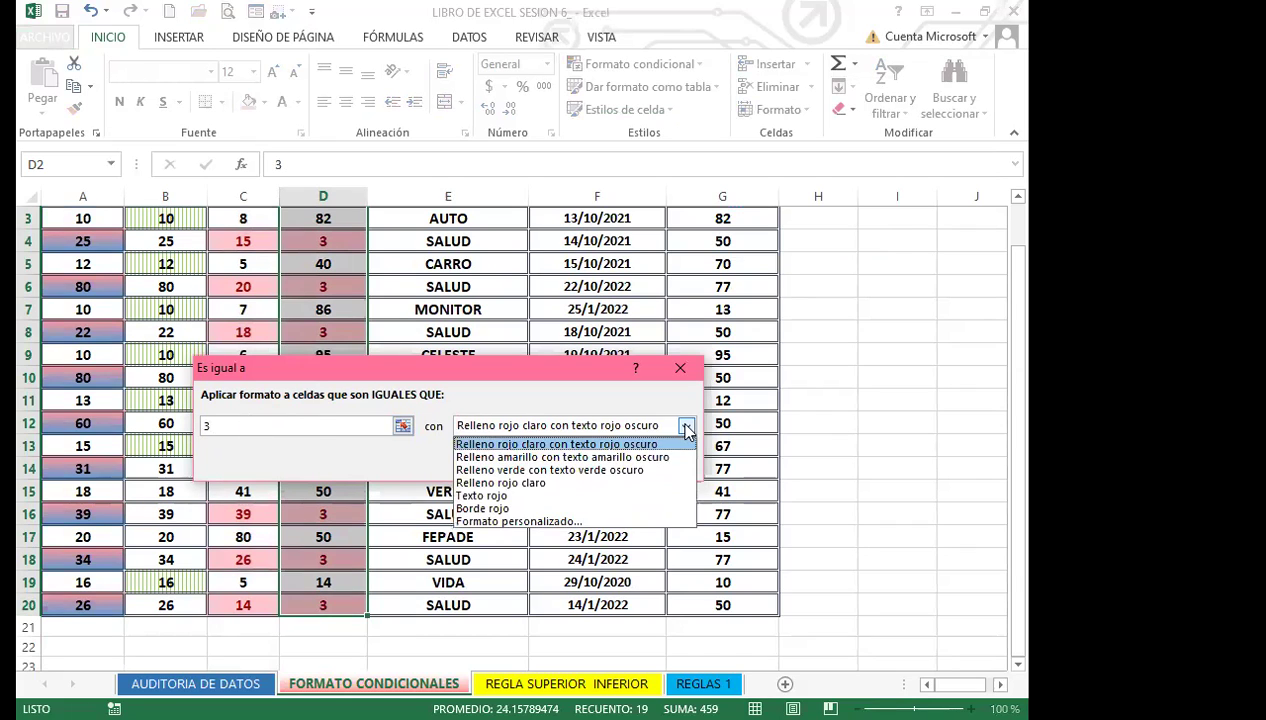
left_click(568, 470)
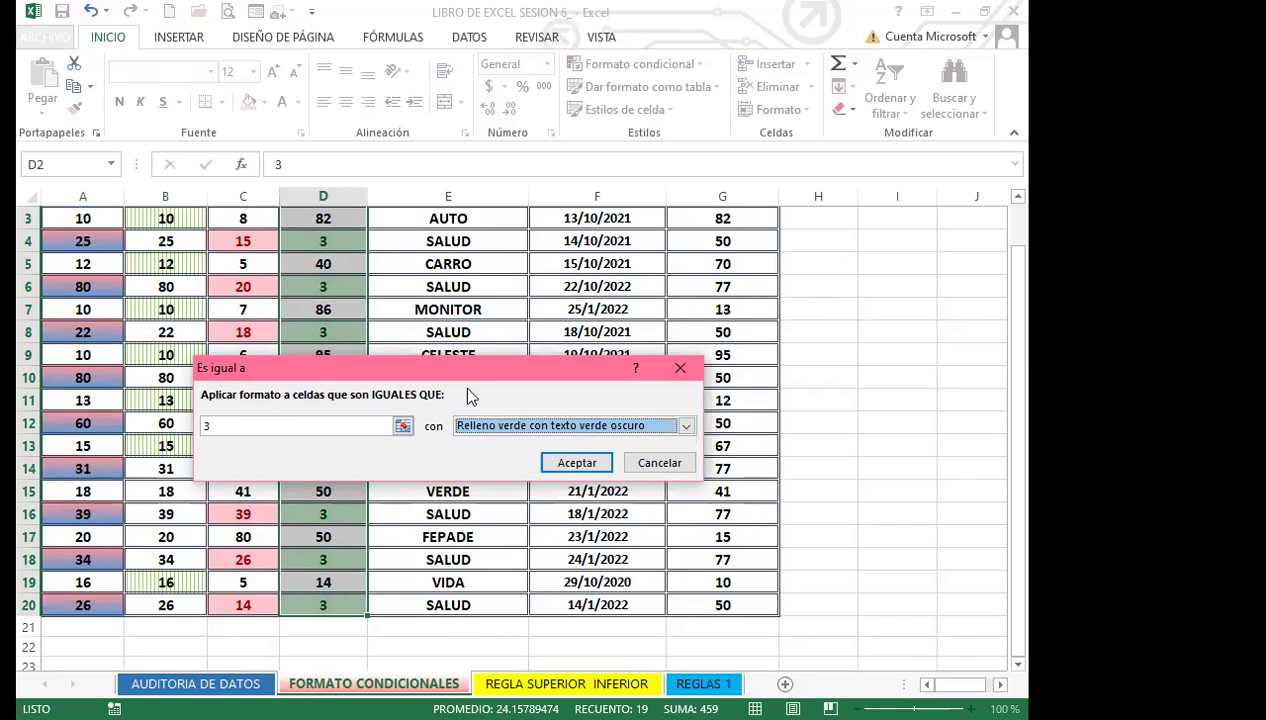
left_click(566, 462)
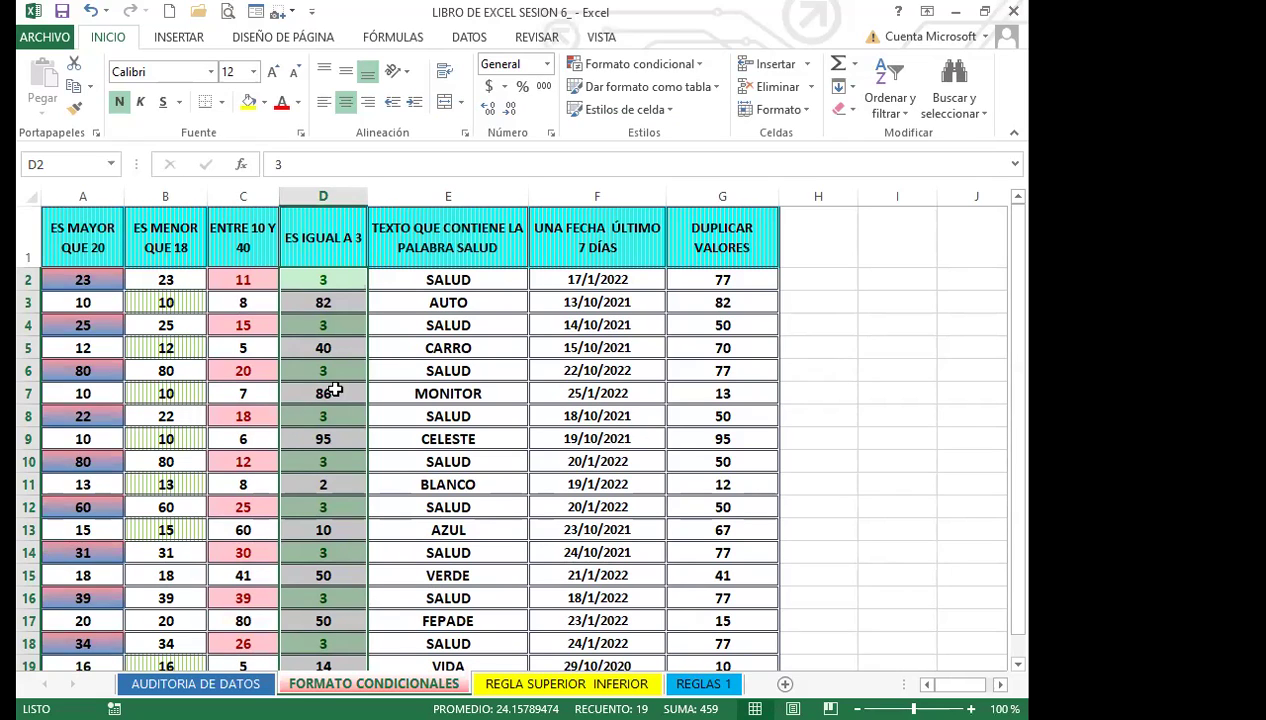
Test the equal-to-3 rule by changing cell D2 to 40 and cell D6 to 5.
left_click(355, 279)
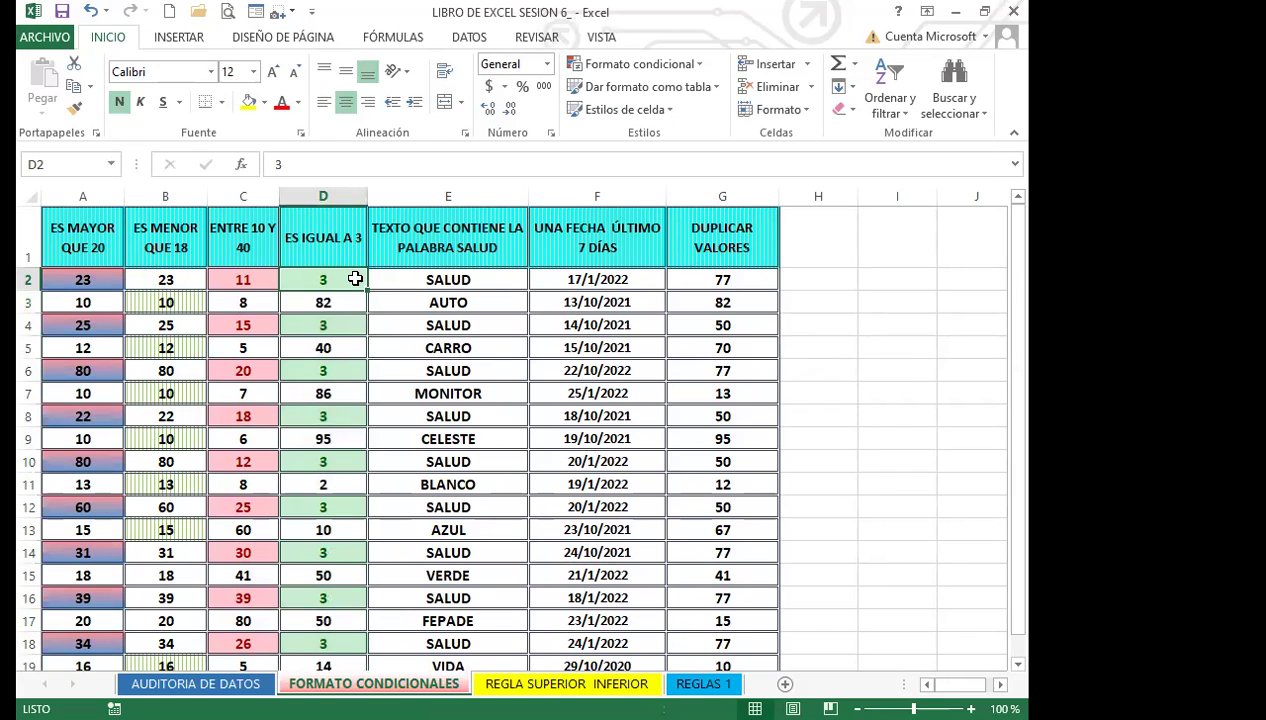
type("40")
key("Return")
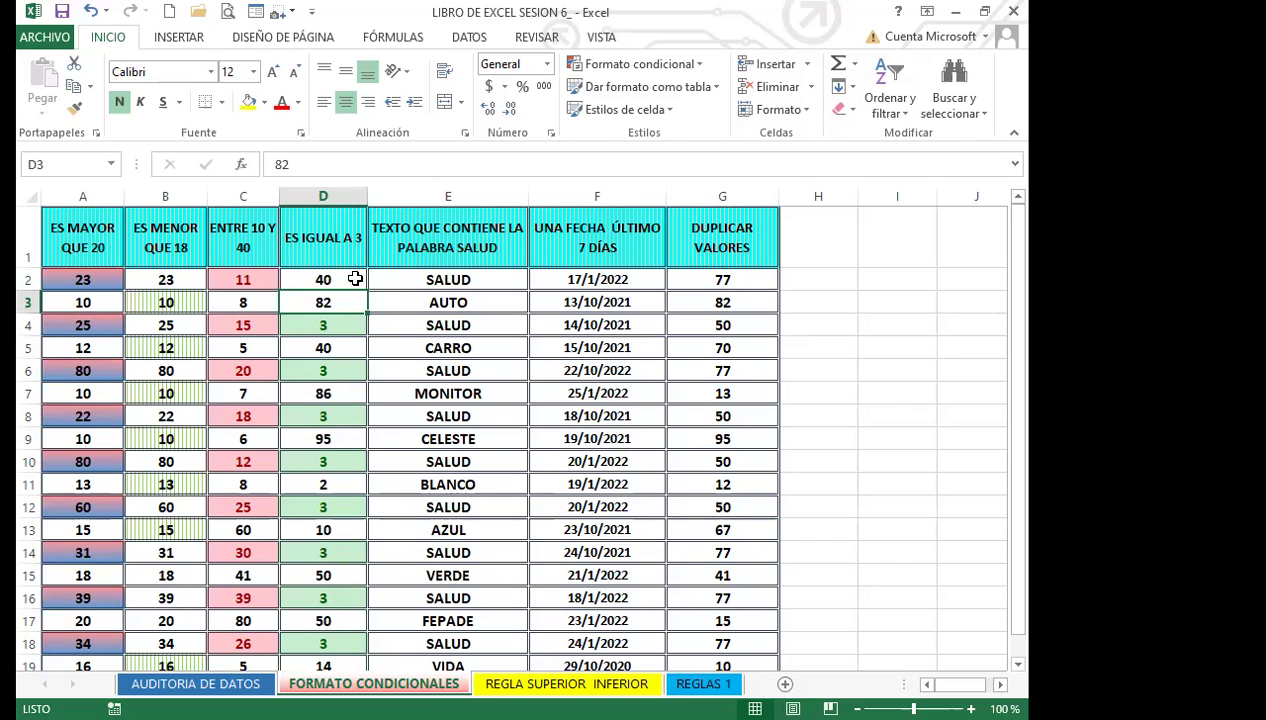
left_click(349, 372)
type("5")
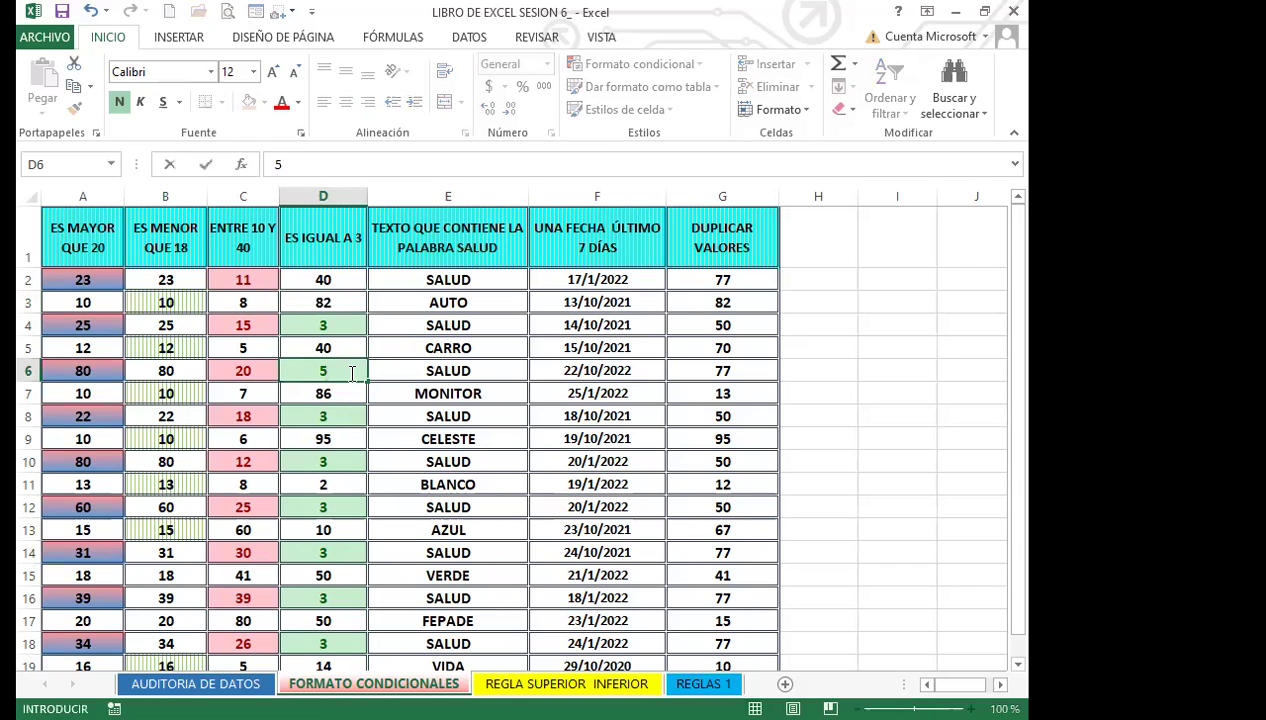
key("Return")
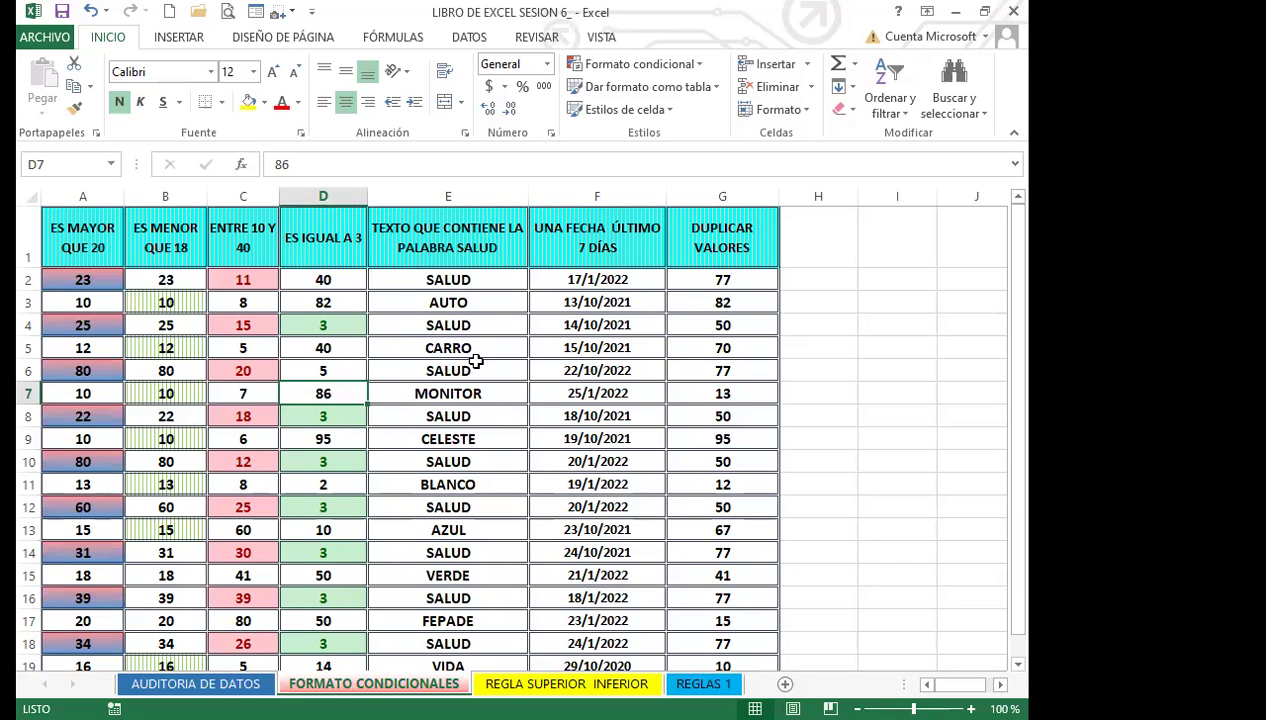
Start a Text That Contains highlighting rule for the words in column E, using cell E2 as the text to match.
left_click(488, 277)
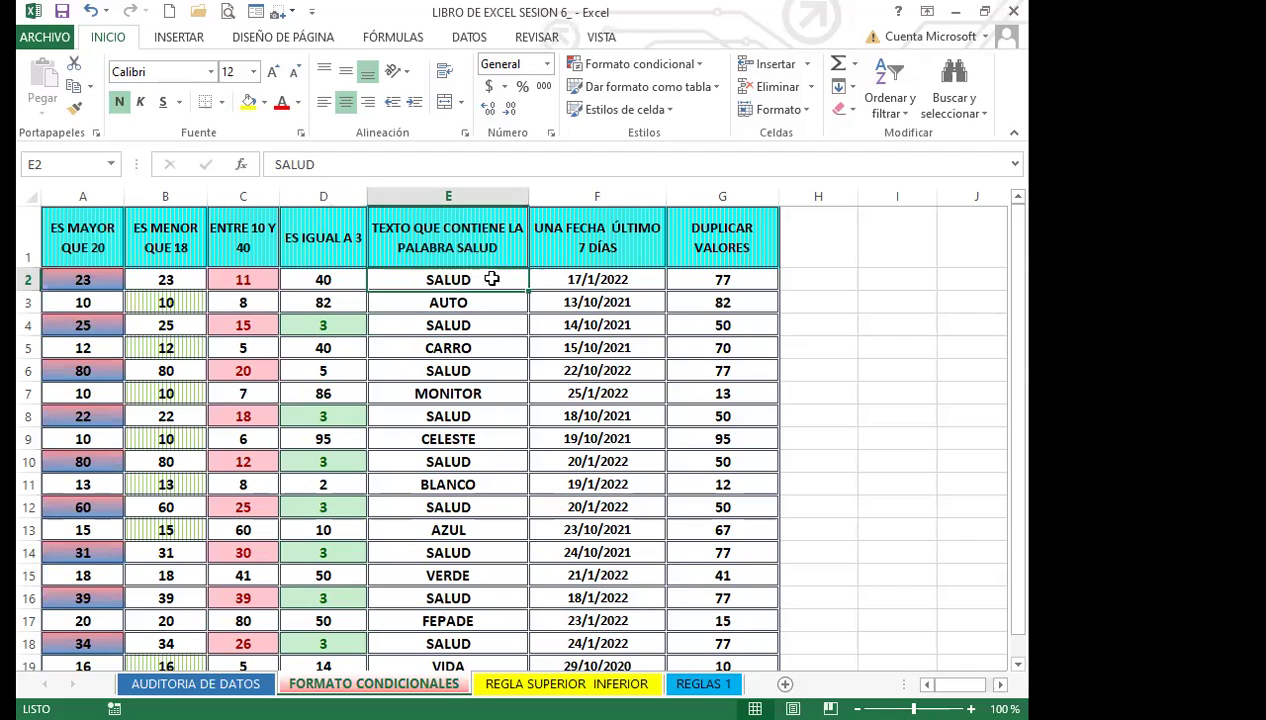
left_click_drag(495, 285, 486, 640)
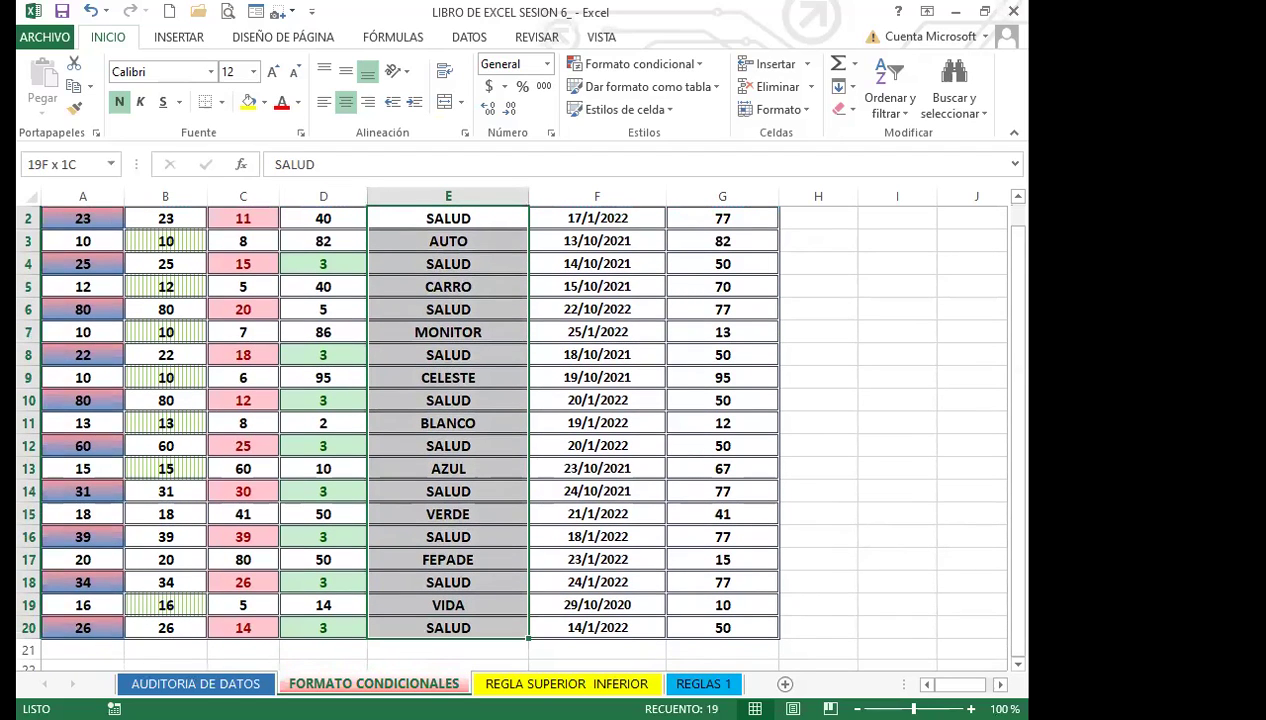
scroll(480, 463, "up", 1)
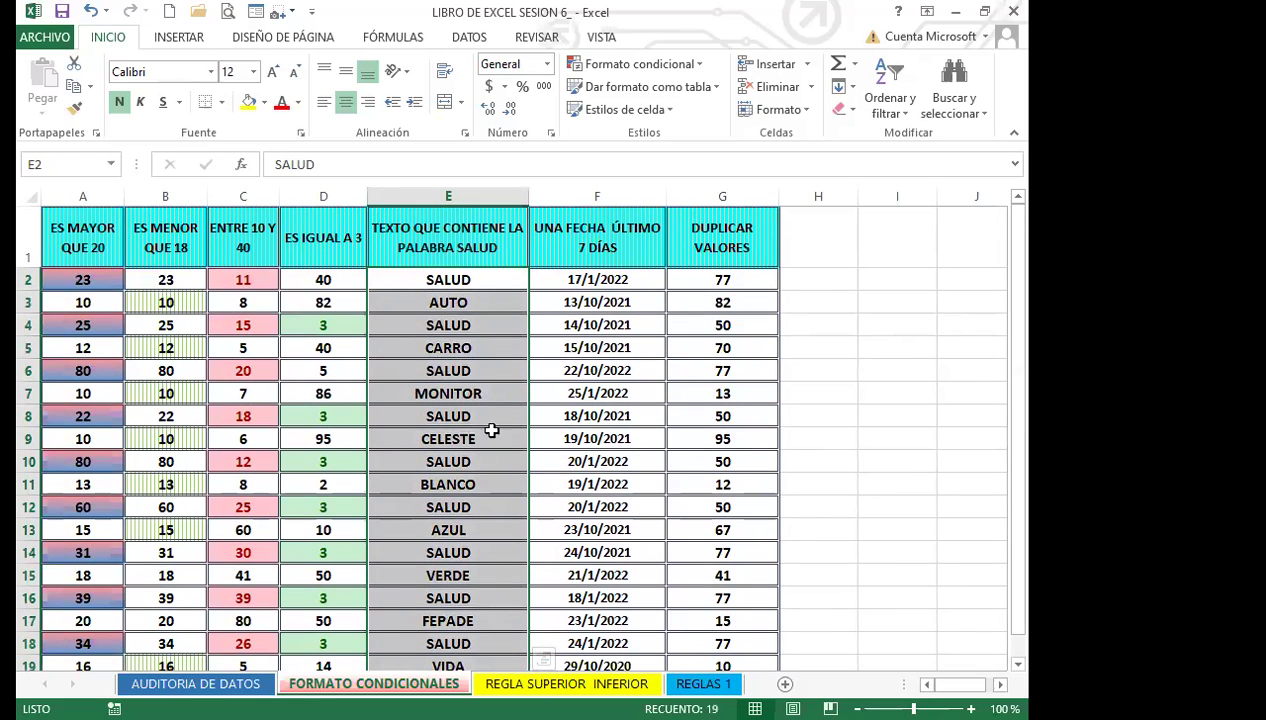
left_click(697, 66)
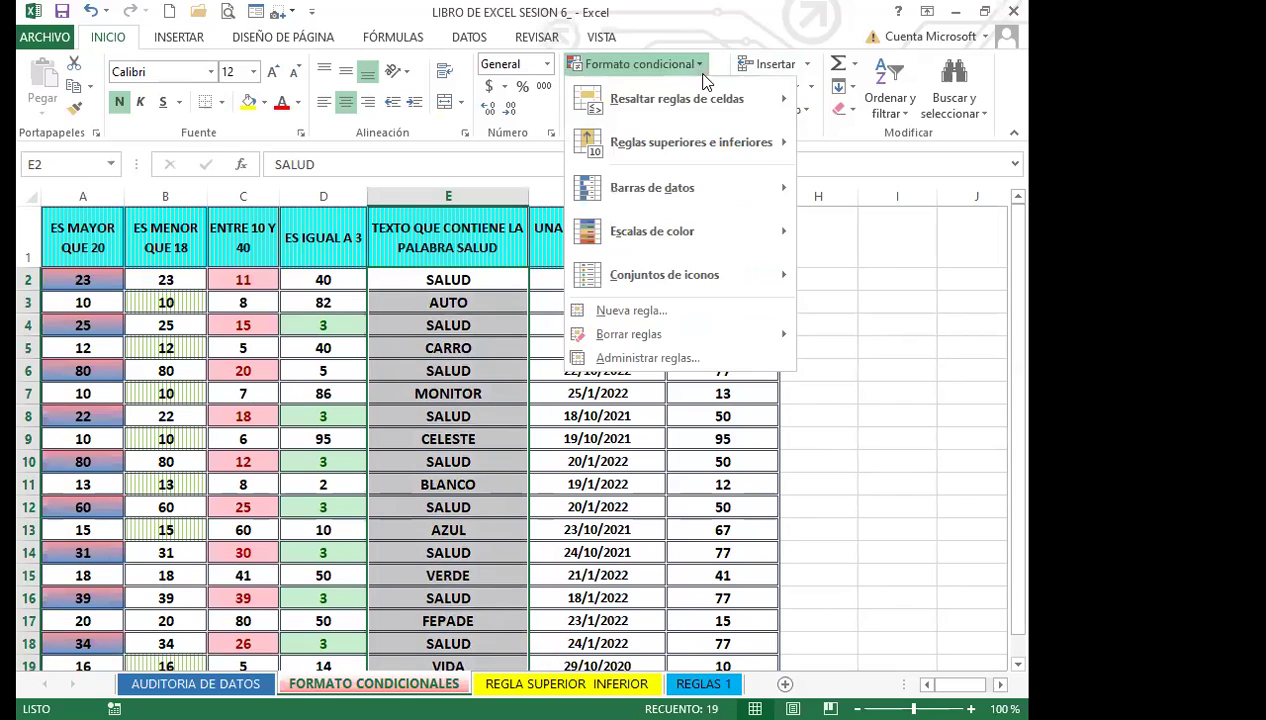
mouse_move(738, 100)
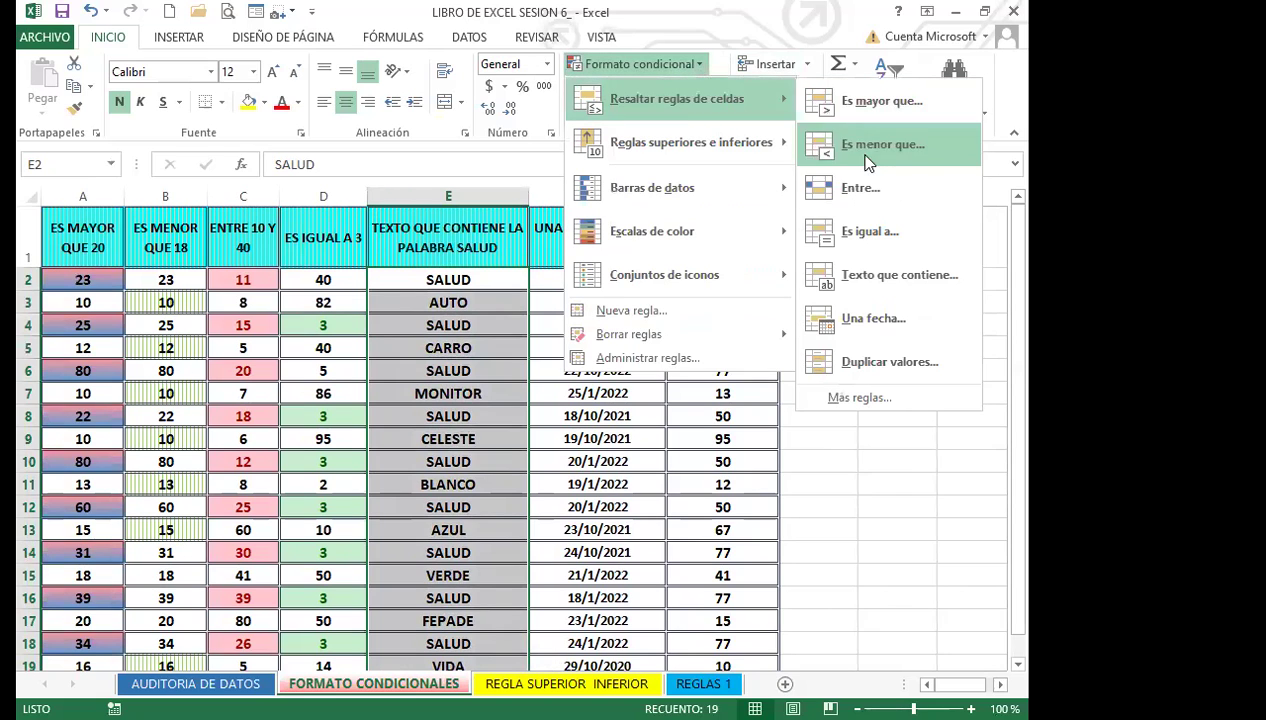
left_click(904, 276)
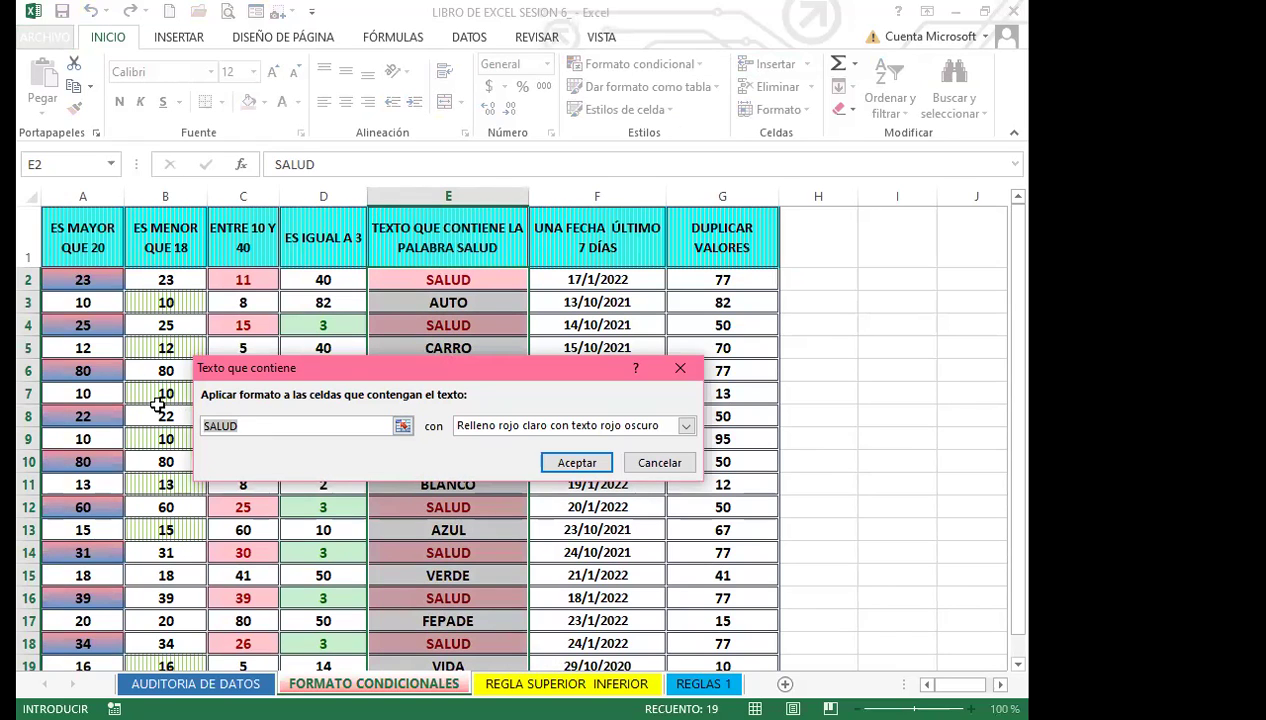
key("BackSpace")
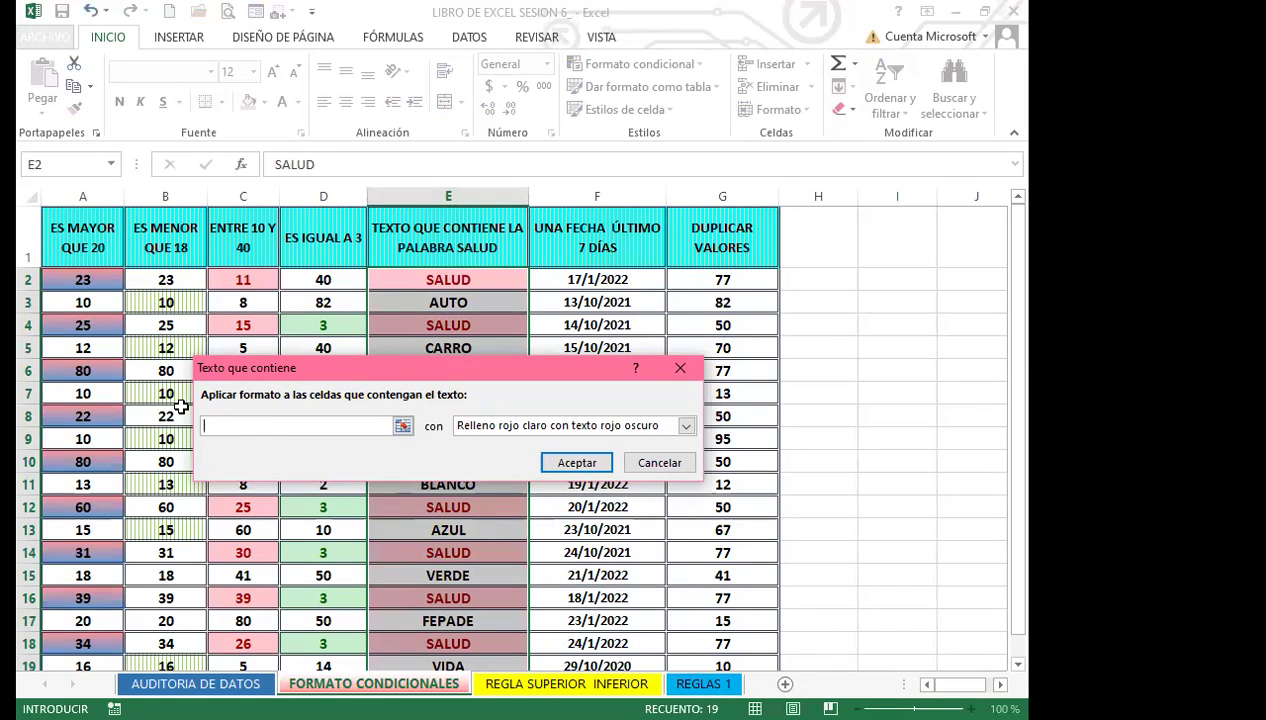
left_click(397, 279)
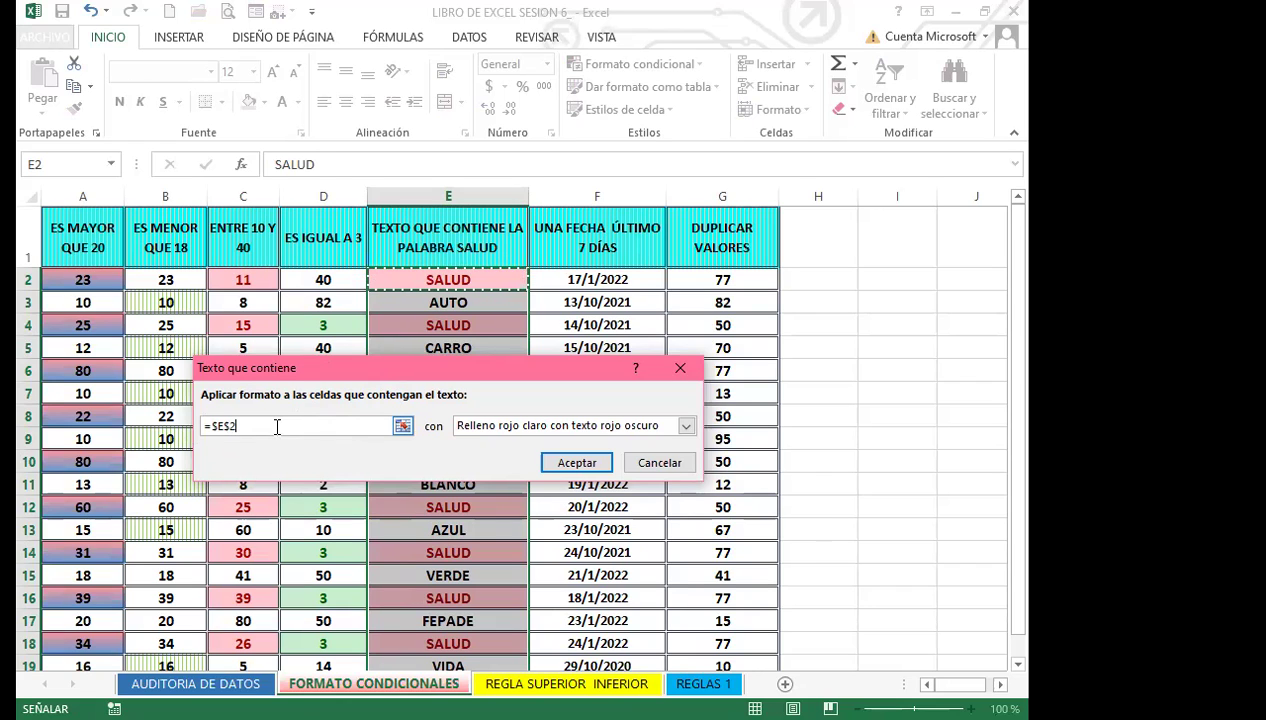
Give the text rule a custom format with a light blue background fill, and apply the rule.
left_click(686, 426)
left_click(512, 521)
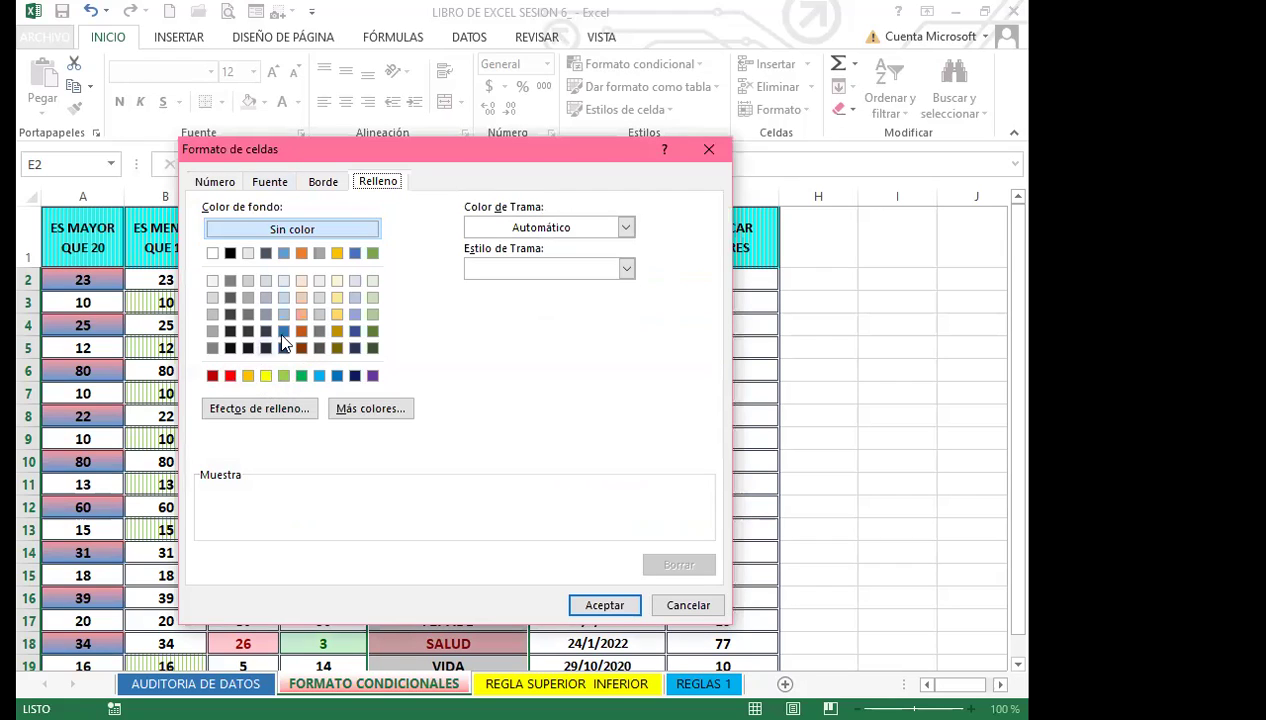
left_click(284, 314)
left_click(604, 604)
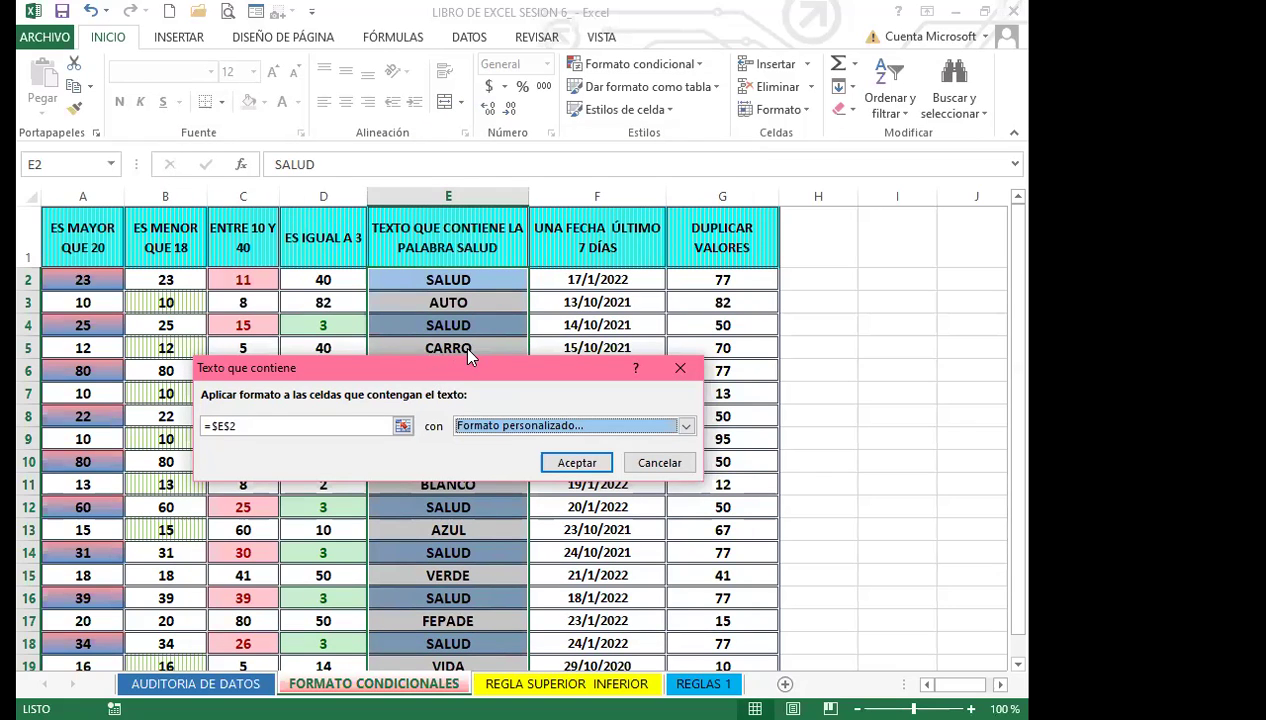
left_click(576, 466)
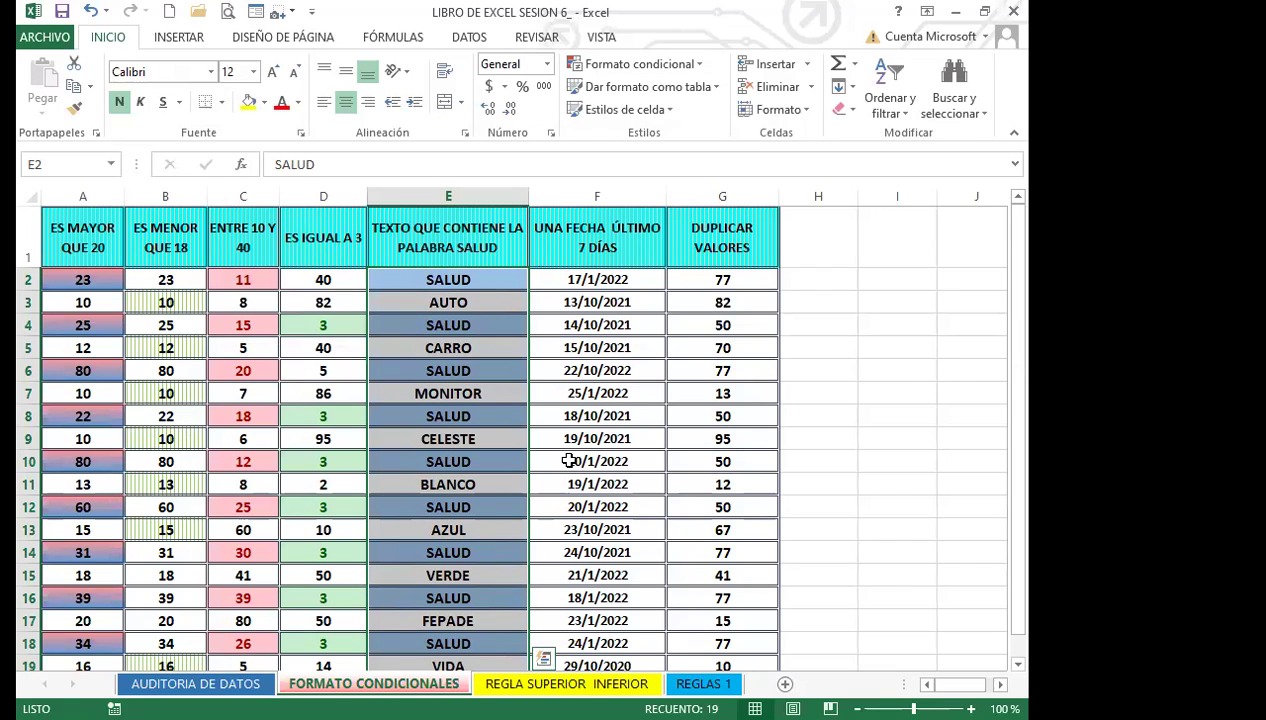
Replace the word in cell E4 with lowercase "salud" to test the text rule.
left_click(495, 324)
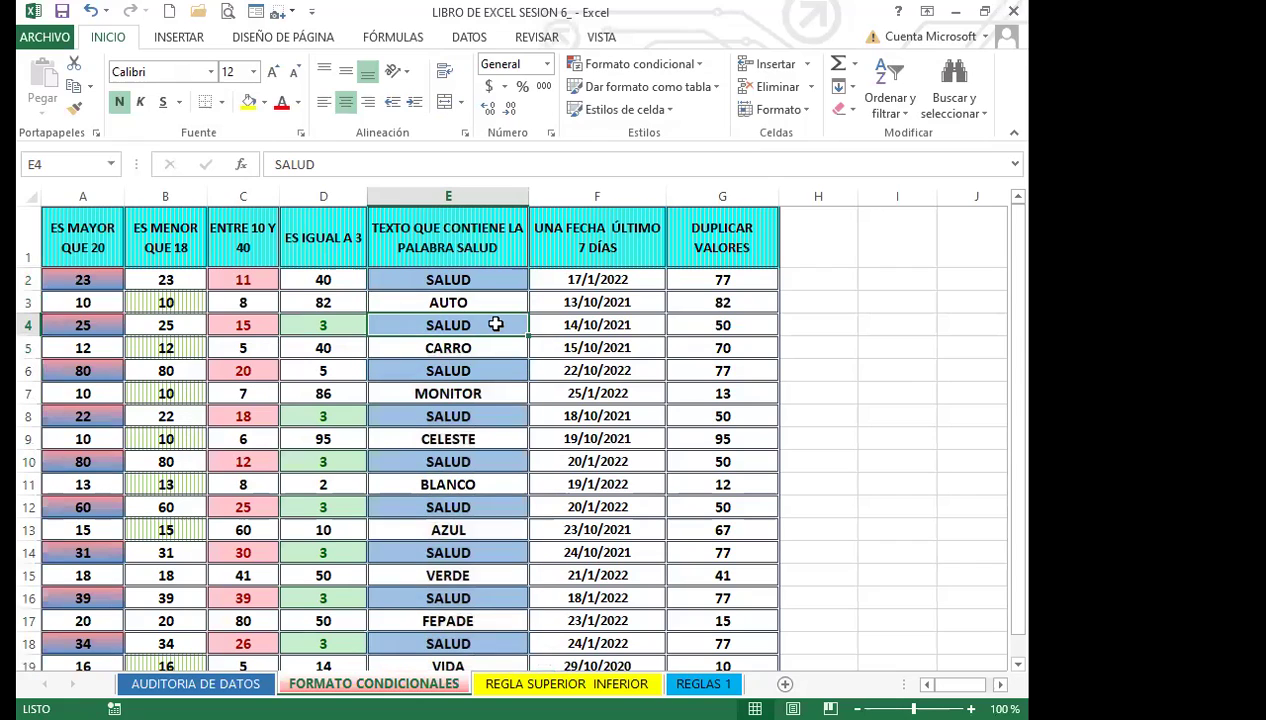
type("salud")
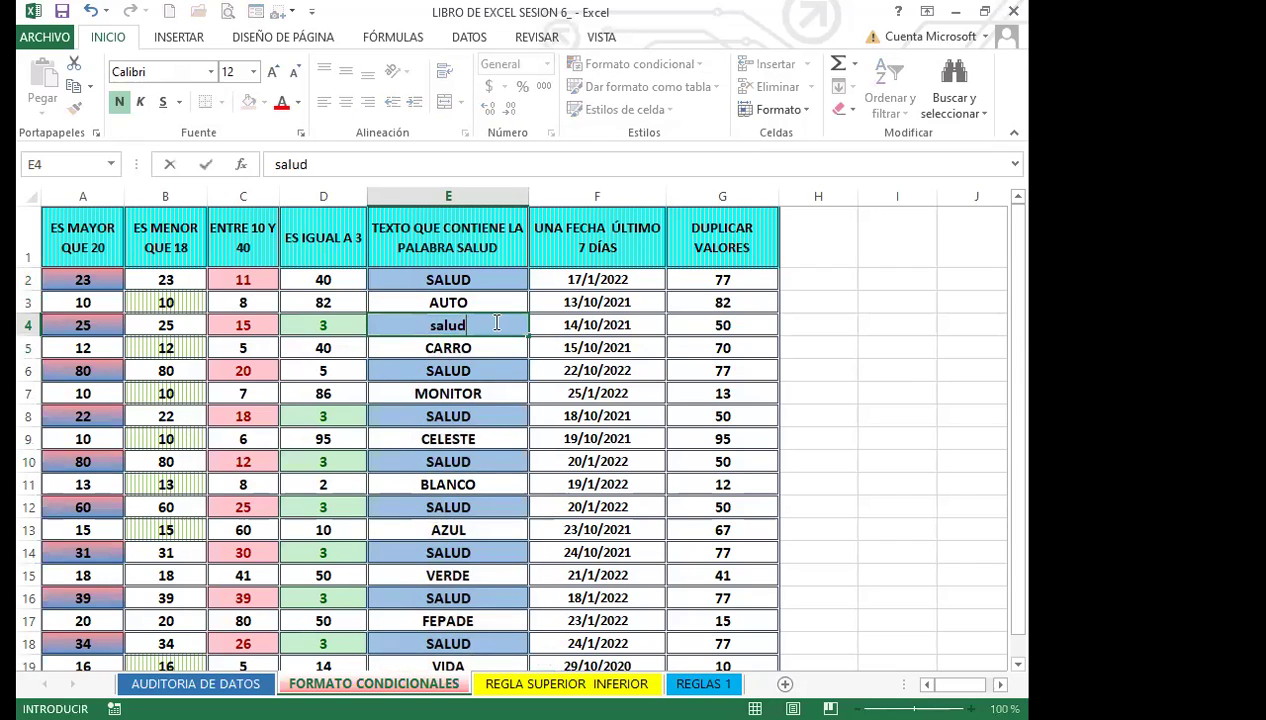
key("Return")
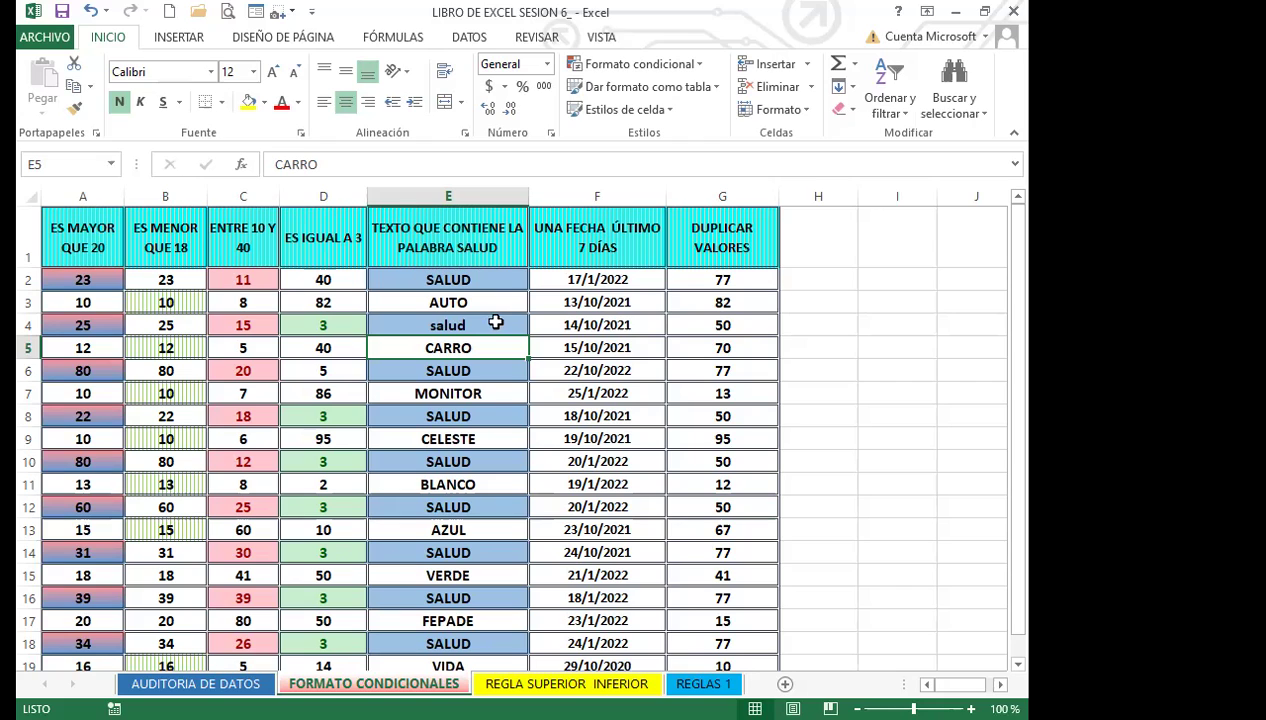
Replace the word in cell E6 with lowercase "carro" to test the text rule on a non-matching word.
left_click(485, 374)
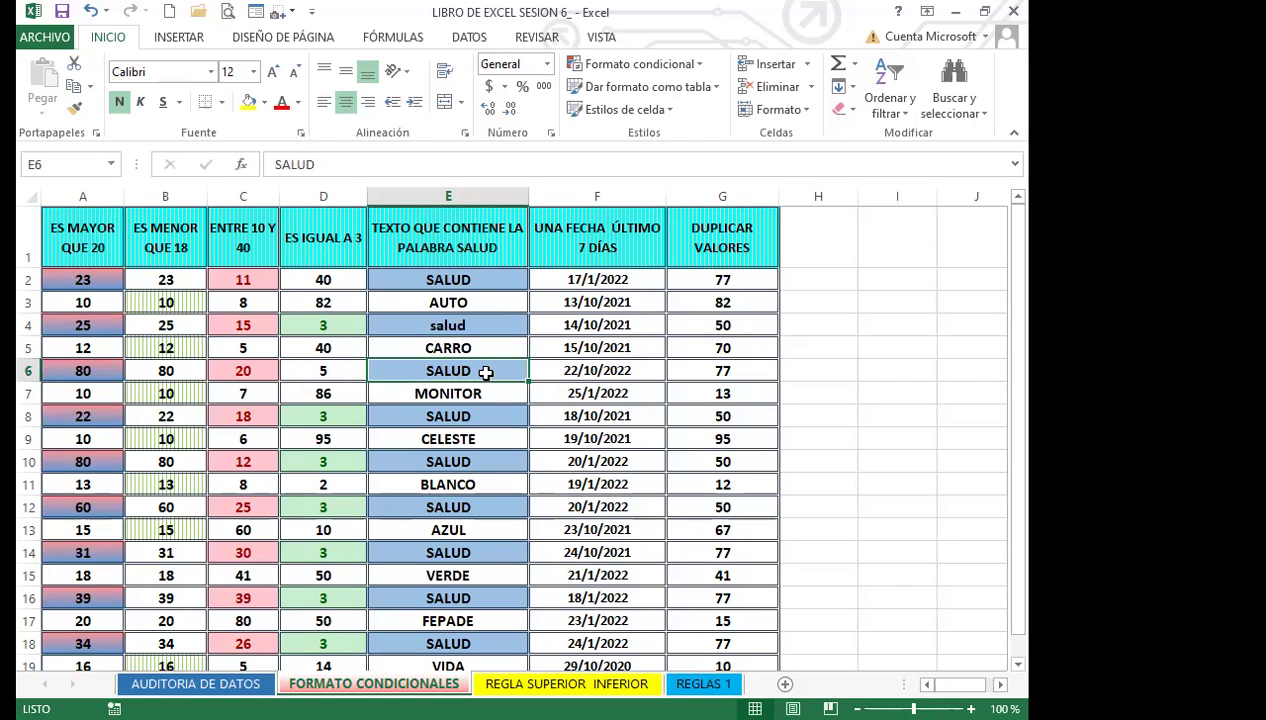
type("caroo")
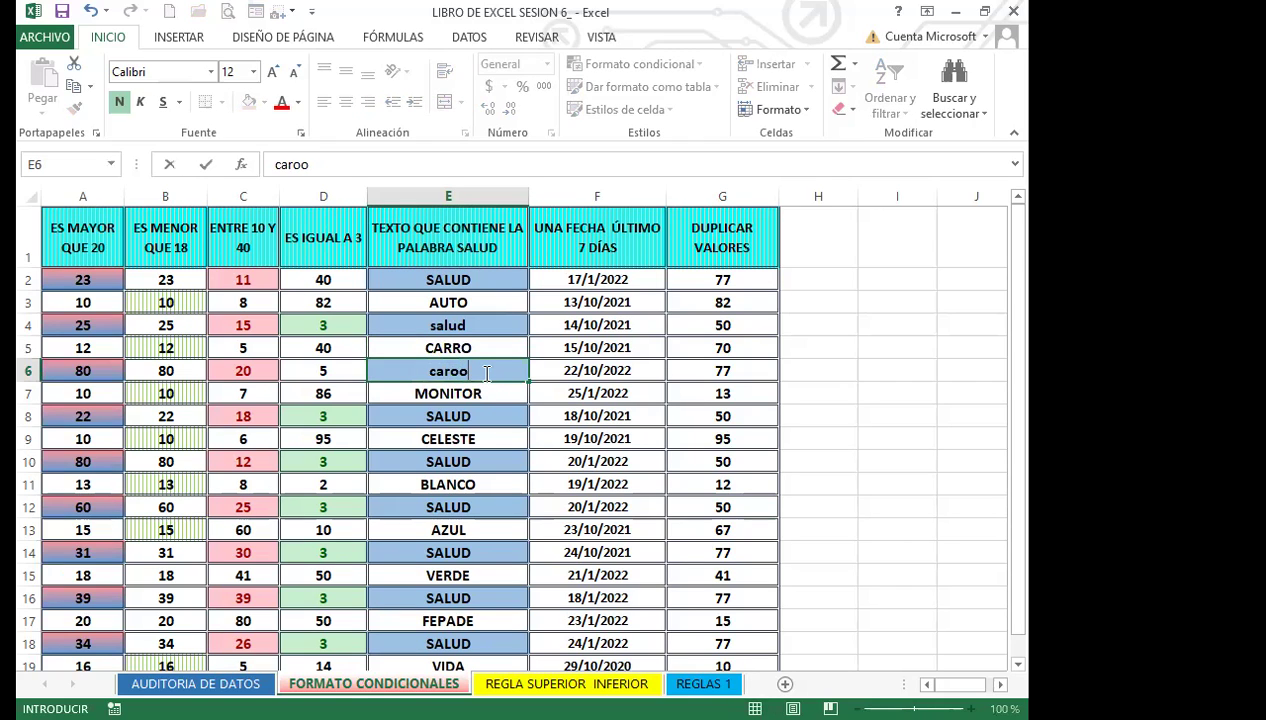
key("Return")
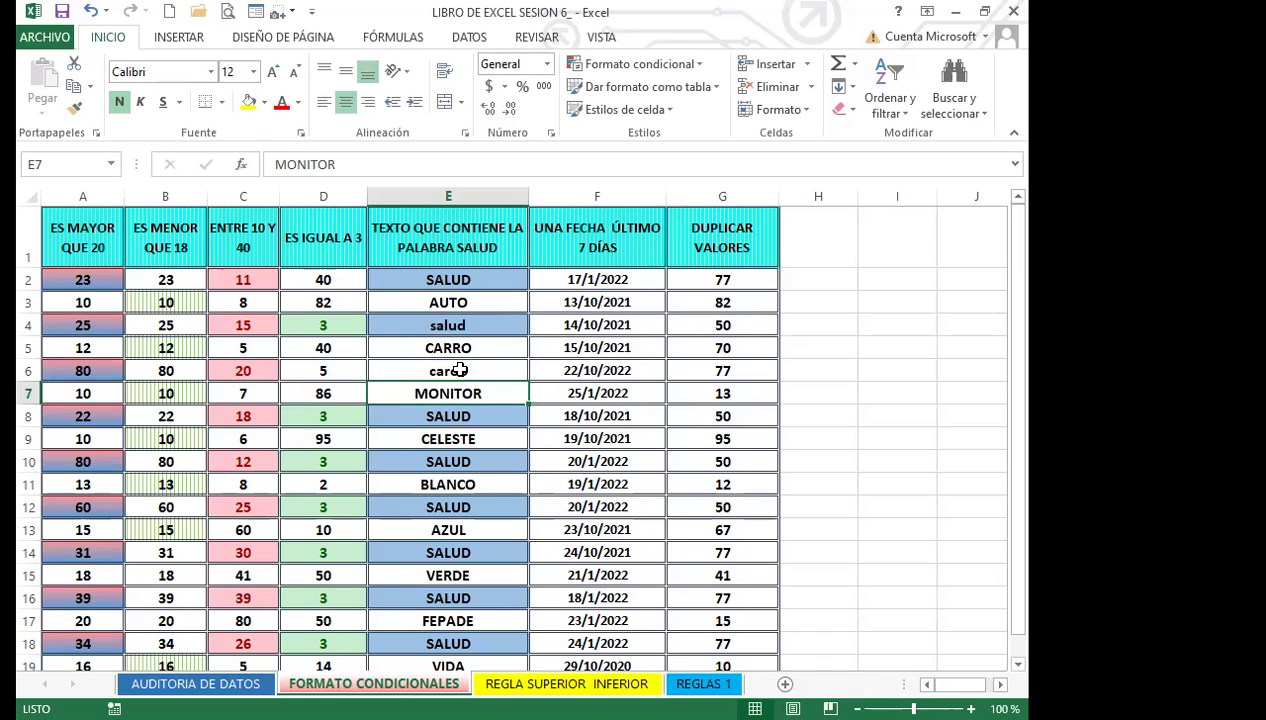
double_click(460, 368)
key("BackSpace")
key("BackSpace")
type("ro")
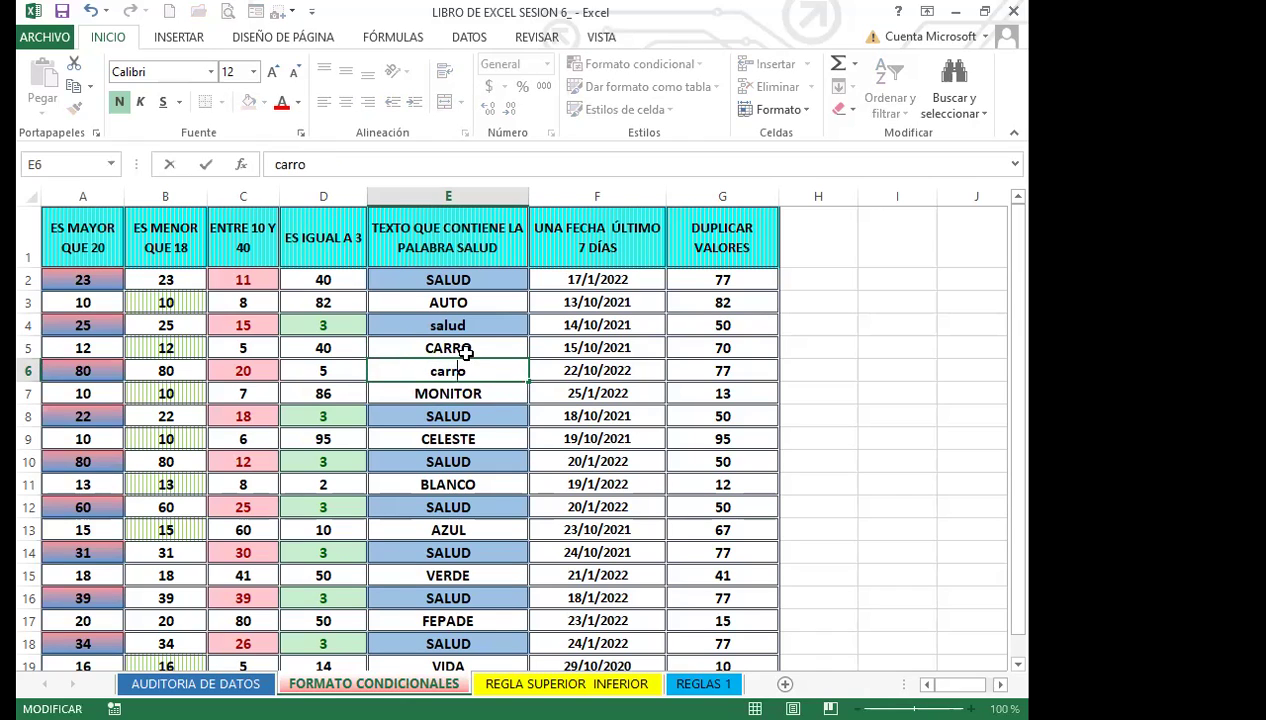
key("Return")
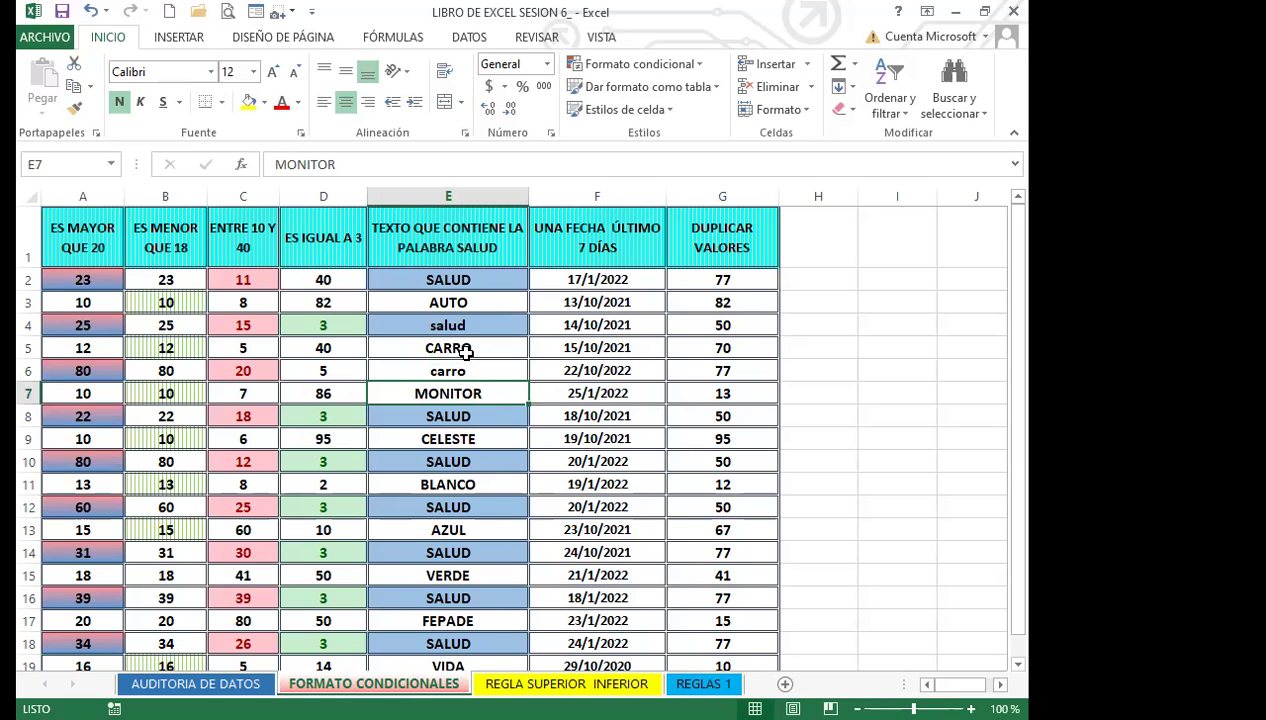
Apply another Text That Contains rule for SALUD to cells E2 to E20, using yellow fill with dark yellow text.
left_click_drag(486, 280, 475, 665)
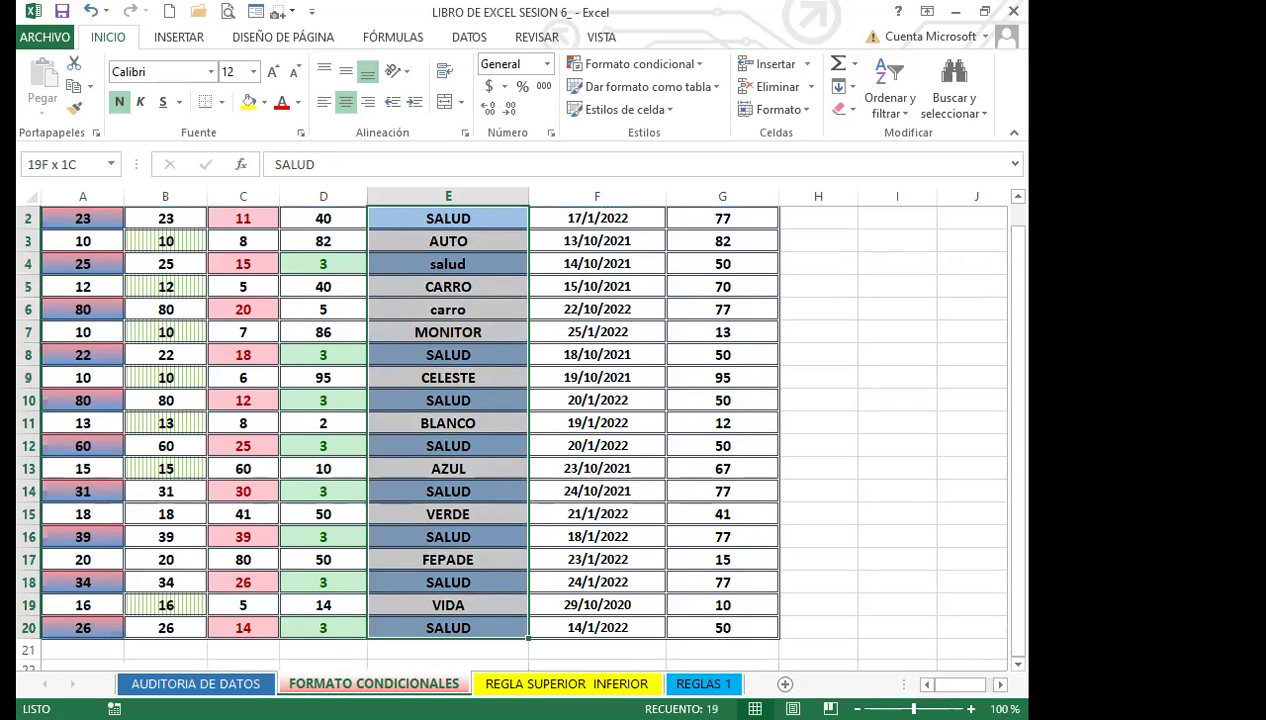
scroll(475, 571, "down", 1)
scroll(410, 240, "up", 1)
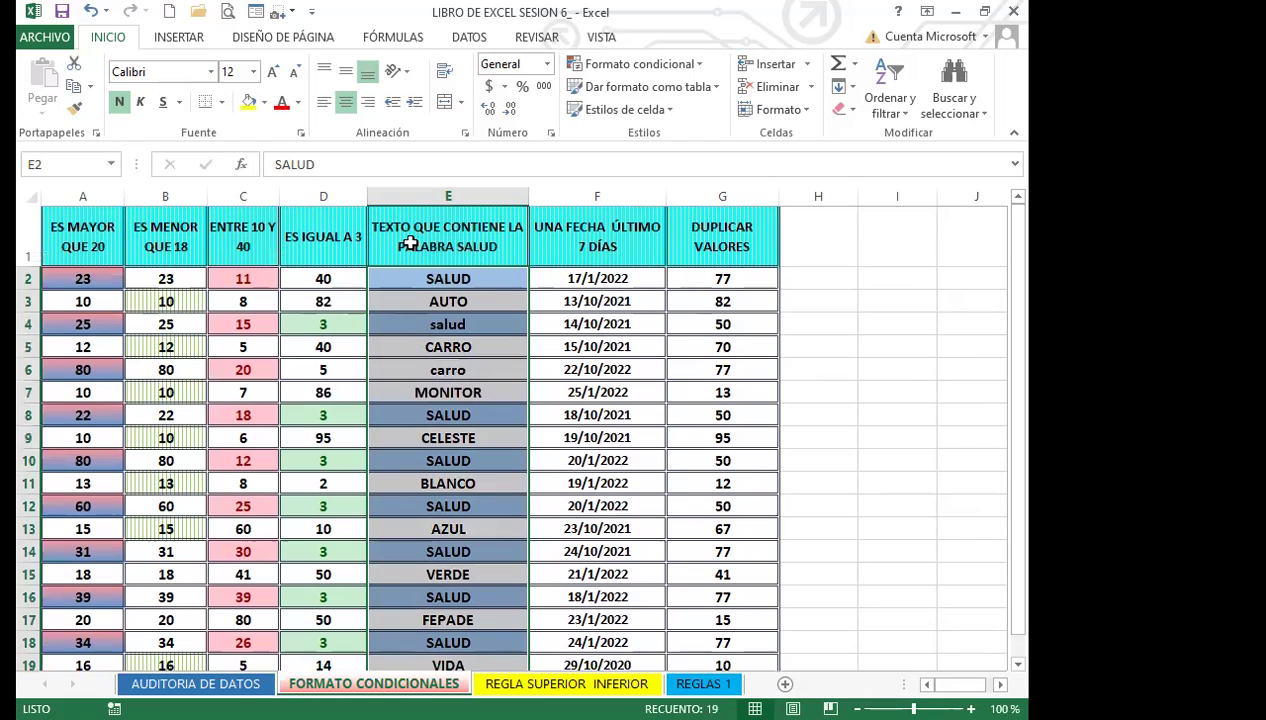
left_click(693, 66)
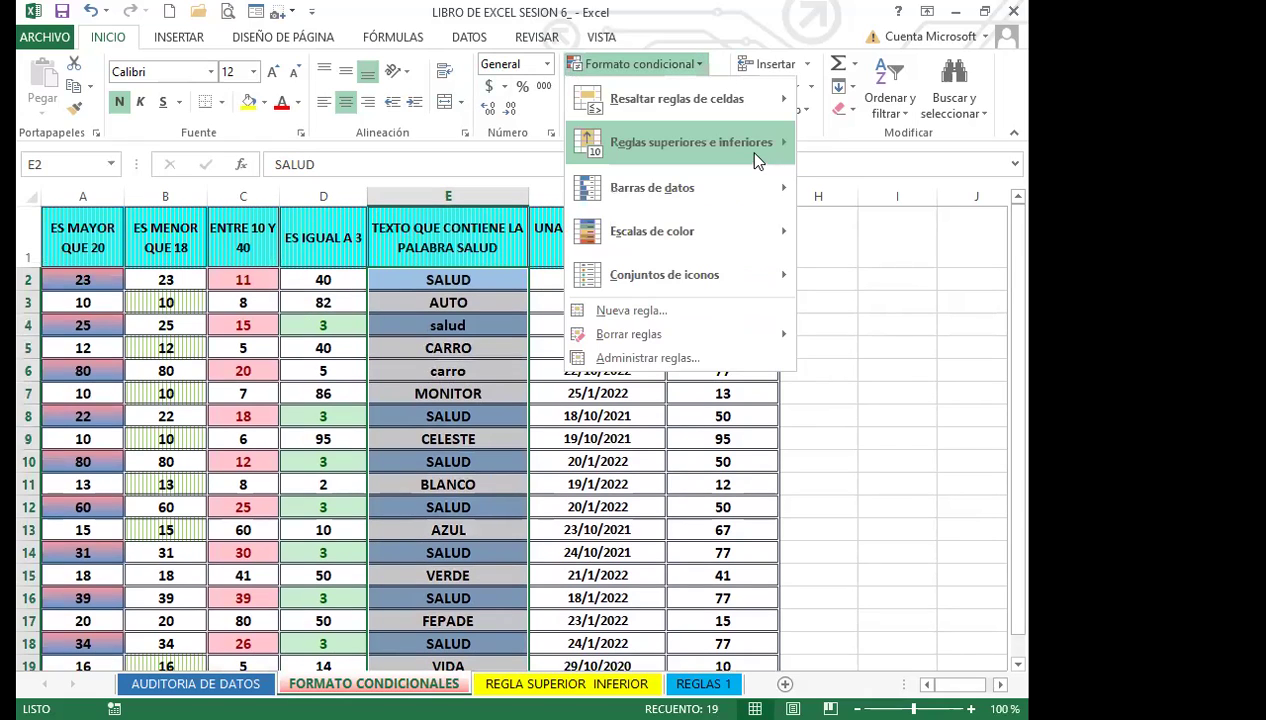
mouse_move(760, 99)
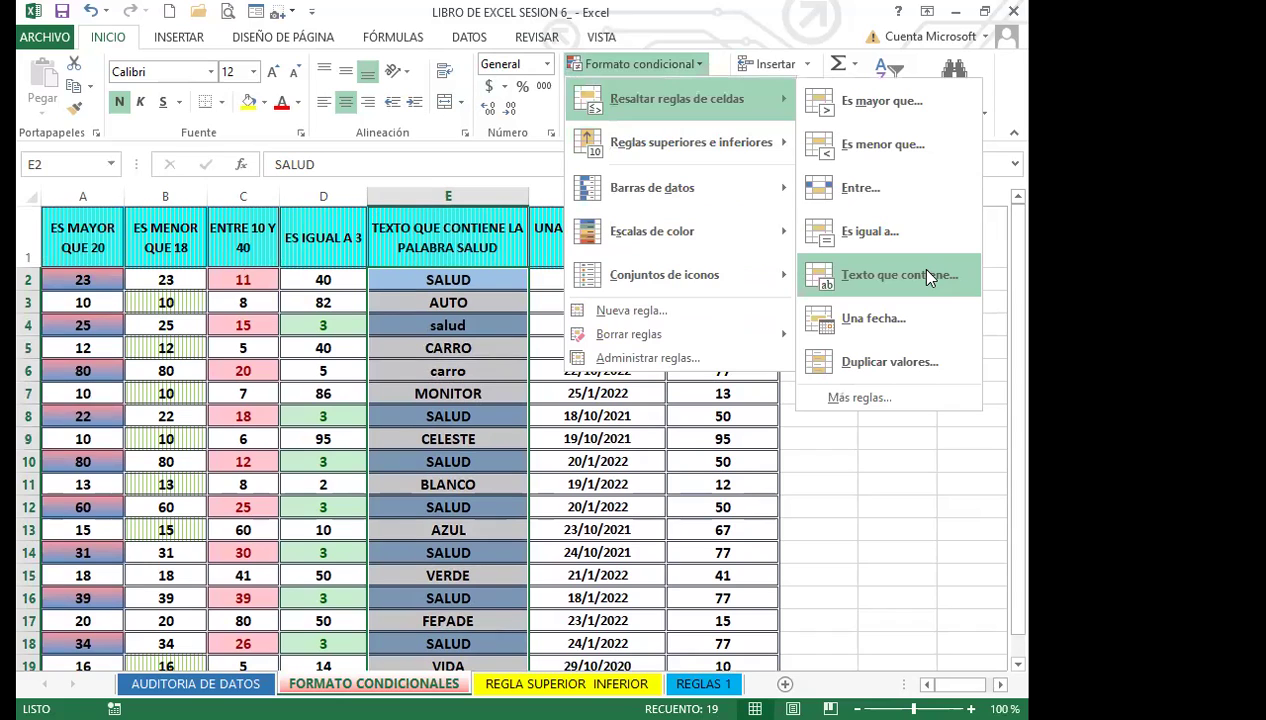
left_click(927, 275)
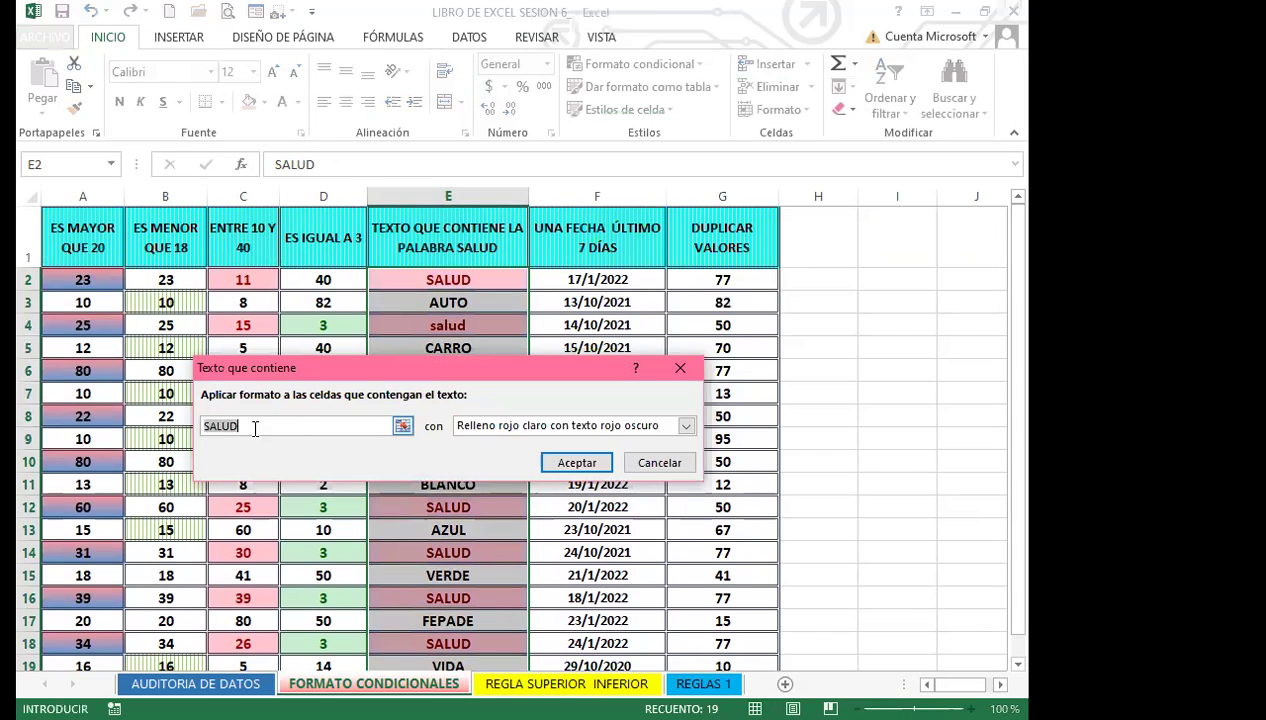
left_click(686, 426)
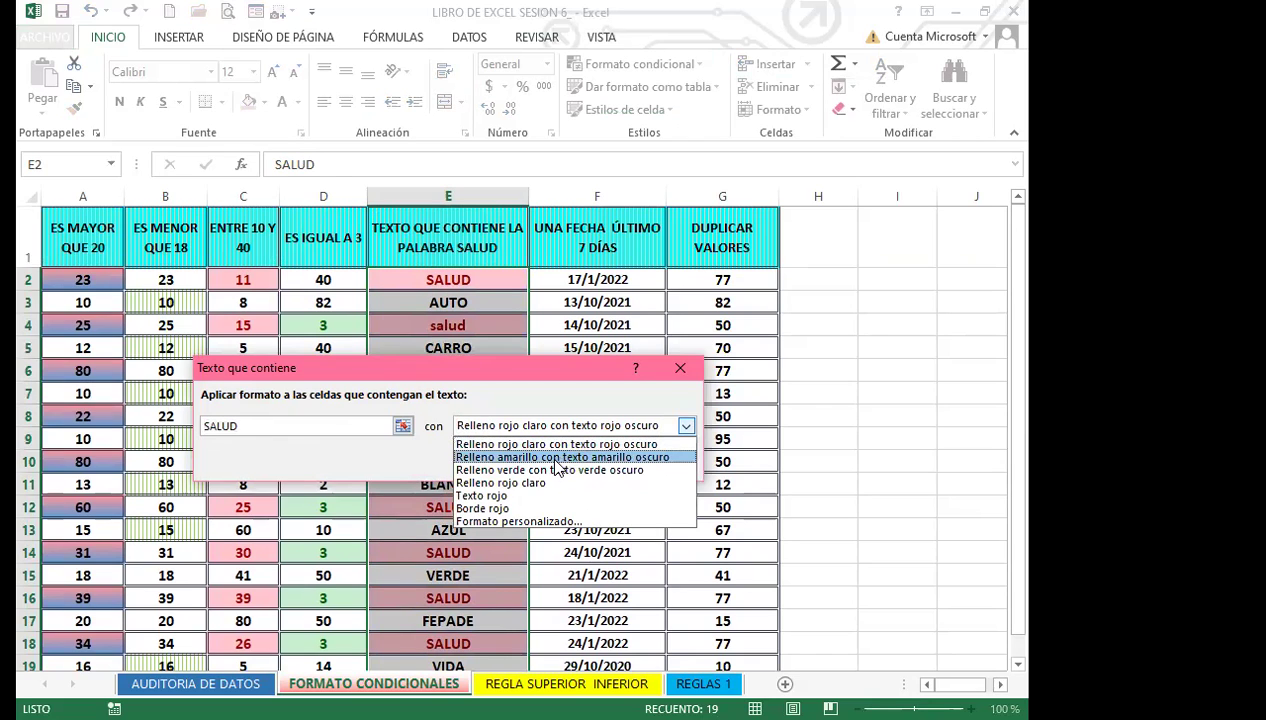
left_click(566, 460)
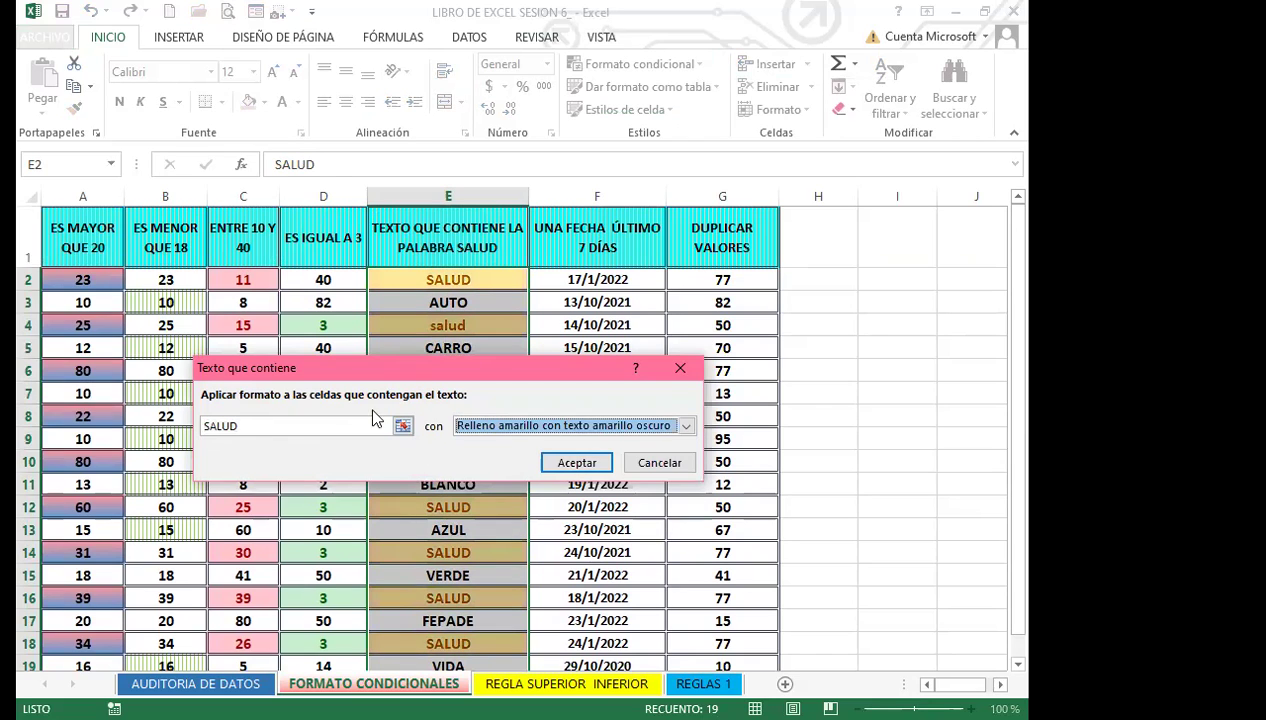
left_click(593, 472)
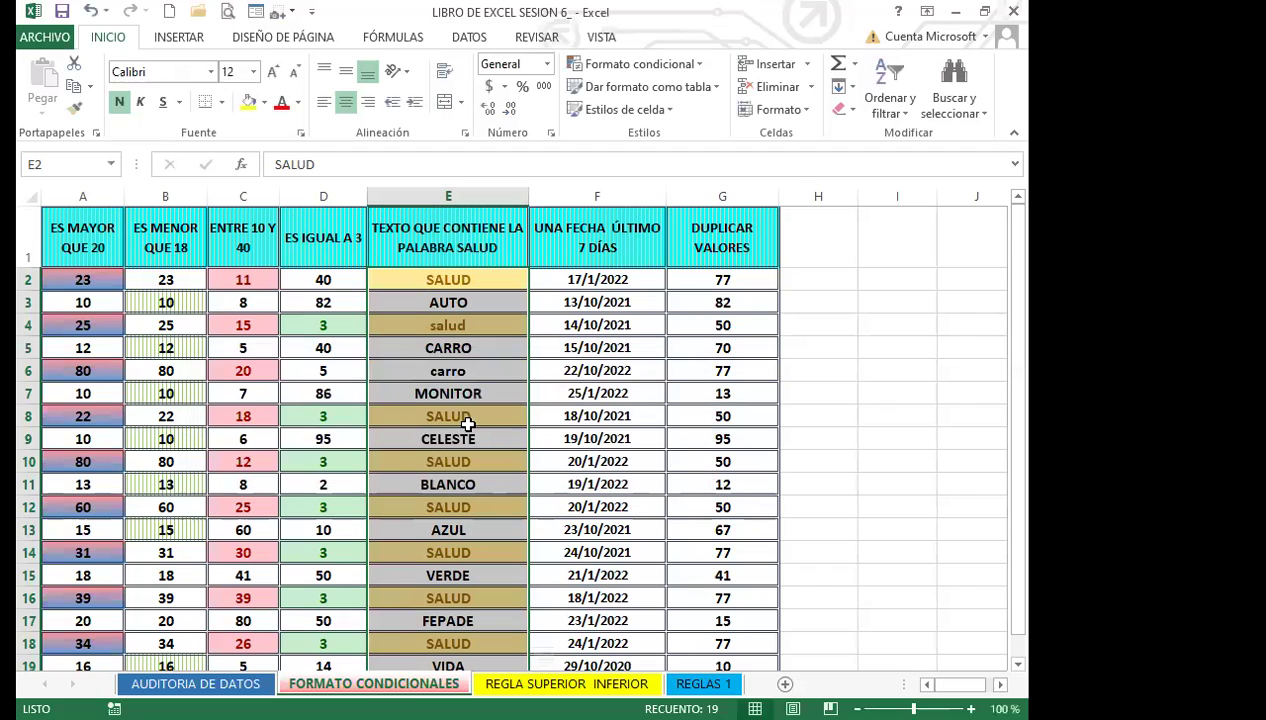
Test the yellow text rule by changing cell E2 to "salud" and cell E8 to "azul".
left_click(509, 280)
type("salud")
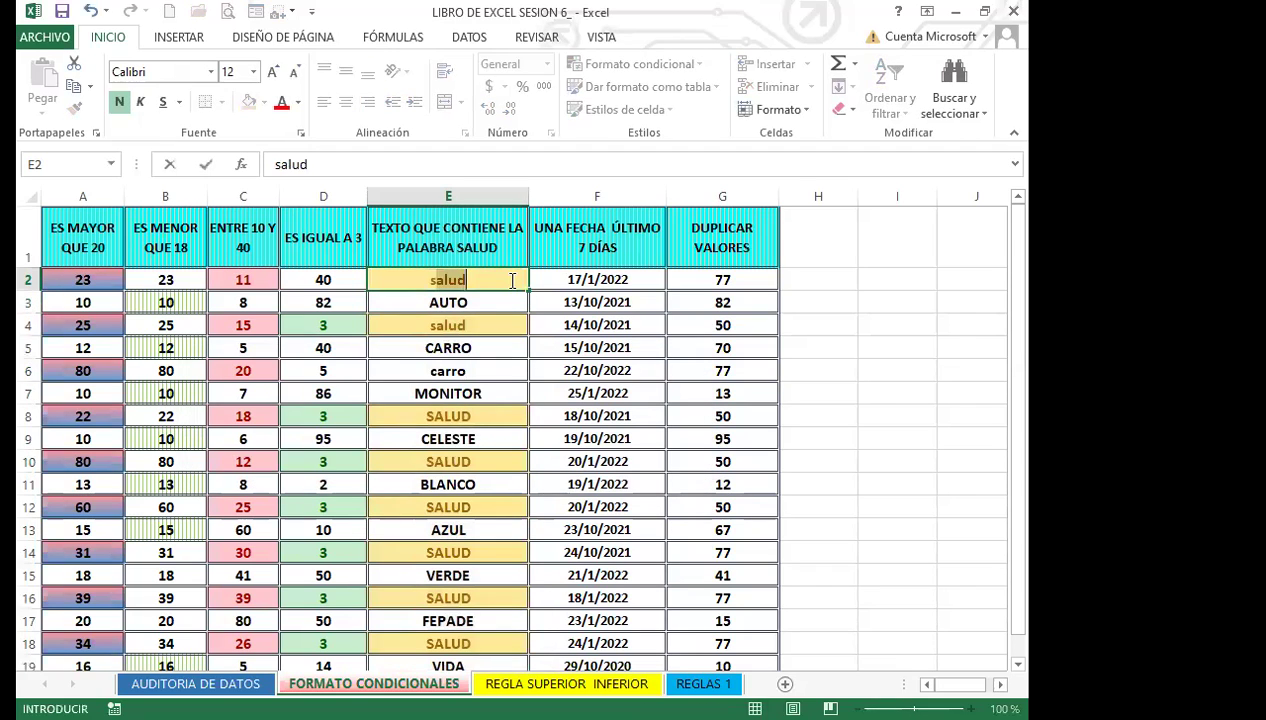
key("Return")
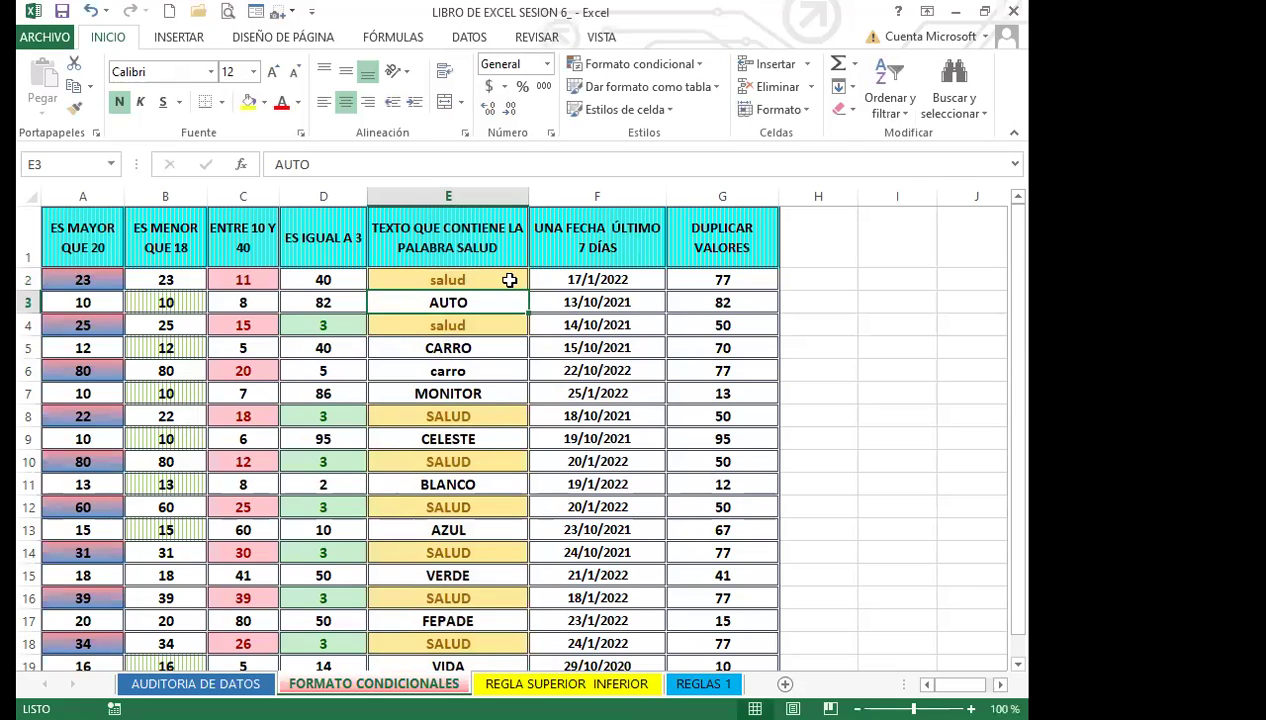
left_click(495, 415)
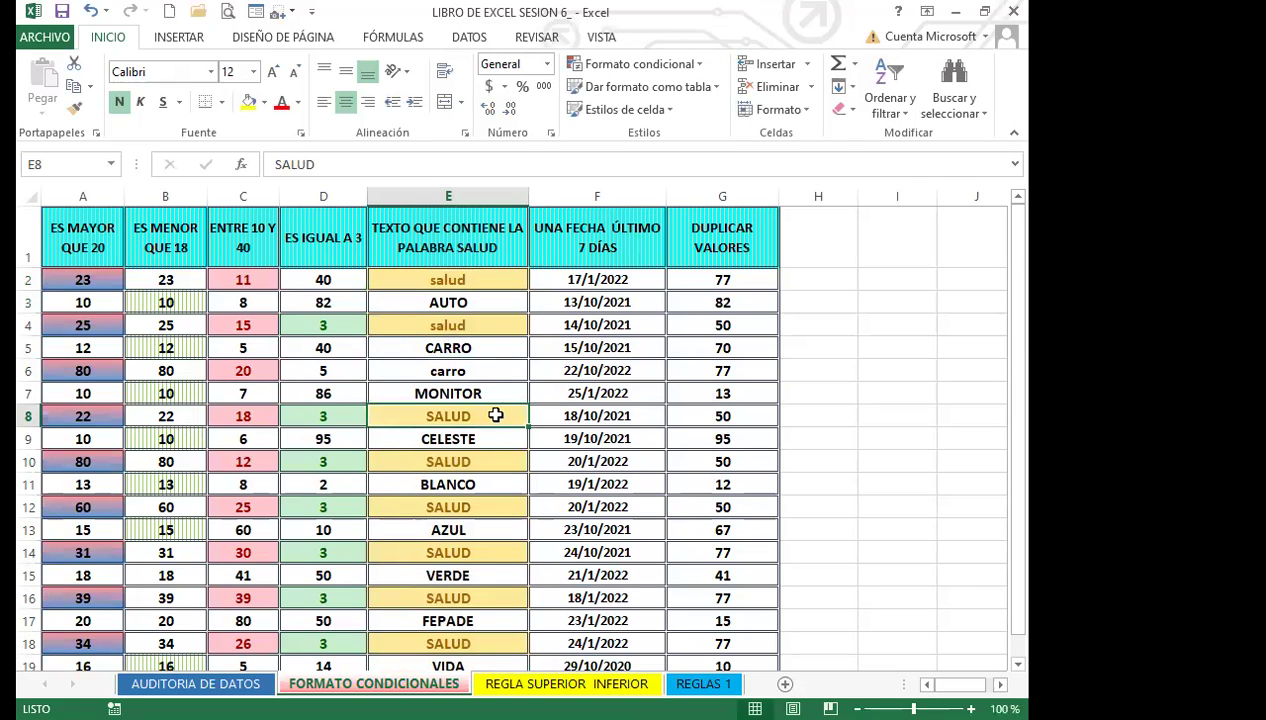
type("azul")
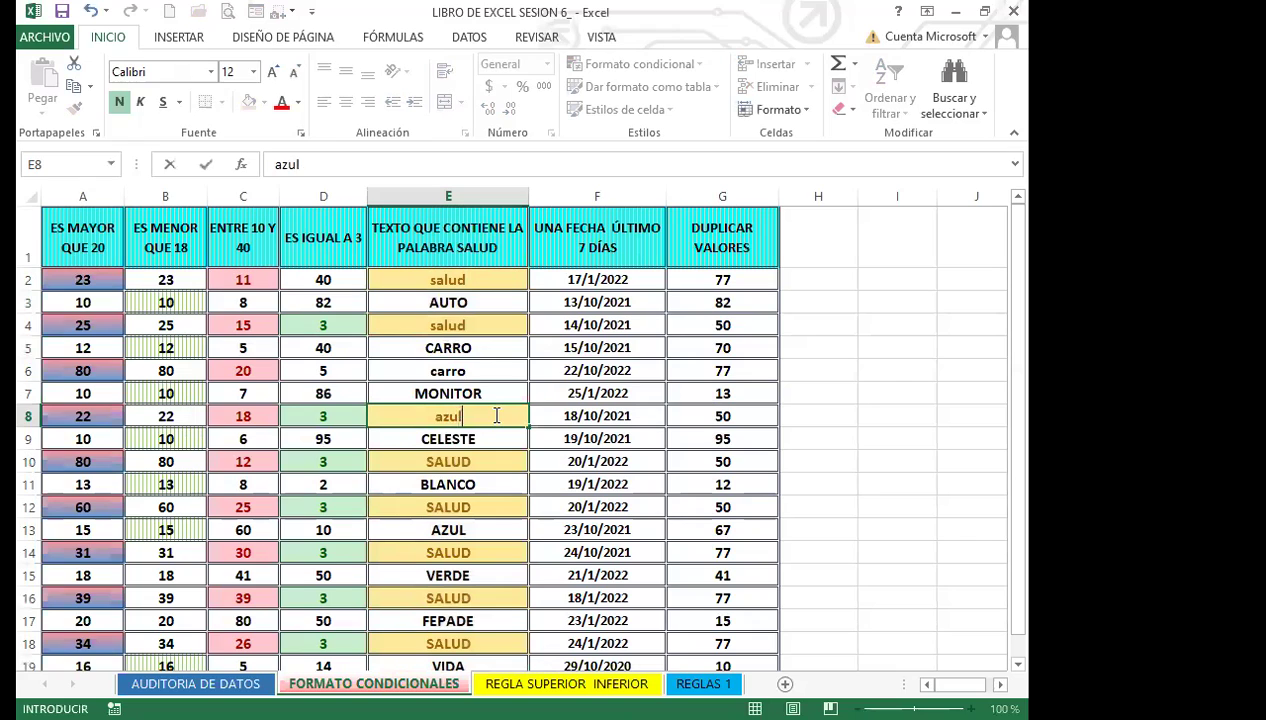
key("Return")
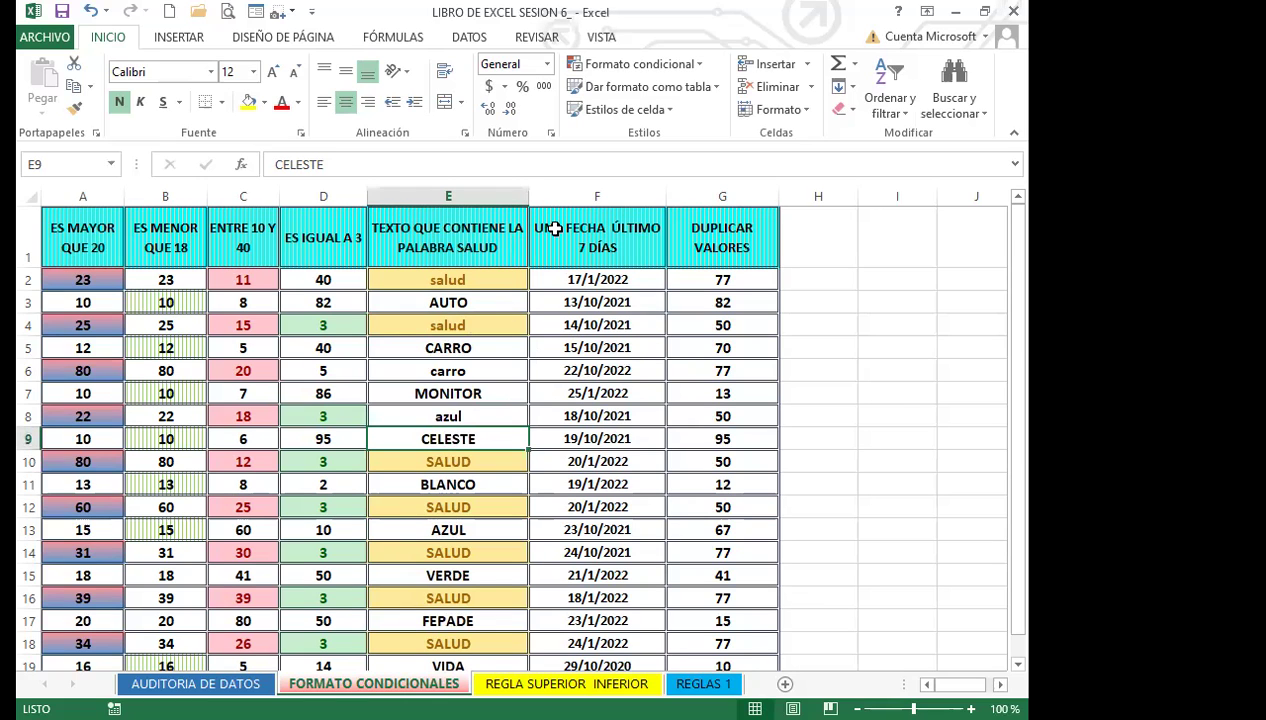
Start a date highlighting rule for cells F2 to F20 that matches dates in the last 7 days.
left_click_drag(612, 279, 620, 640)
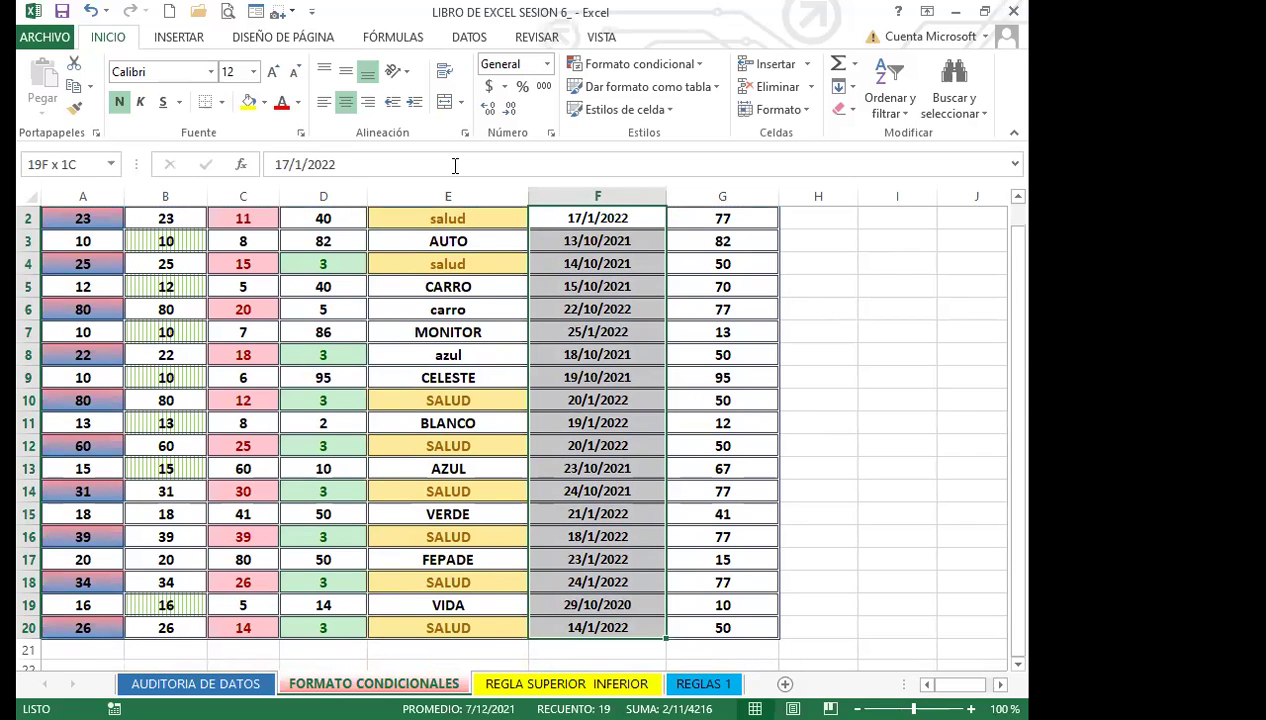
scroll(452, 163, "up", 1)
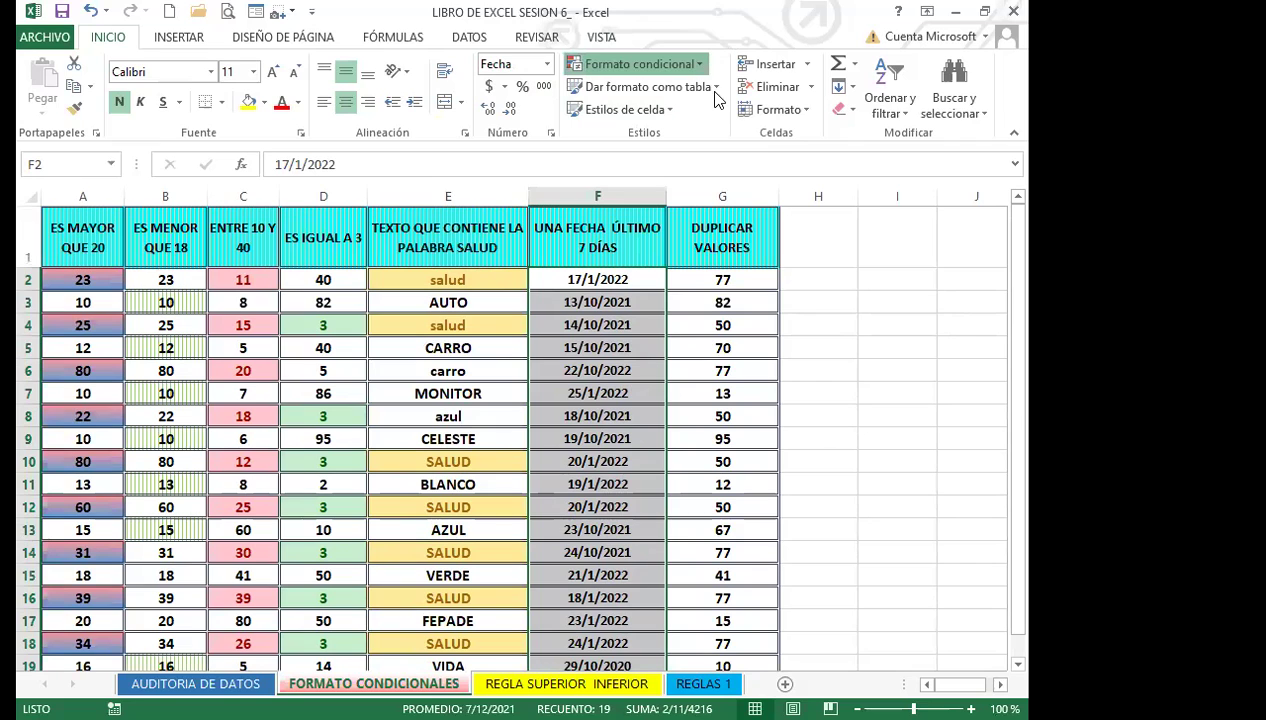
left_click(697, 67)
mouse_move(680, 99)
left_click(876, 316)
left_click(369, 399)
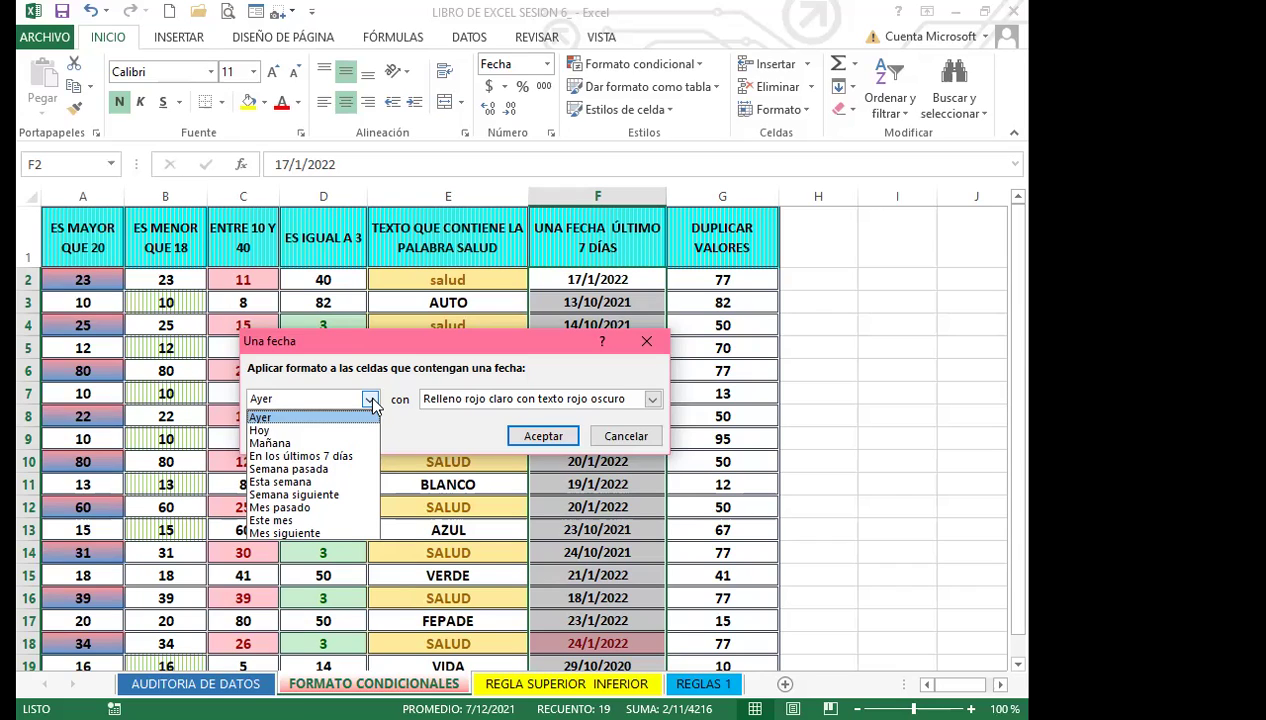
left_click(330, 457)
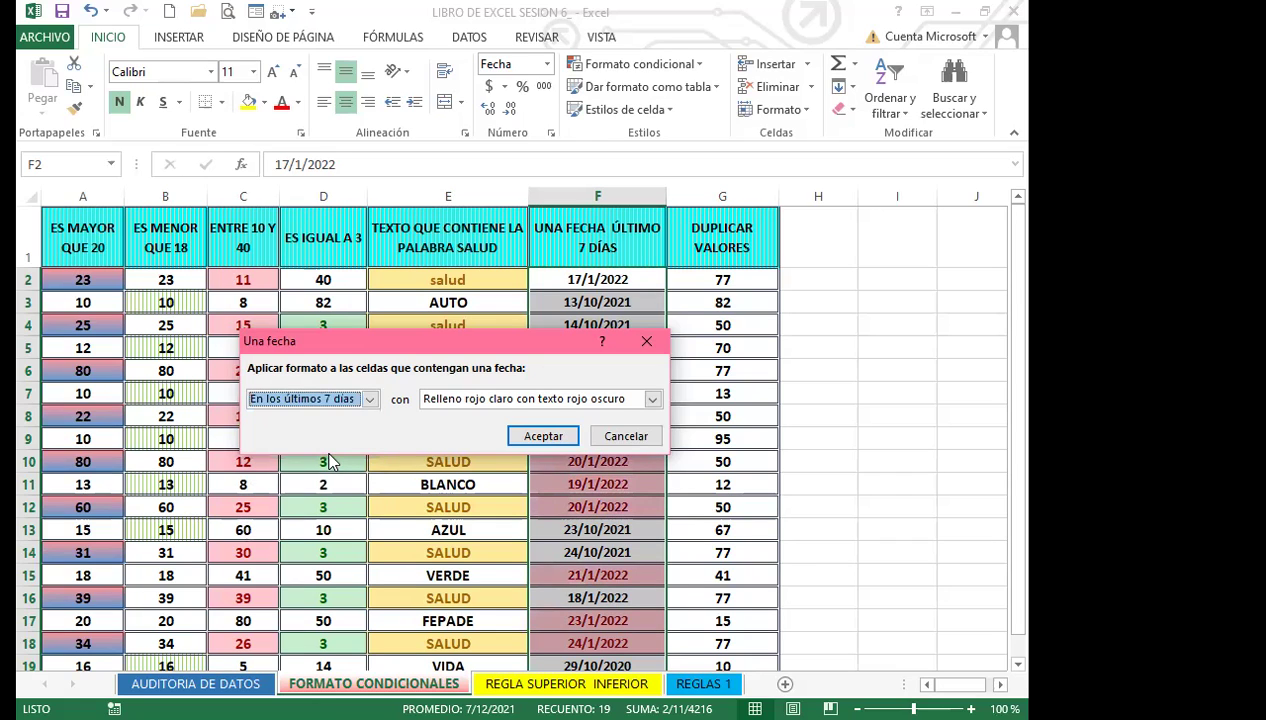
Give the date rule a custom format with a yellow-to-blue gradient fill, and apply the rule.
left_click(652, 399)
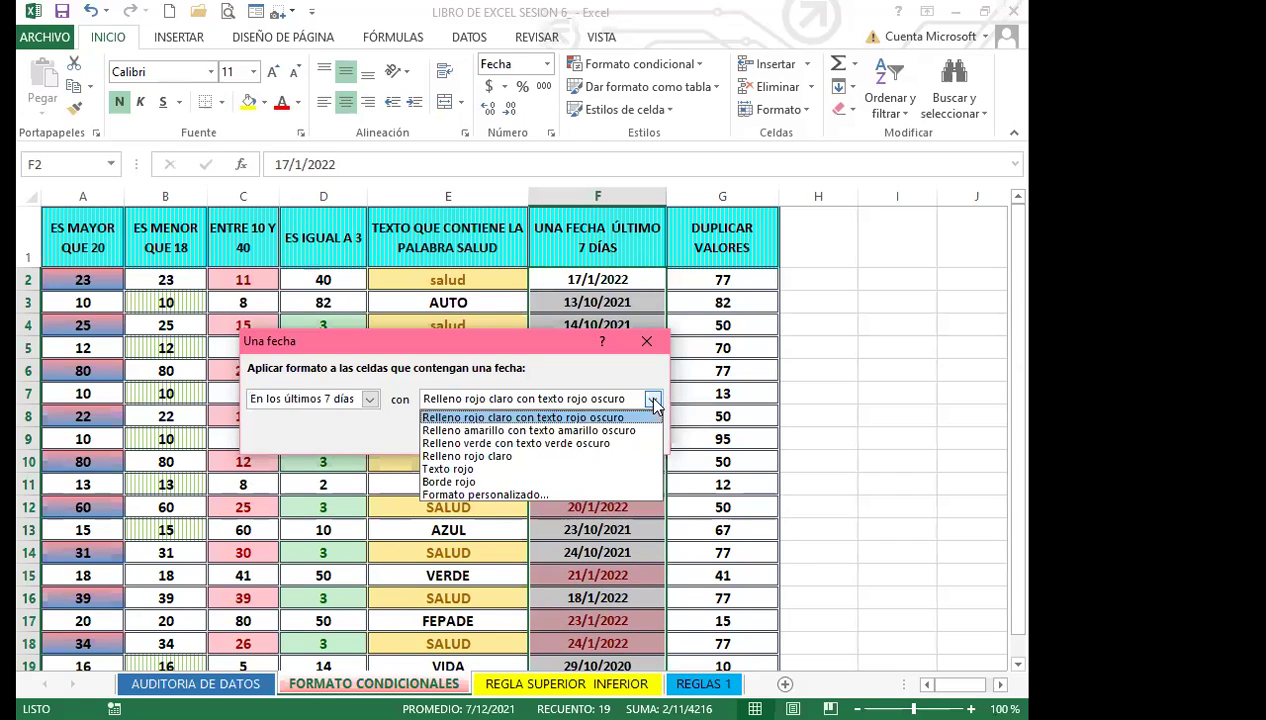
left_click(500, 491)
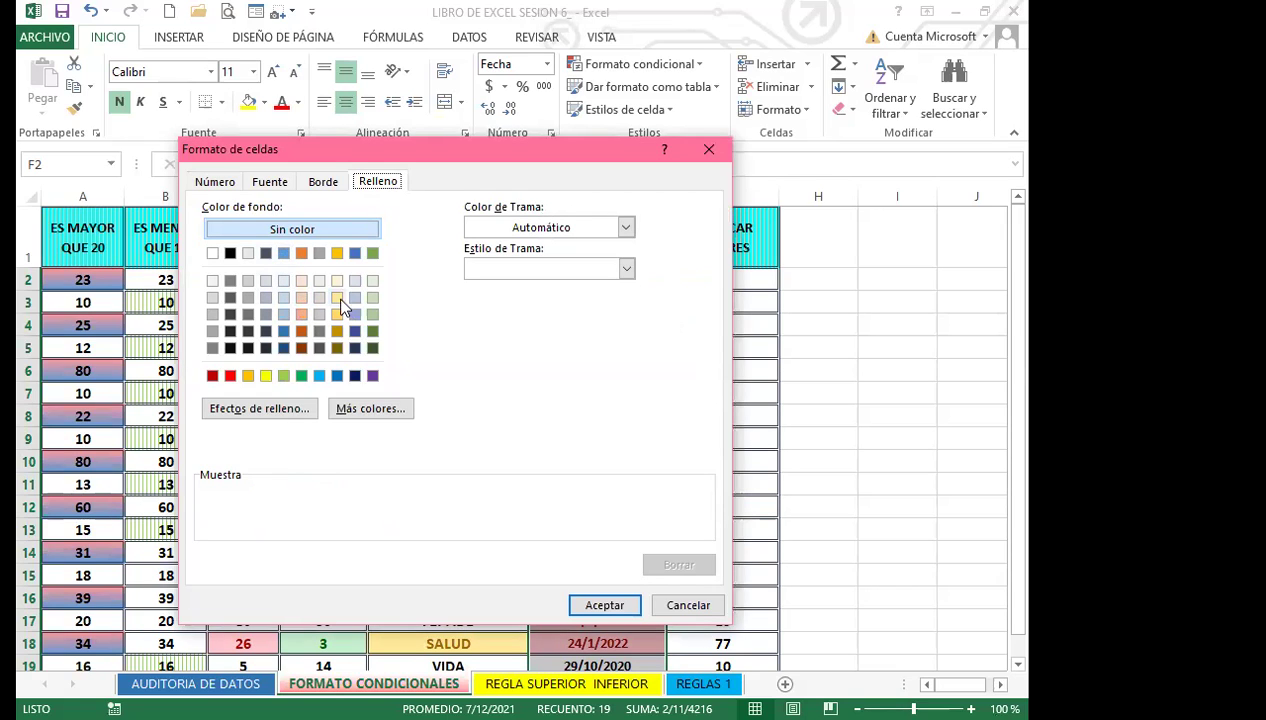
left_click(255, 410)
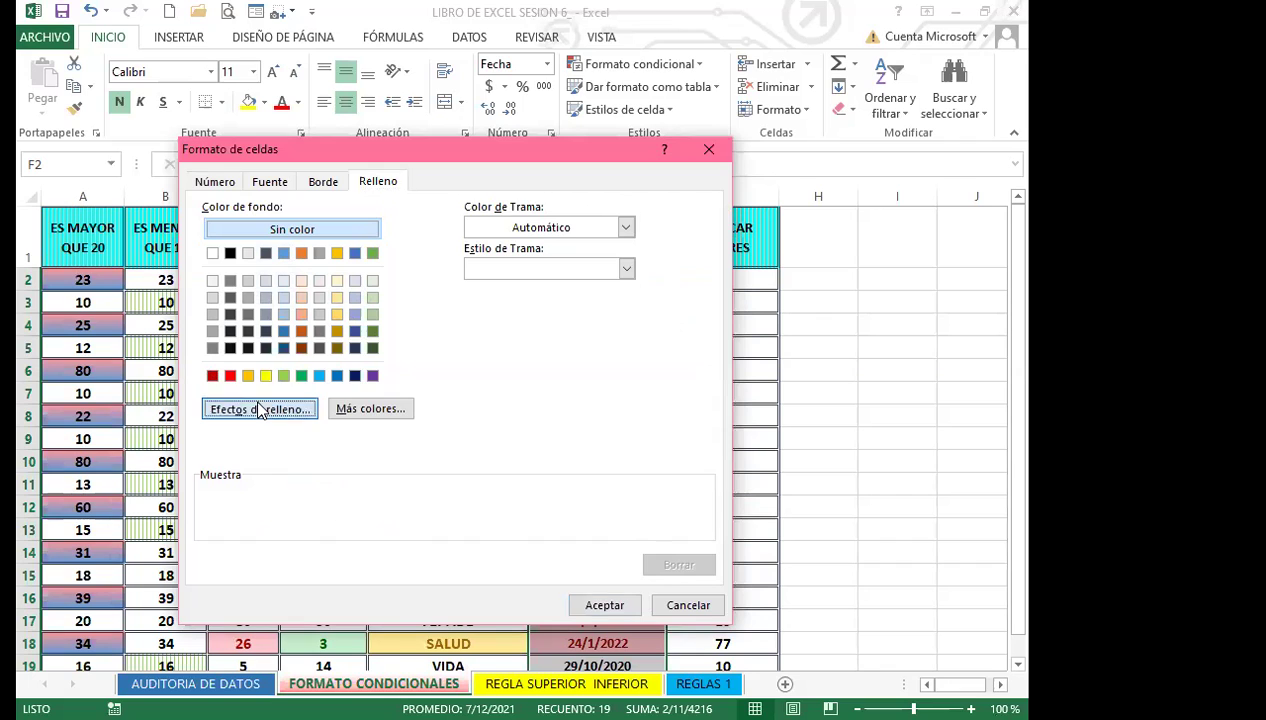
left_click(539, 258)
left_click(484, 412)
left_click(537, 592)
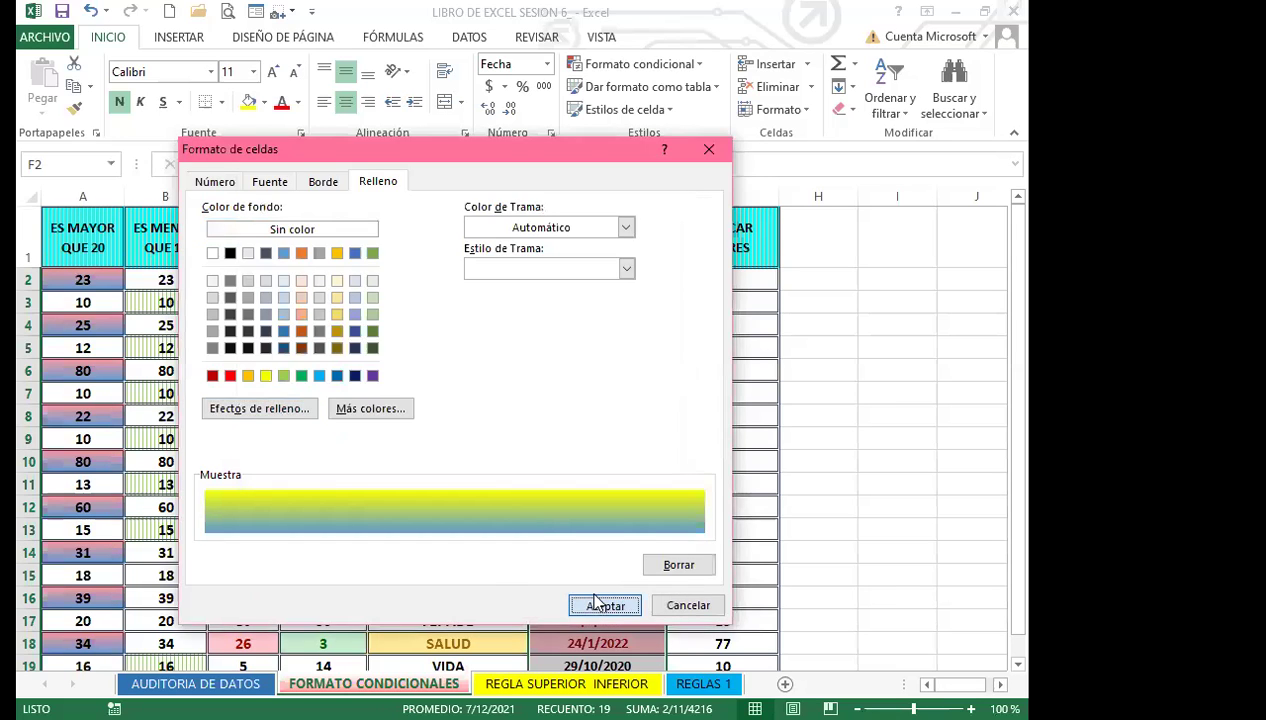
left_click(597, 605)
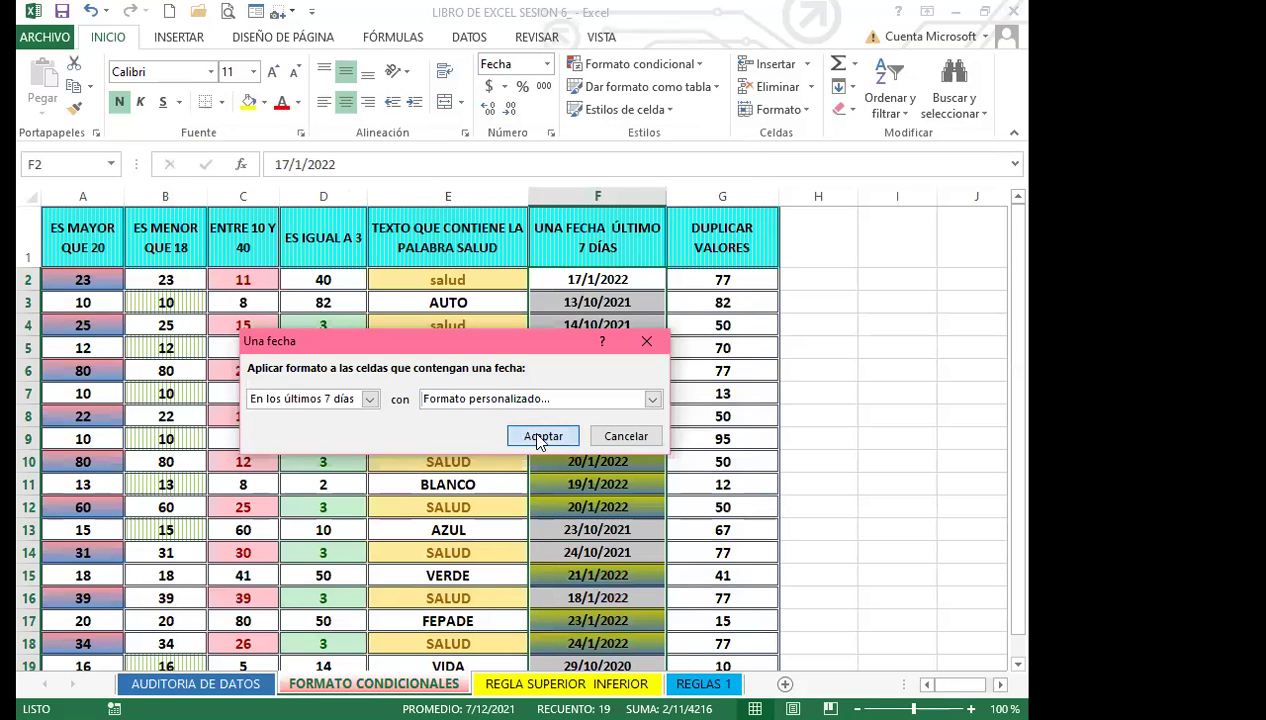
left_click(537, 437)
Start a Duplicate Values highlighting rule for cells G2 to G20.
scroll(688, 478, "down", 1)
scroll(688, 478, "down", 1)
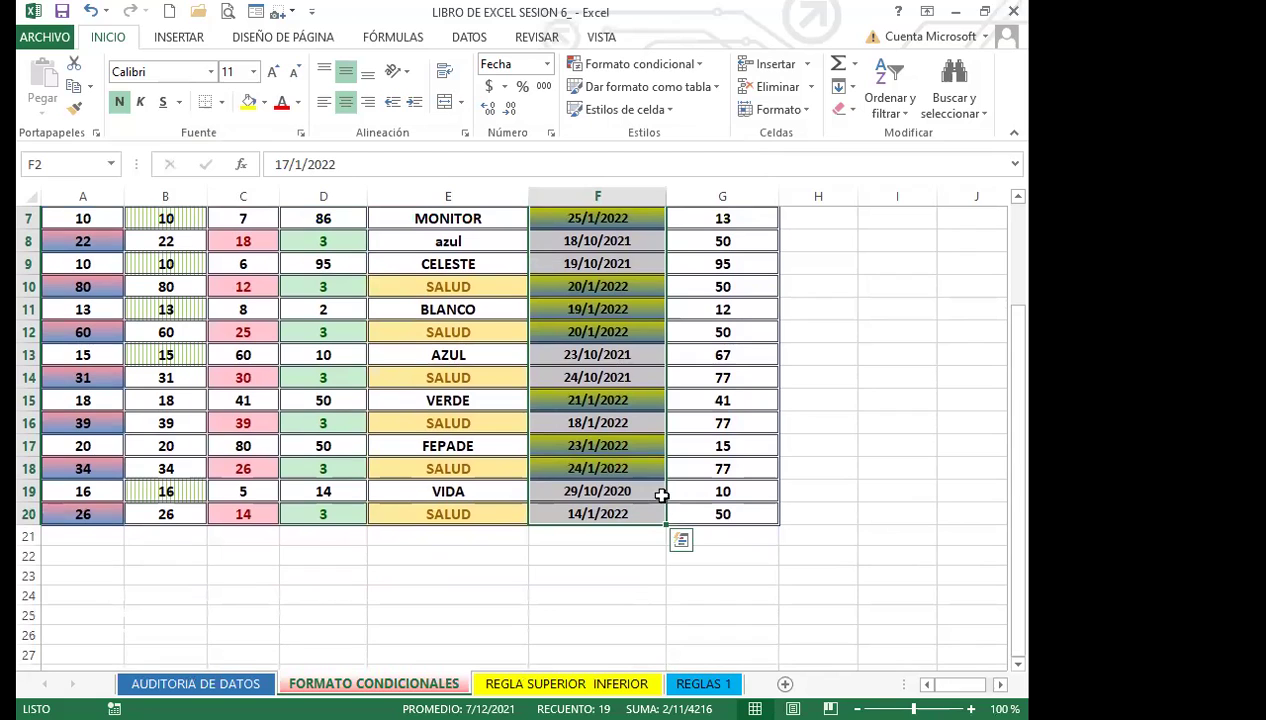
scroll(651, 482, "up", 2)
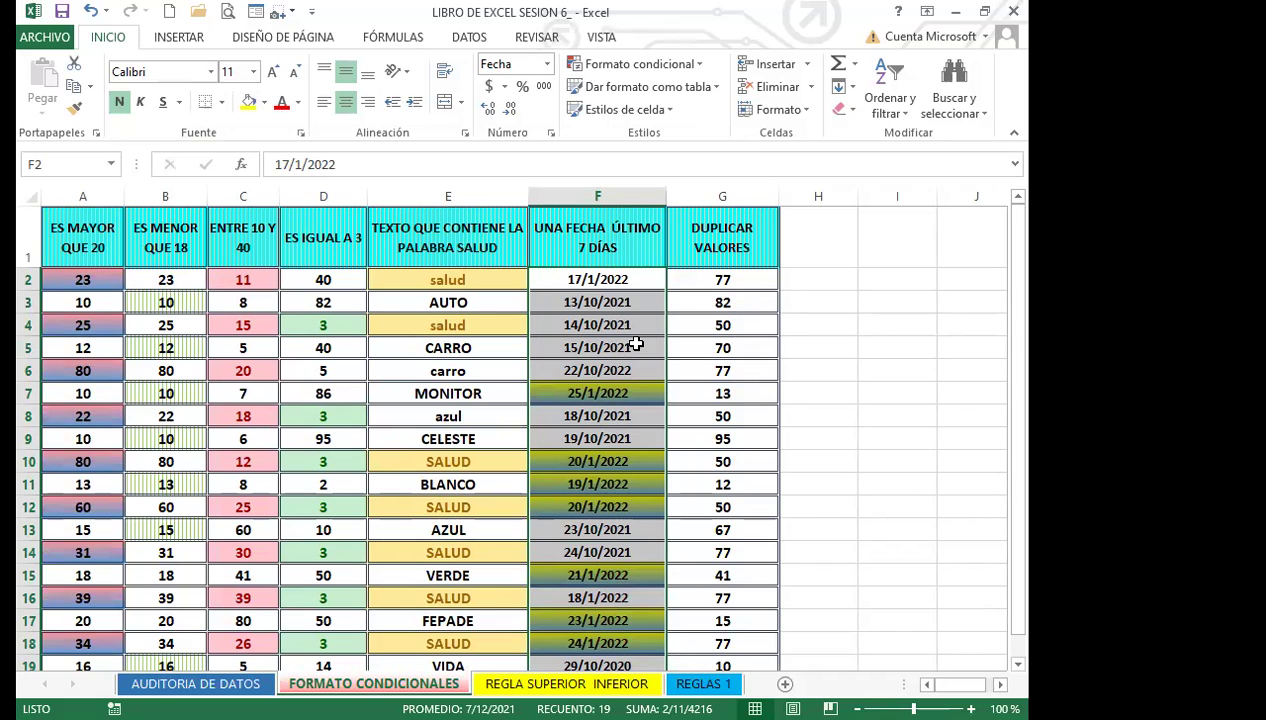
scroll(624, 370, "down", 1)
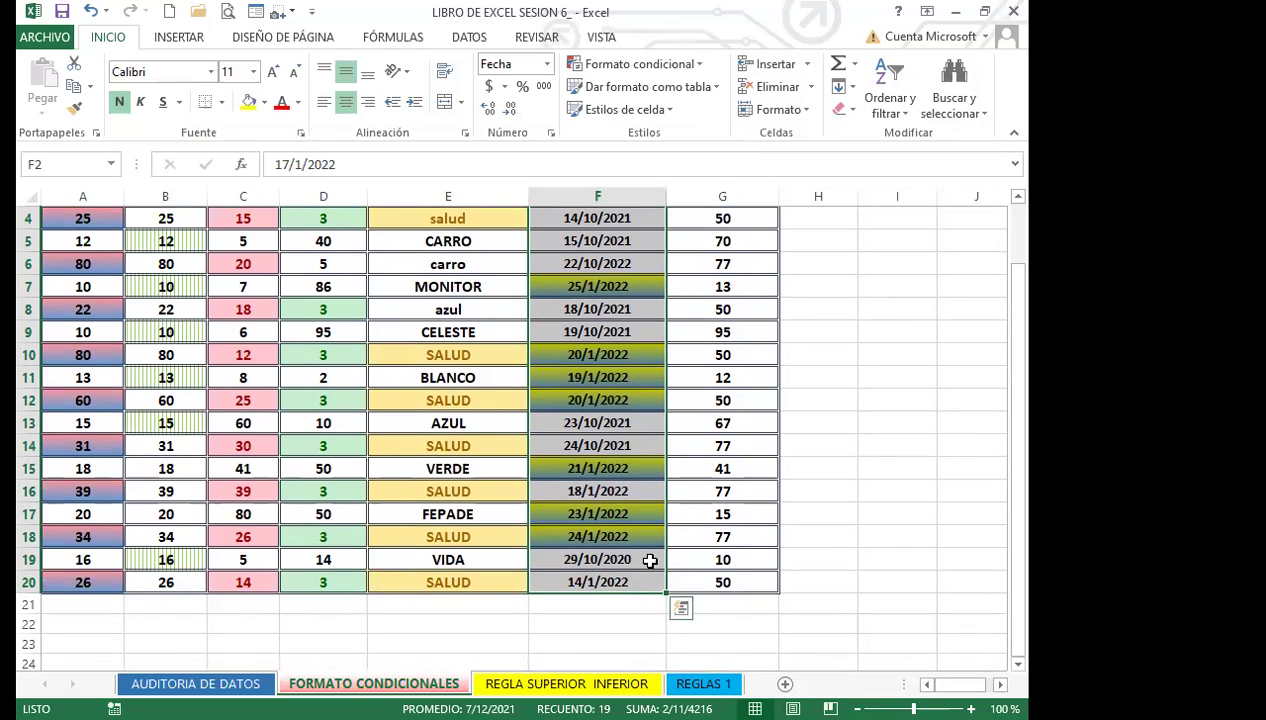
scroll(599, 447, "up", 1)
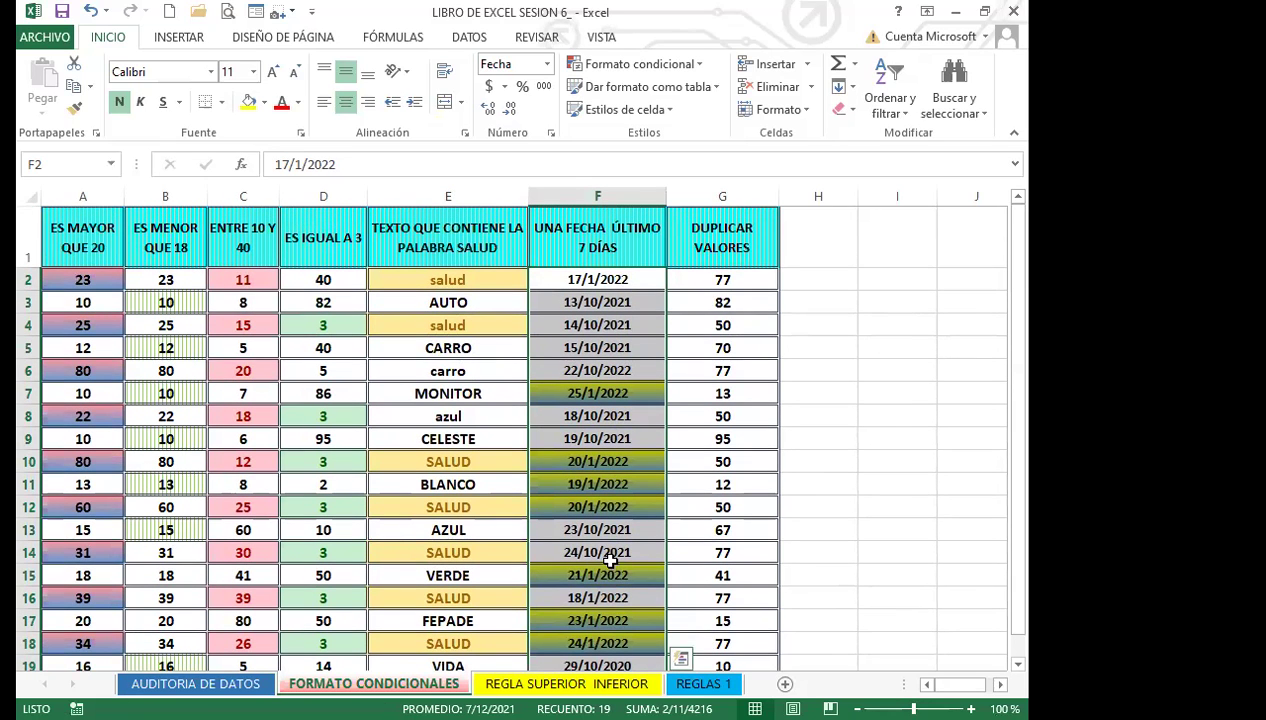
left_click(760, 282)
left_click_drag(752, 274, 760, 628)
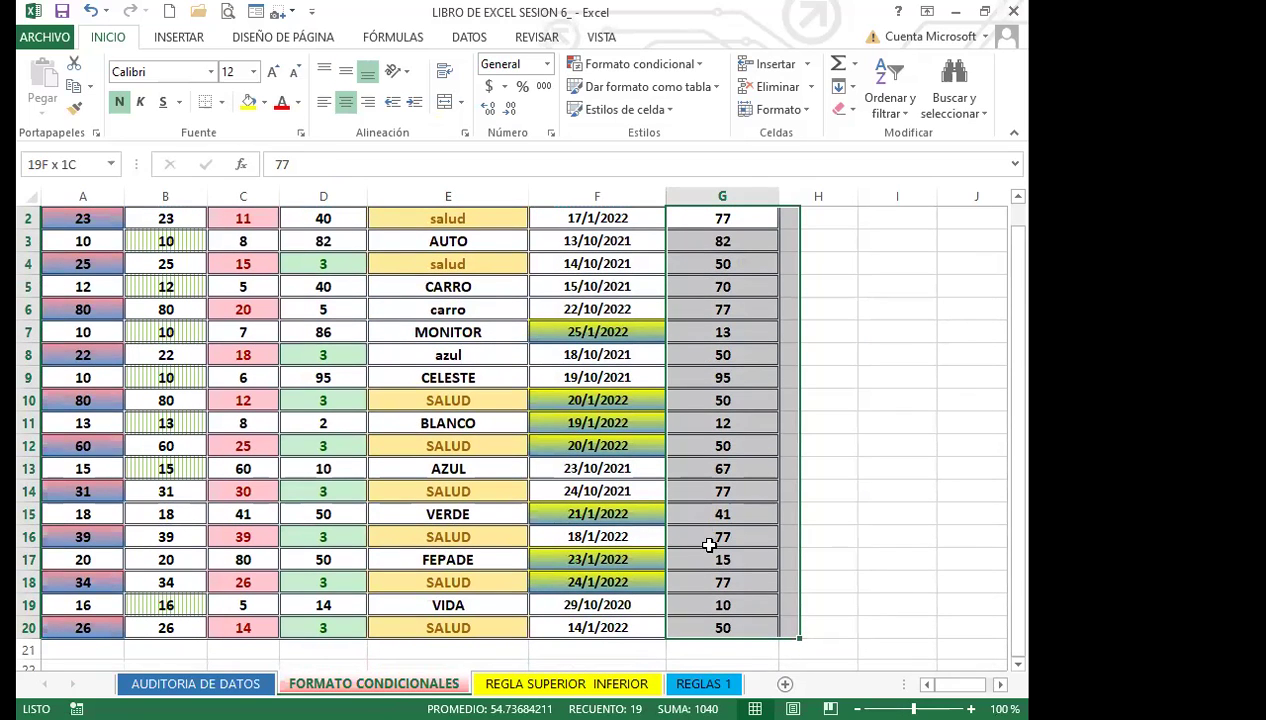
scroll(718, 514, "down", 2)
scroll(677, 393, "up", 2)
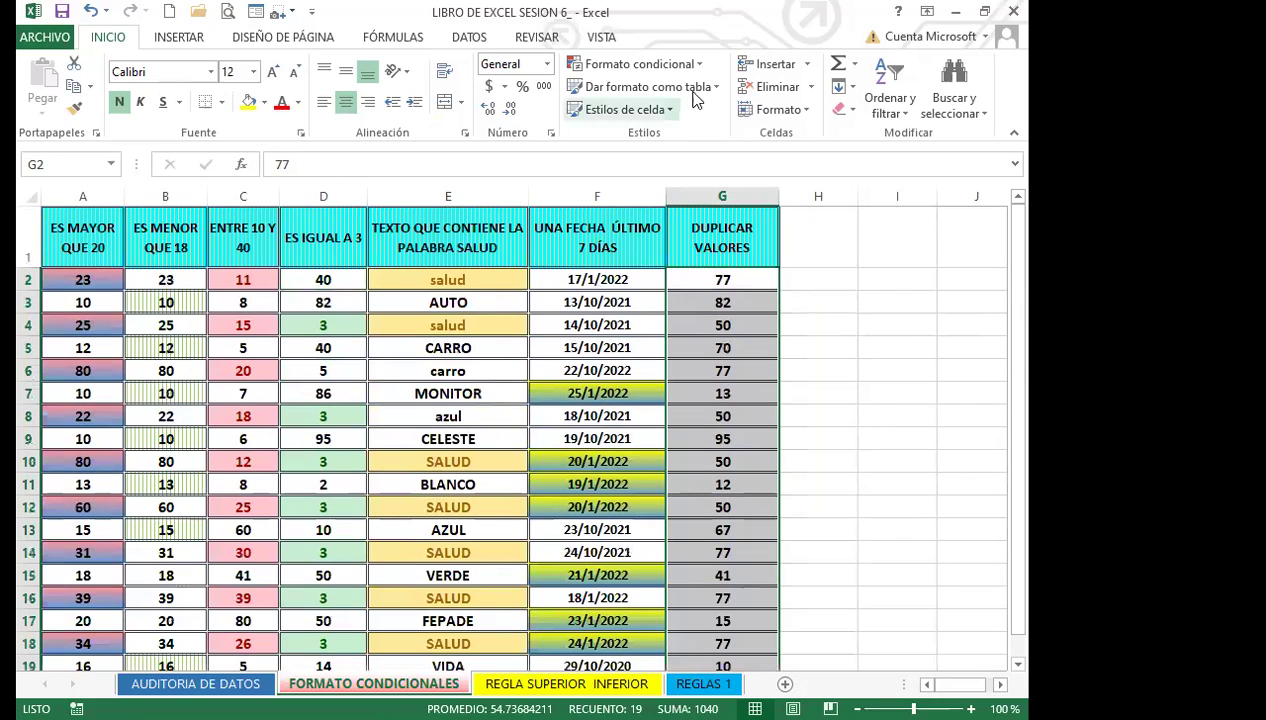
left_click(698, 66)
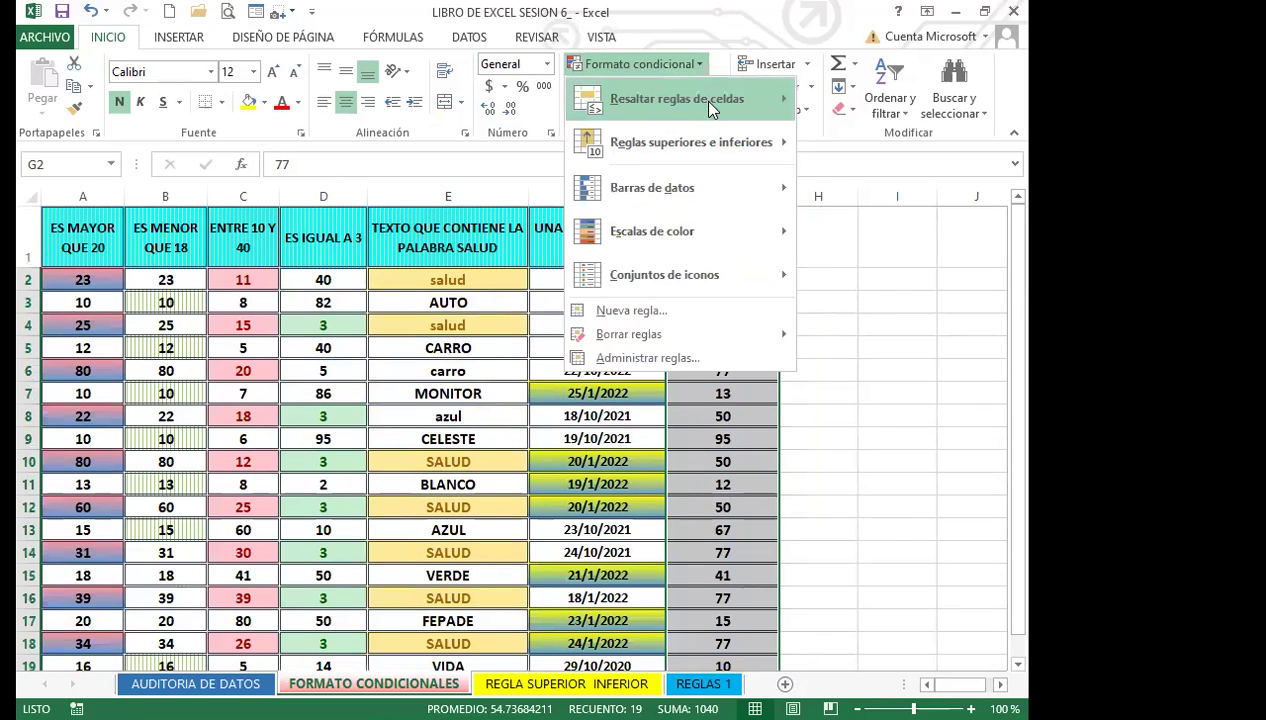
mouse_move(708, 106)
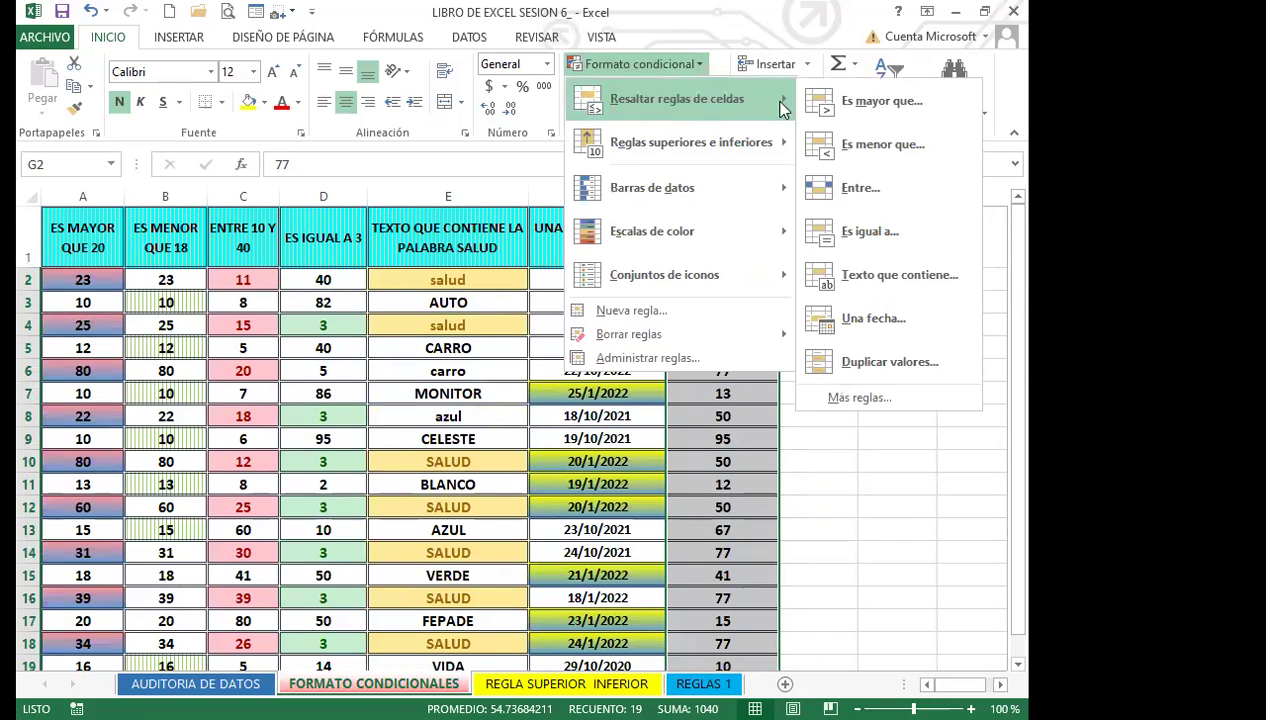
left_click(899, 362)
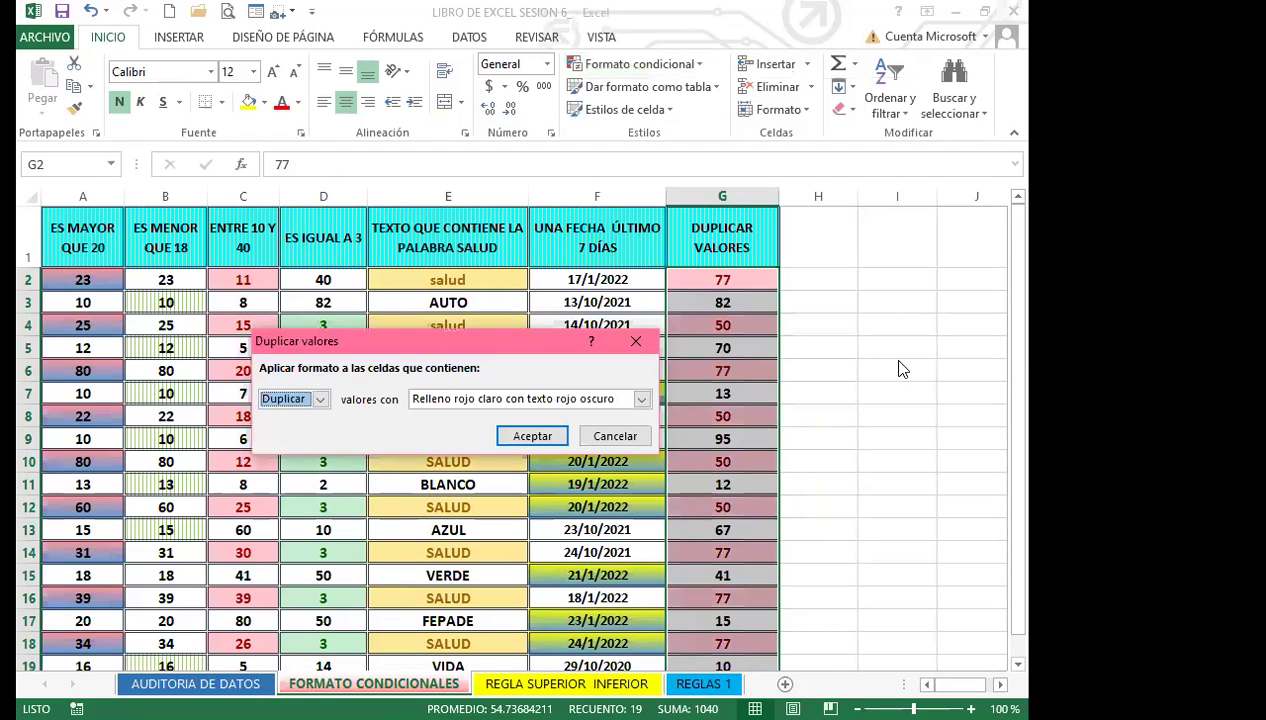
Try the rule on unique values and set it back to duplicate values.
left_click(320, 399)
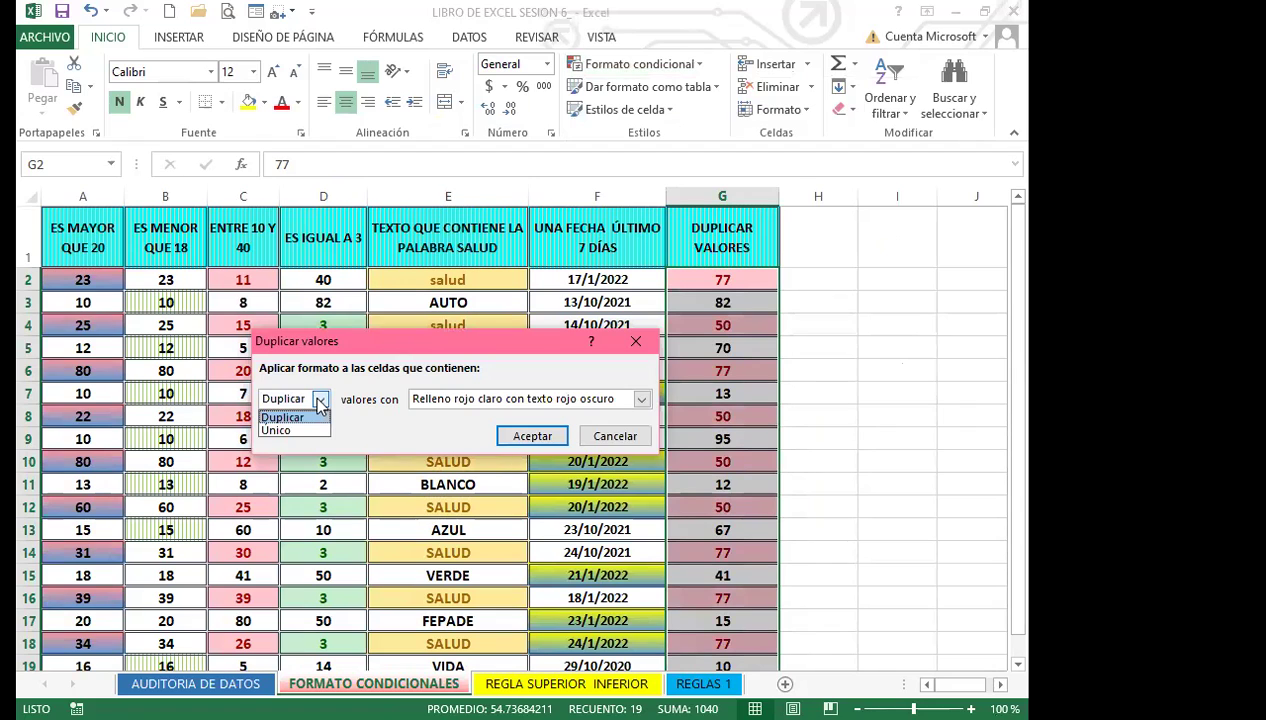
left_click(295, 429)
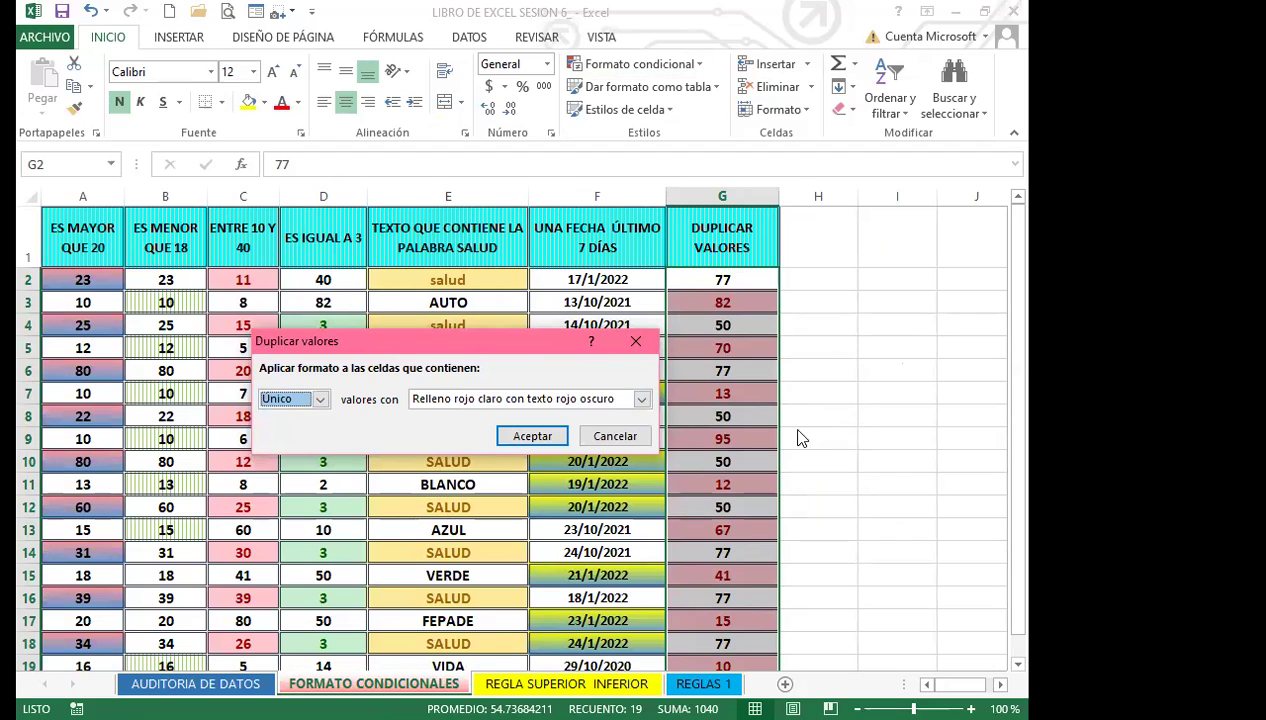
left_click(320, 398)
left_click(291, 413)
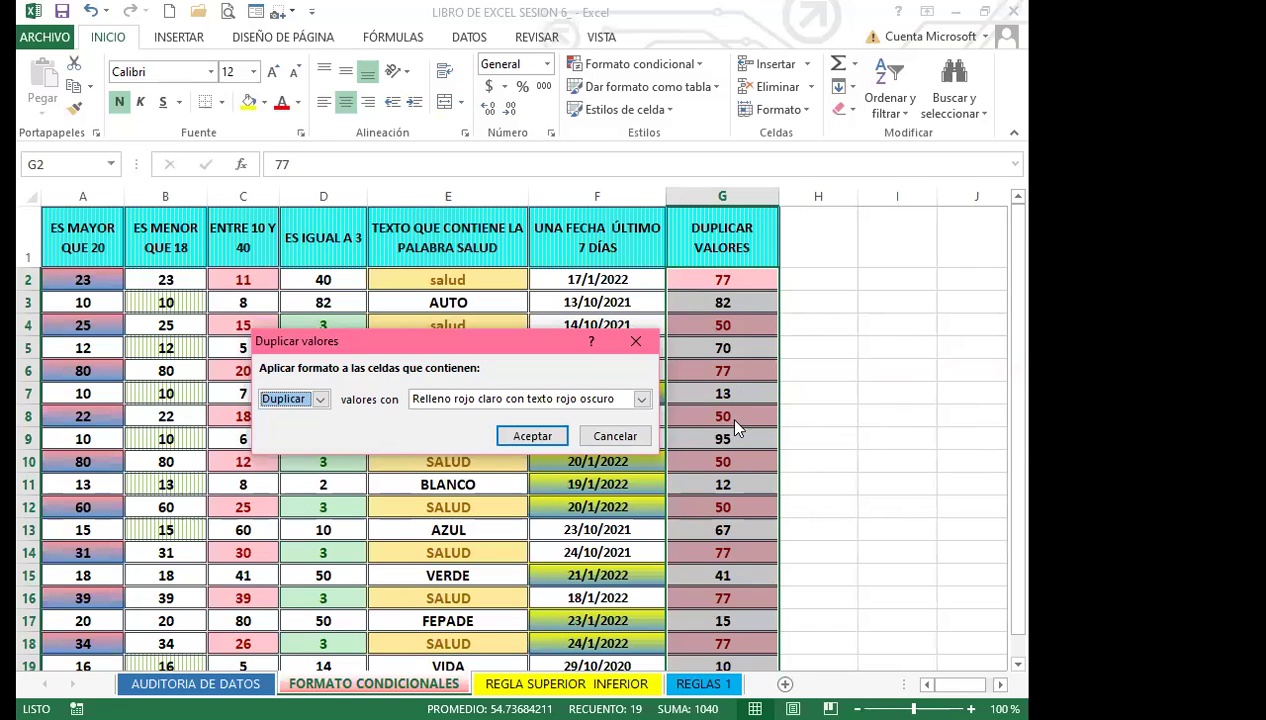
Choose a custom format for the duplicate values rule and set its font to bold black.
left_click(641, 399)
left_click(490, 494)
left_click(266, 182)
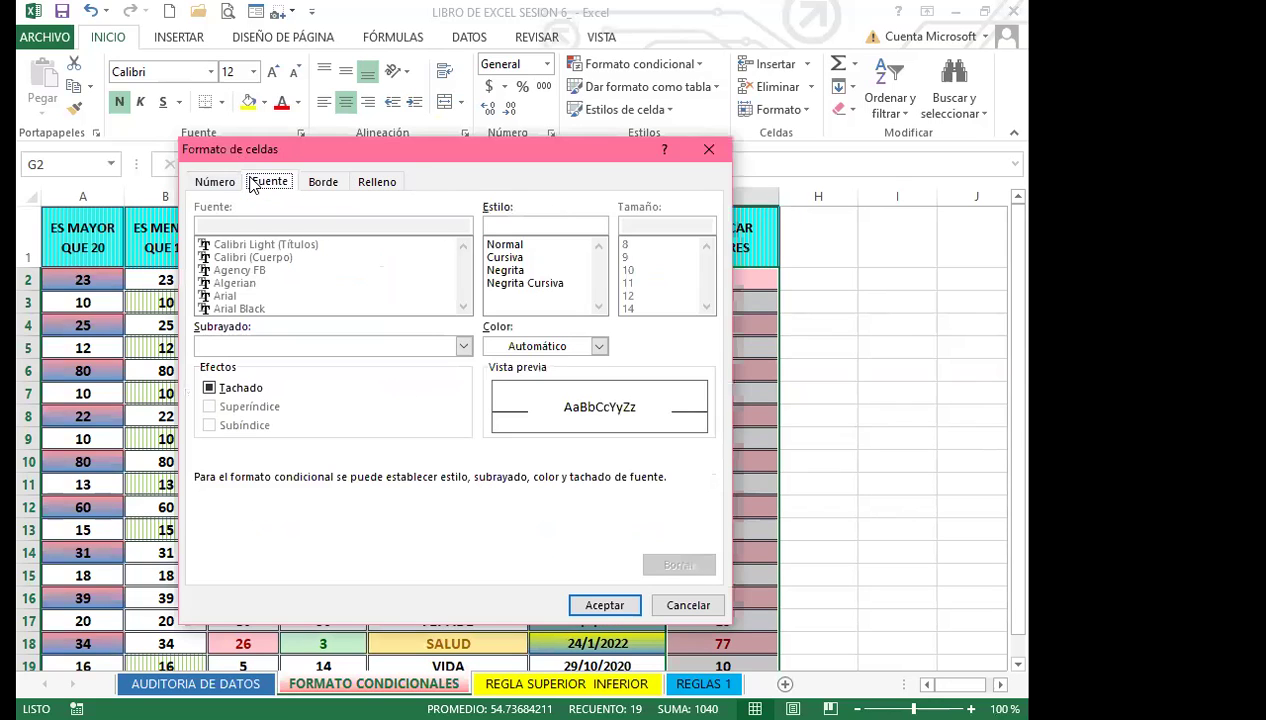
left_click(506, 283)
left_click(508, 271)
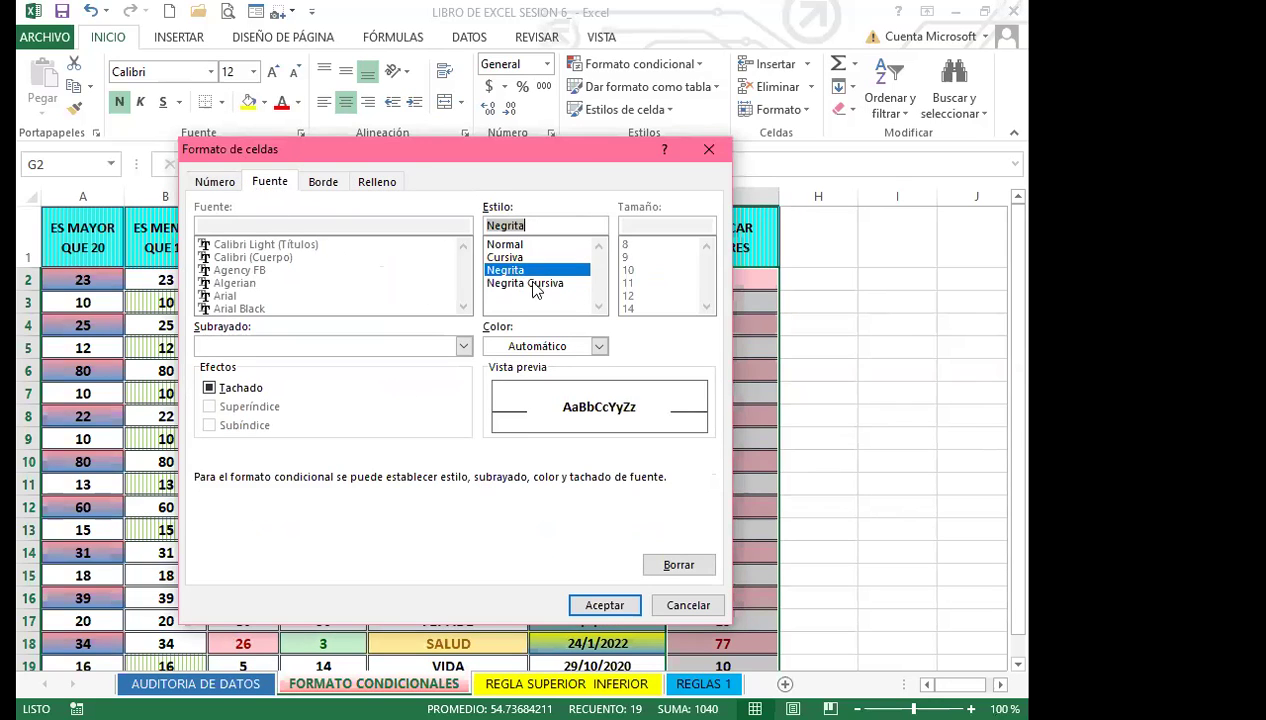
left_click(599, 346)
left_click(509, 414)
Fill the custom format with a light red horizontal stripe pattern and apply the duplicate values rule.
left_click(376, 184)
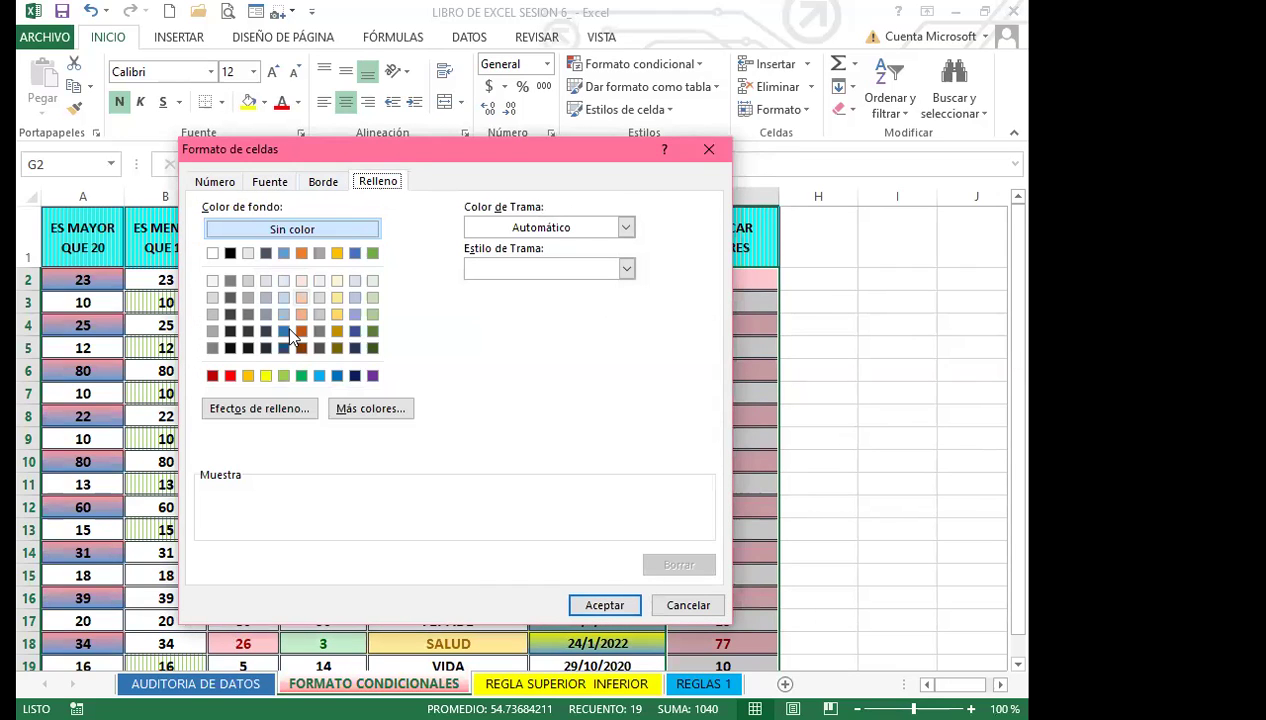
left_click(624, 227)
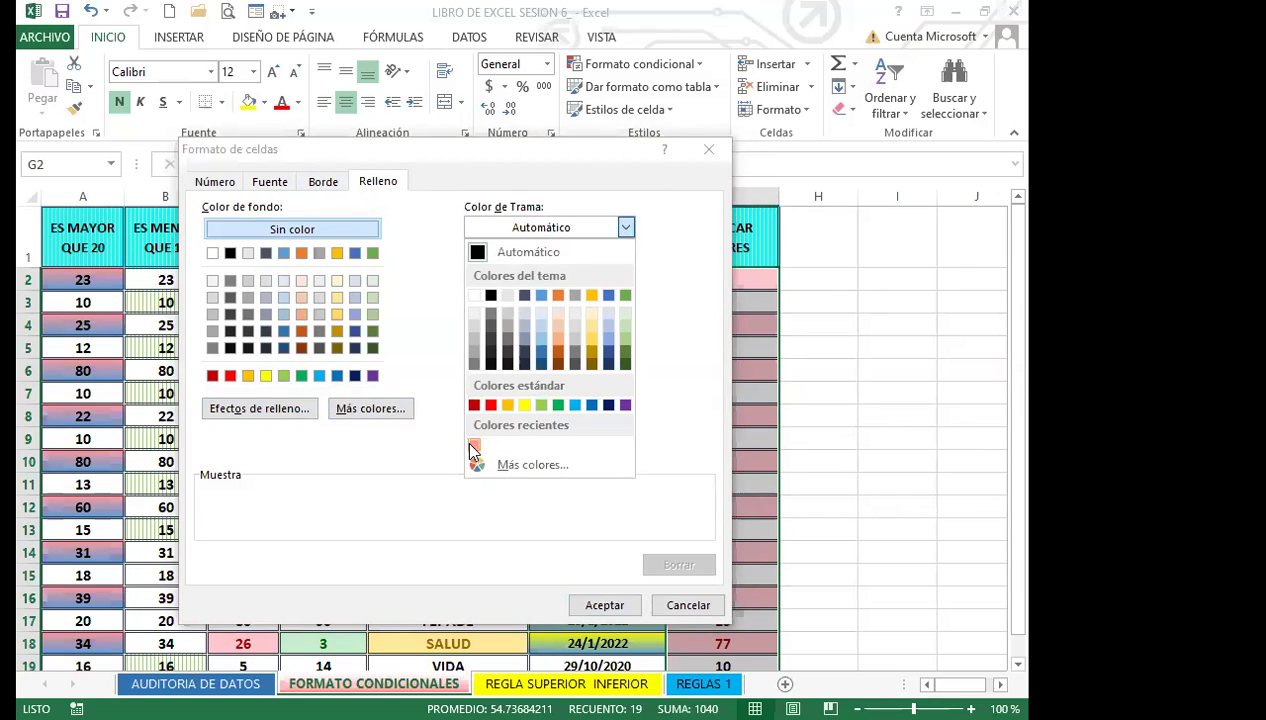
left_click(474, 446)
left_click(626, 268)
left_click(474, 348)
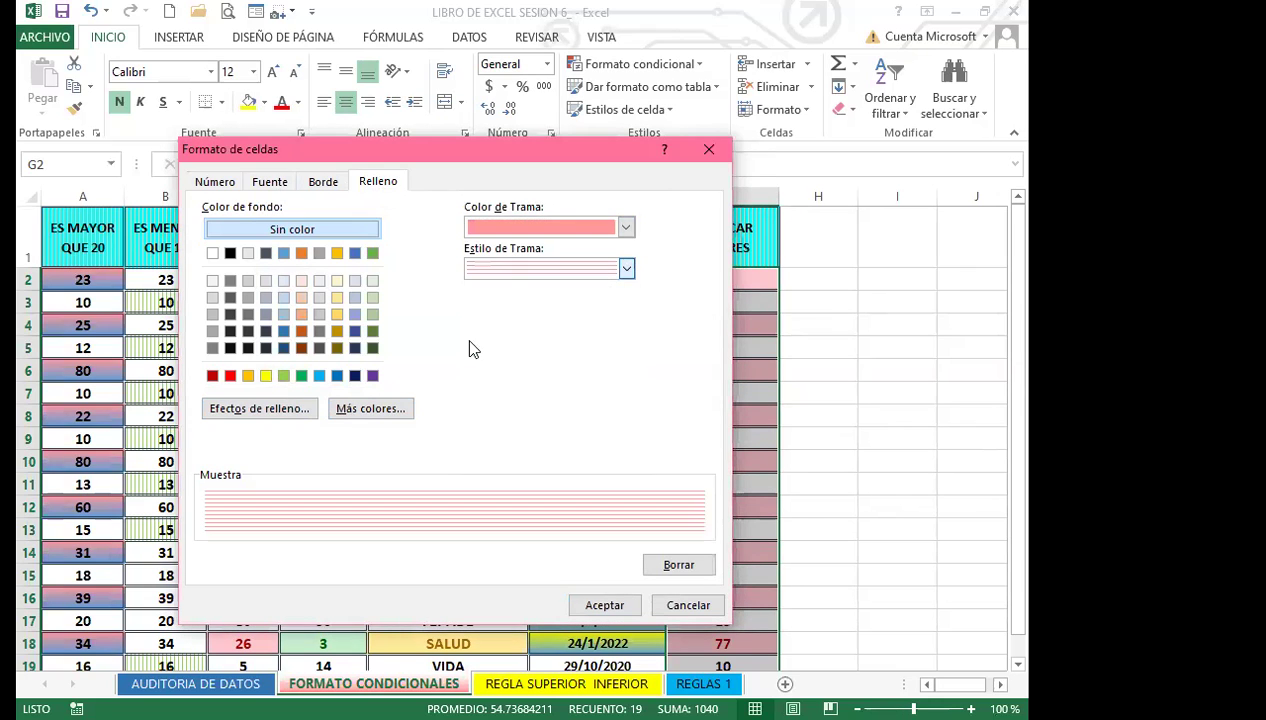
left_click(584, 604)
left_click(530, 437)
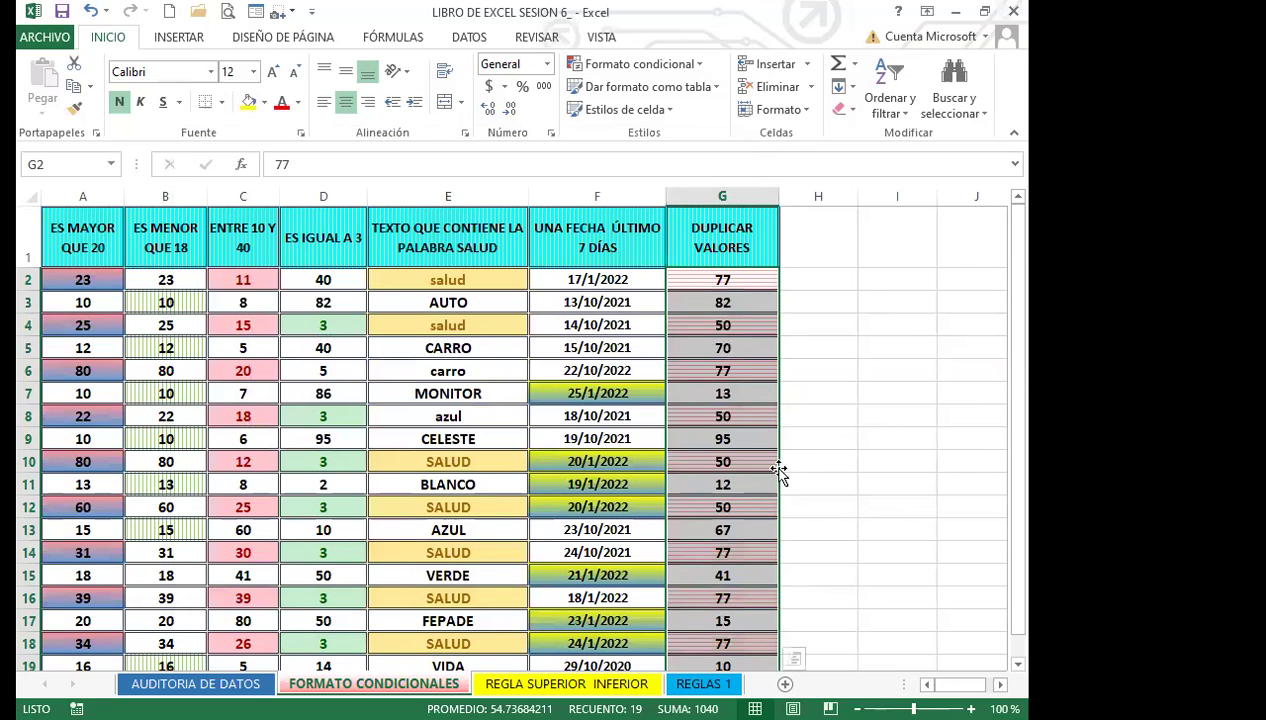
Review the conditional highlighting in all columns down to row 20.
scroll(743, 558, "down", 3)
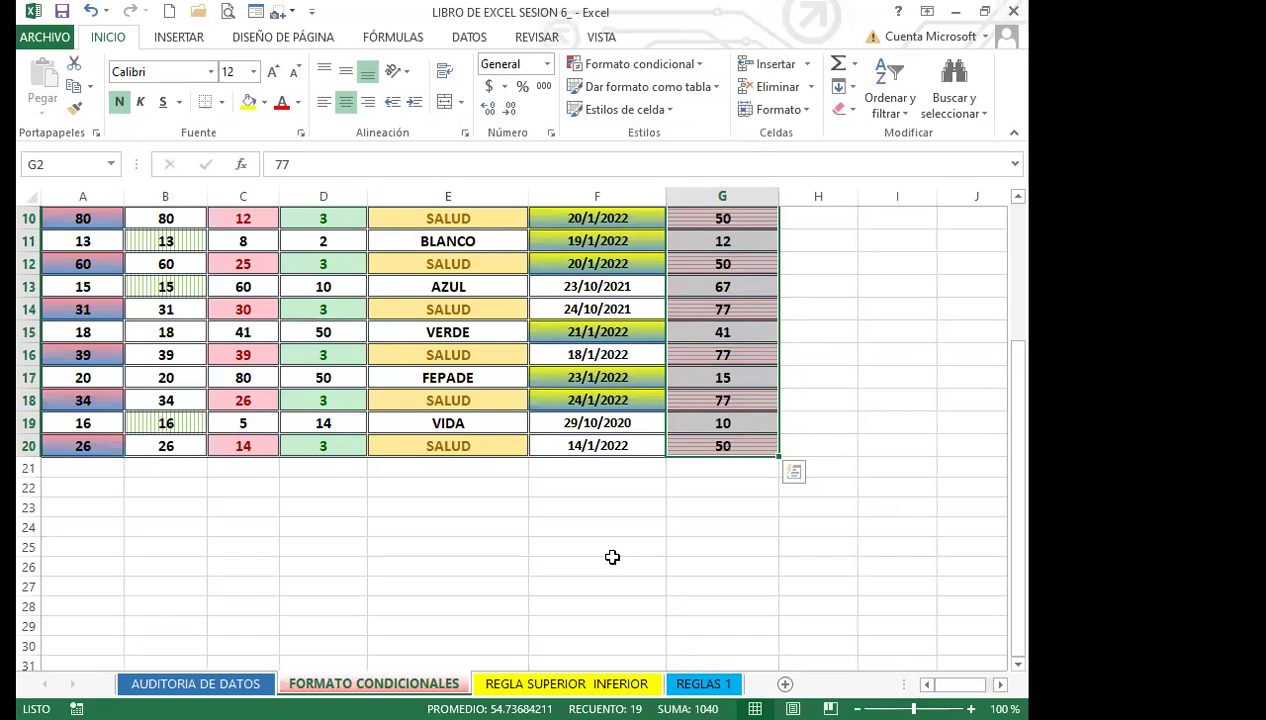
scroll(243, 463, "up", 3)
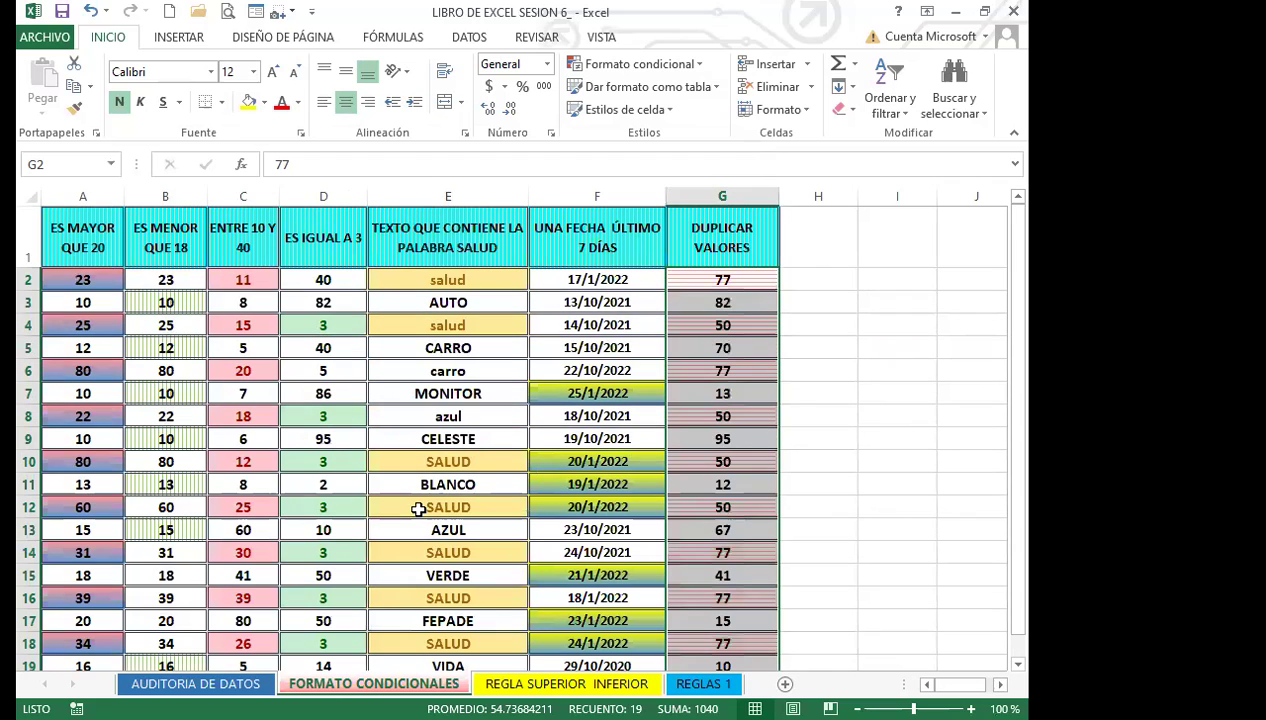
scroll(299, 507, "down", 1)
scroll(387, 540, "down", 3)
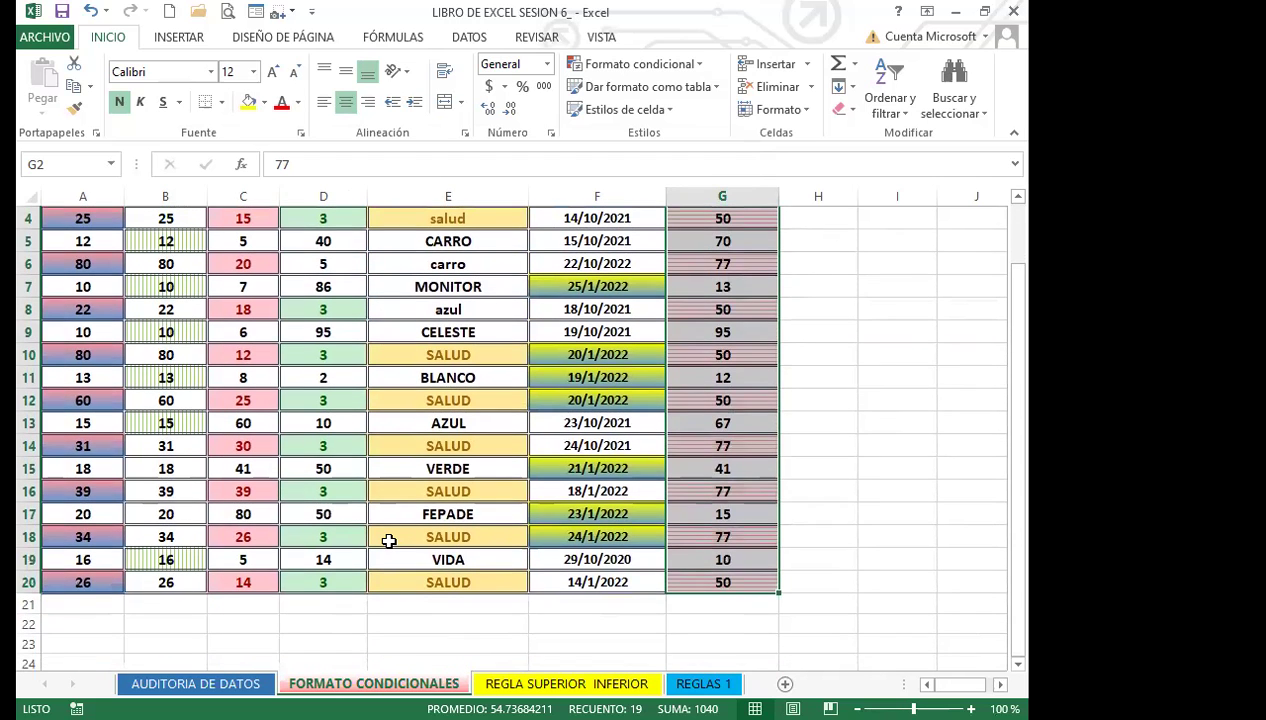
scroll(501, 539, "up", 3)
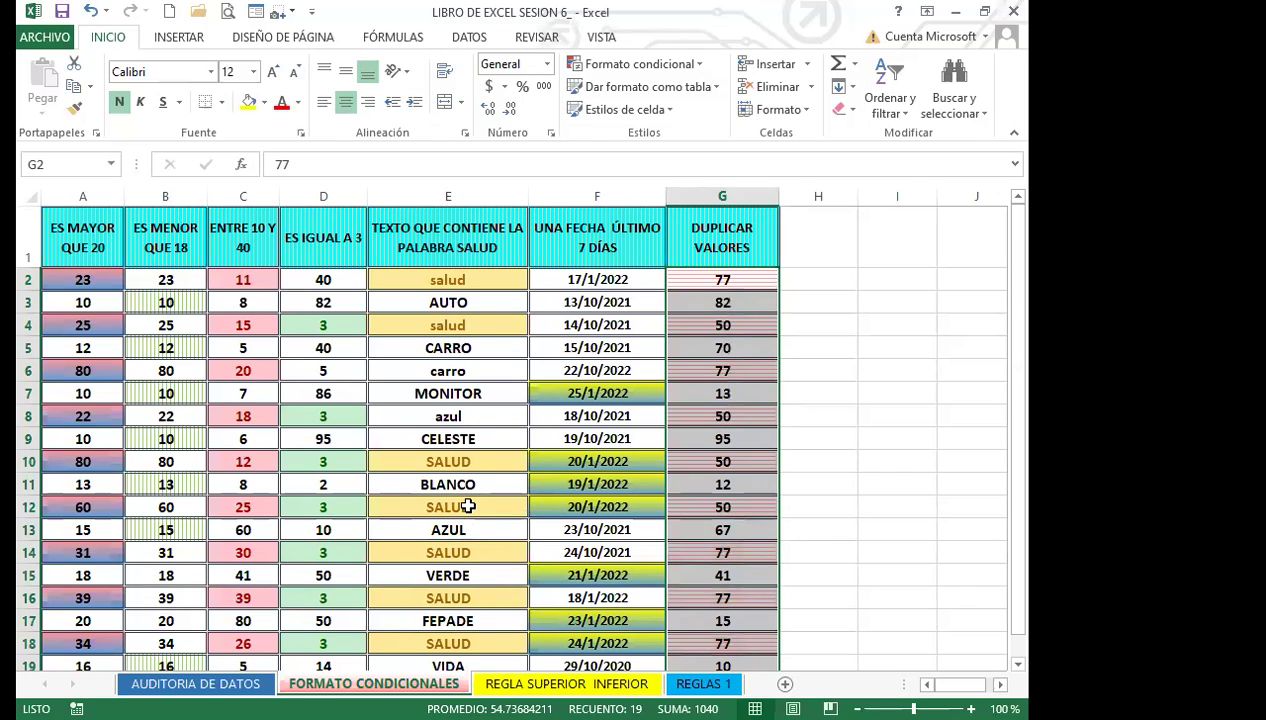
scroll(468, 507, "down", 2)
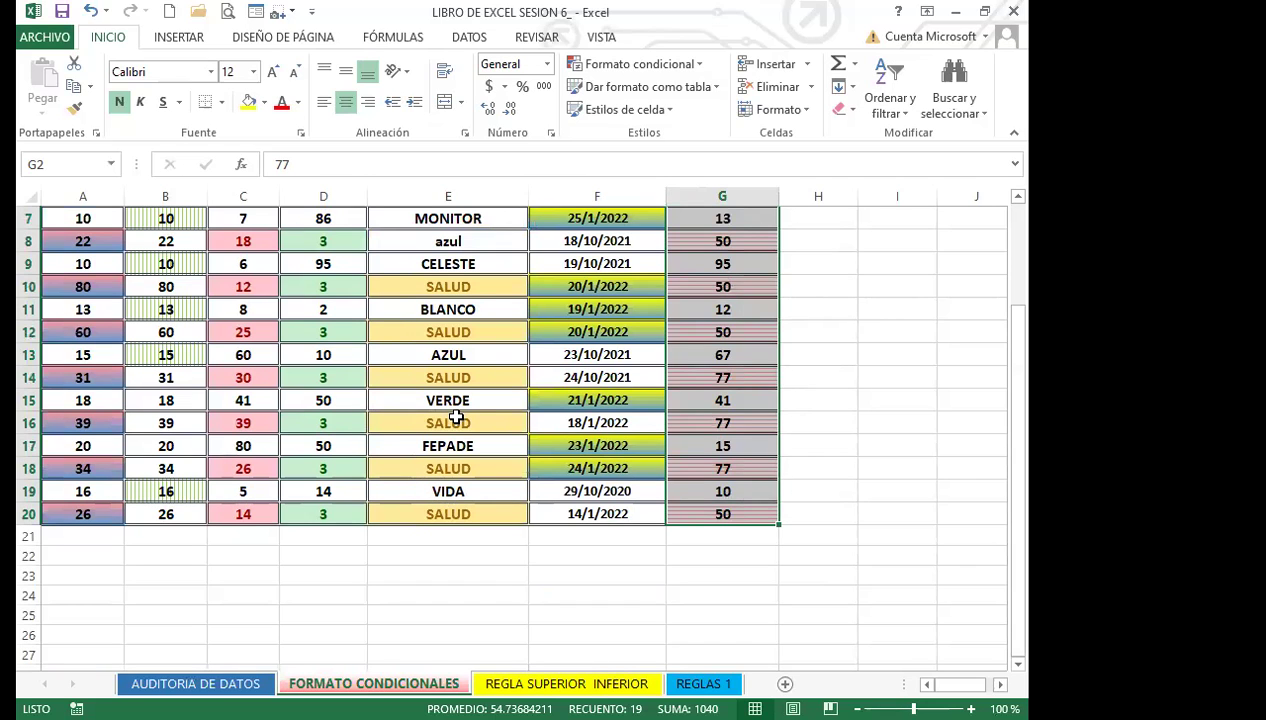
scroll(660, 410, "up", 2)
Start another Duplicate Values highlighting rule for cells G2 to G20.
left_click_drag(757, 282, 745, 627)
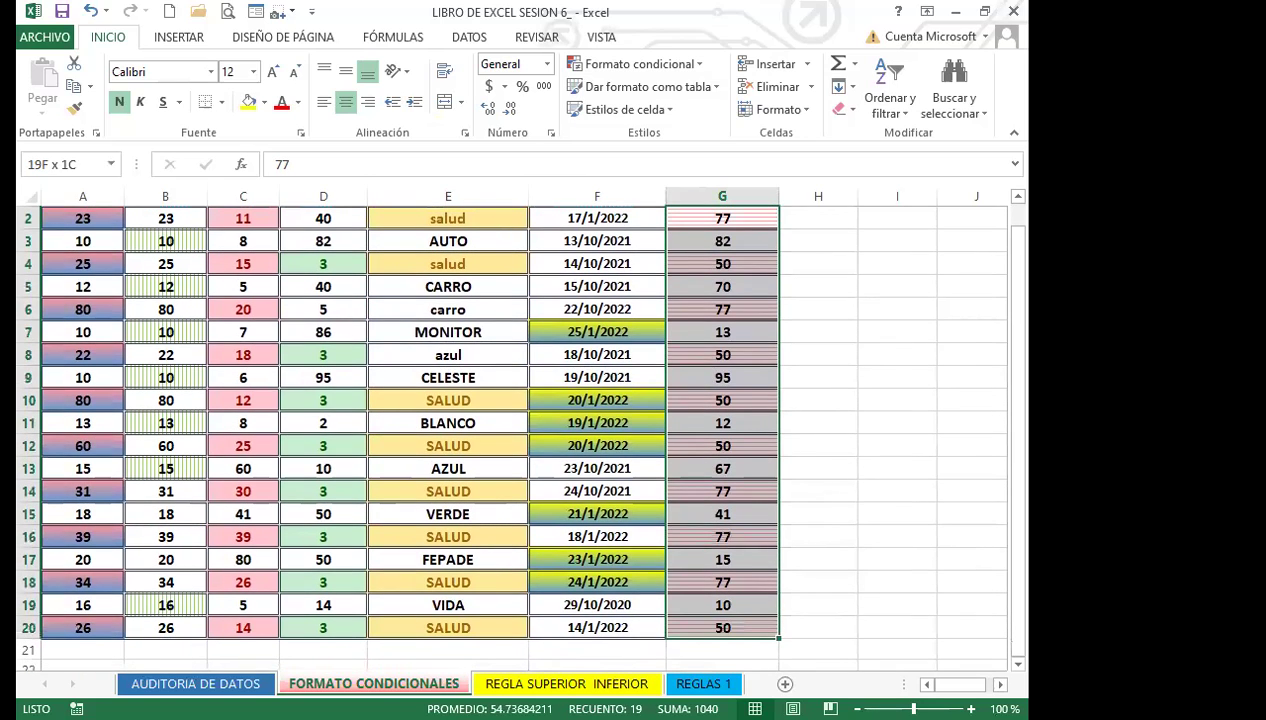
scroll(760, 560, "down", 1)
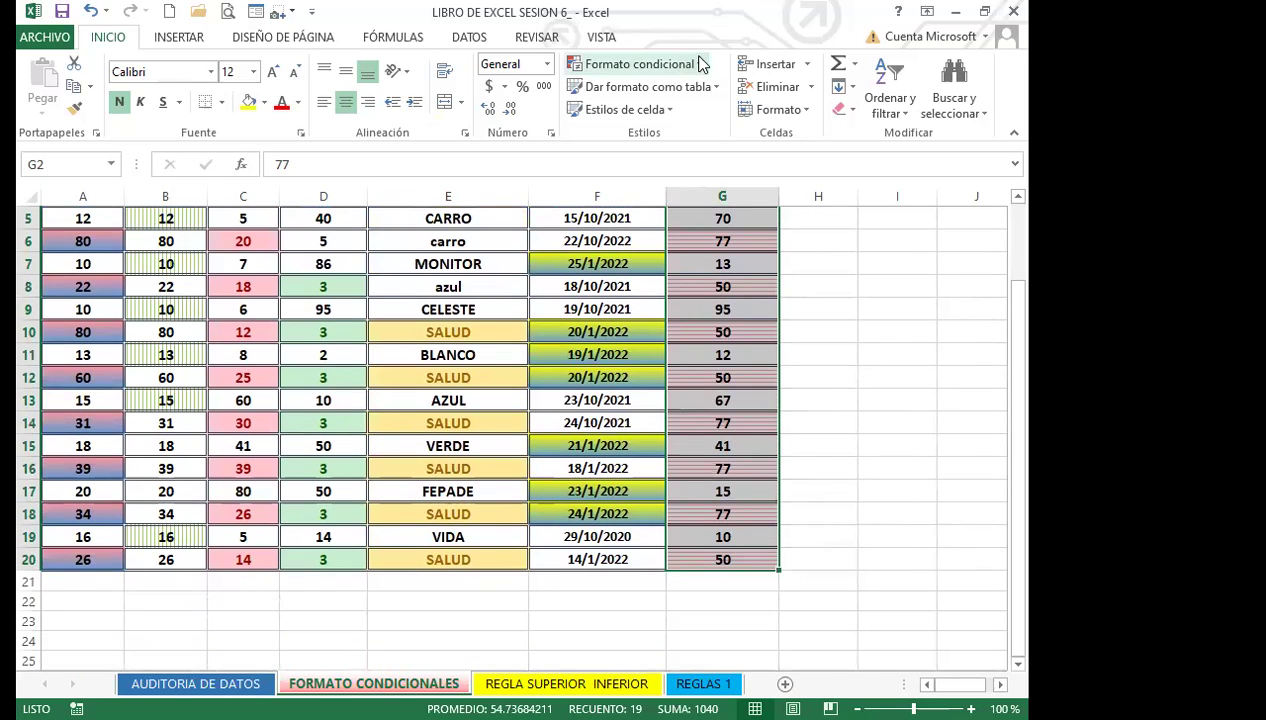
left_click(699, 64)
mouse_move(748, 96)
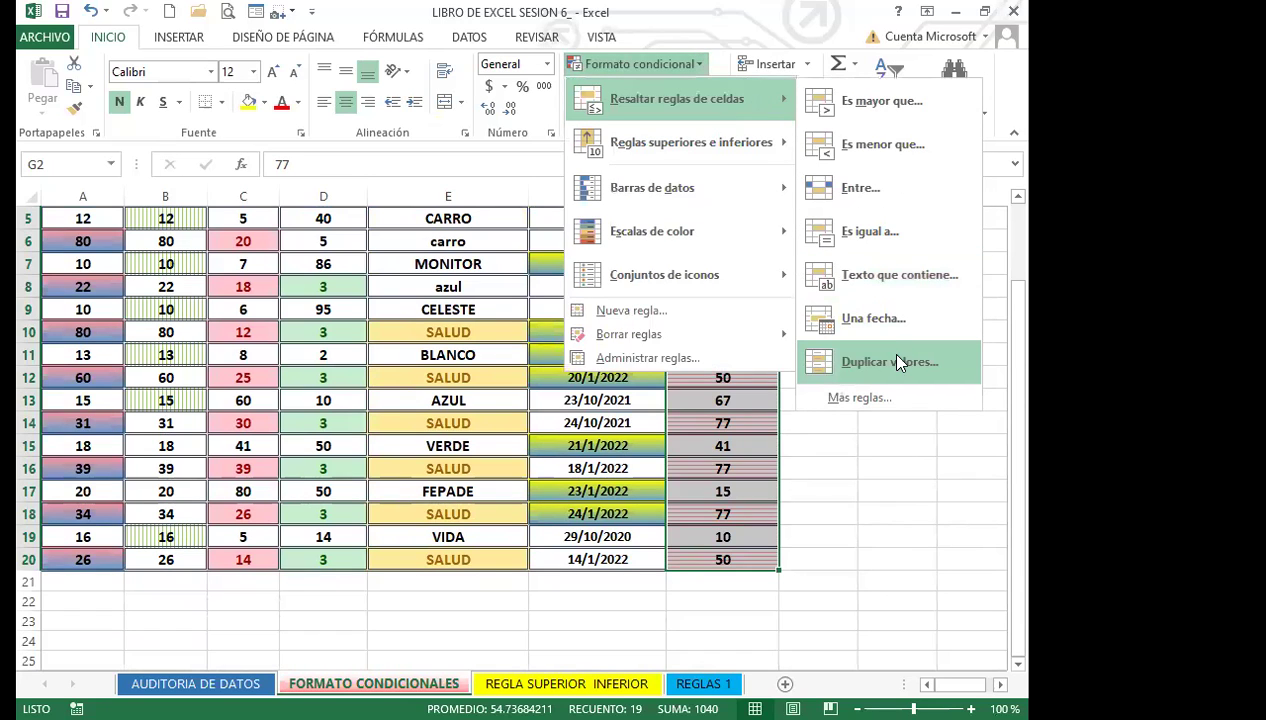
left_click(898, 362)
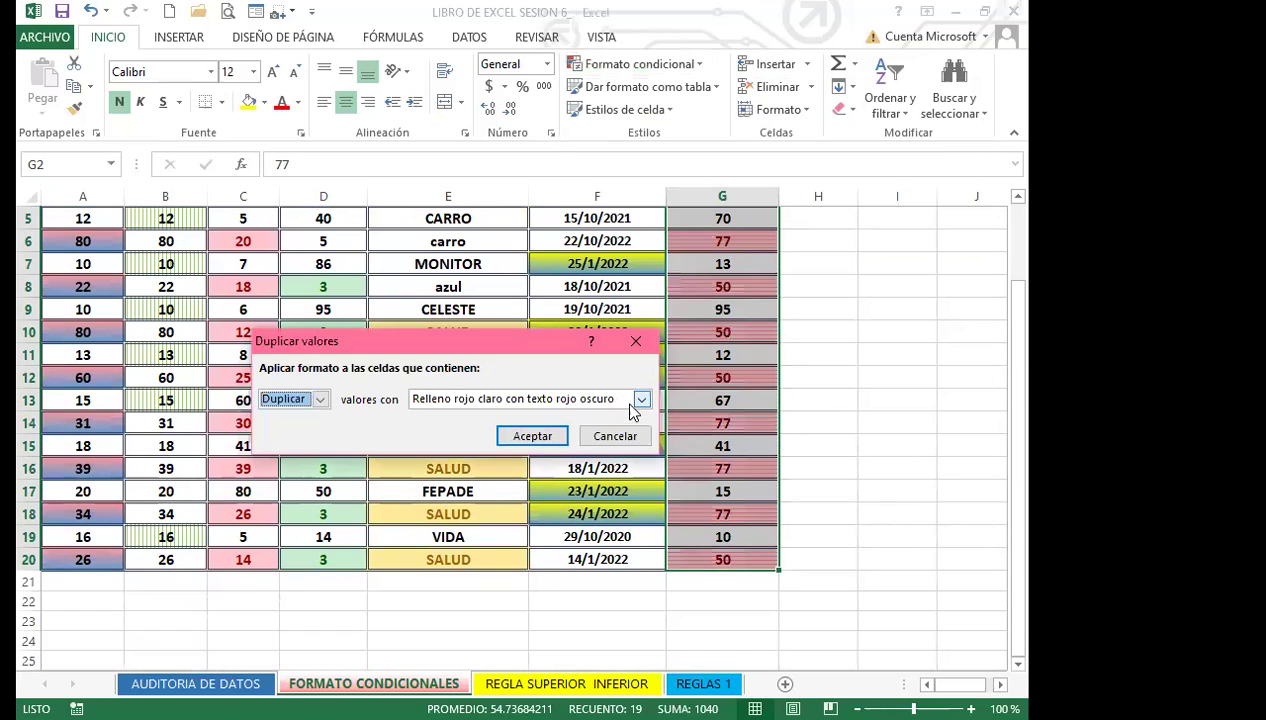
Choose a custom format for the new duplicate values rule, with a bold black font.
left_click(641, 399)
left_click(474, 493)
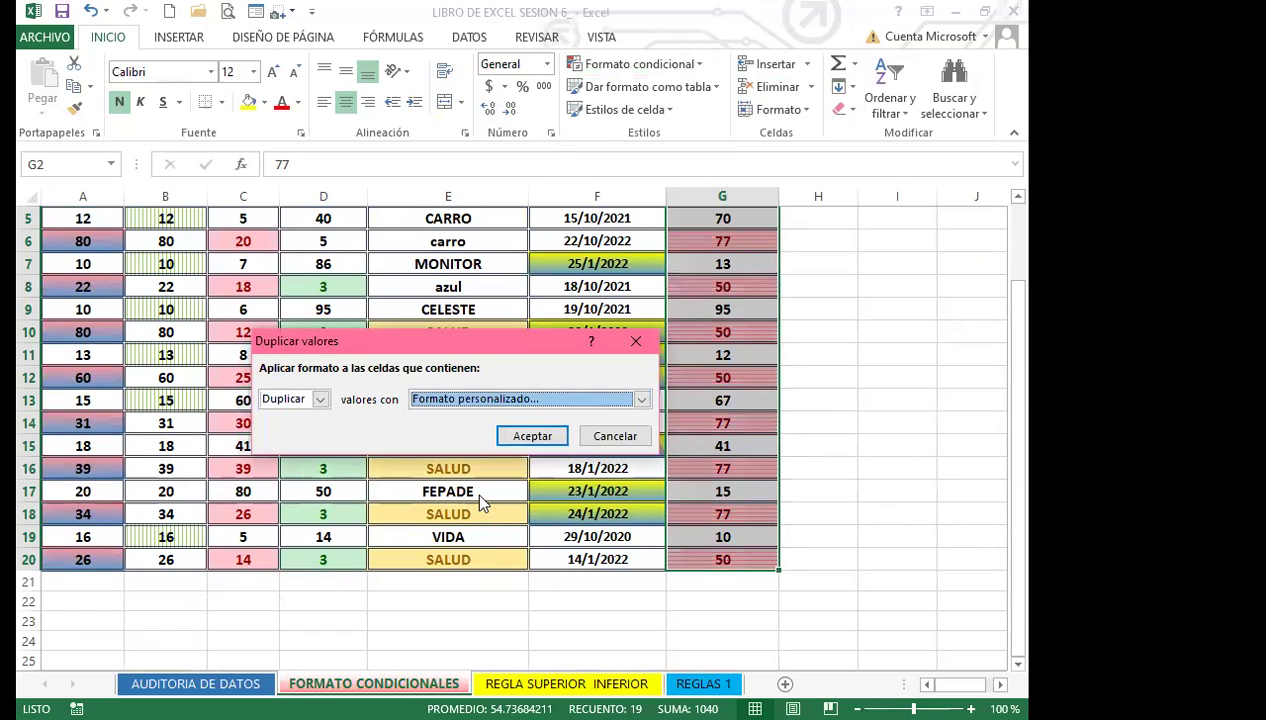
left_click(270, 182)
left_click(506, 270)
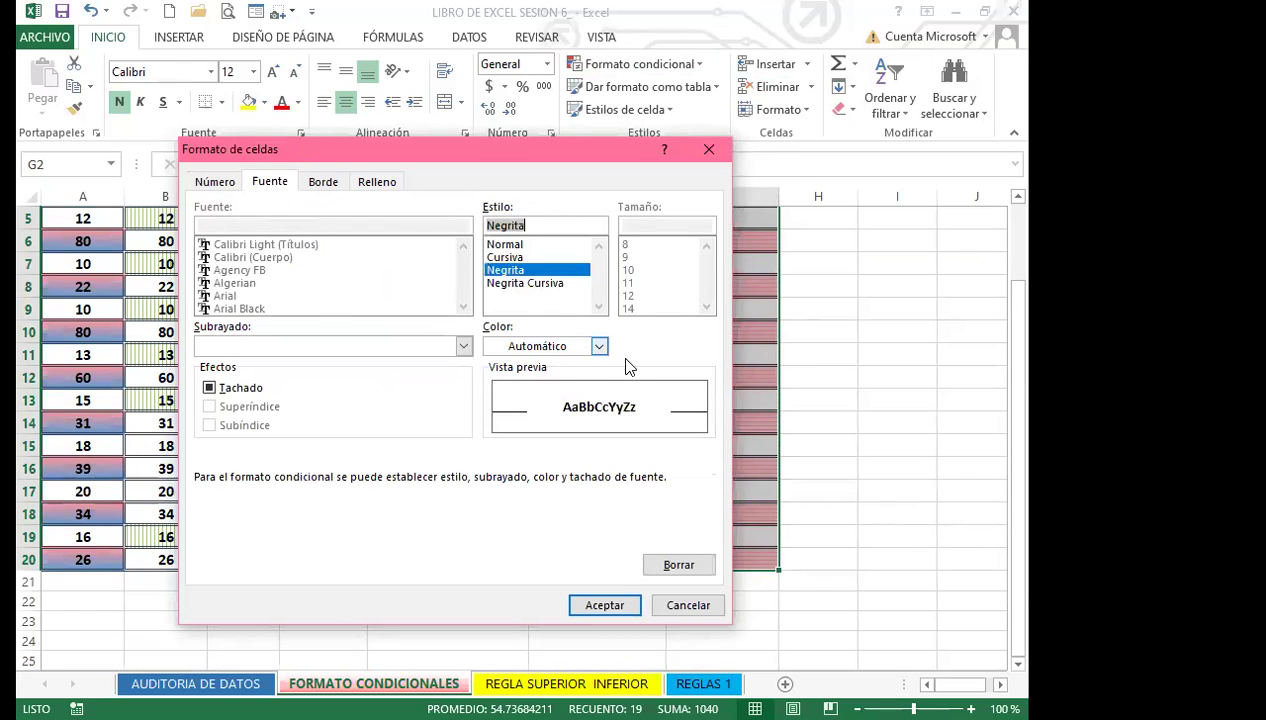
left_click(600, 346)
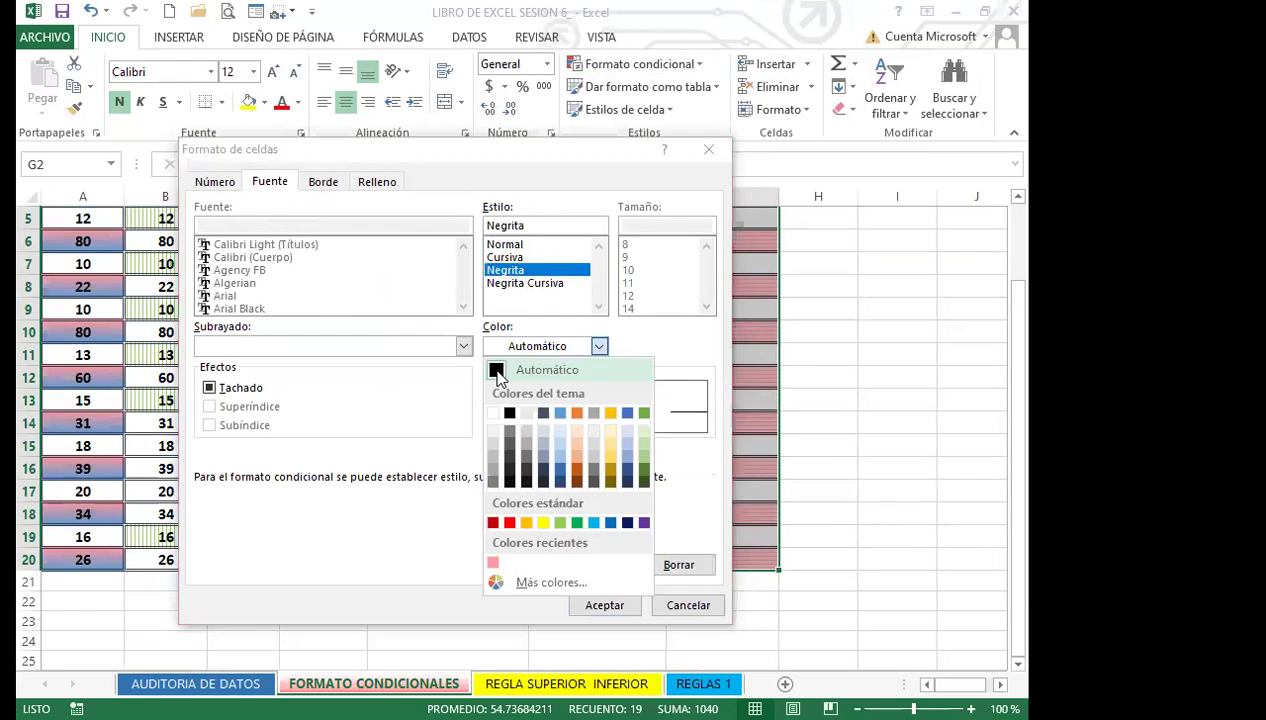
left_click(497, 372)
left_click(560, 346)
left_click(509, 412)
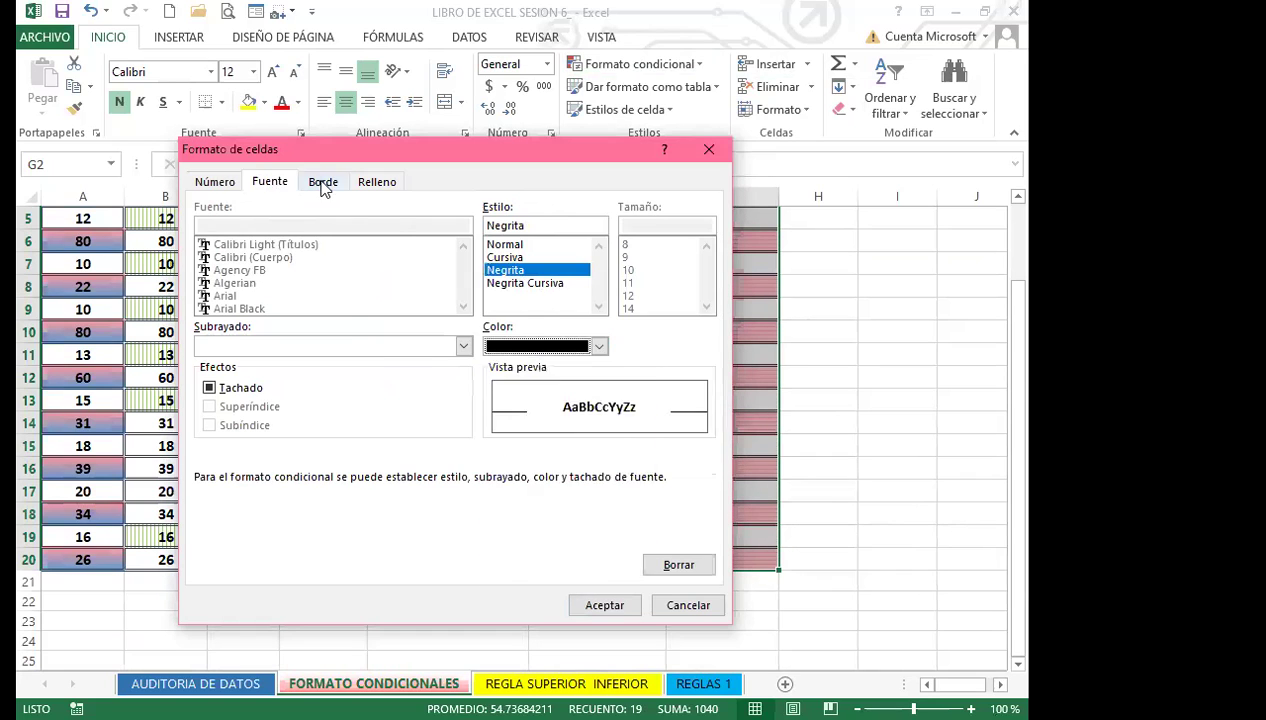
Give the custom format a red dash-dot outline border.
left_click(321, 182)
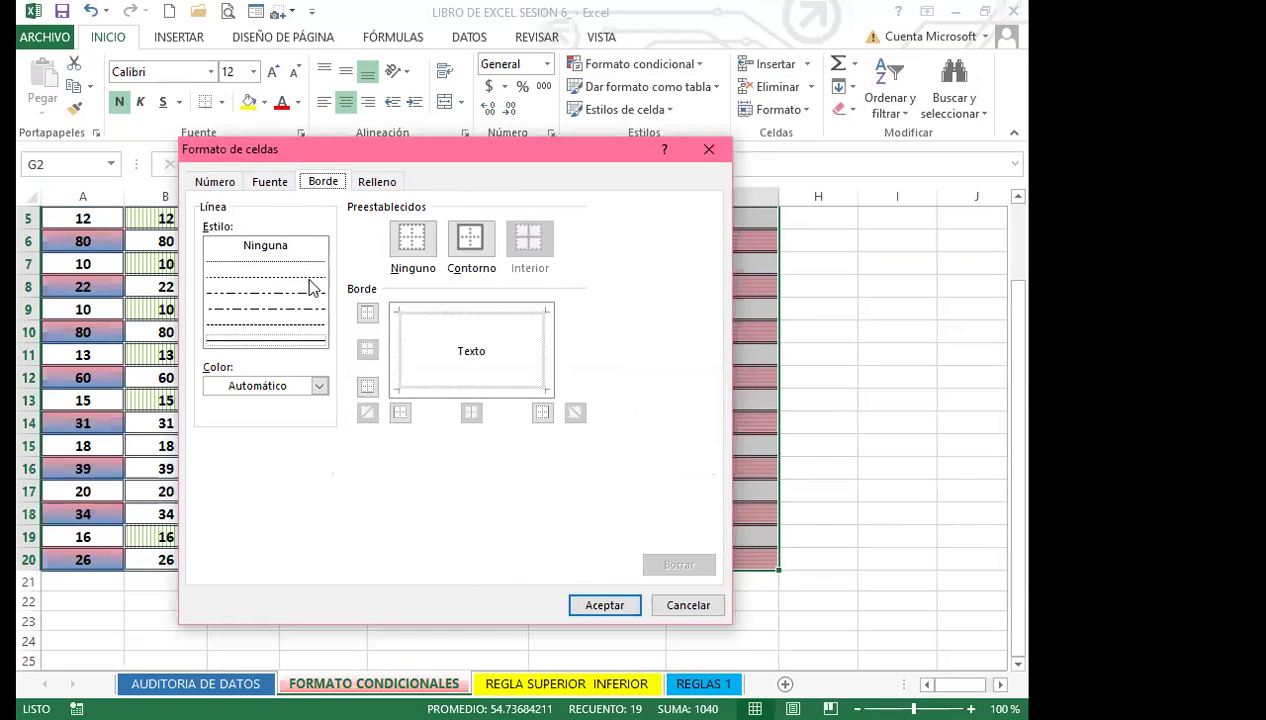
left_click(318, 386)
left_click(226, 563)
left_click(432, 390)
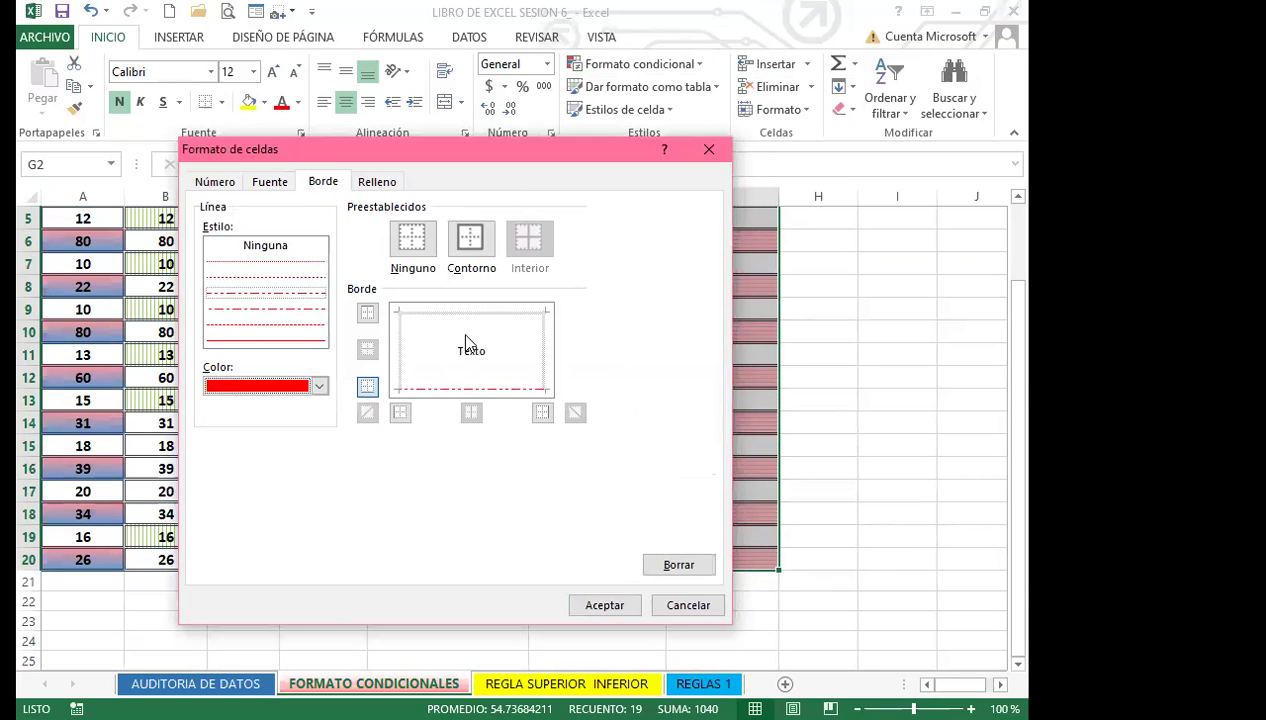
left_click(471, 236)
Fill the custom format with a thin horizontal stripe pattern in the recent light red colour and apply the duplicate values rule.
left_click(377, 181)
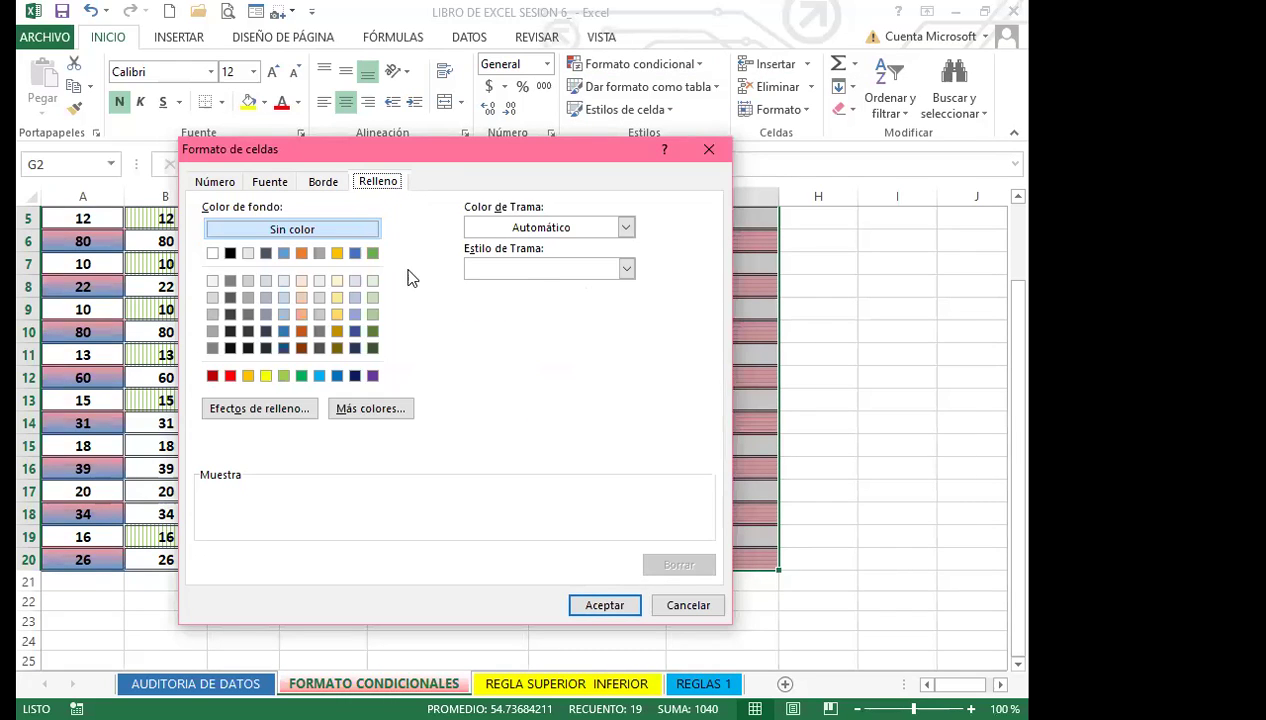
left_click(626, 228)
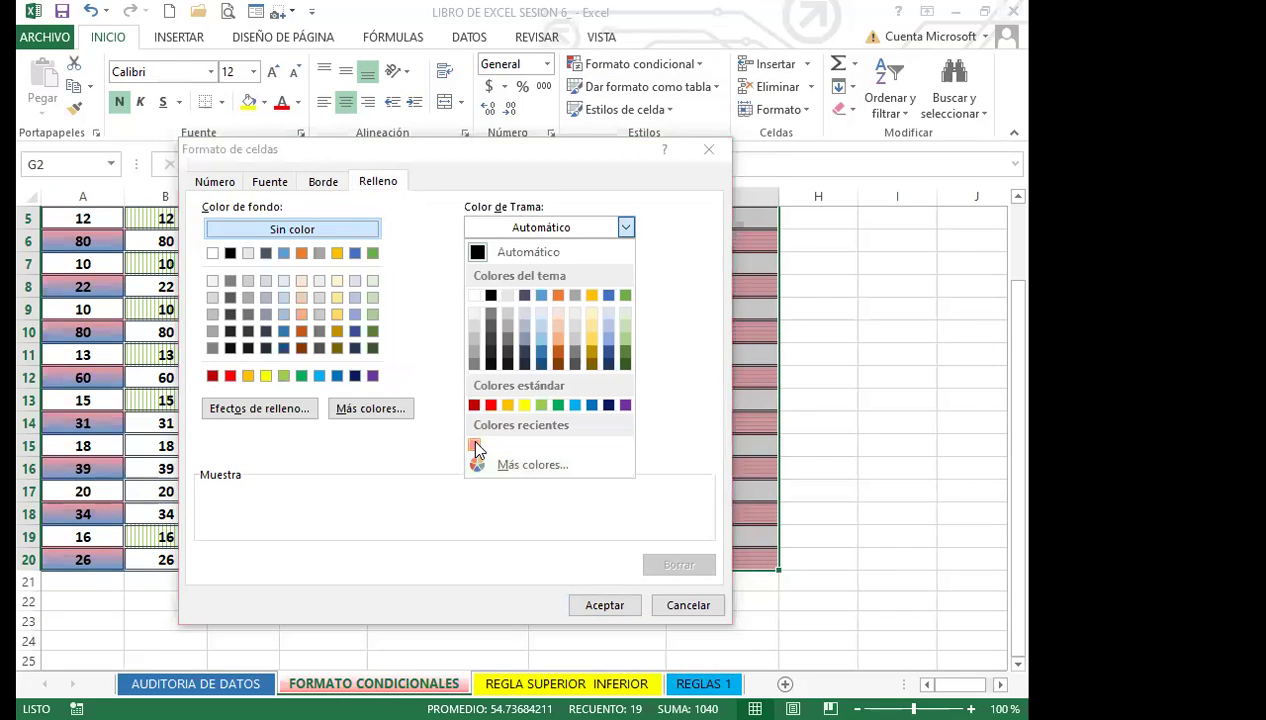
left_click(476, 447)
left_click(626, 268)
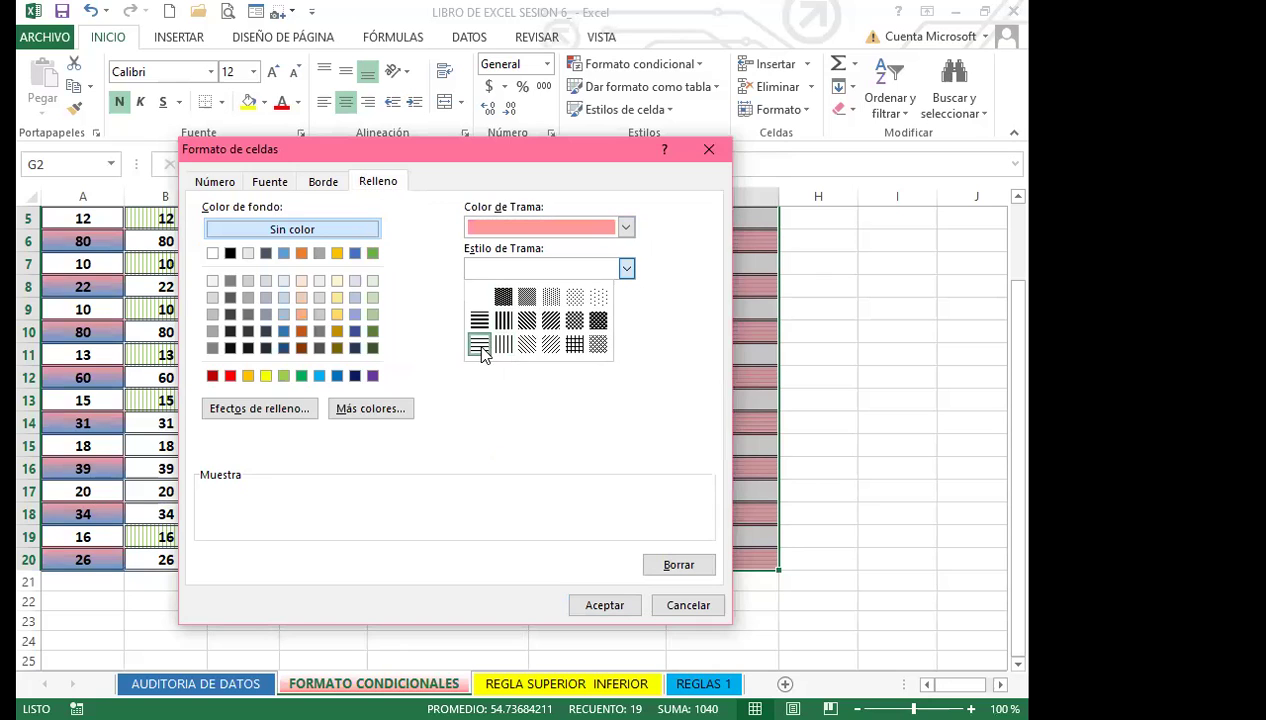
left_click(480, 346)
left_click(605, 604)
left_click(551, 436)
left_click(820, 447)
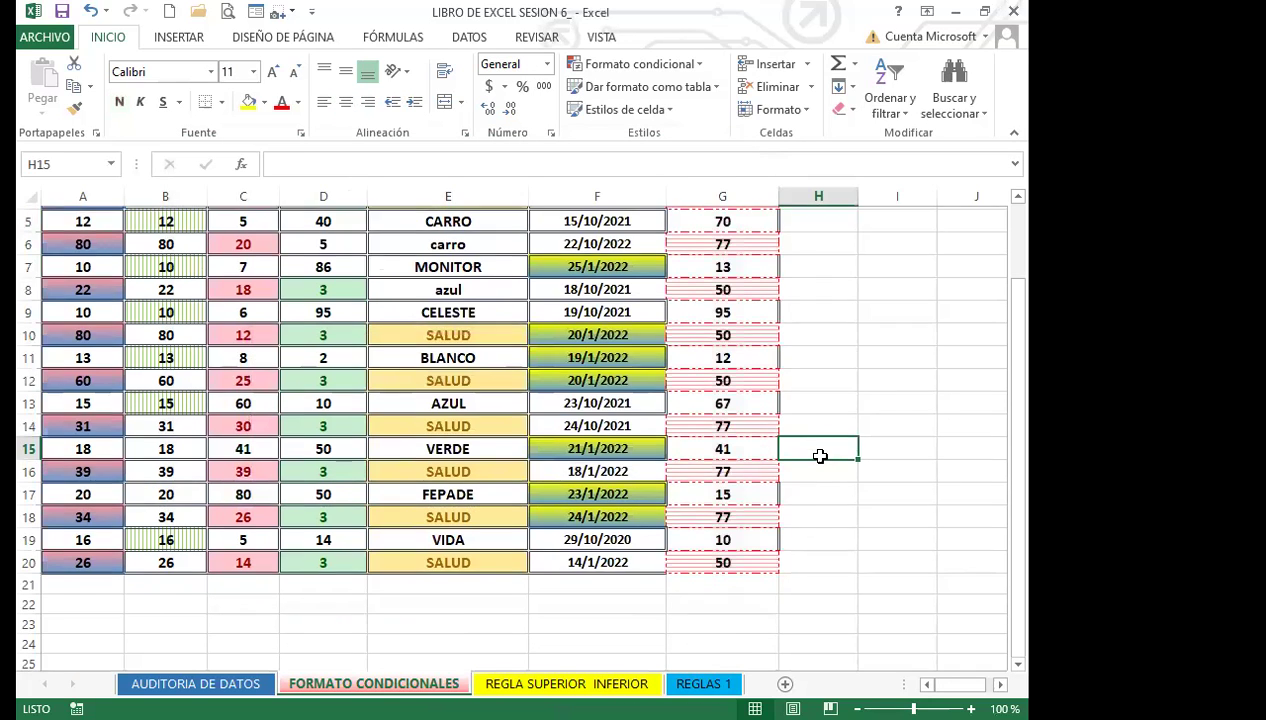
scroll(866, 452, "up", 2)
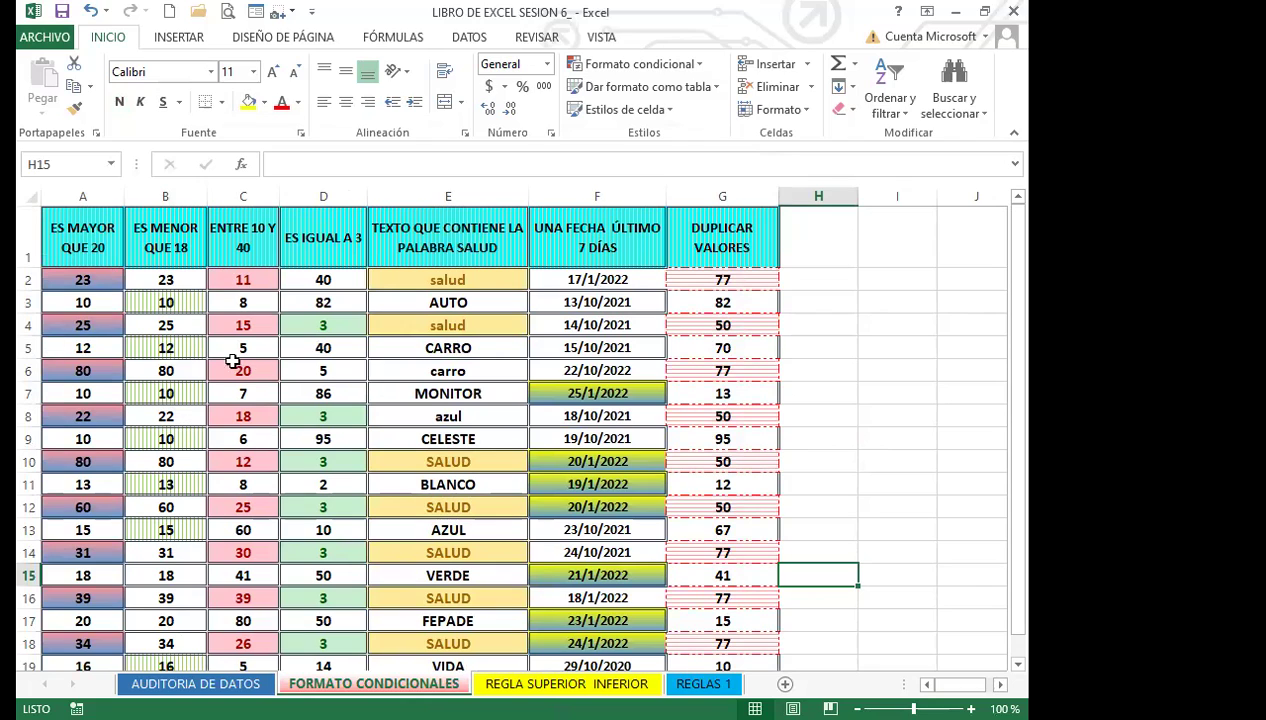
Examine the font, border and fill settings of cell F7 without changing them.
left_click(604, 386)
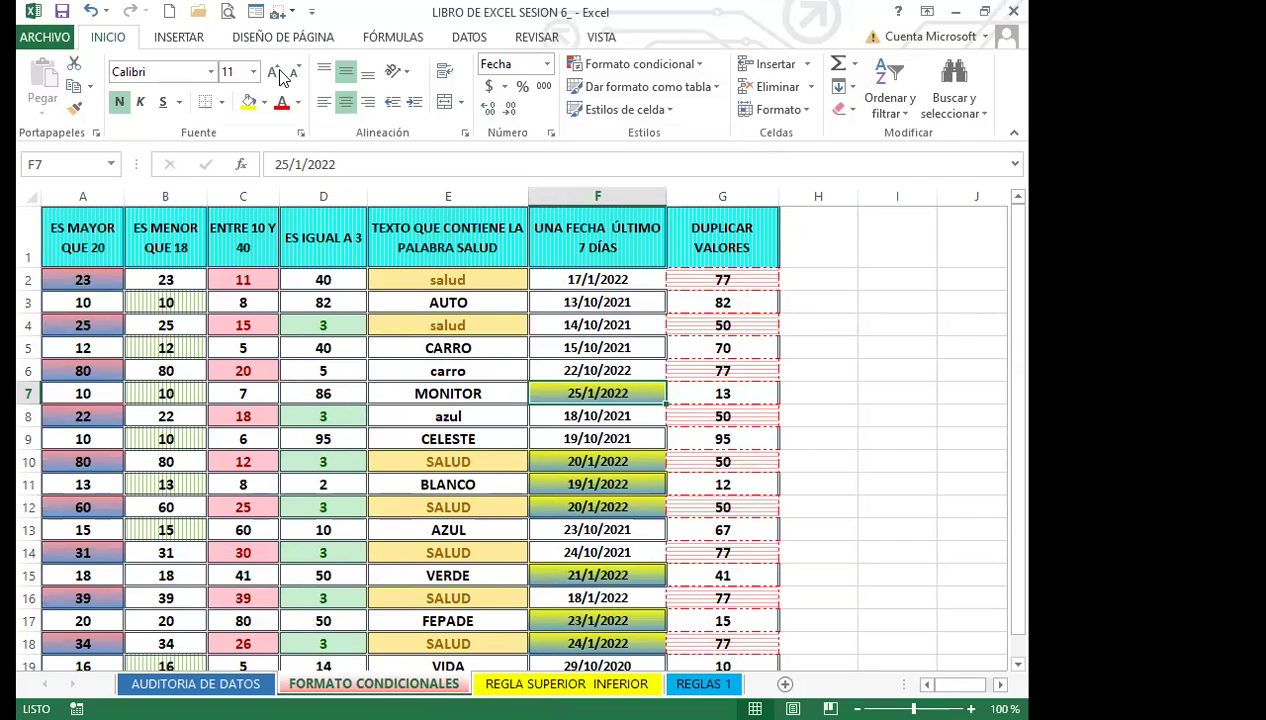
left_click(302, 132)
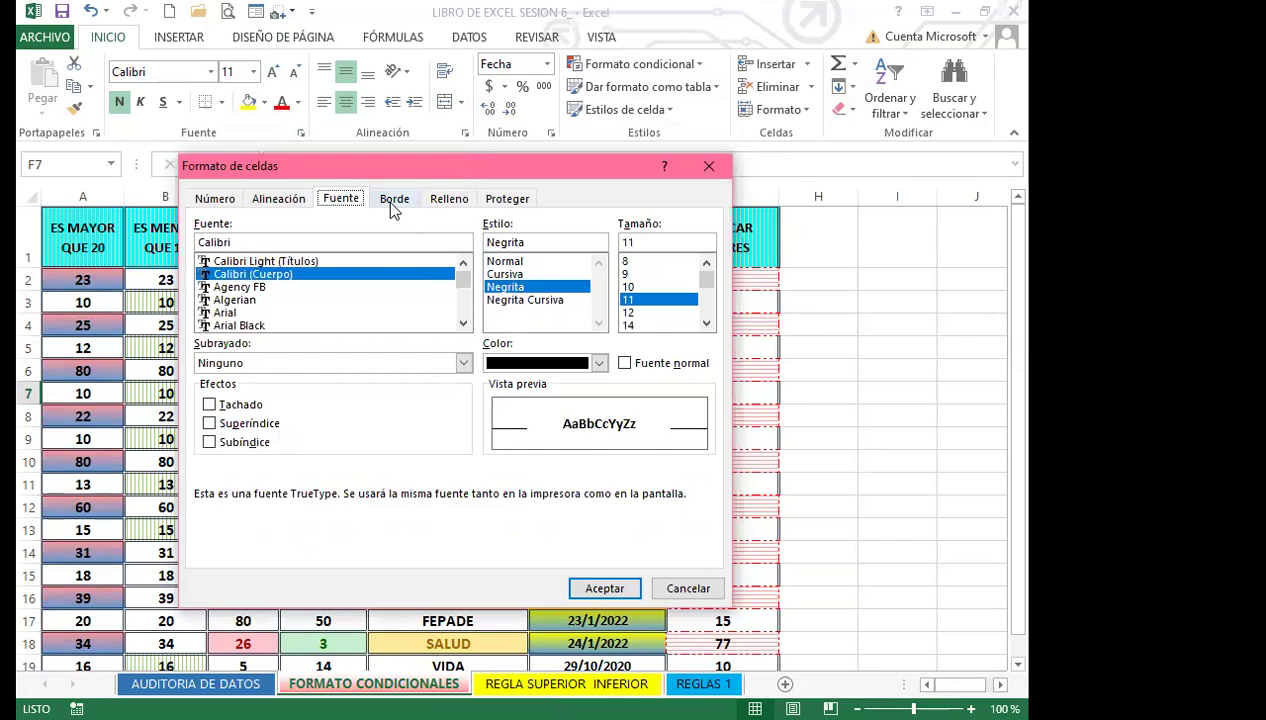
left_click(394, 198)
left_click(451, 199)
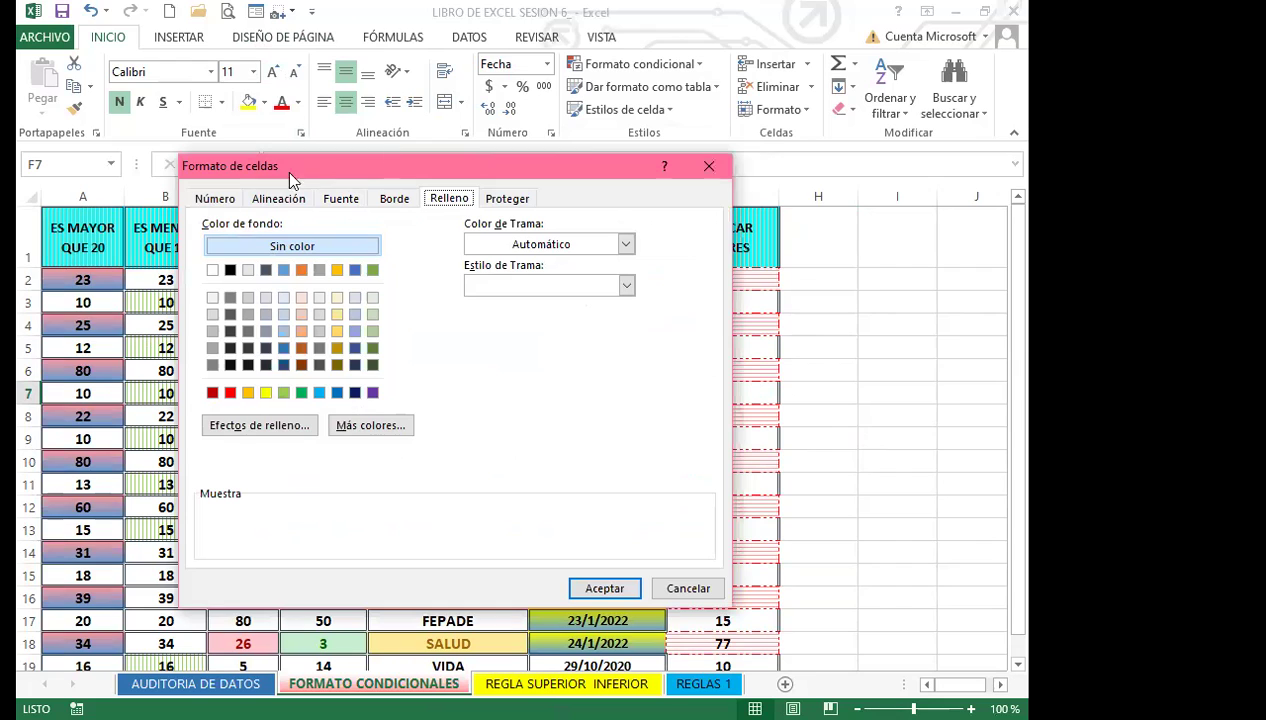
left_click(709, 168)
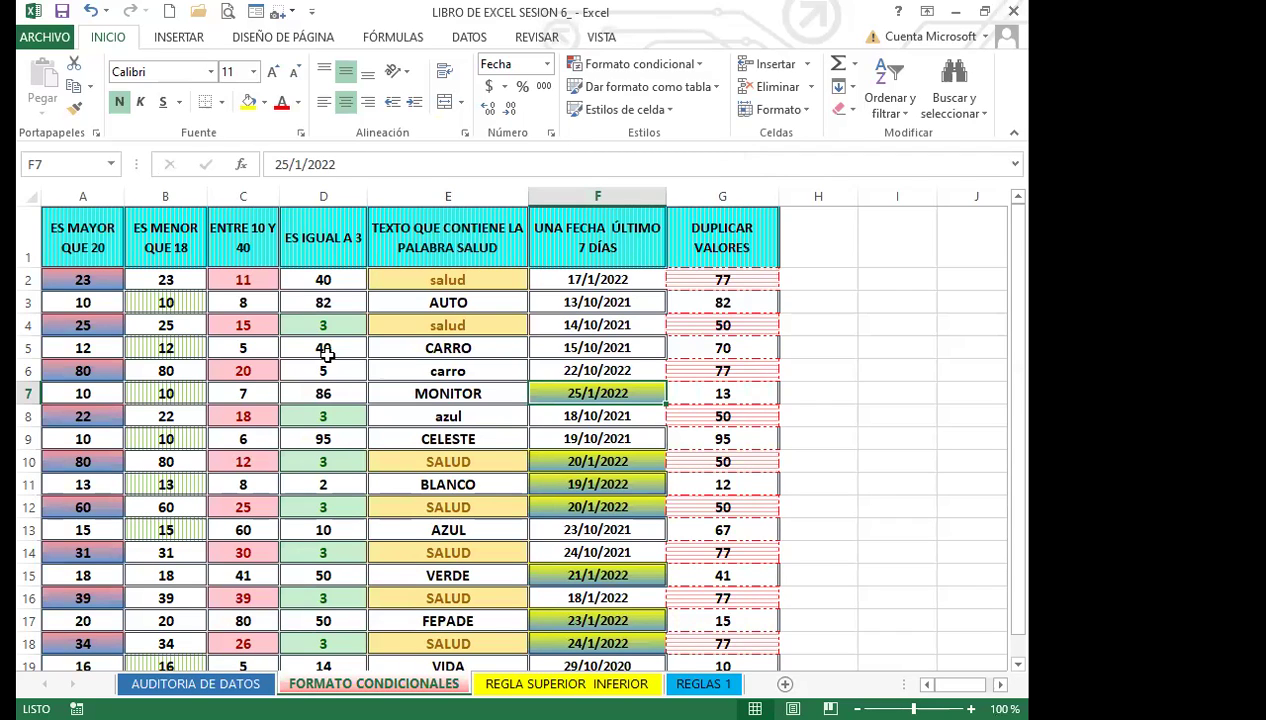
Look over the finished conditional formatting in columns A to G, from the headers to row 20.
scroll(381, 494, "down", 3)
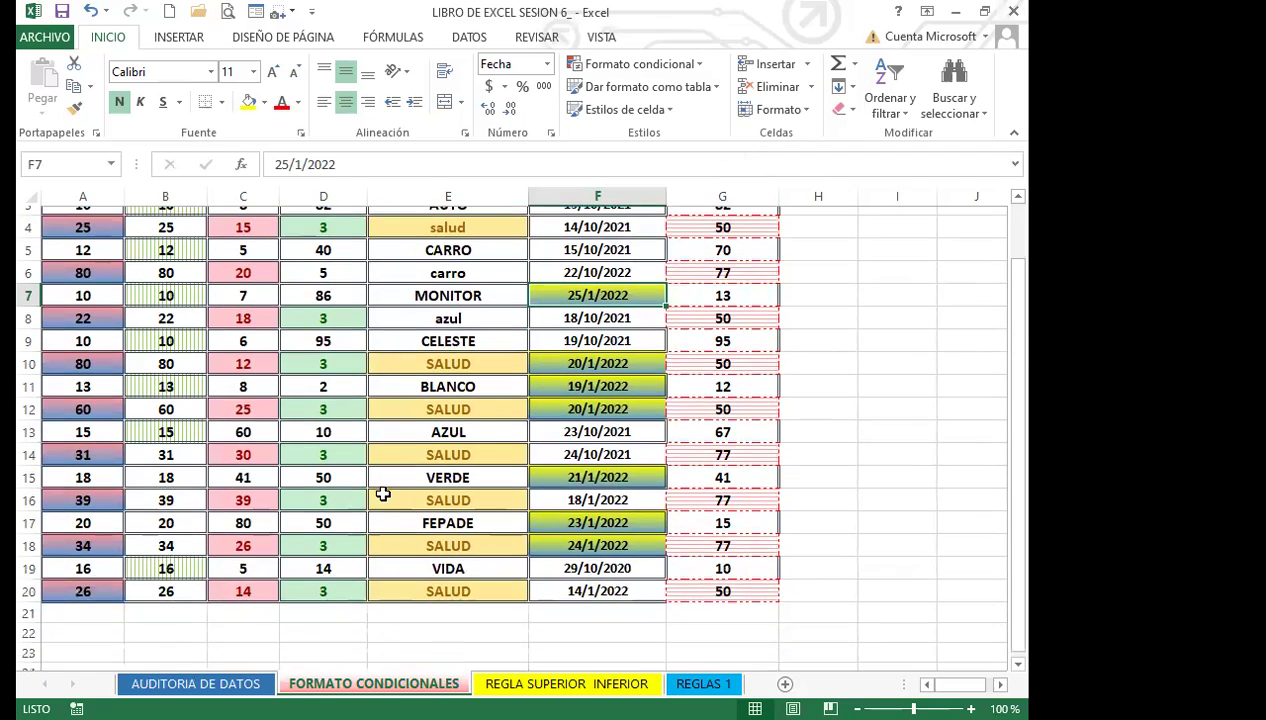
left_click(397, 525)
scroll(350, 488, "up", 3)
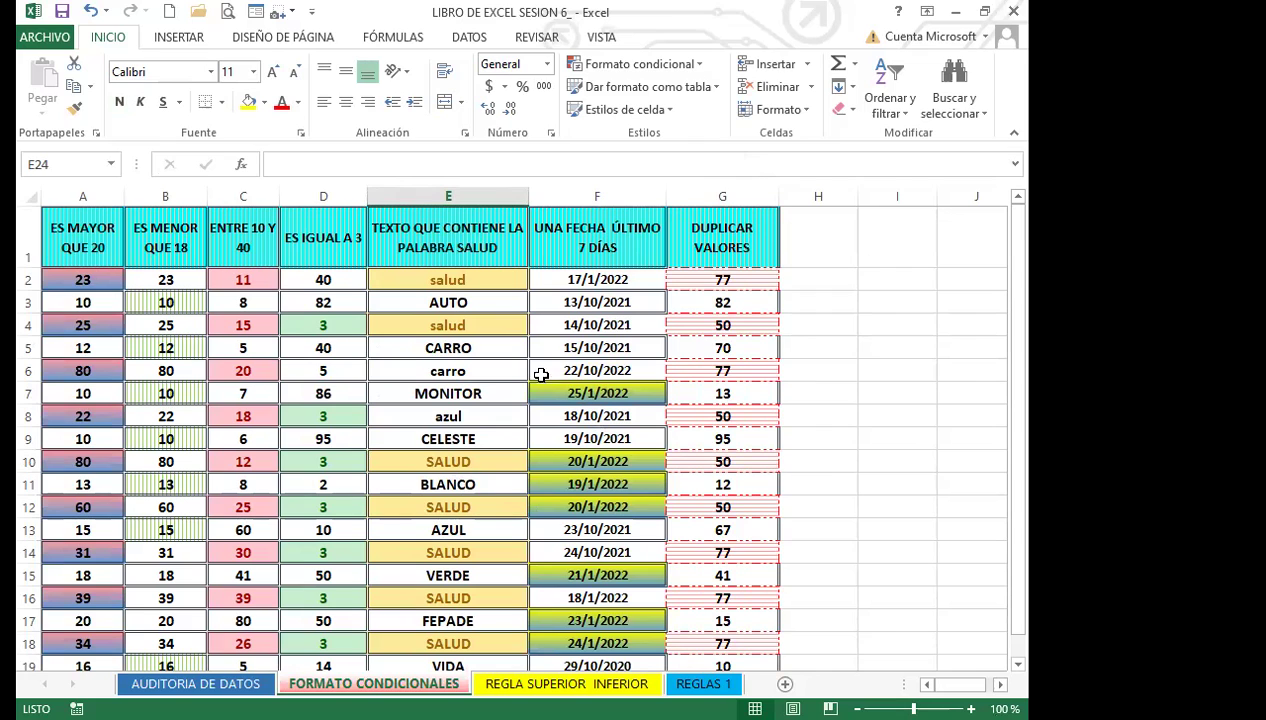
left_click(700, 64)
left_click(845, 398)
scroll(367, 480, "down", 2)
scroll(270, 565, "up", 2)
scroll(452, 410, "down", 3)
left_click(486, 486)
left_click(505, 472)
scroll(515, 481, "up", 3)
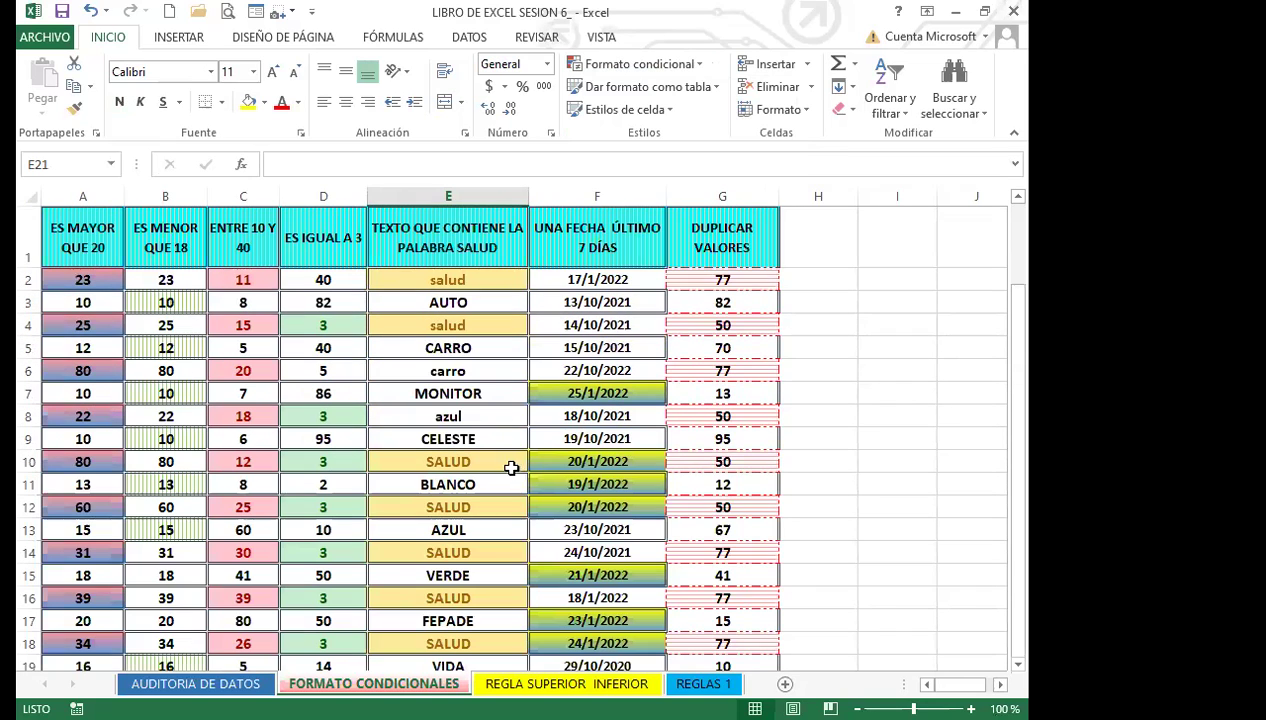
left_click(695, 284)
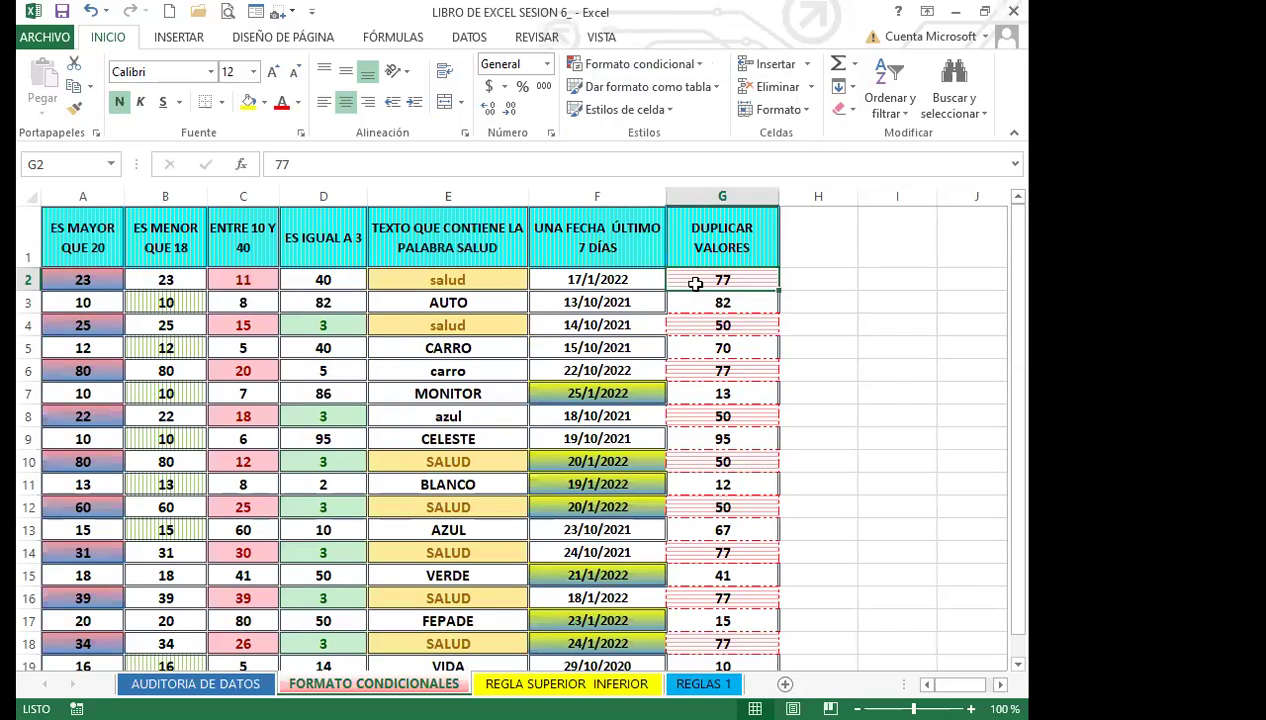
left_click(843, 312)
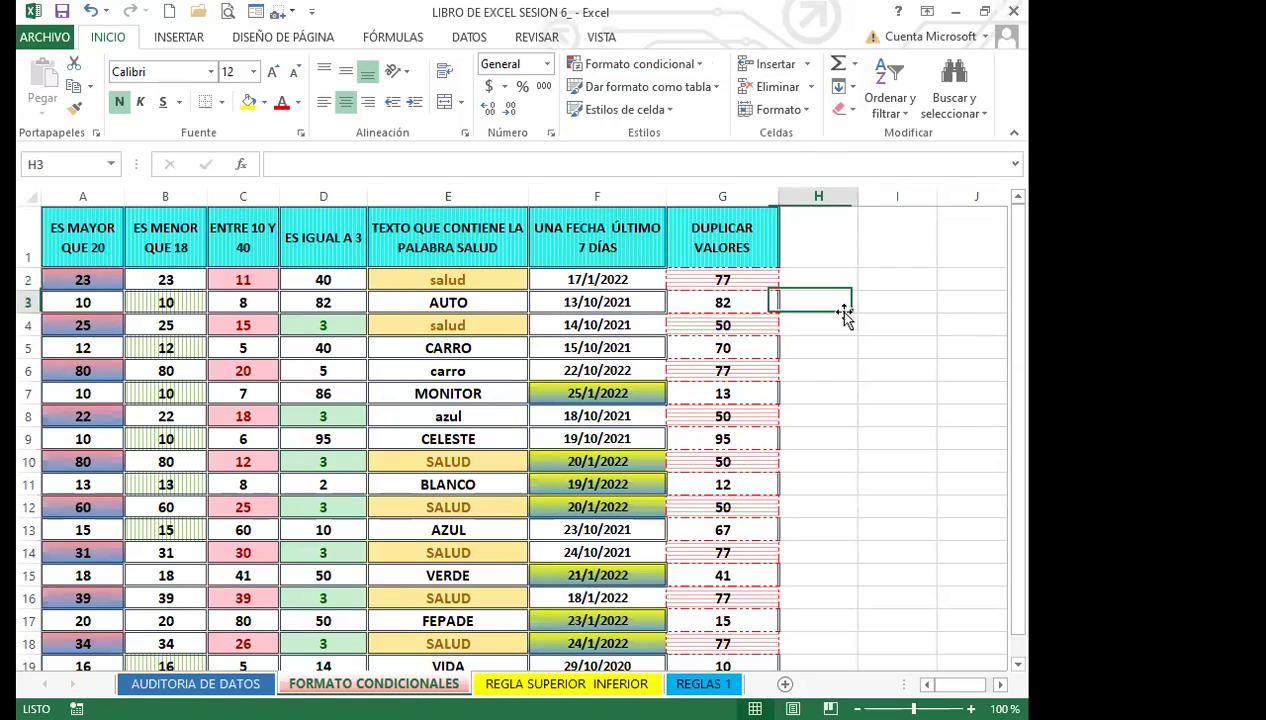
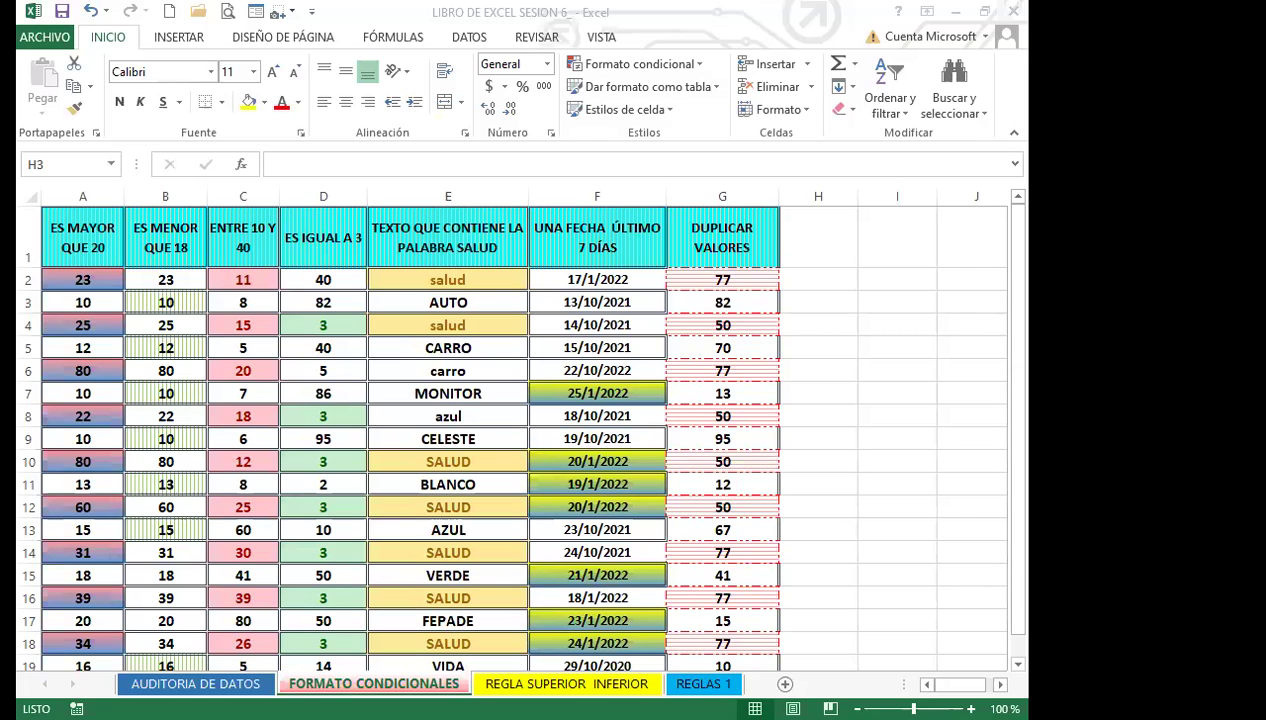
Switch to the REGLA SUPERIOR INFERIOR sheet and examine its column headers and the values in column A.
left_click(566, 683)
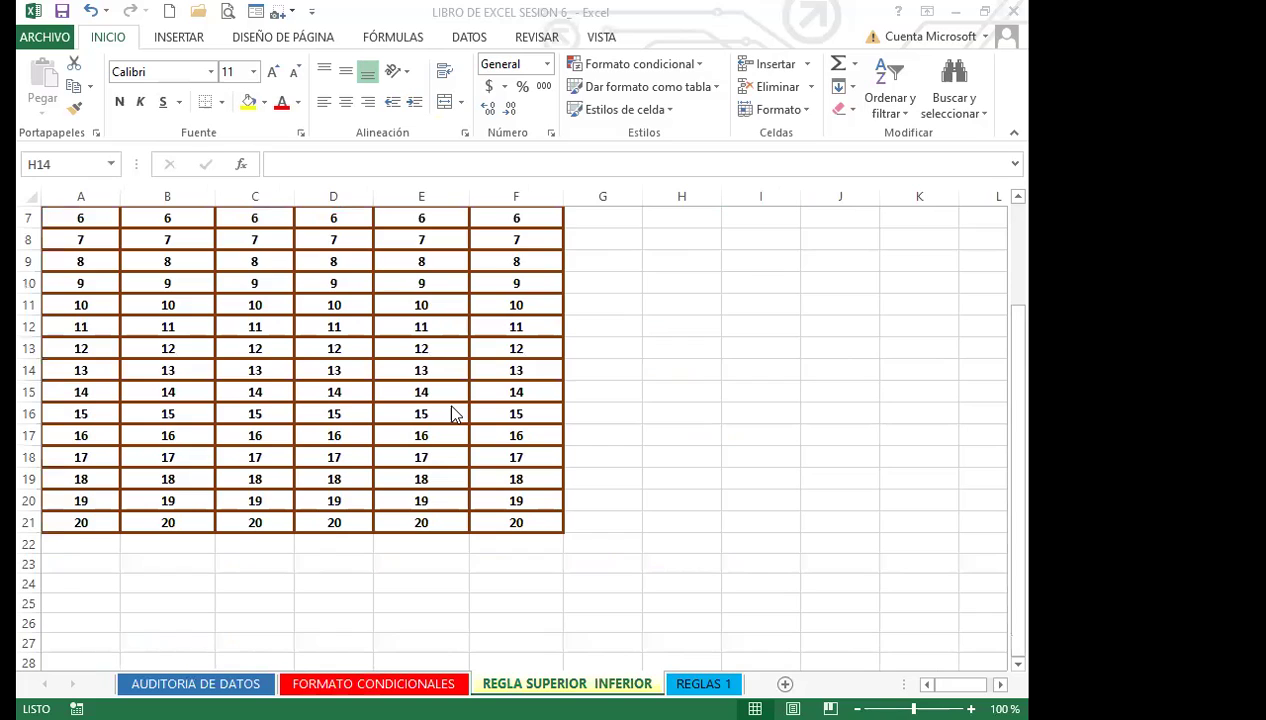
scroll(365, 410, "up", 2)
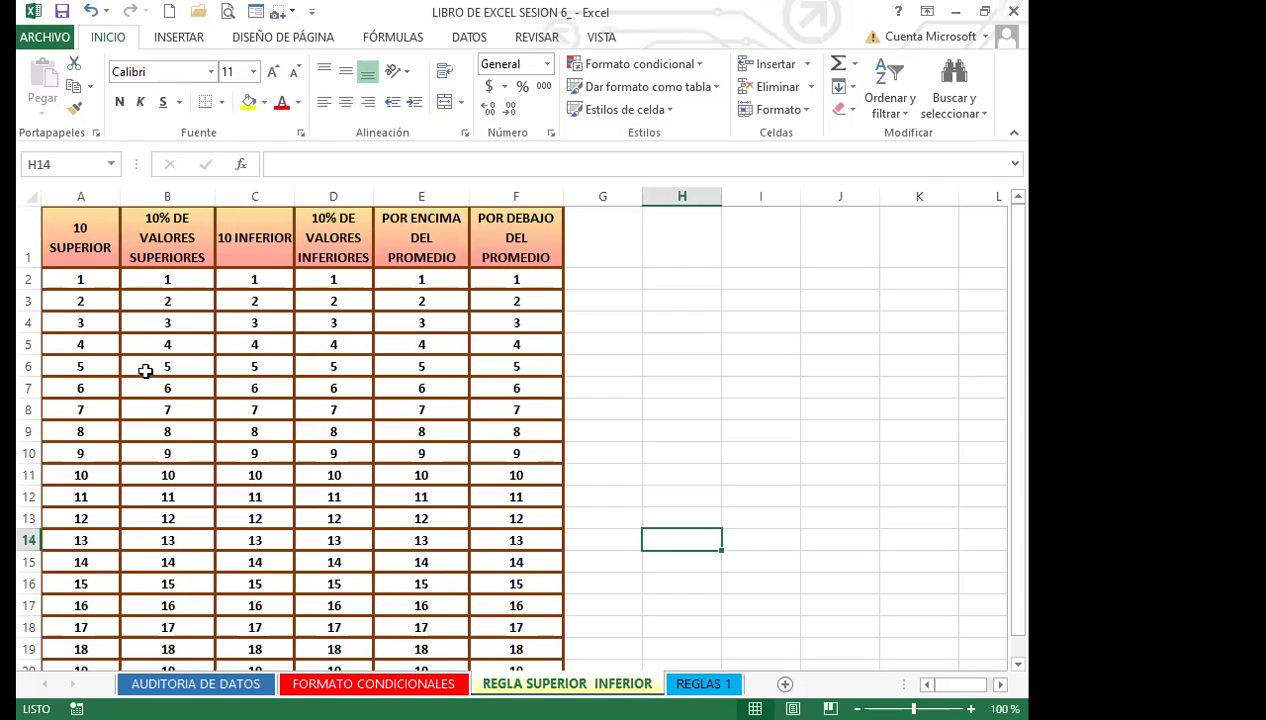
left_click(103, 364)
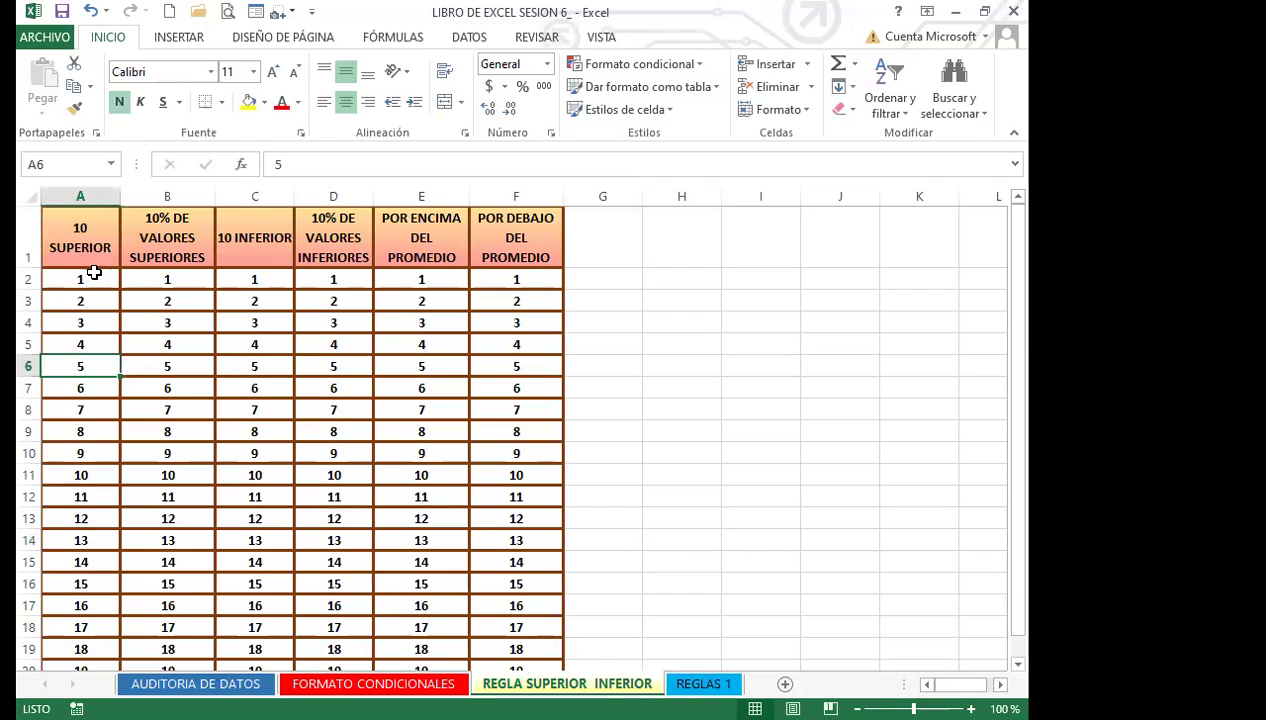
left_click(88, 282)
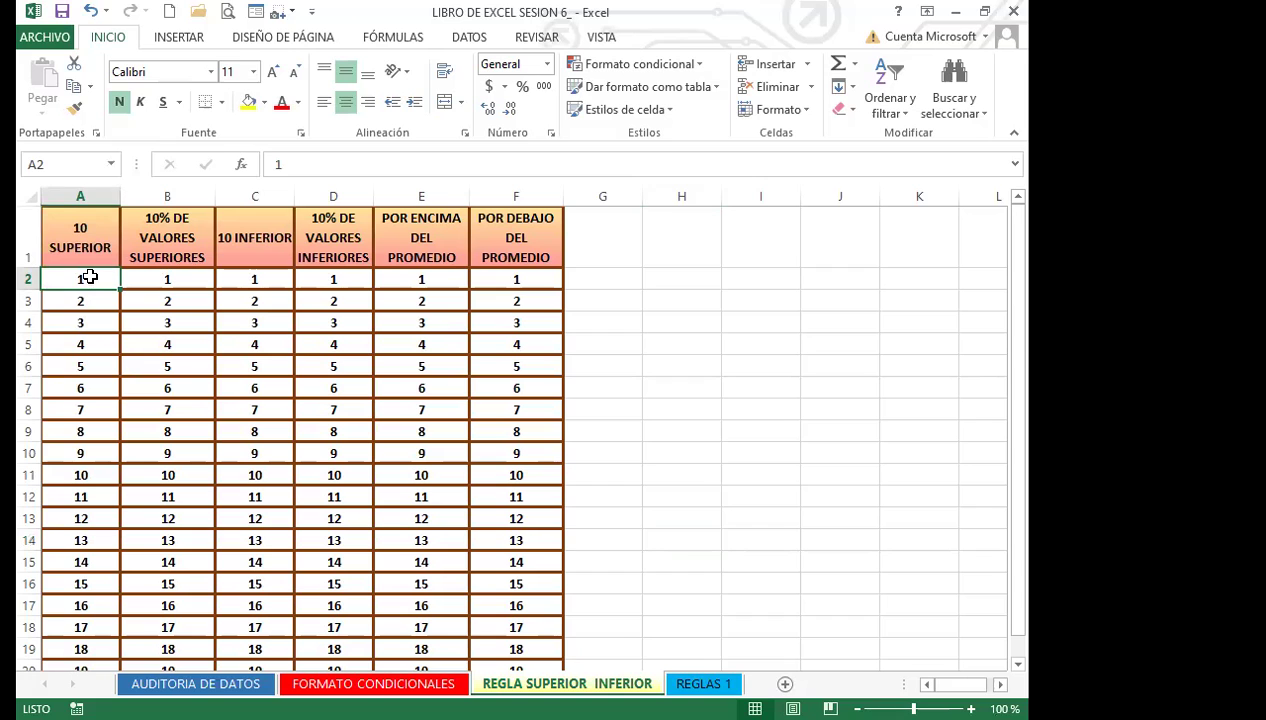
Highlight the values greater than 10 in cells A2 to A21 with light red fill and dark red text.
left_click_drag(88, 278, 85, 602)
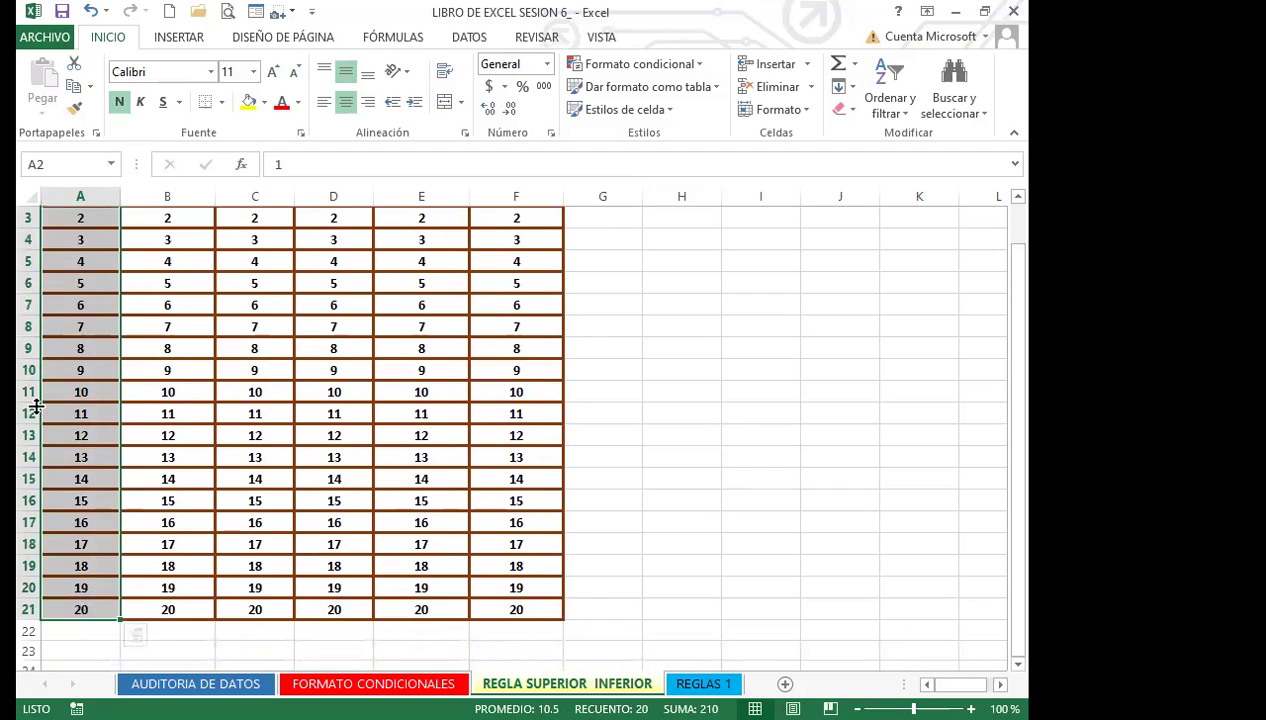
scroll(35, 407, "up", 1)
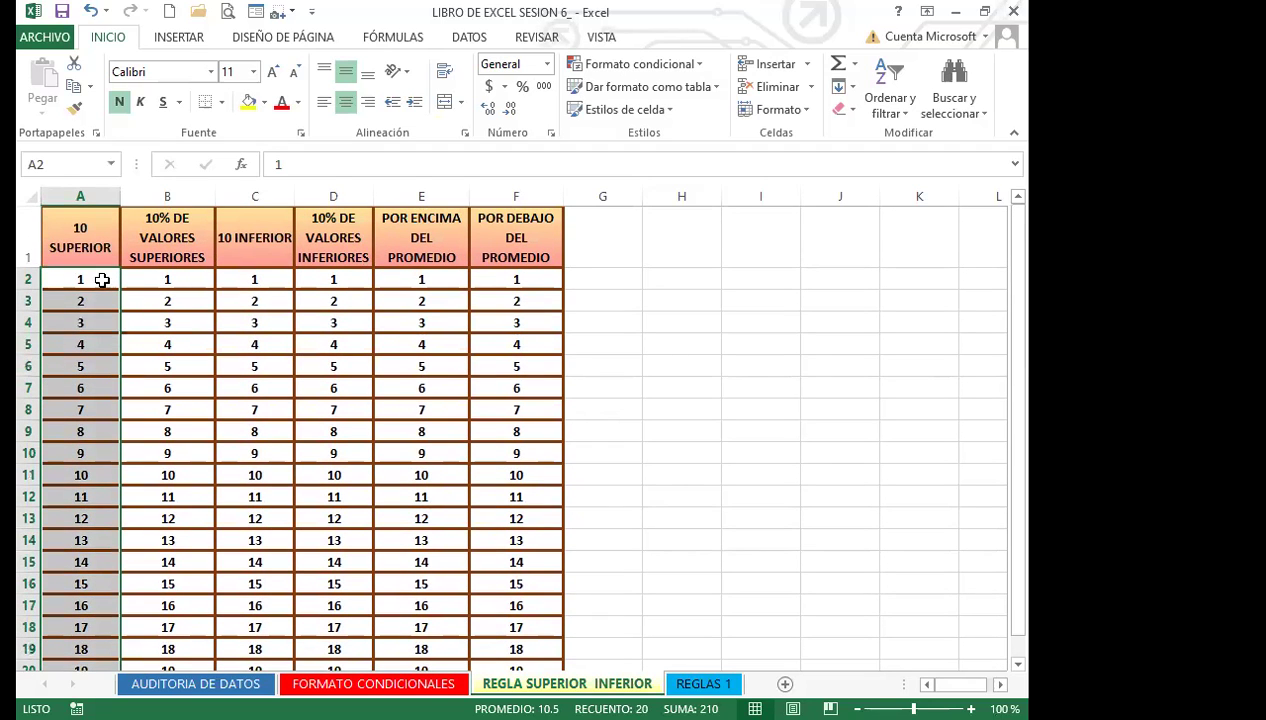
left_click(700, 68)
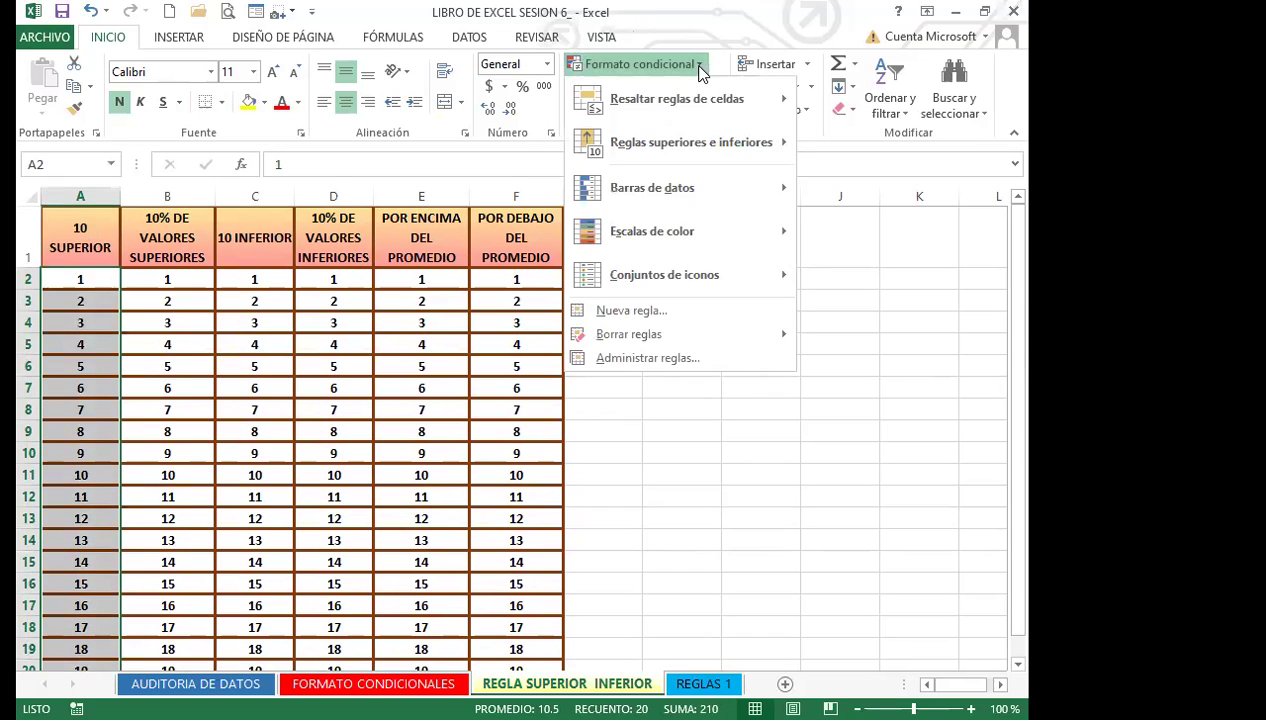
mouse_move(700, 105)
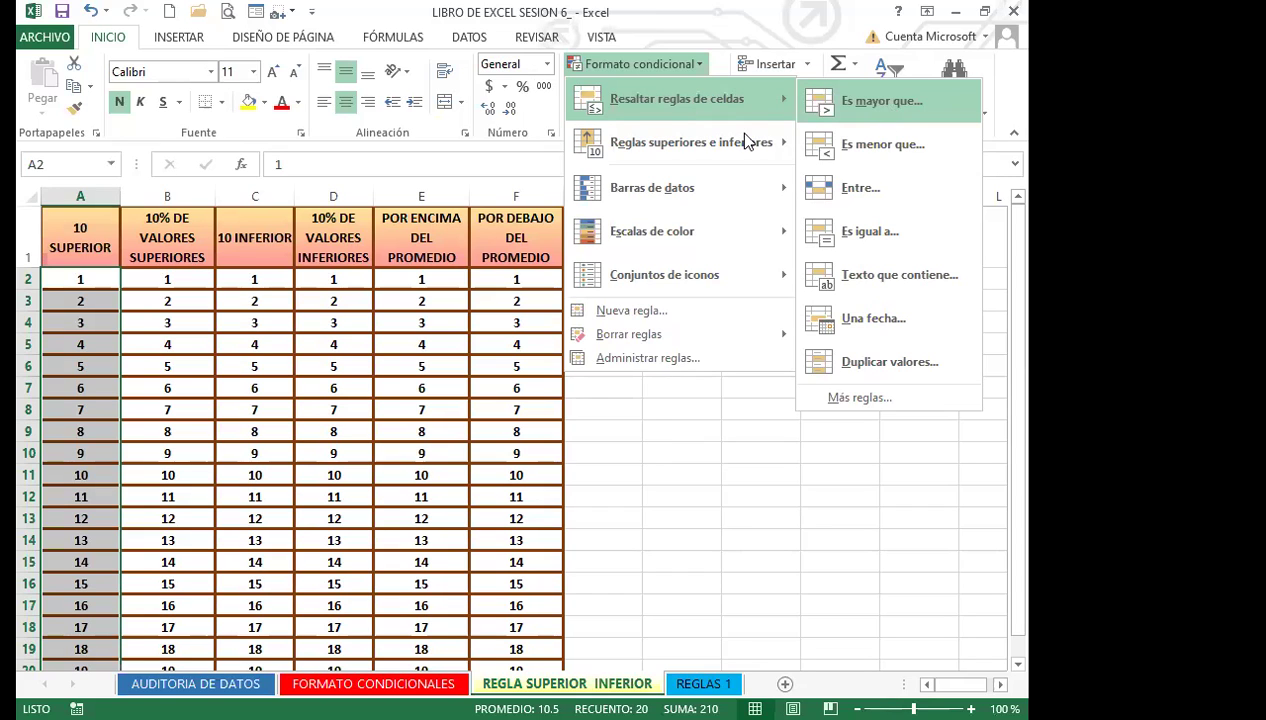
left_click(880, 101)
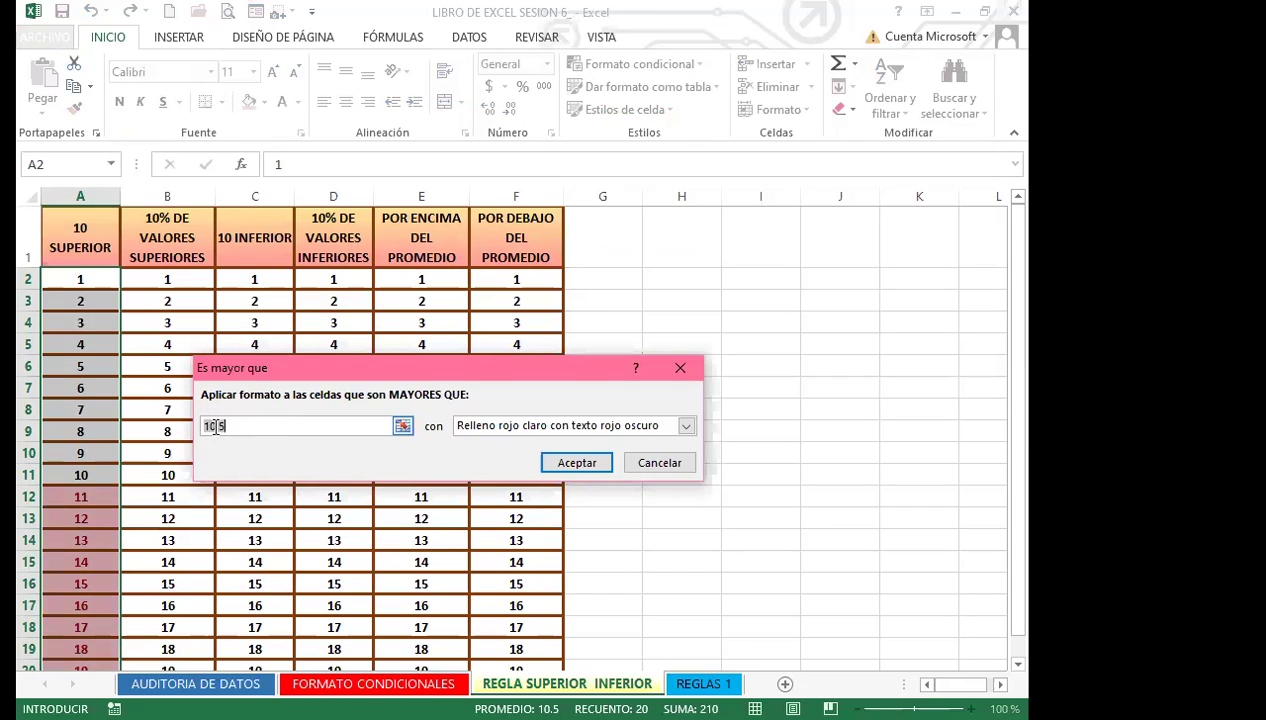
key("BackSpace")
key("BackSpace")
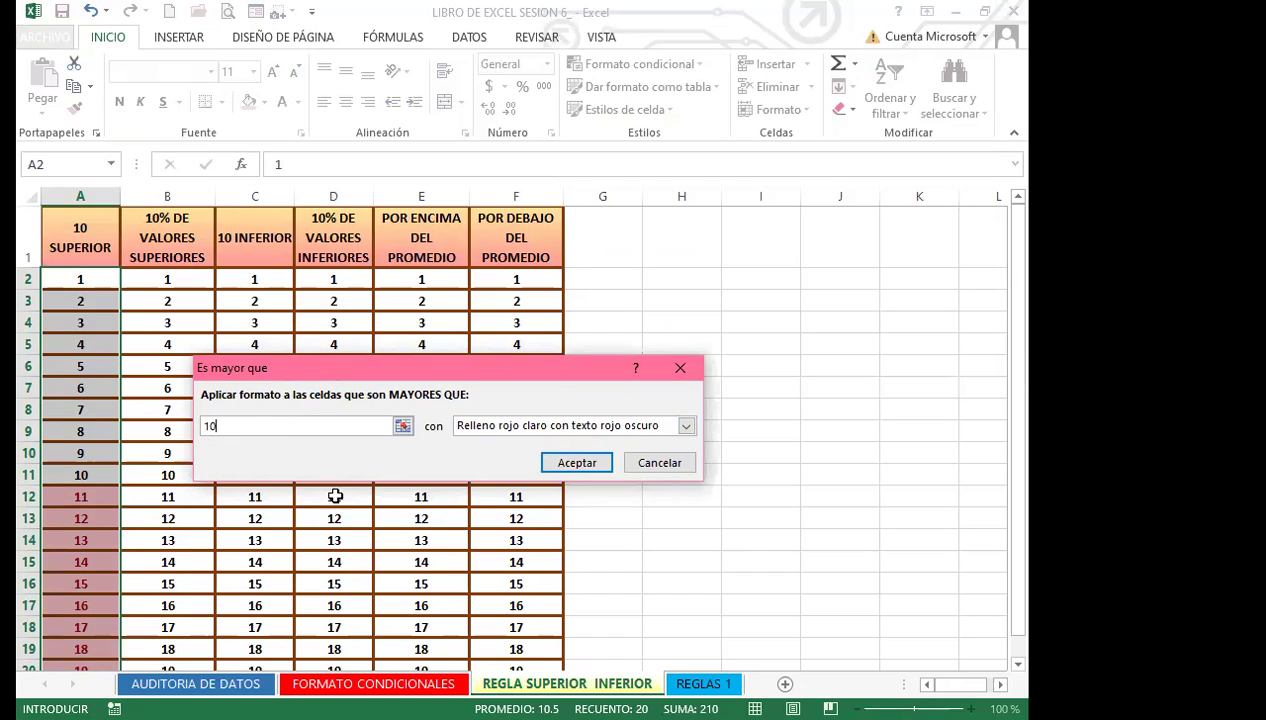
left_click(592, 472)
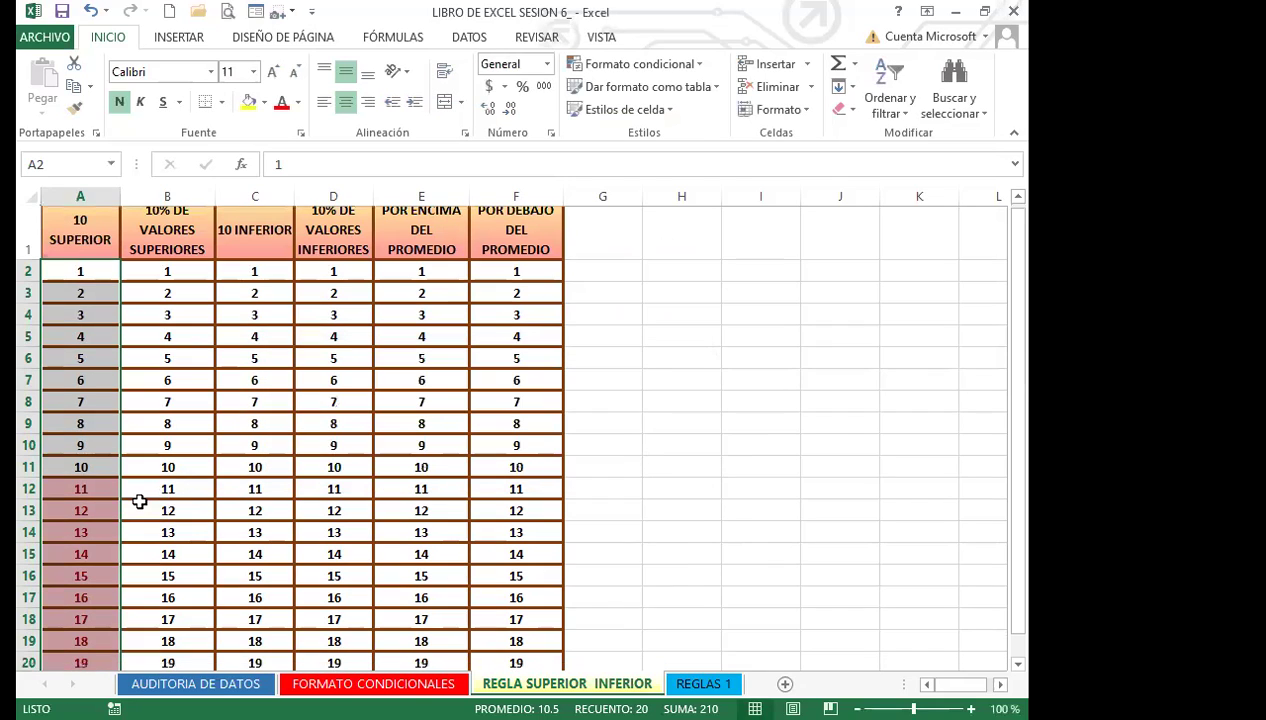
scroll(116, 502, "down", 2)
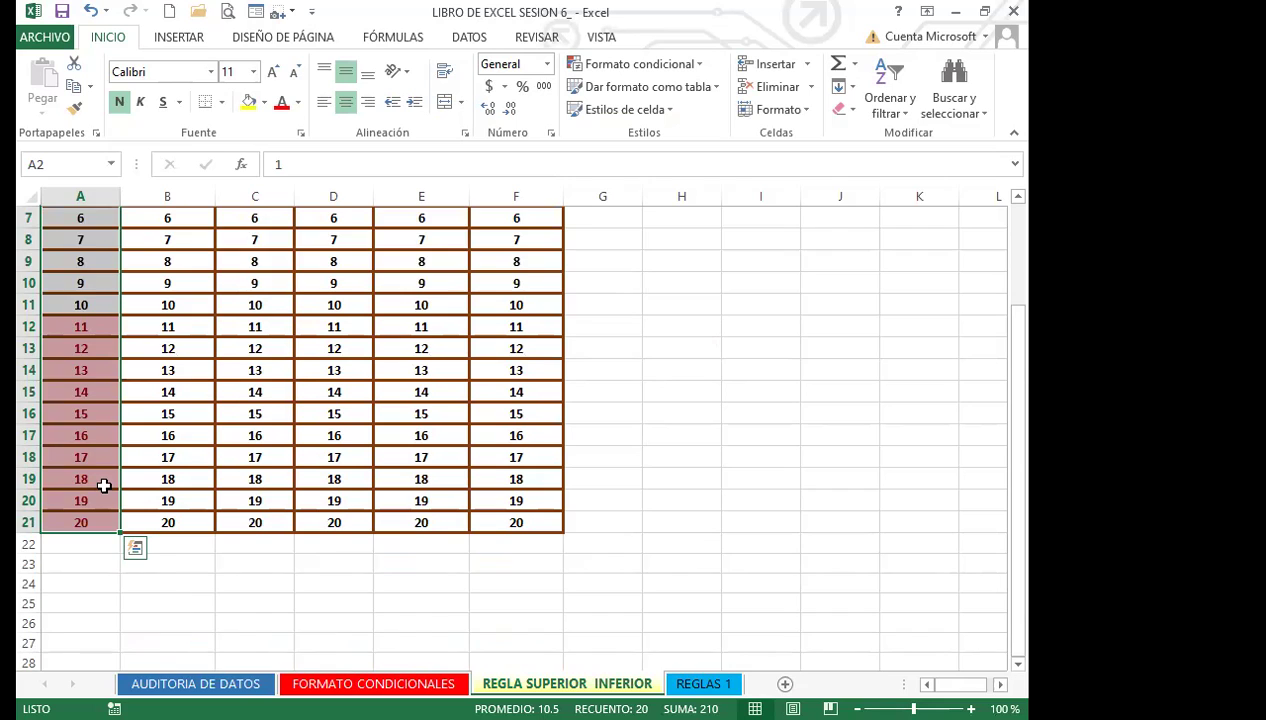
scroll(102, 483, "up", 2)
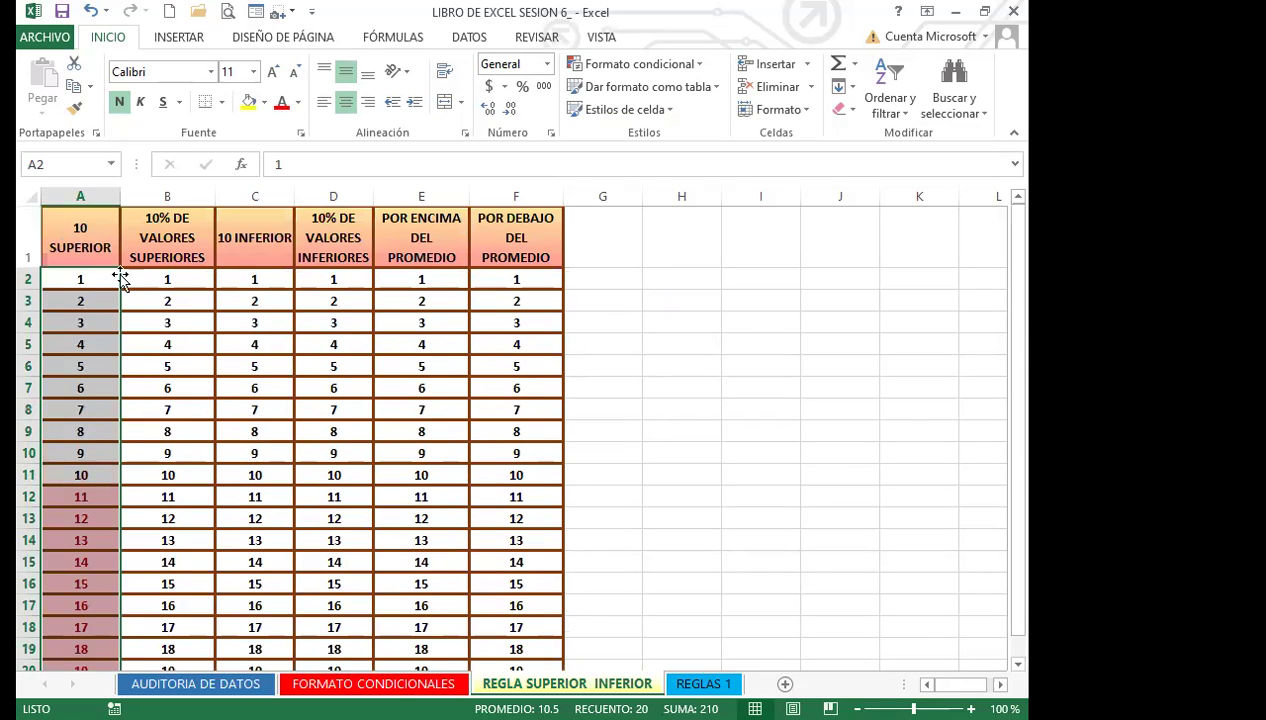
Start a top 10% conditional formatting rule for the values in column B, from B2 down.
left_click_drag(181, 280, 169, 629)
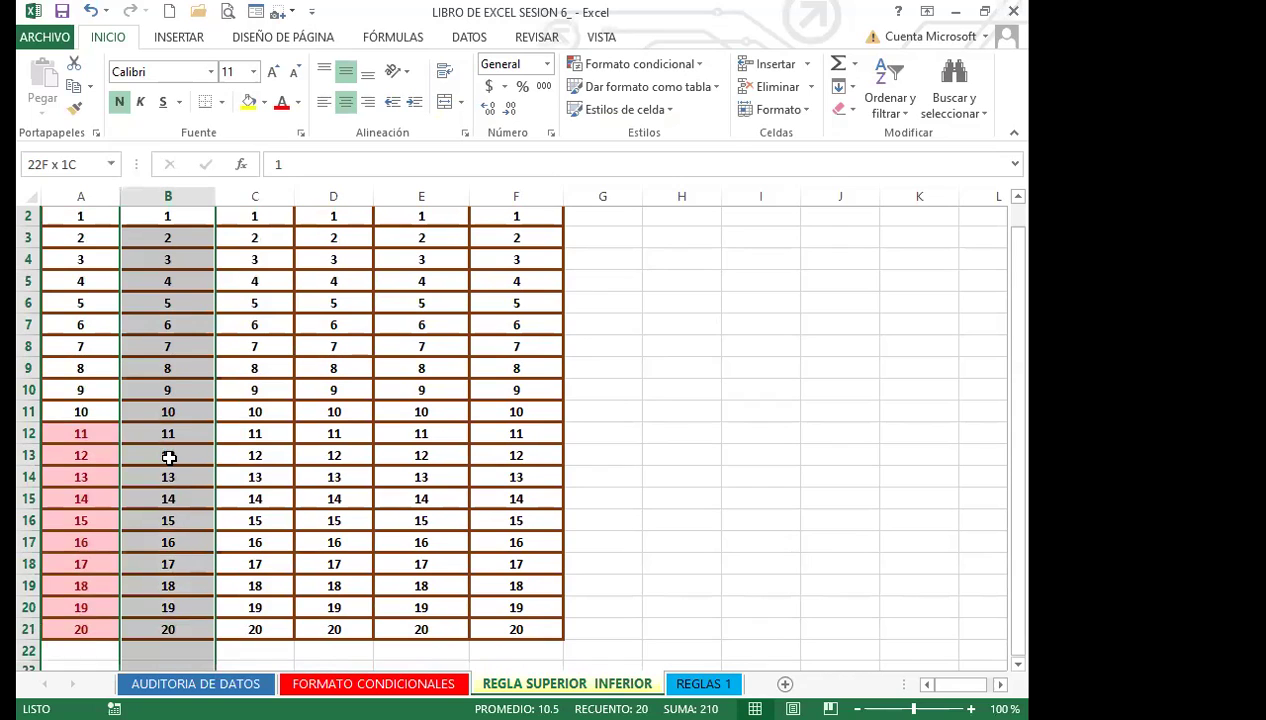
scroll(188, 413, "down", 2)
scroll(164, 308, "up", 2)
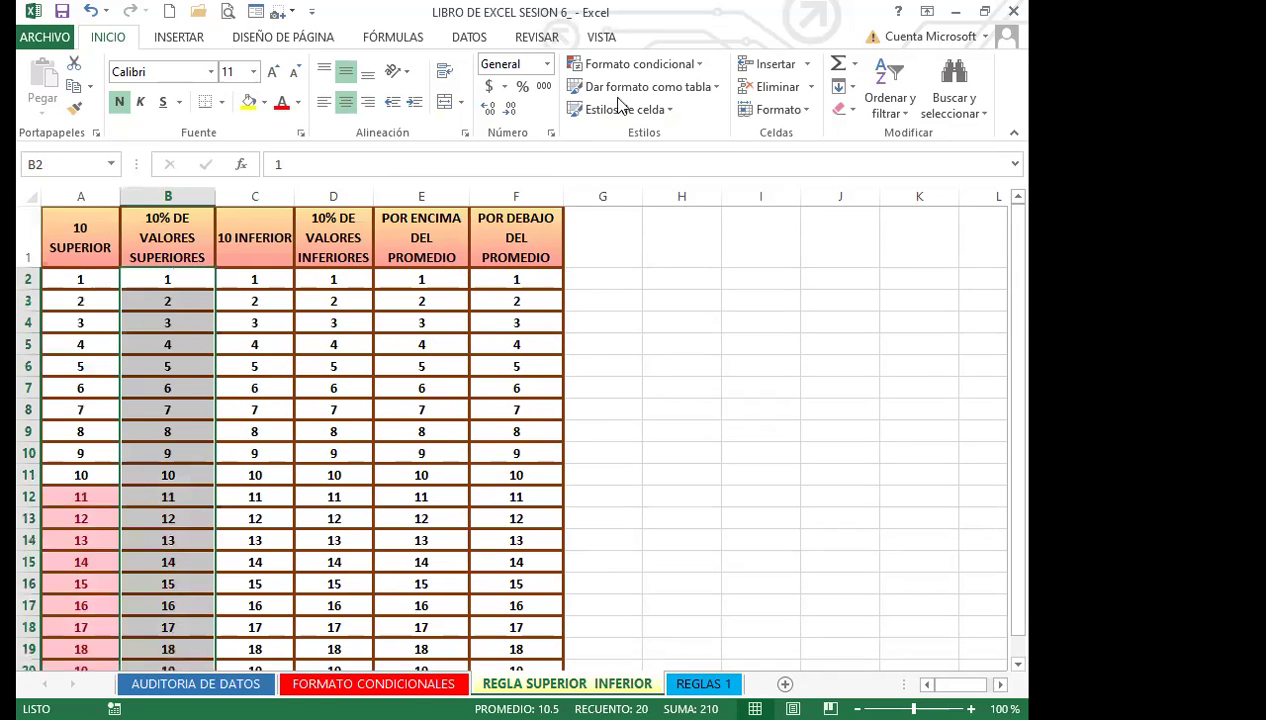
left_click(703, 70)
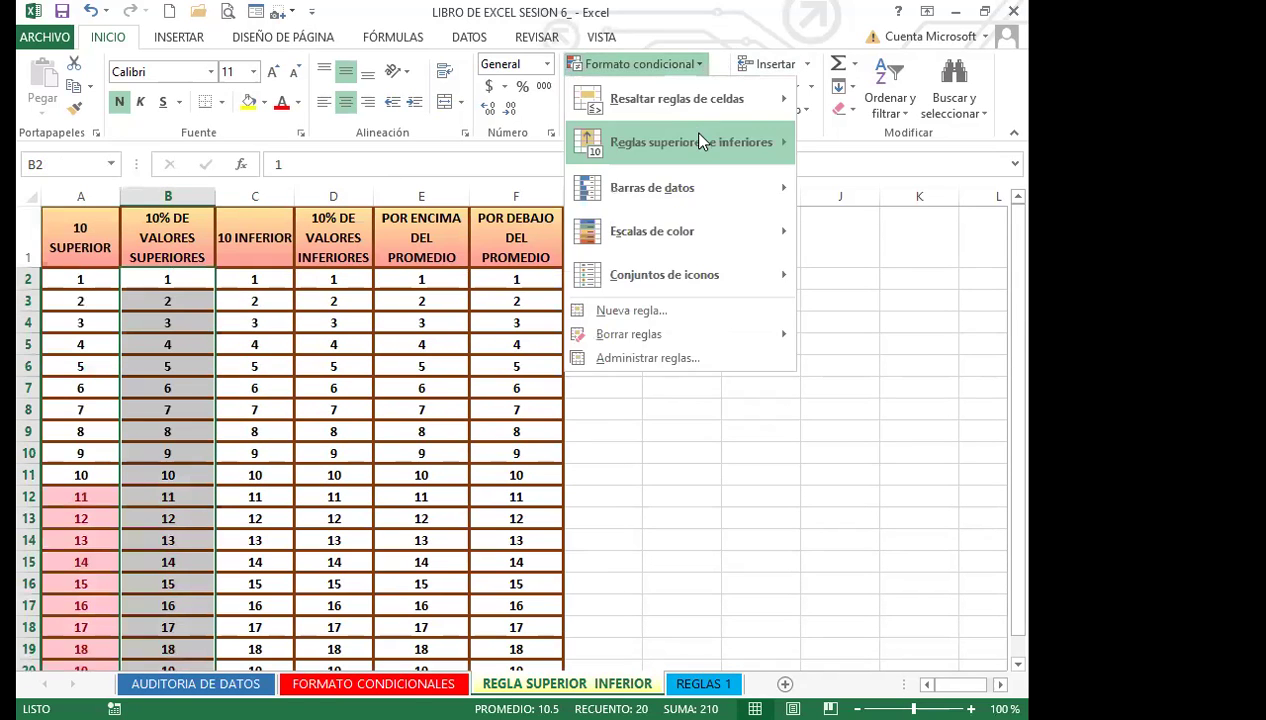
mouse_move(757, 141)
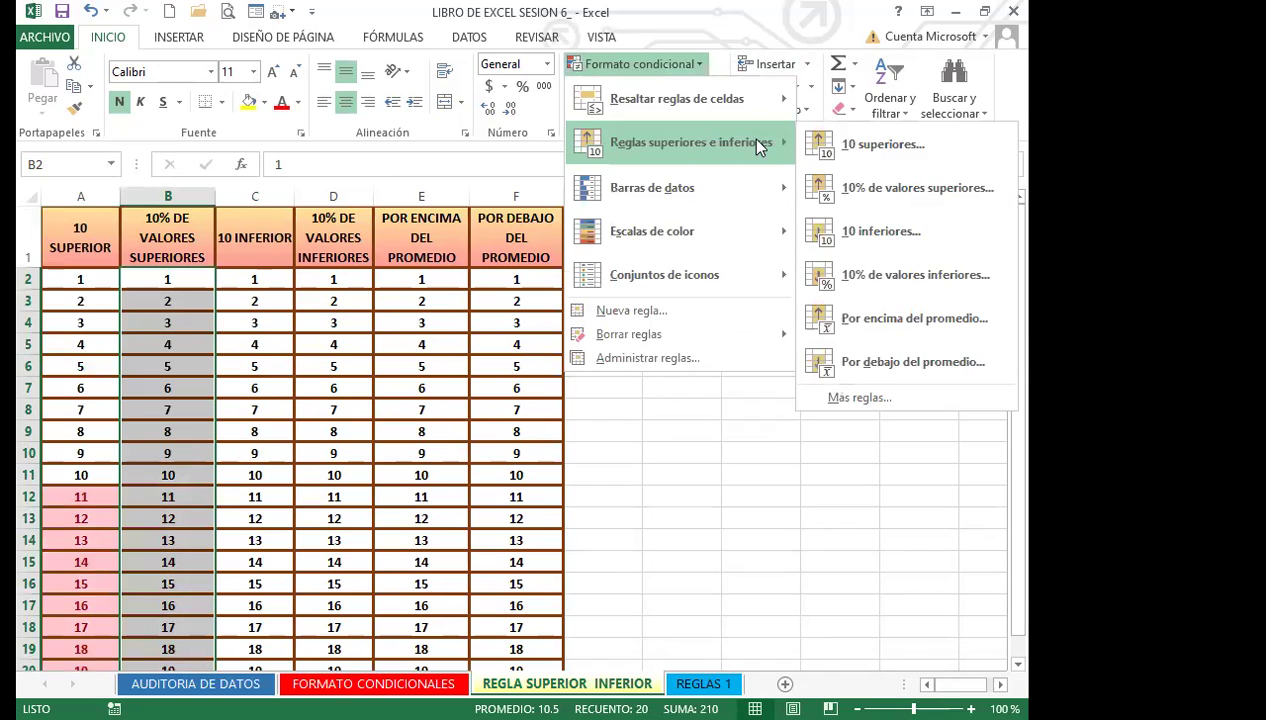
left_click(893, 192)
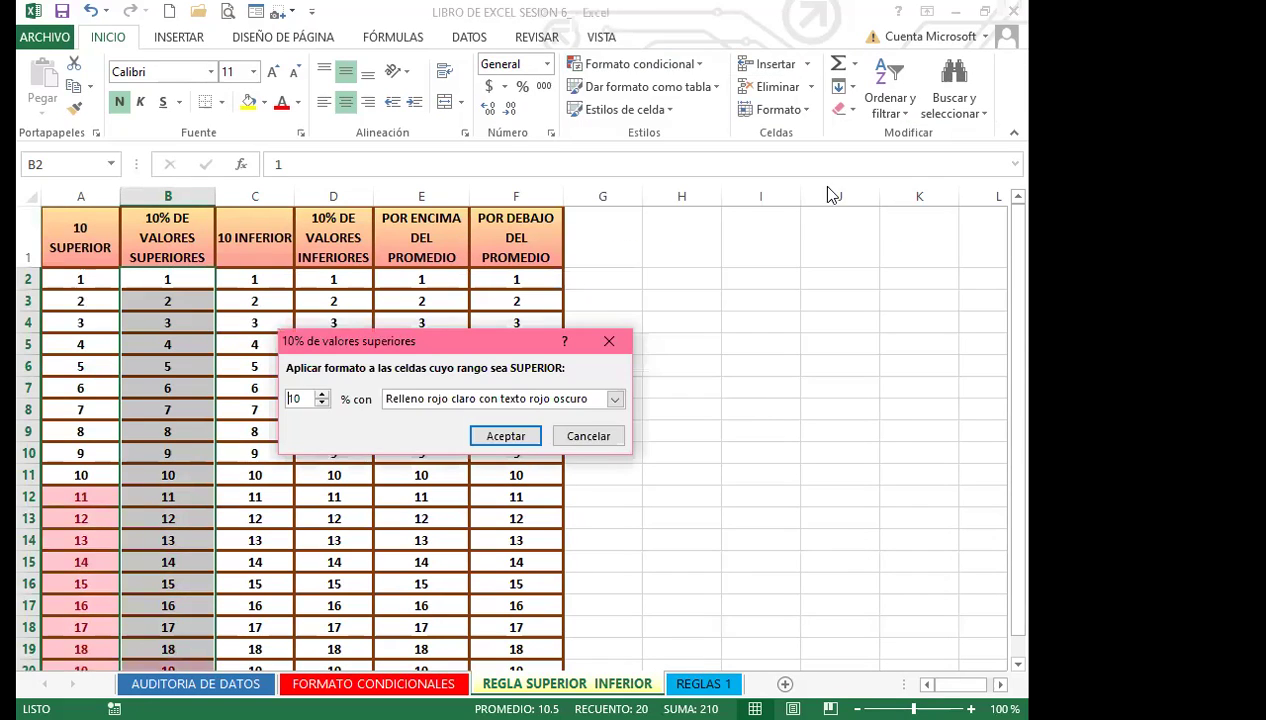
Format the top 10% of column B's values with green fill and dark green text, and check the highlighted cells.
left_click(322, 394)
left_click(322, 394)
left_click(615, 399)
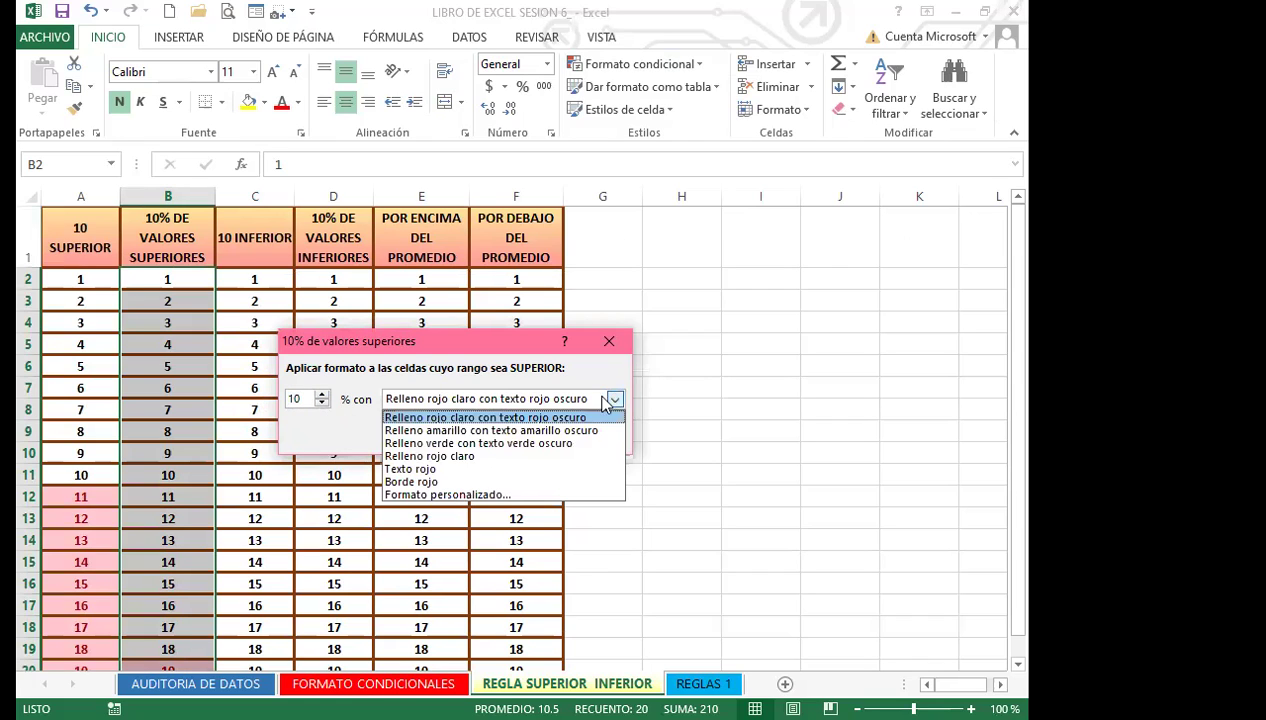
left_click(475, 442)
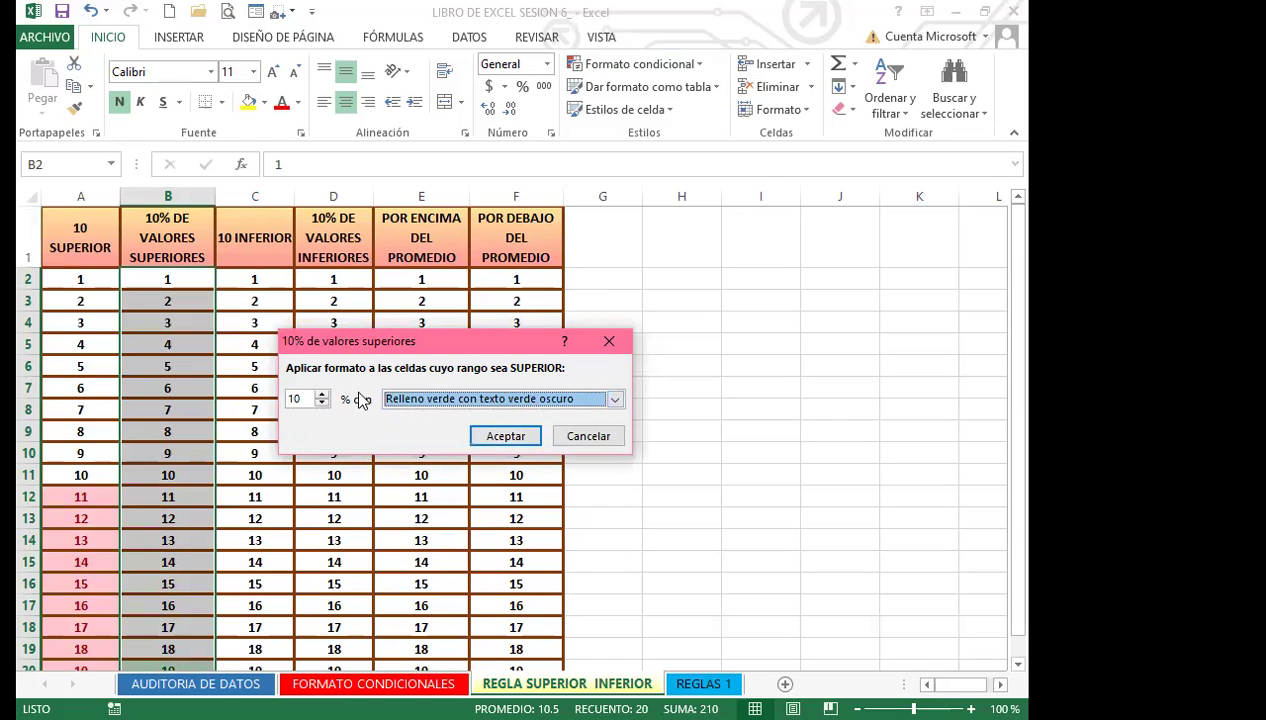
left_click(507, 436)
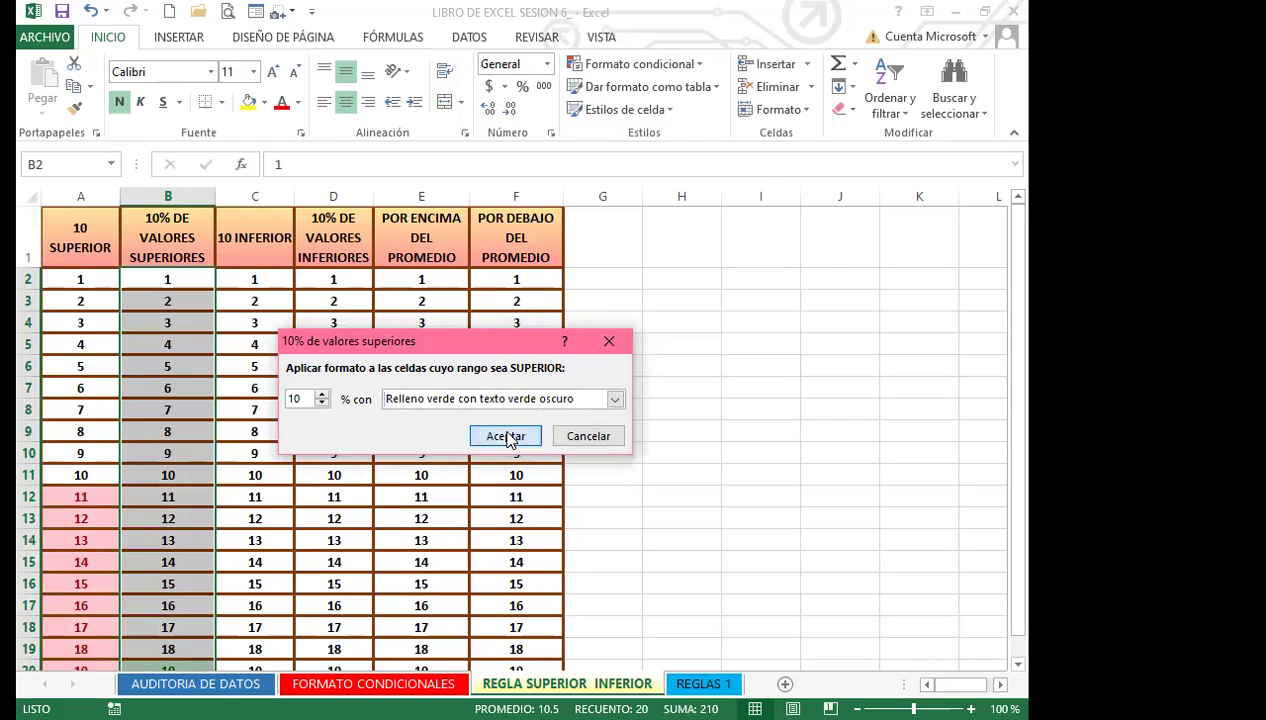
scroll(144, 432, "down", 2)
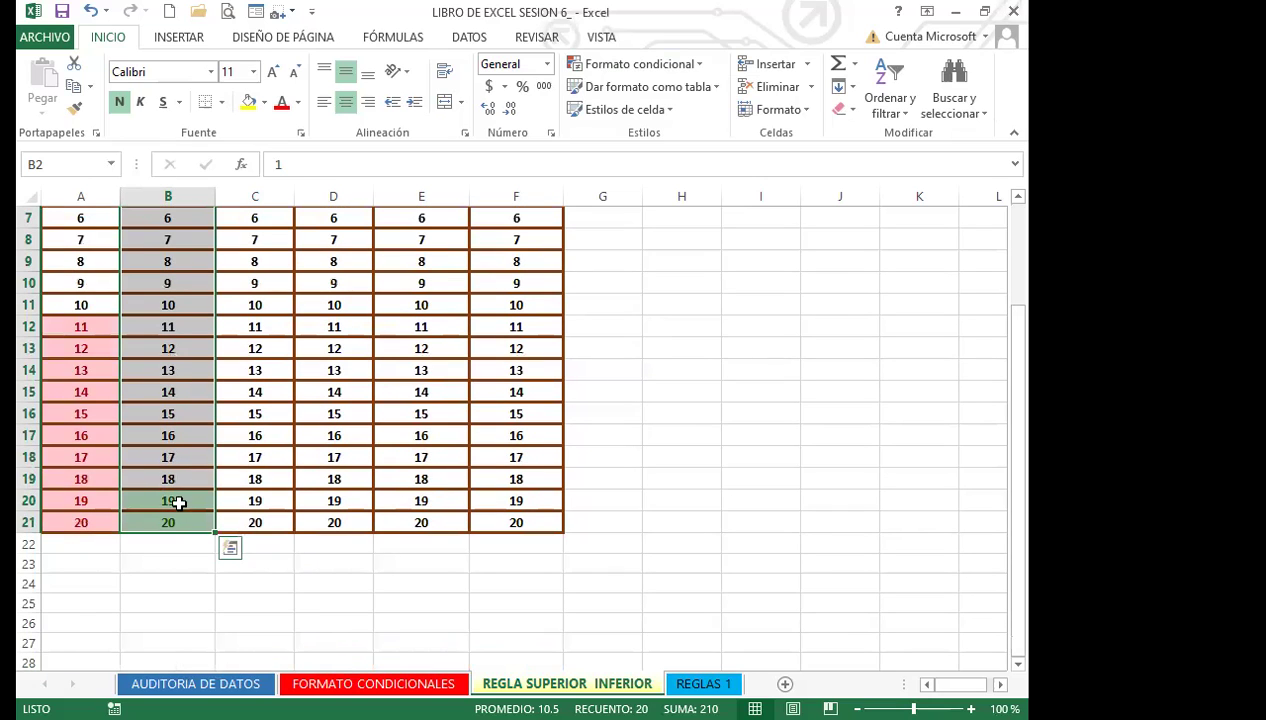
scroll(172, 472, "up", 2)
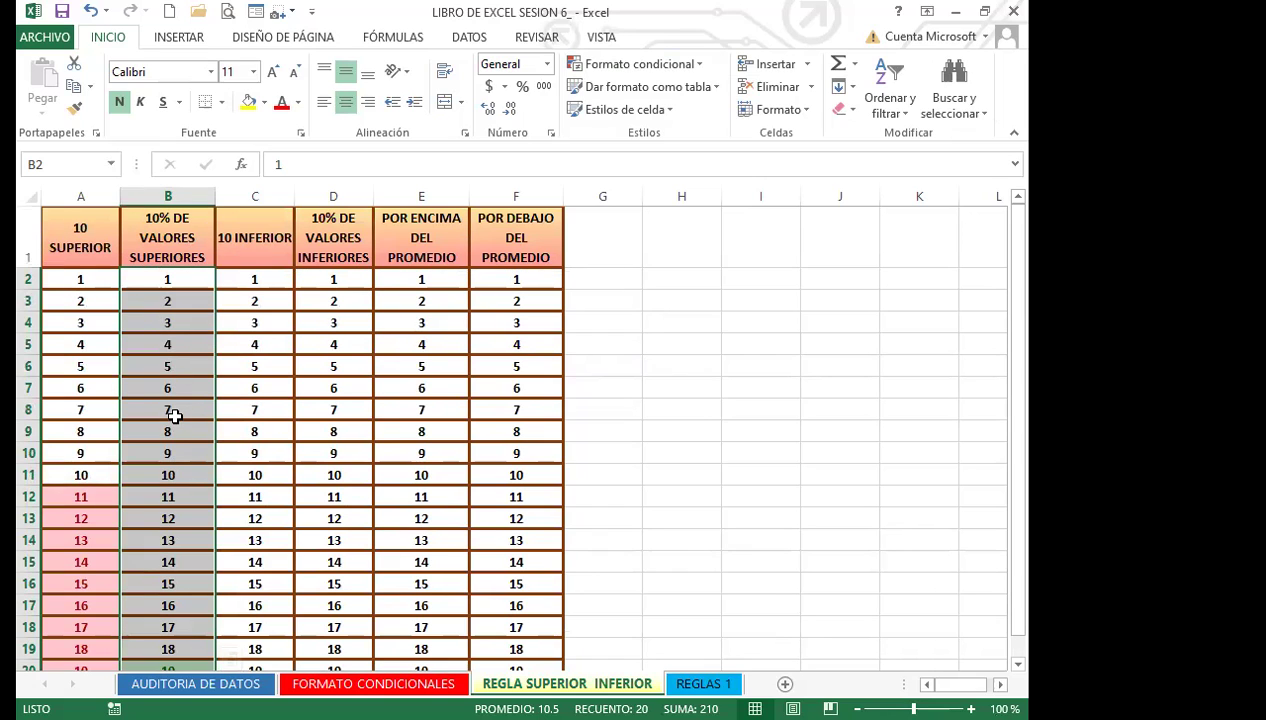
Highlight the 10 lowest values in column B's neighbour, column C, from C2 down, with yellow fill and dark yellow text.
left_click_drag(277, 279, 280, 655)
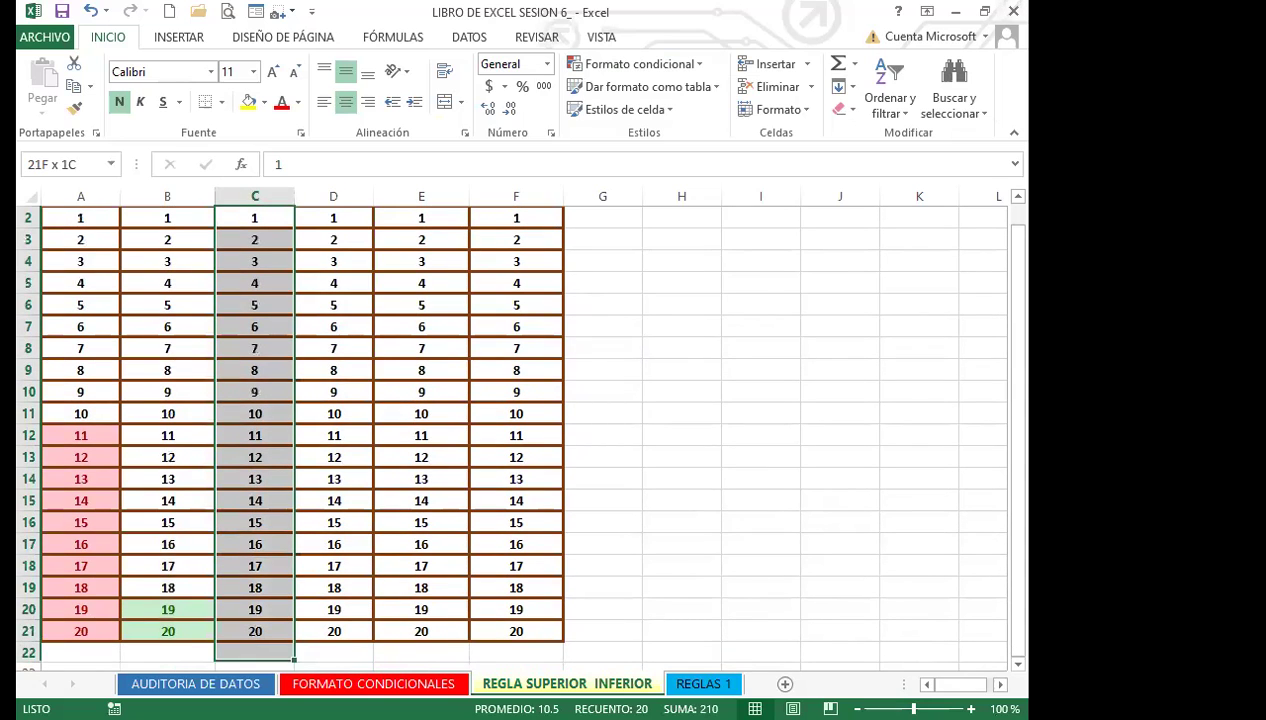
scroll(766, 433, "up", 3)
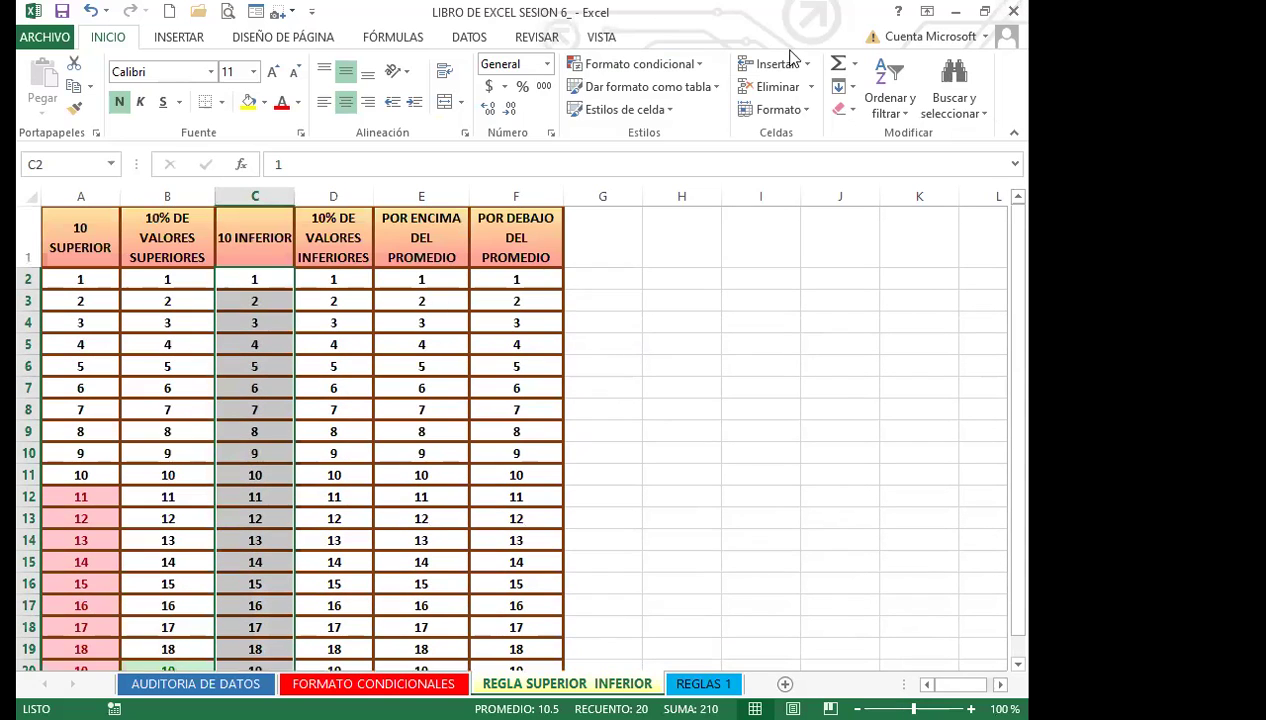
left_click(695, 64)
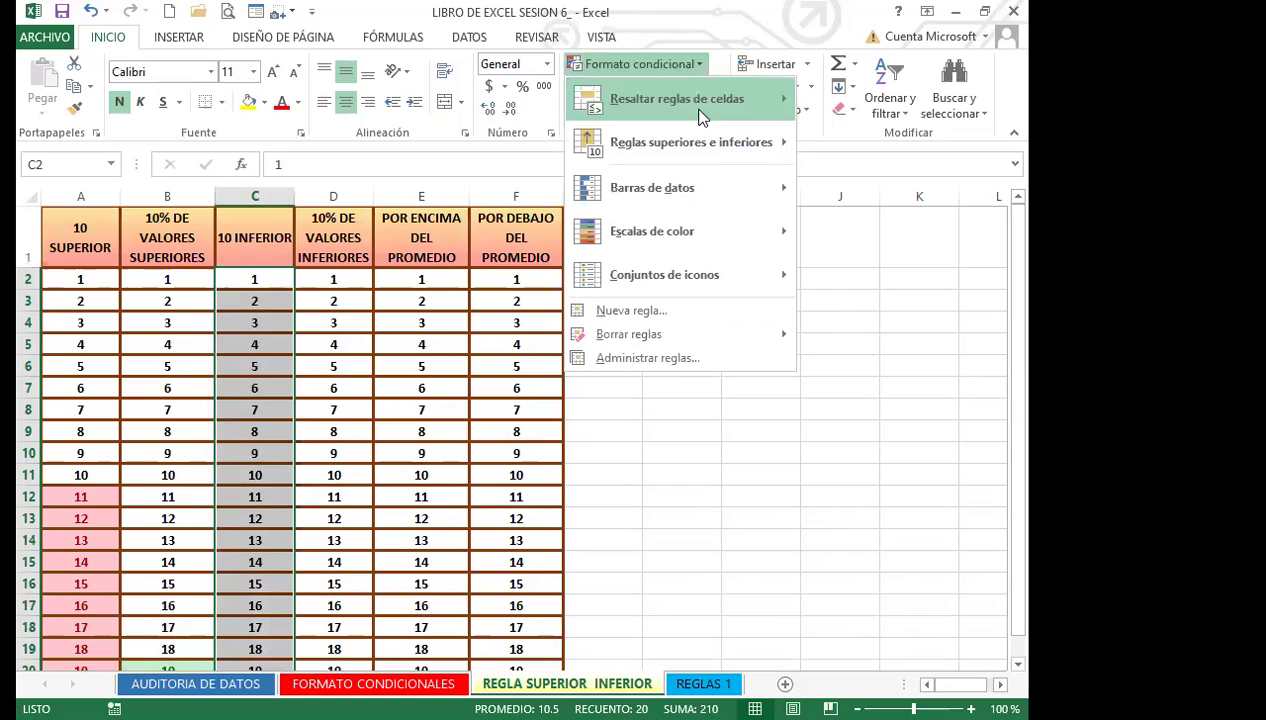
mouse_move(700, 143)
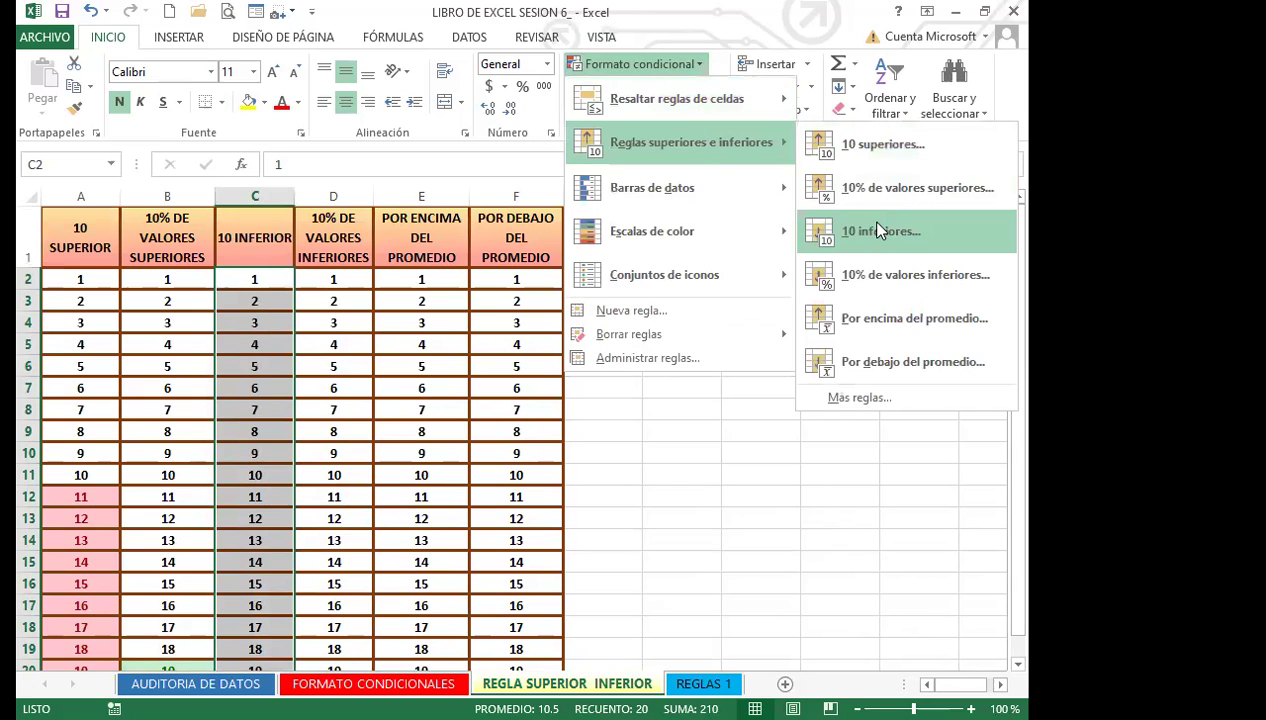
left_click(851, 234)
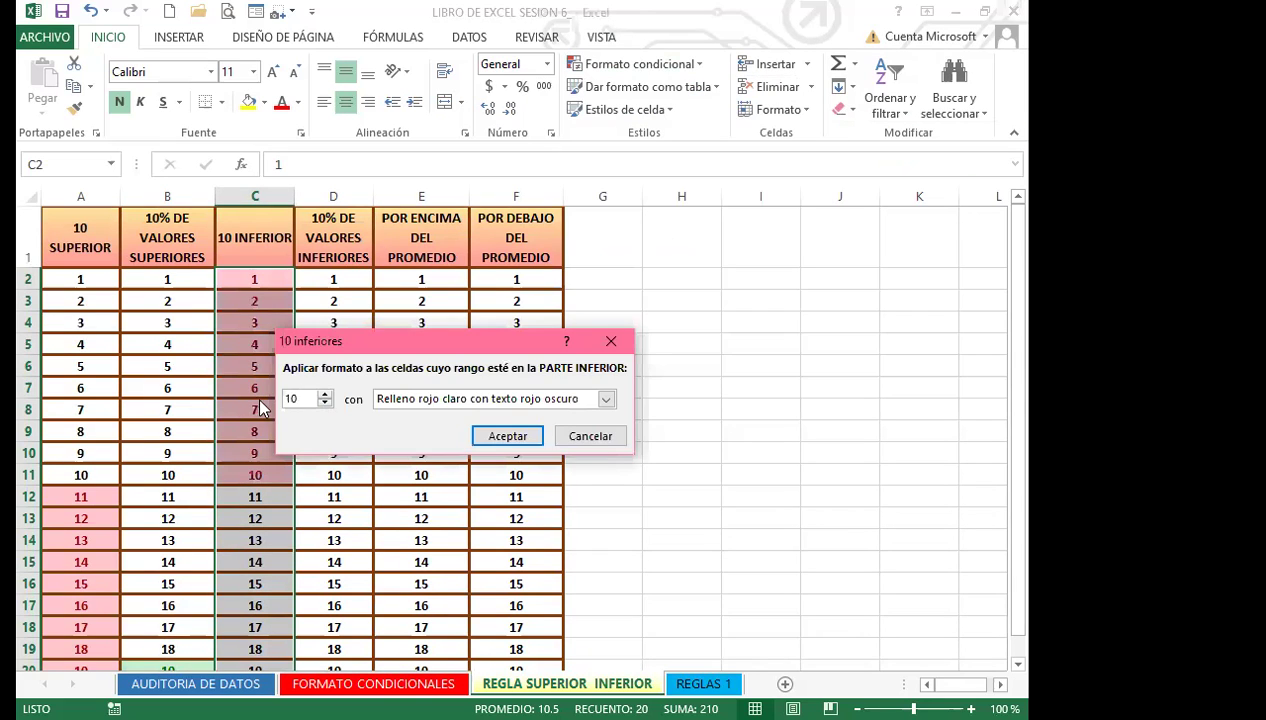
left_click(606, 399)
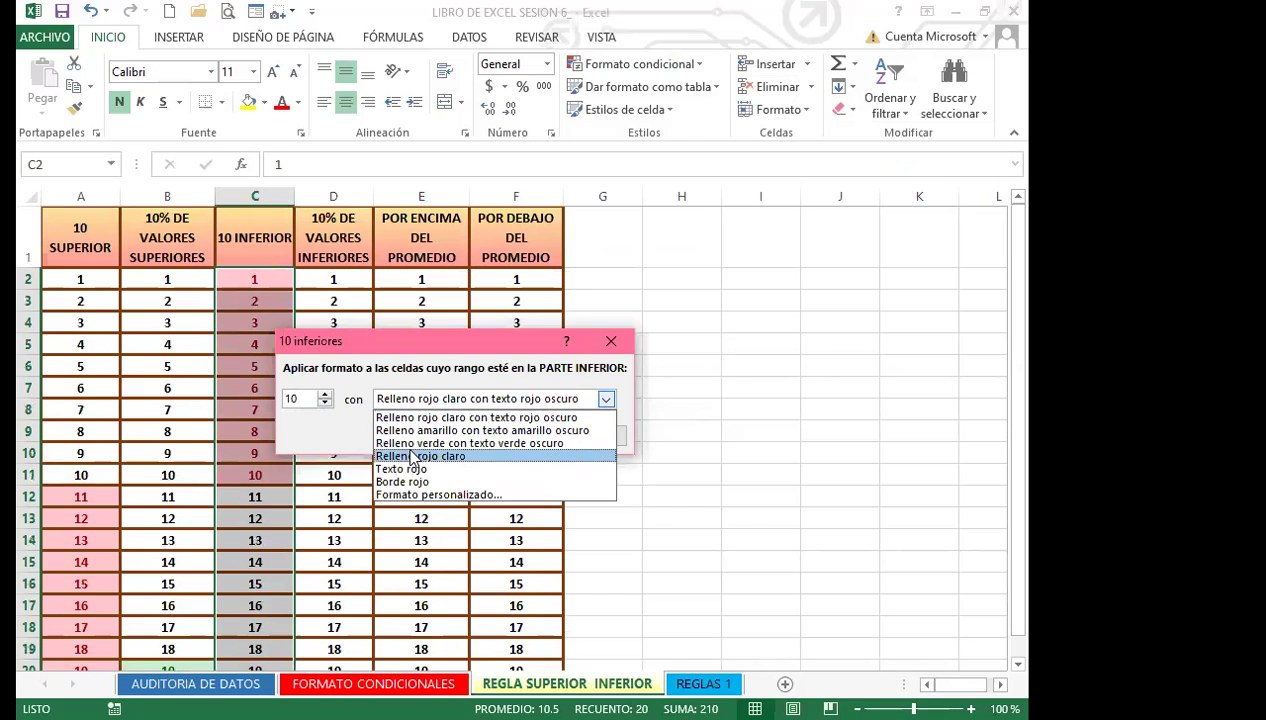
left_click(444, 433)
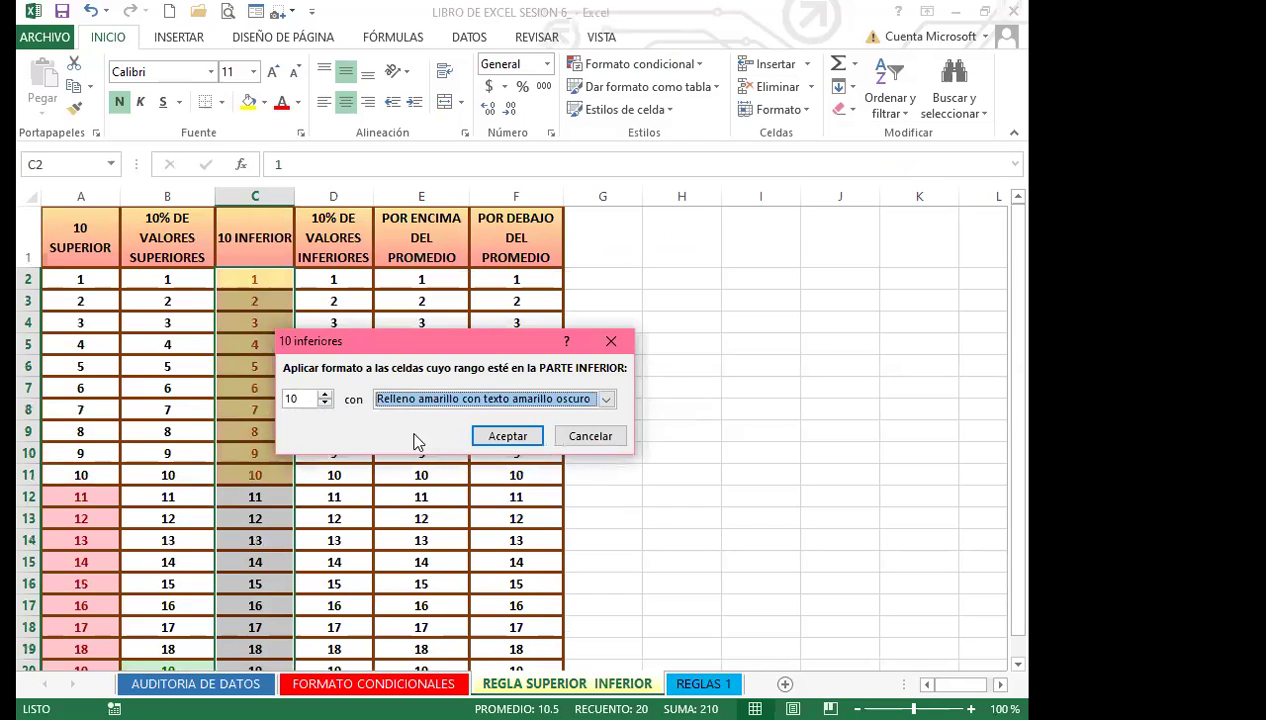
left_click(506, 437)
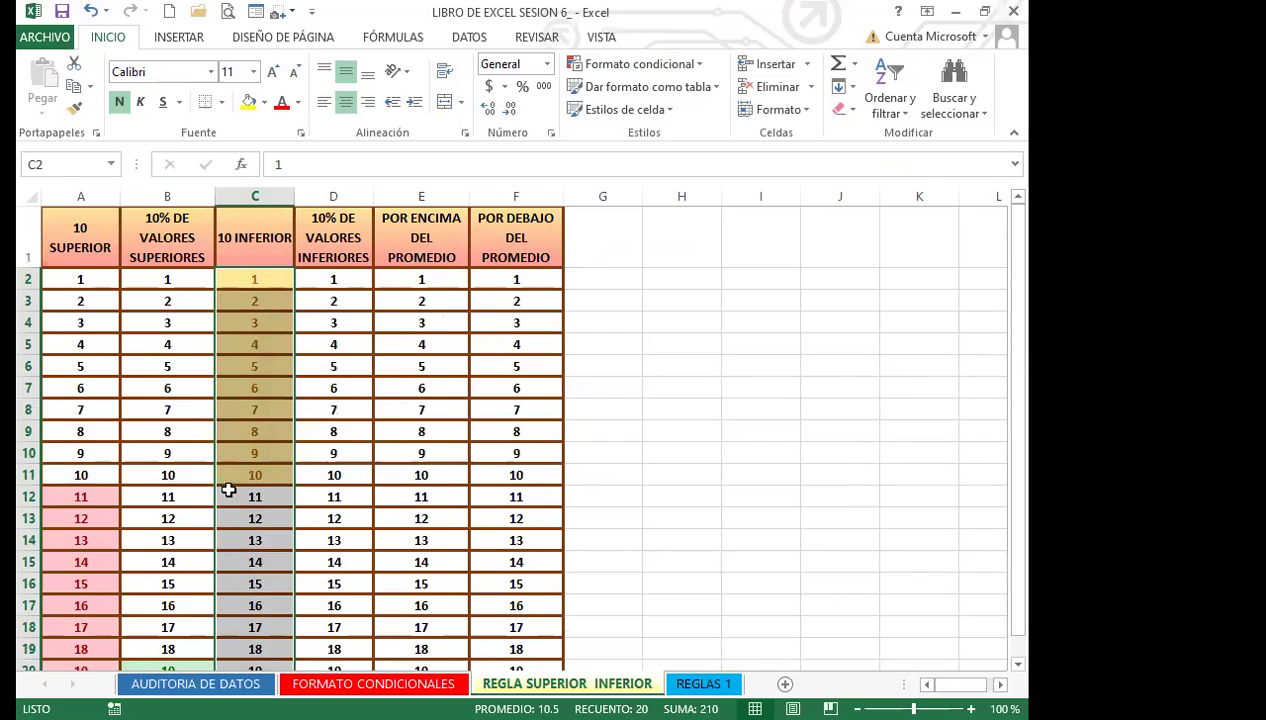
scroll(228, 488, "down", 2)
scroll(235, 492, "up", 2)
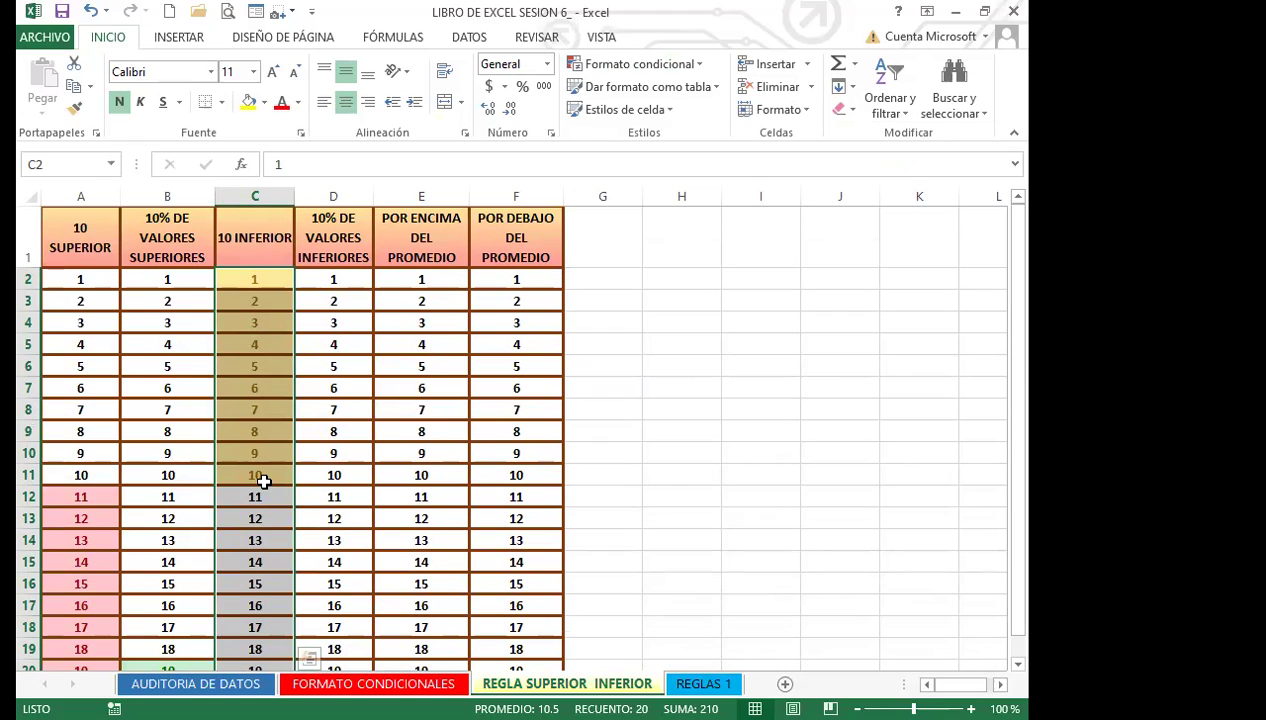
Highlight the bottom 10% of the values in cells D2 to D21 with a custom blue fill.
left_click_drag(341, 280, 334, 612)
left_click(700, 63)
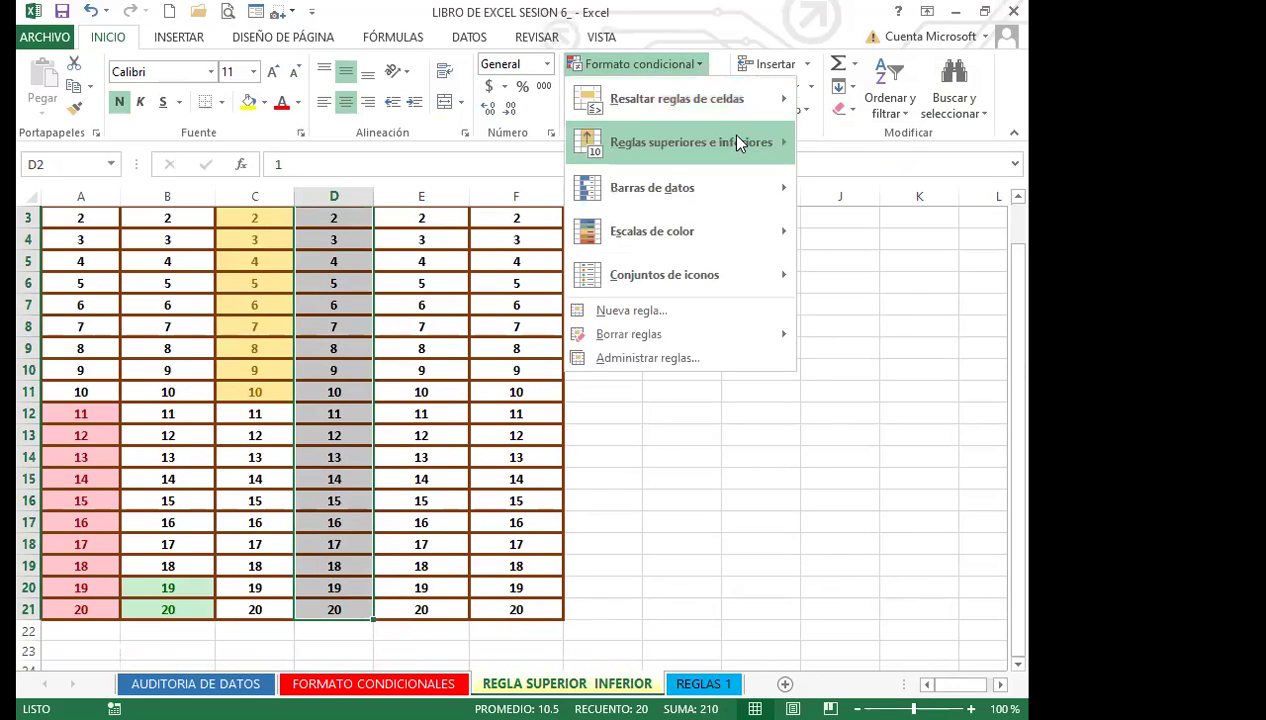
mouse_move(736, 134)
left_click(916, 276)
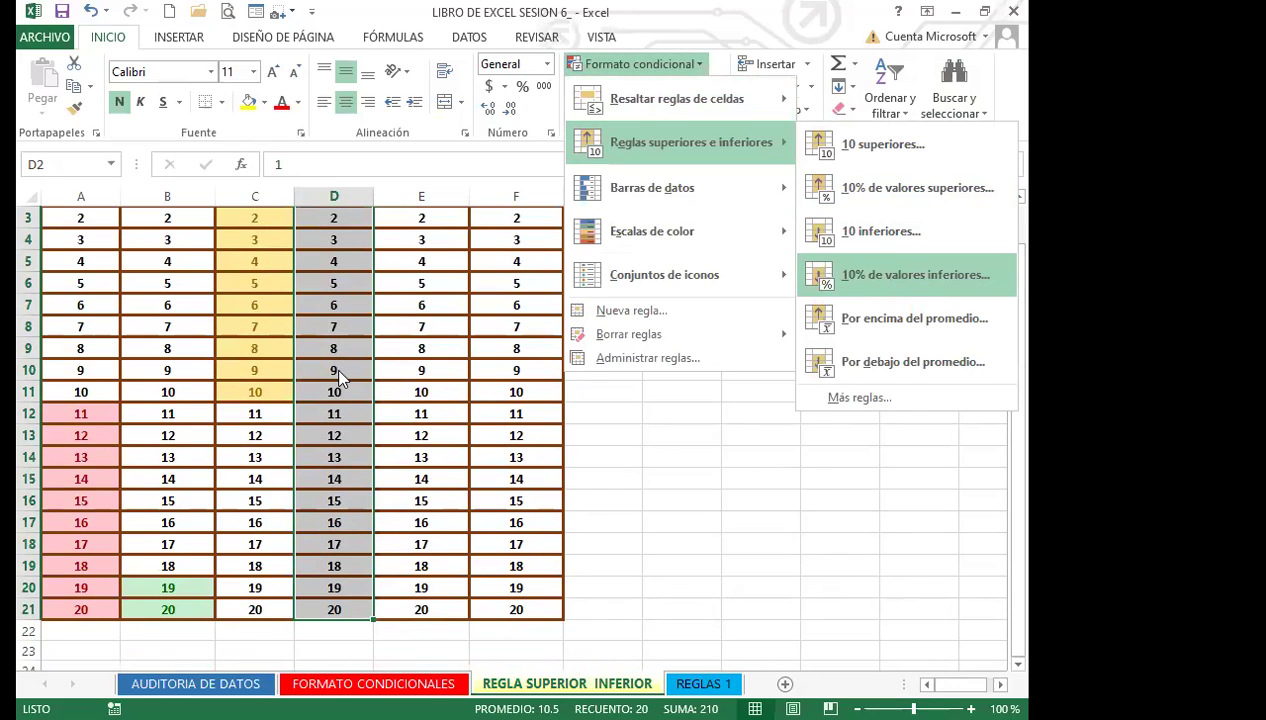
left_click(611, 399)
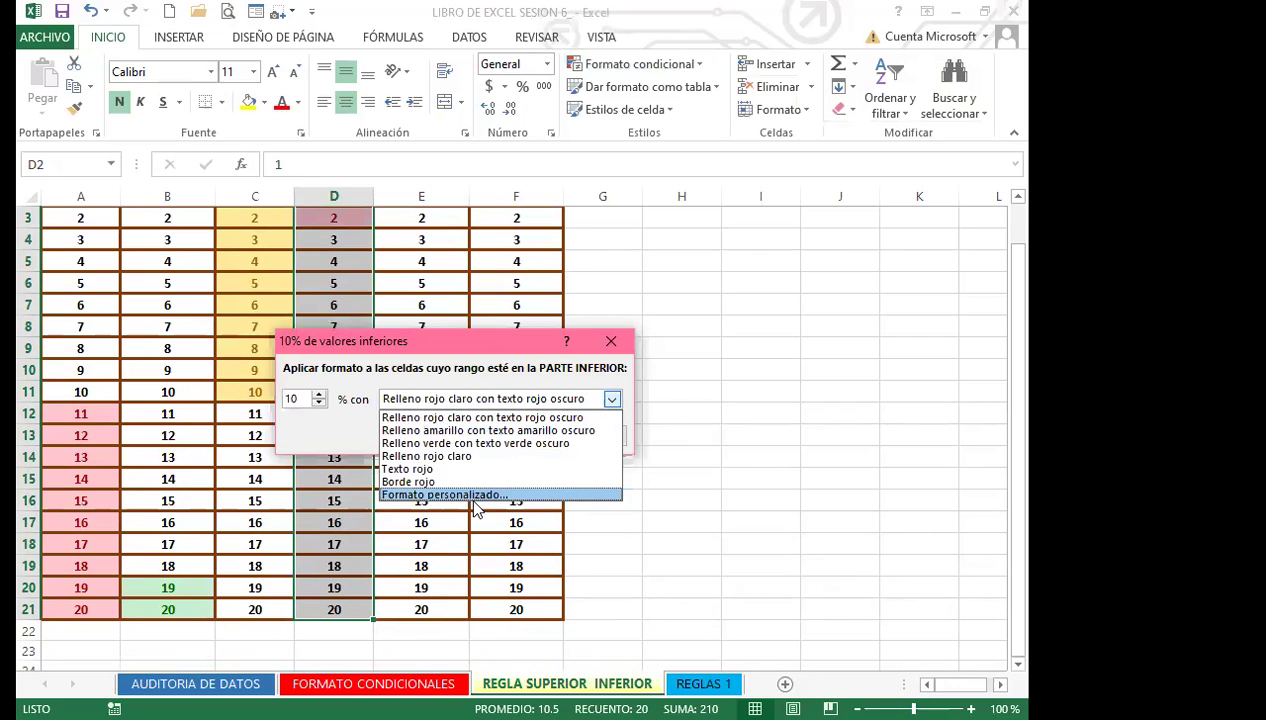
left_click(470, 492)
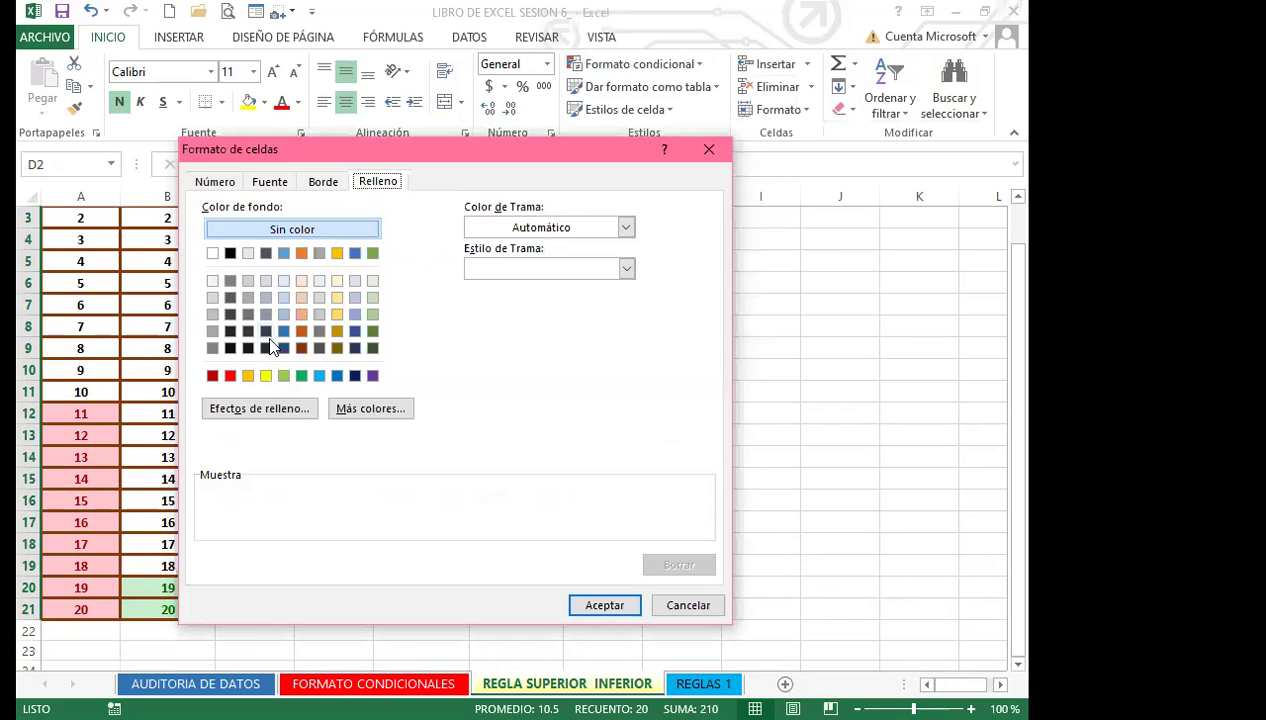
left_click(285, 332)
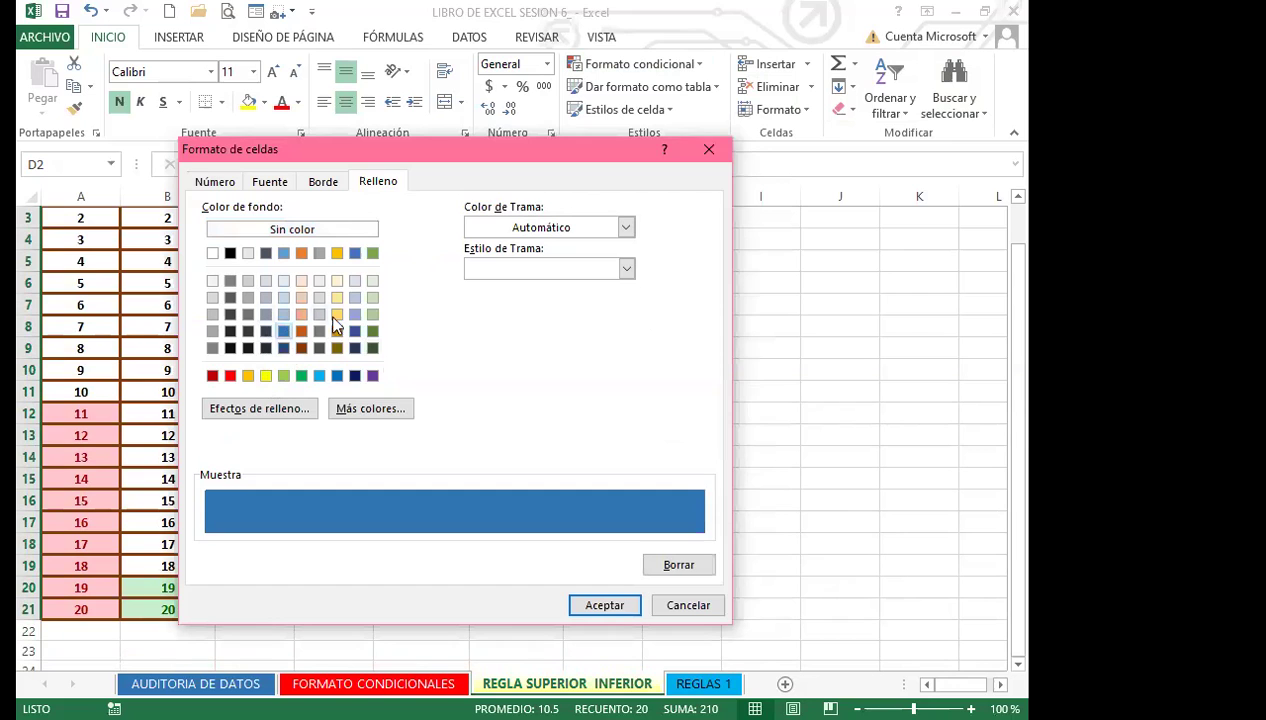
left_click(595, 607)
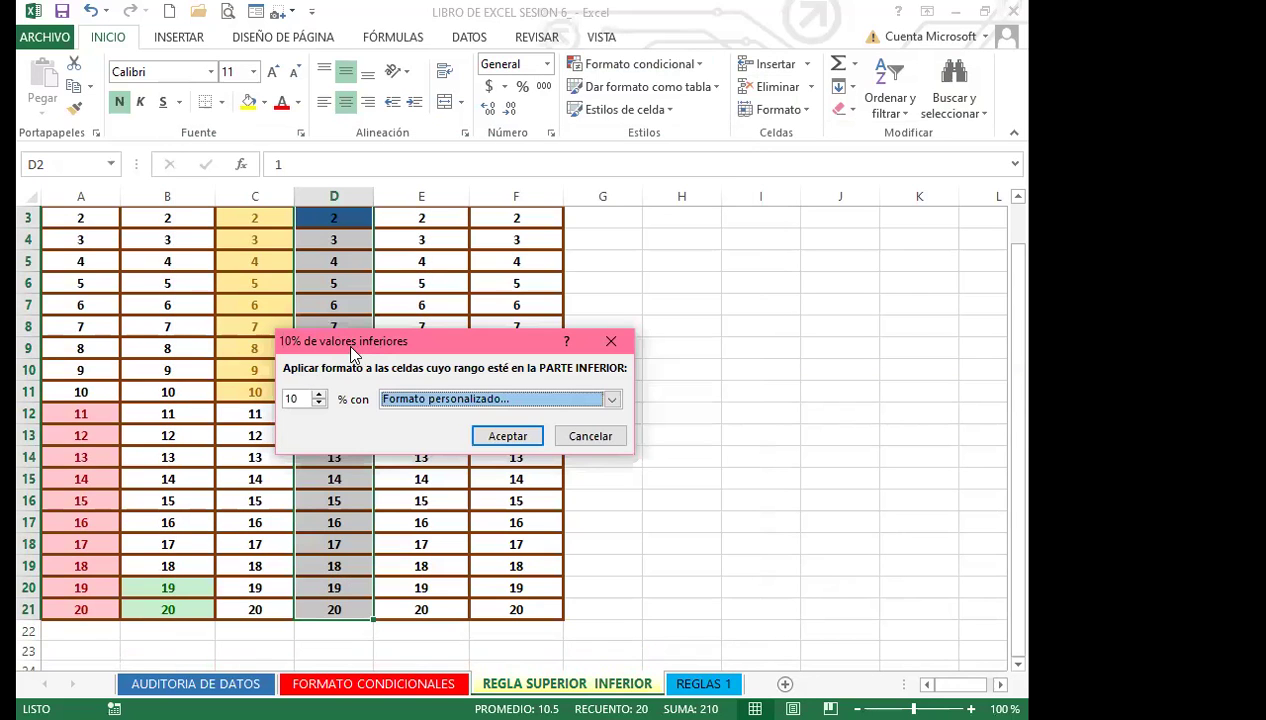
left_click(496, 438)
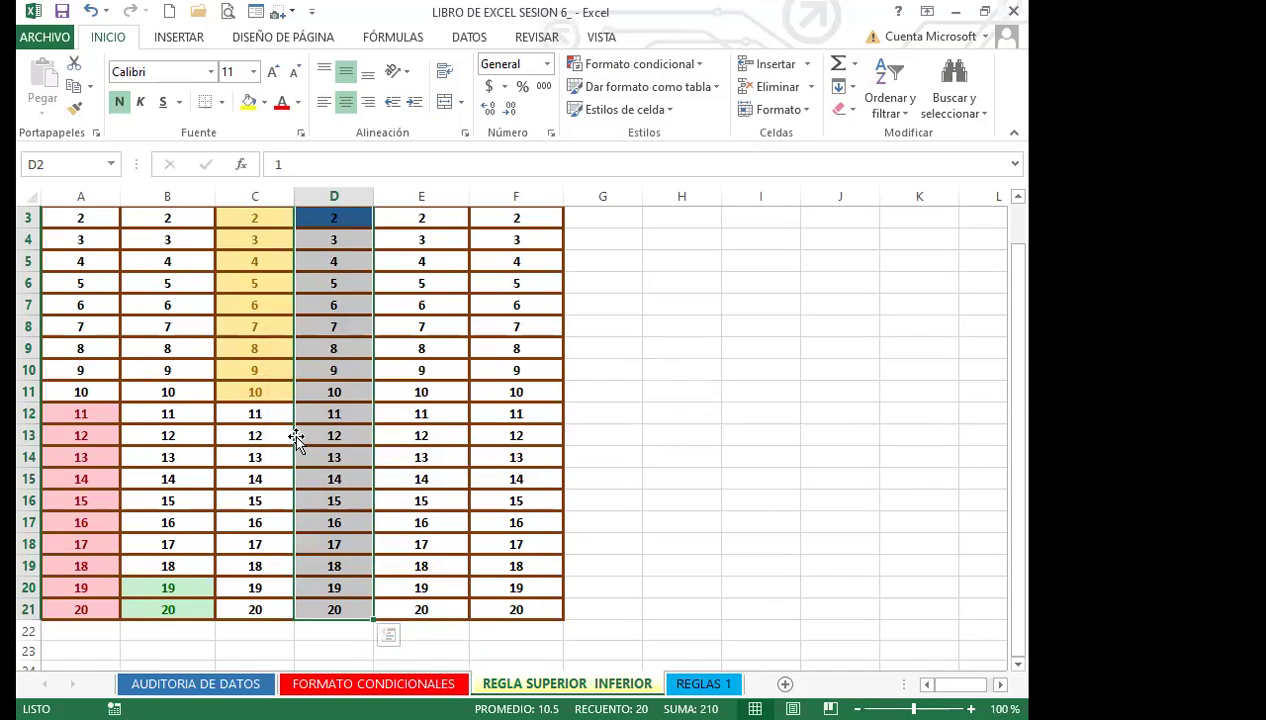
scroll(336, 313, "up", 1)
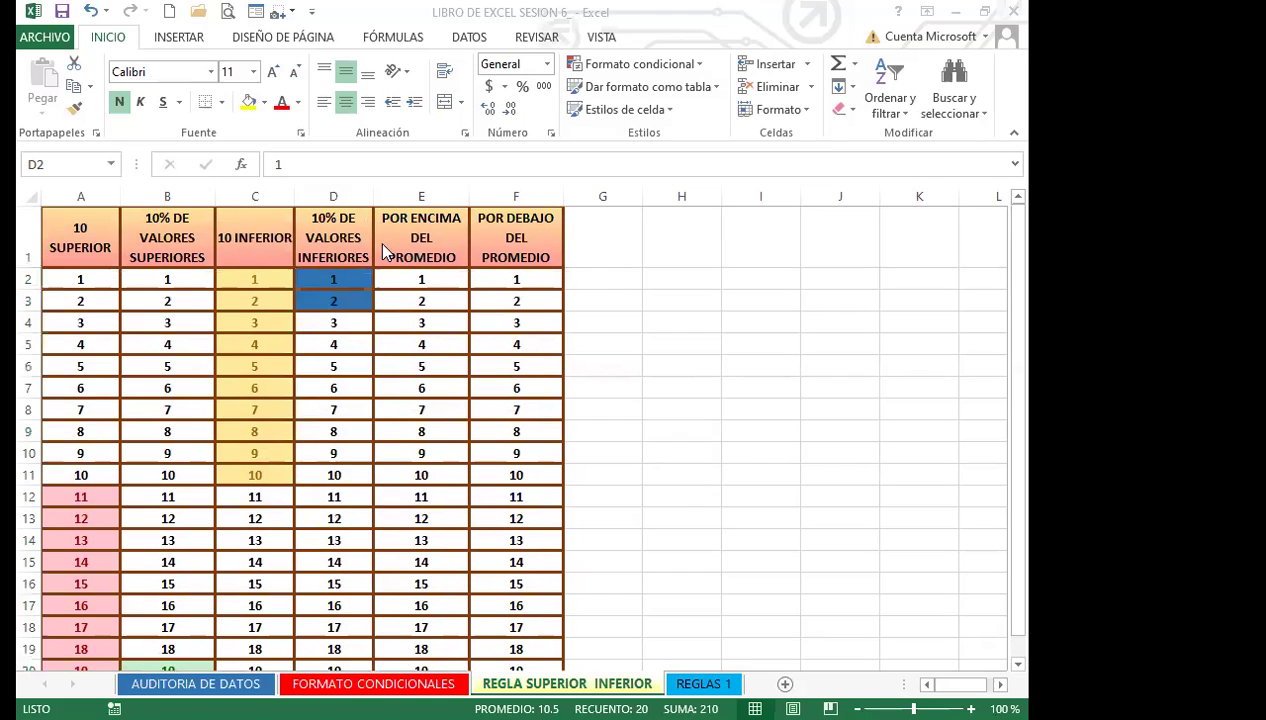
Examine the values in column E under the POR ENCIMA DEL PROMEDIO header.
left_click(426, 279)
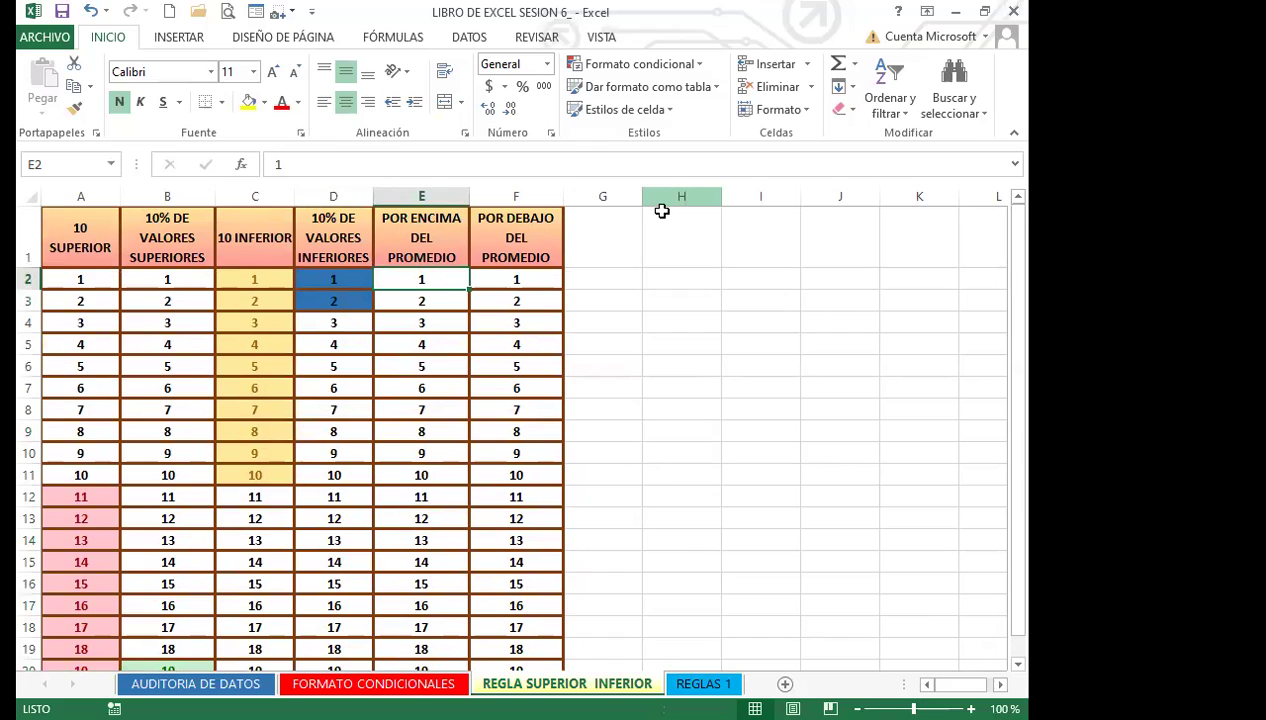
left_click(423, 366)
left_click(433, 390)
left_click(427, 430)
left_click(435, 412)
left_click(434, 392)
left_click(428, 452)
left_click(448, 386)
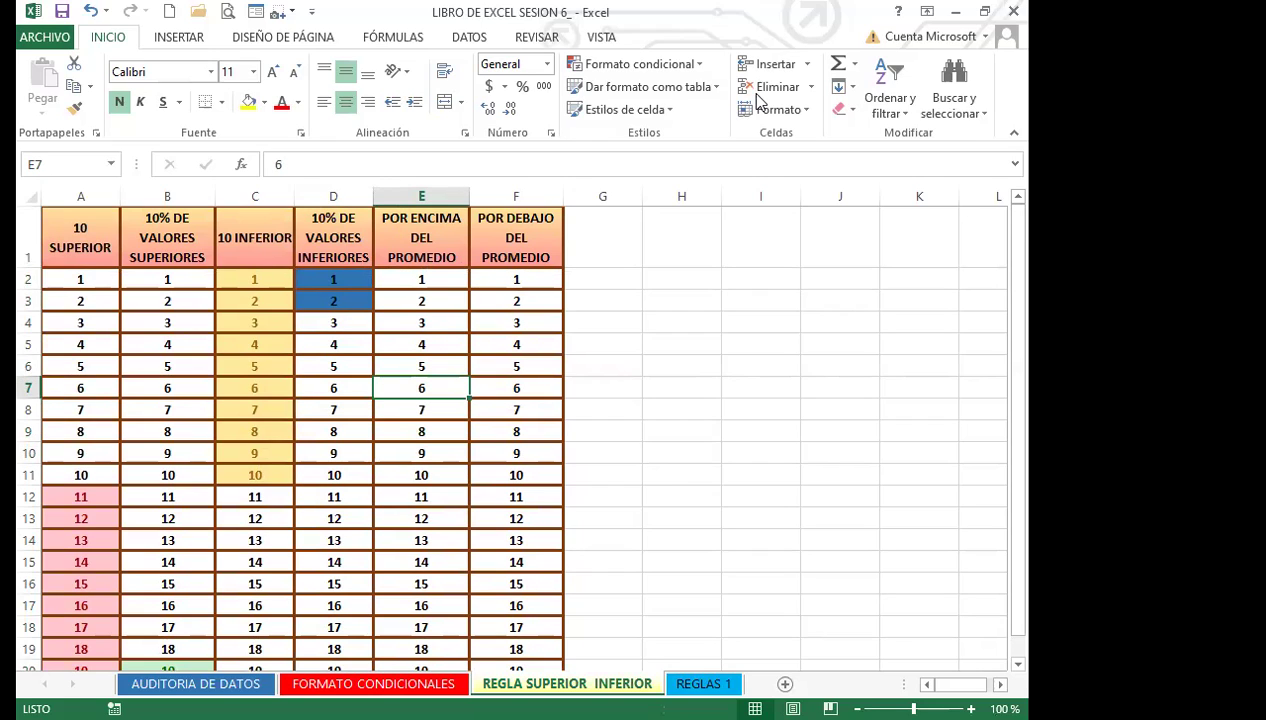
Highlight the above-average values in cells E2 to E21 with a custom light green fill.
left_click_drag(422, 279, 422, 390)
left_click_drag(425, 505, 425, 609)
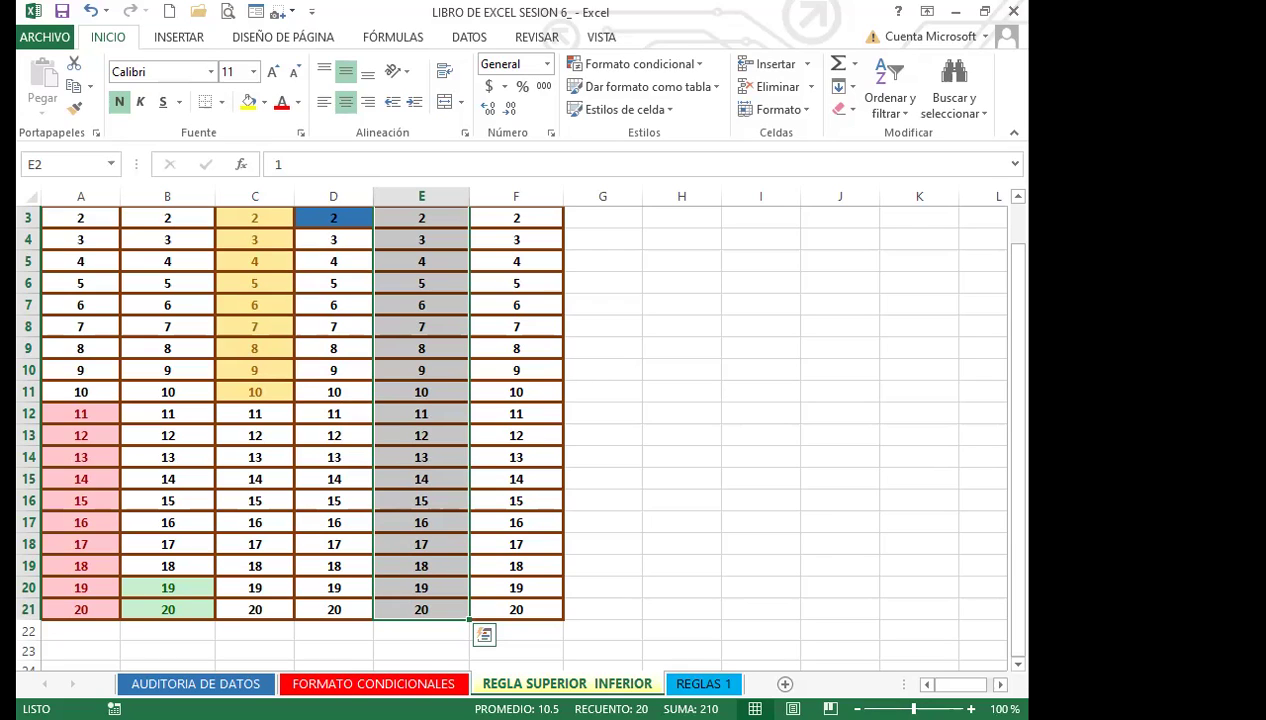
scroll(576, 551, "up", 1)
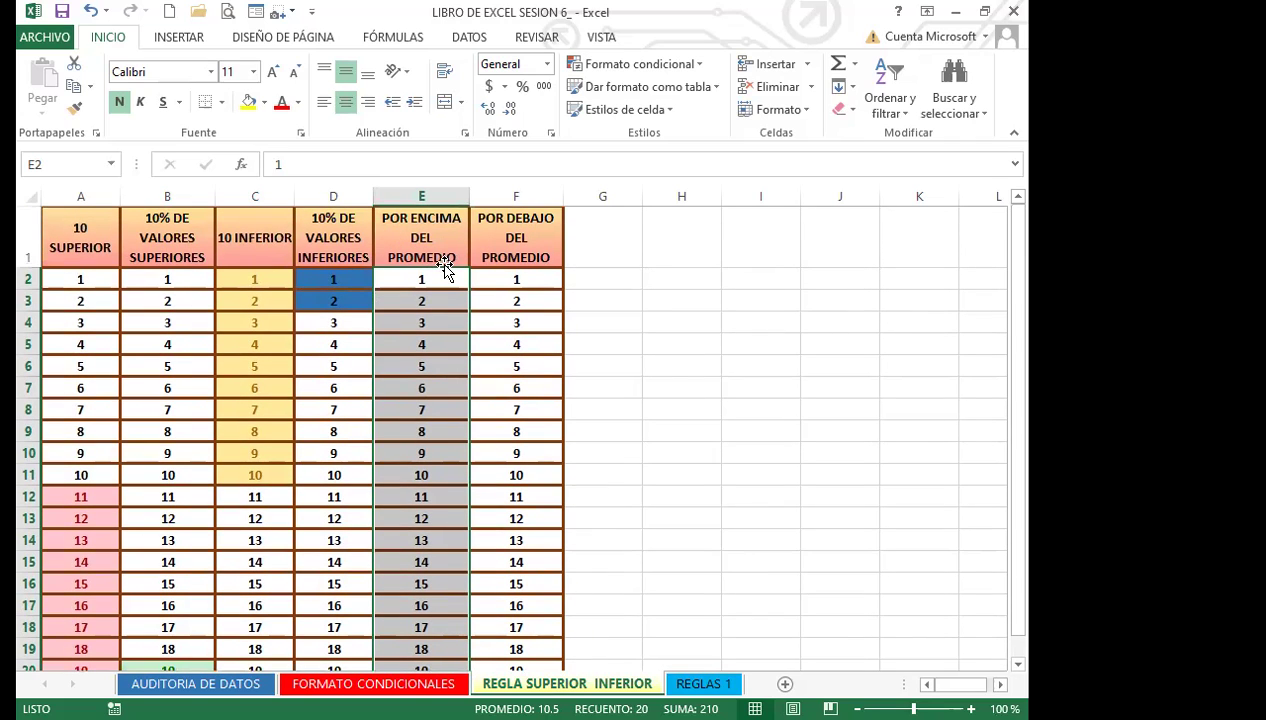
left_click(703, 70)
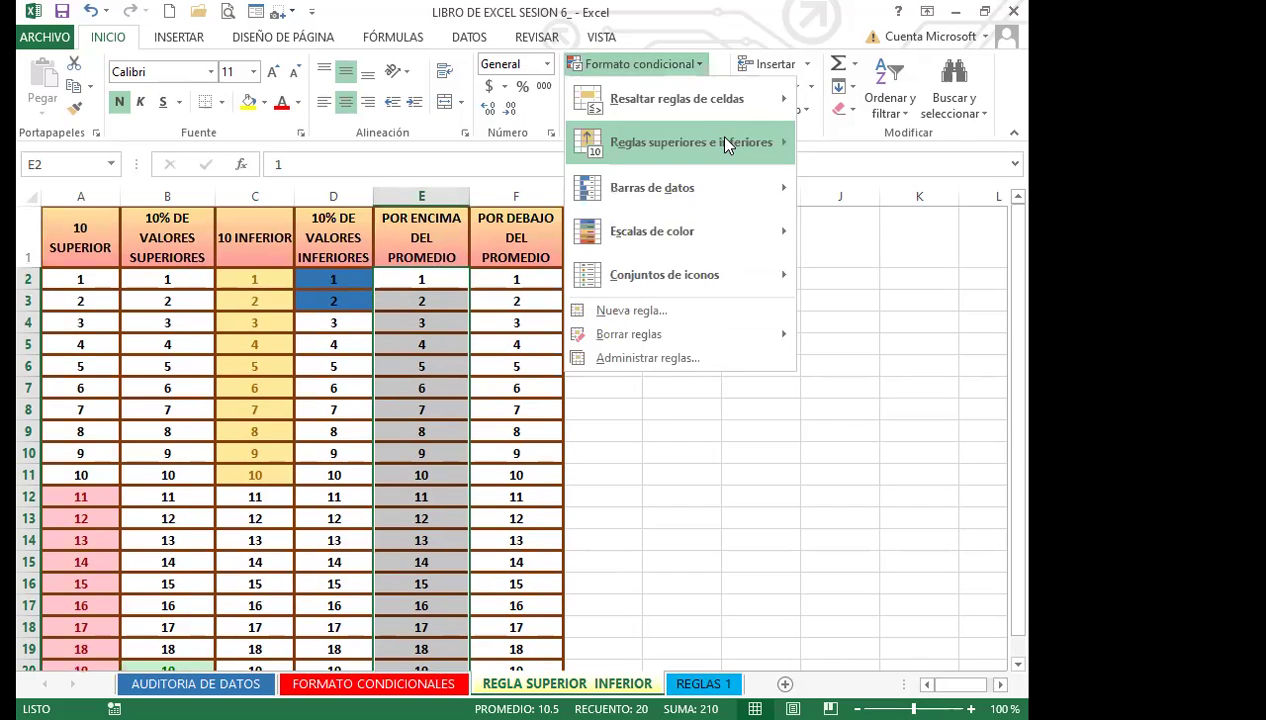
mouse_move(716, 140)
left_click(874, 322)
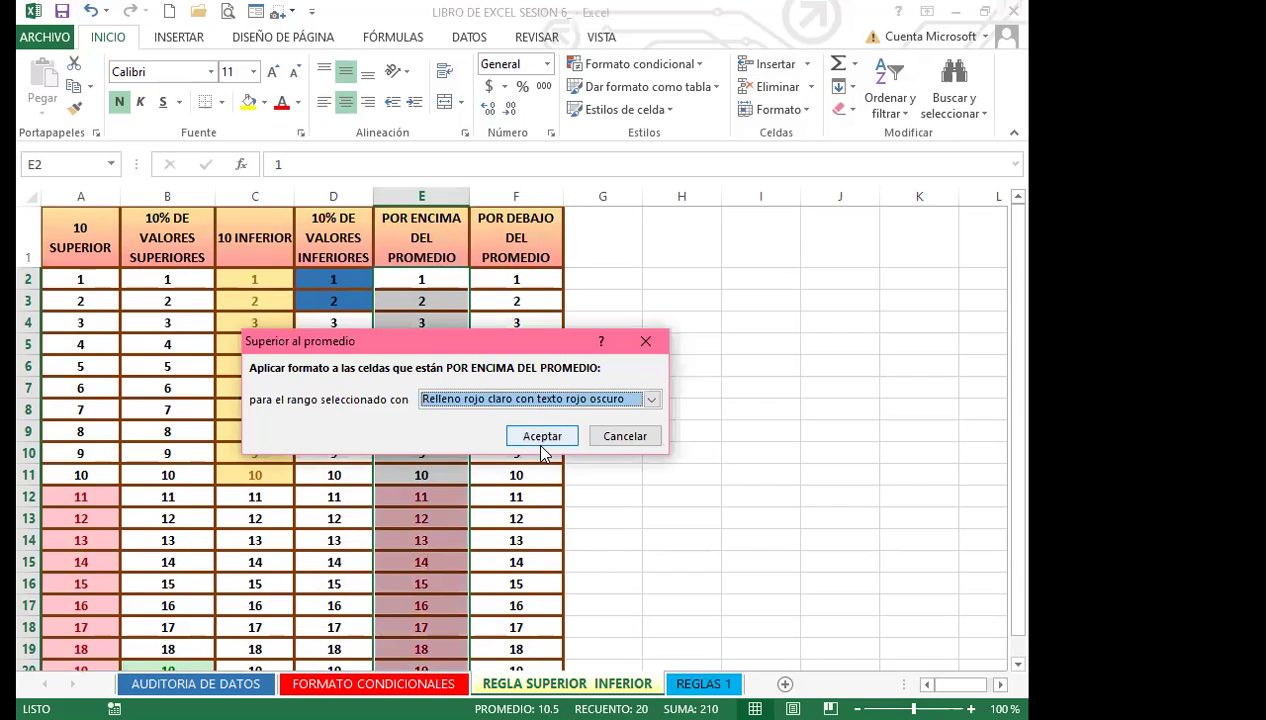
left_click(650, 399)
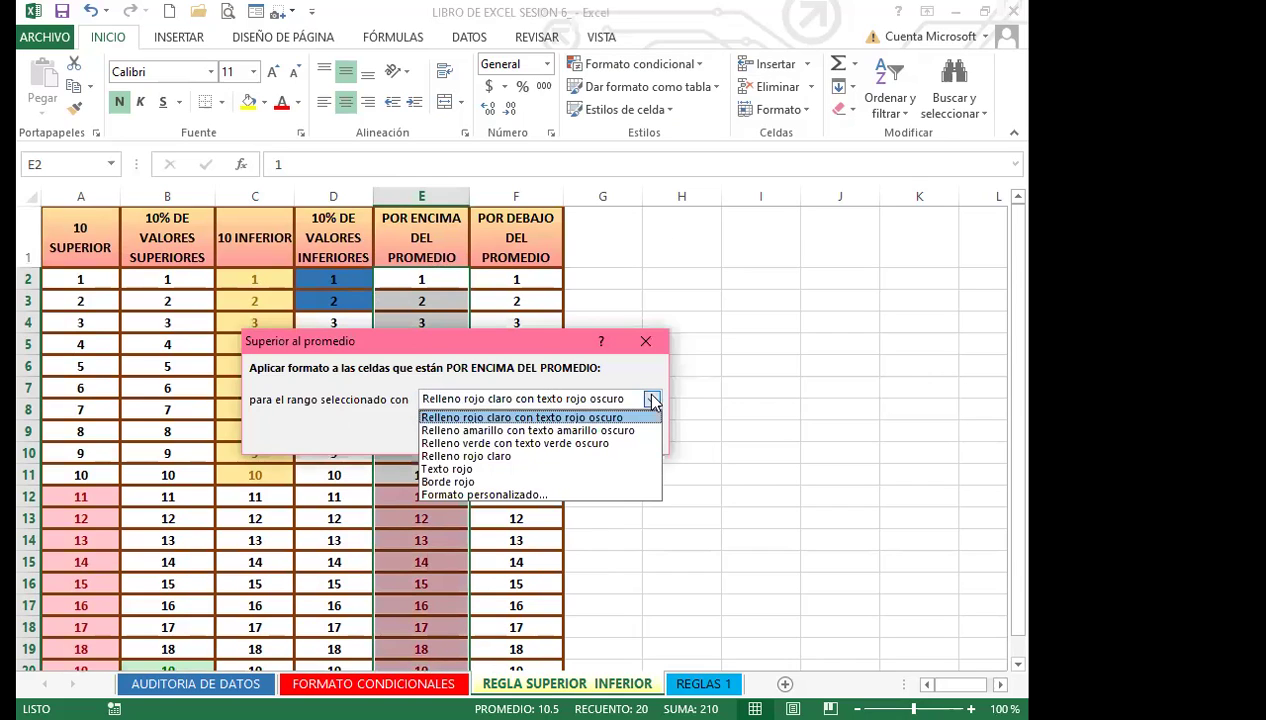
left_click(445, 495)
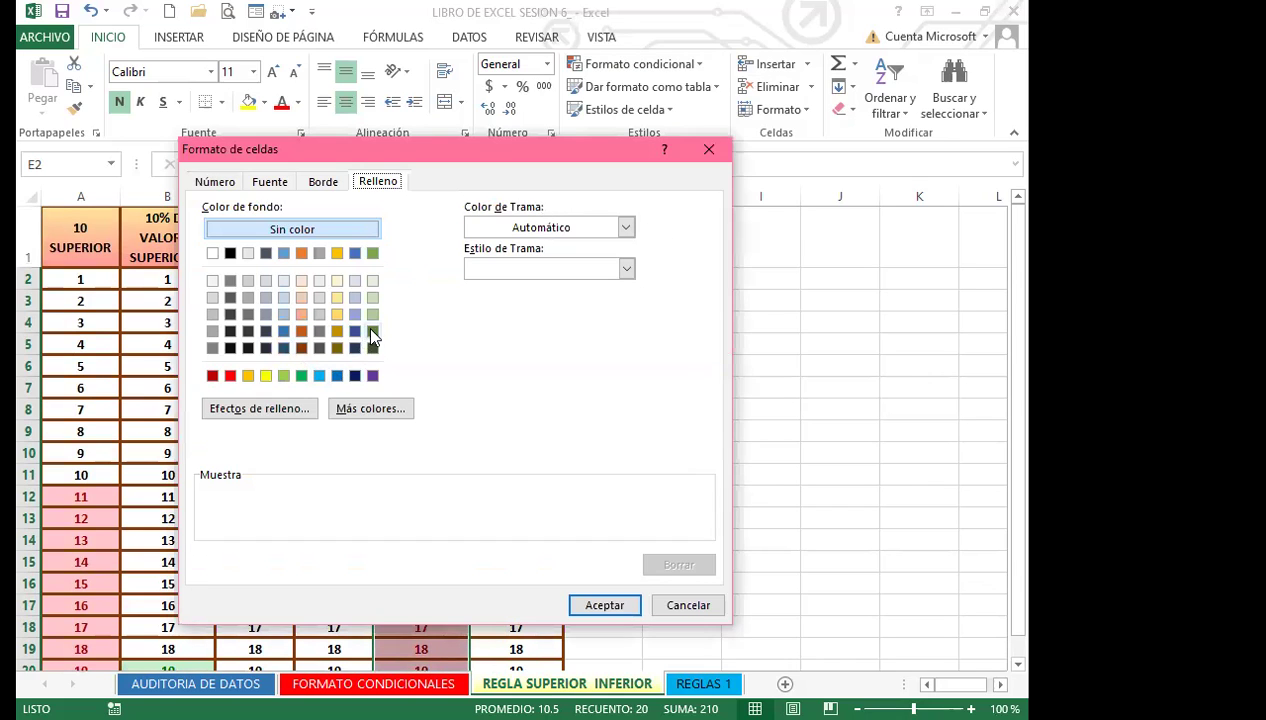
left_click(372, 314)
left_click(608, 605)
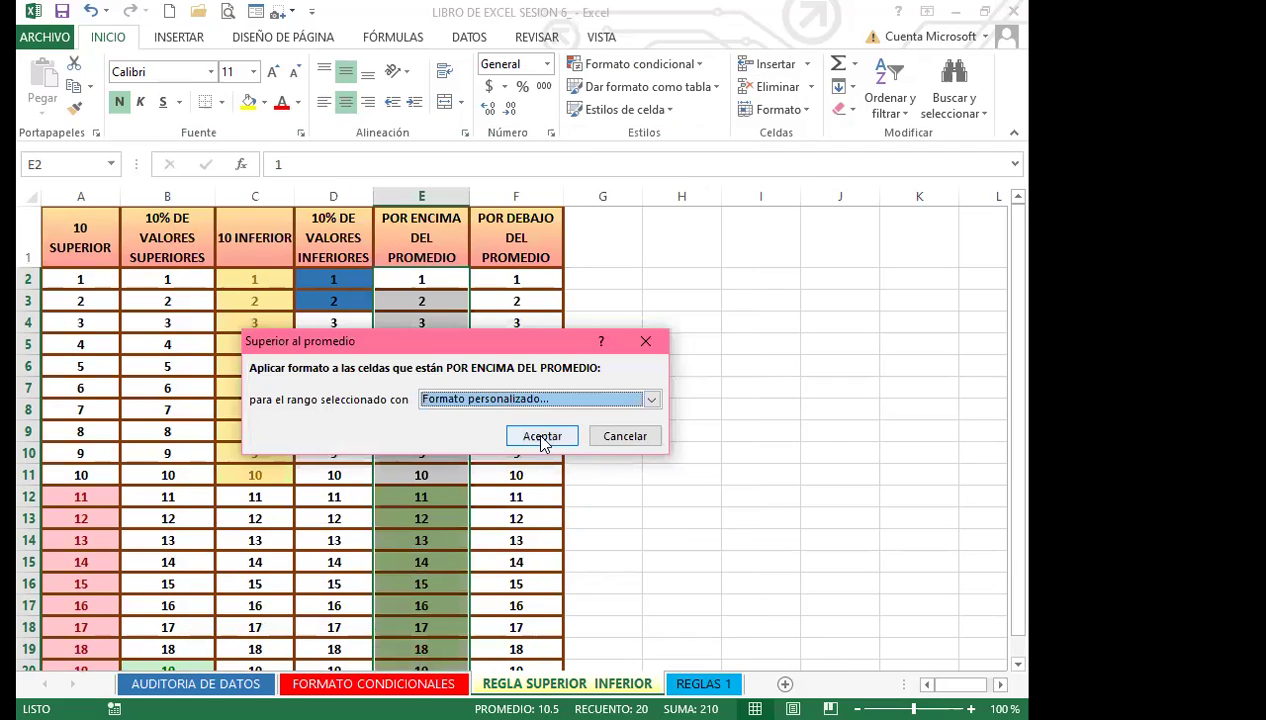
left_click(541, 437)
scroll(421, 503, "down", 1)
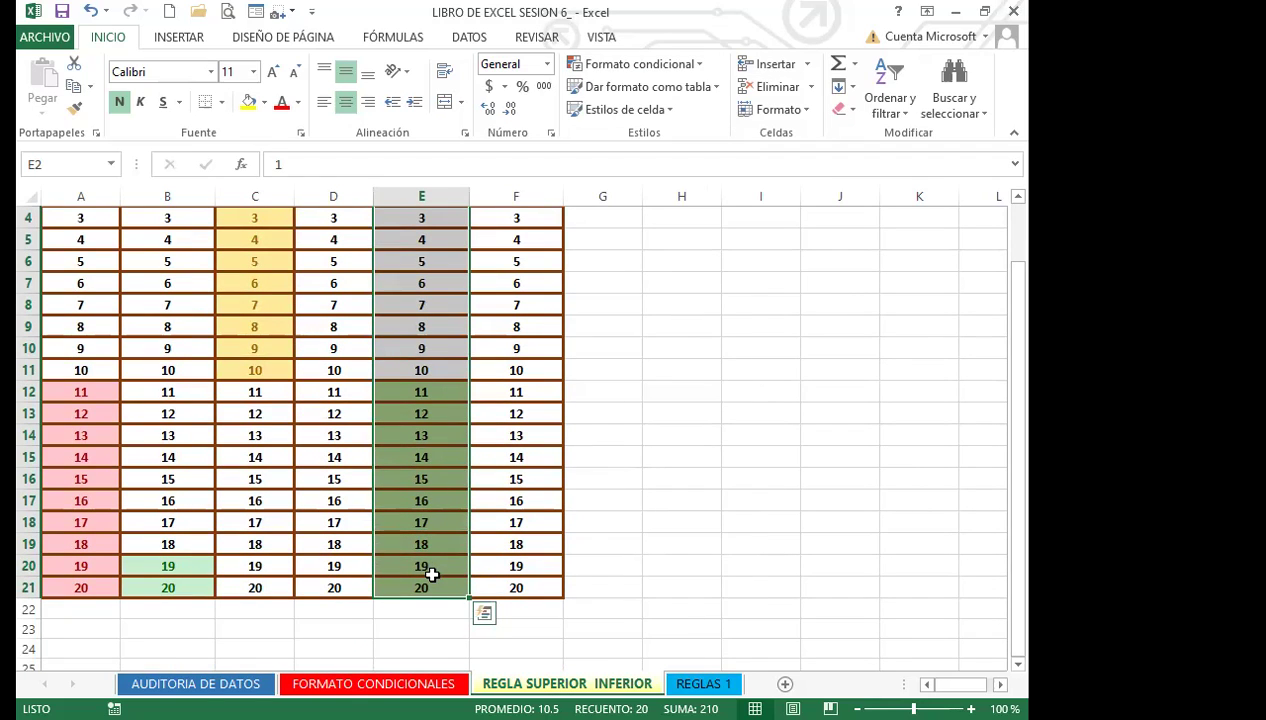
scroll(428, 573, "up", 1)
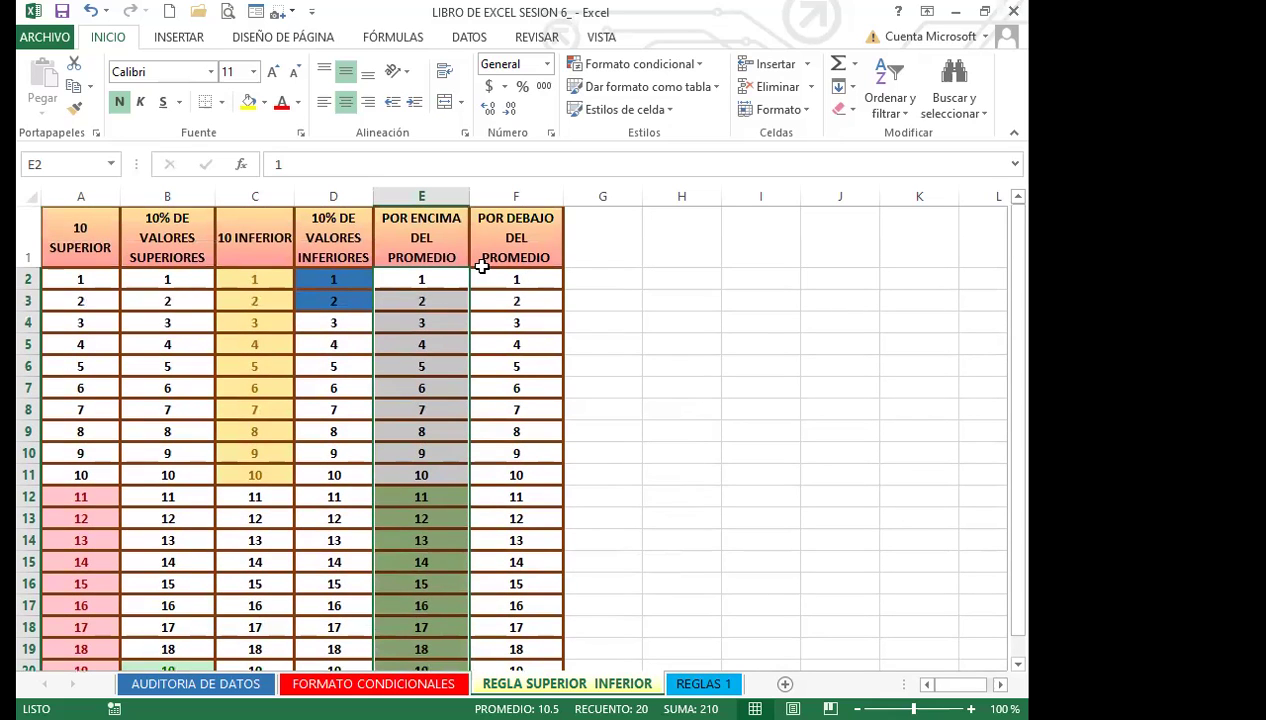
Highlight the below-average values in cells F2 to F21 with a custom very pale green fill.
left_click_drag(551, 277, 523, 607)
scroll(562, 460, "down", 1)
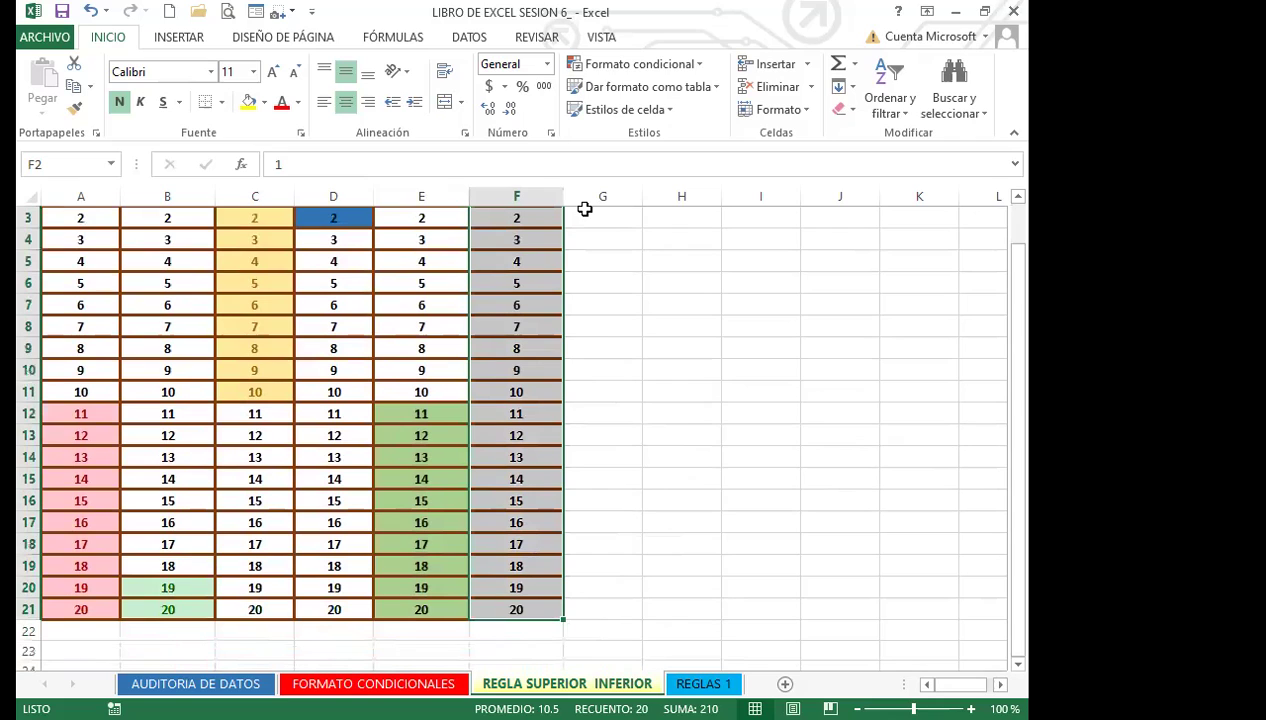
left_click(697, 65)
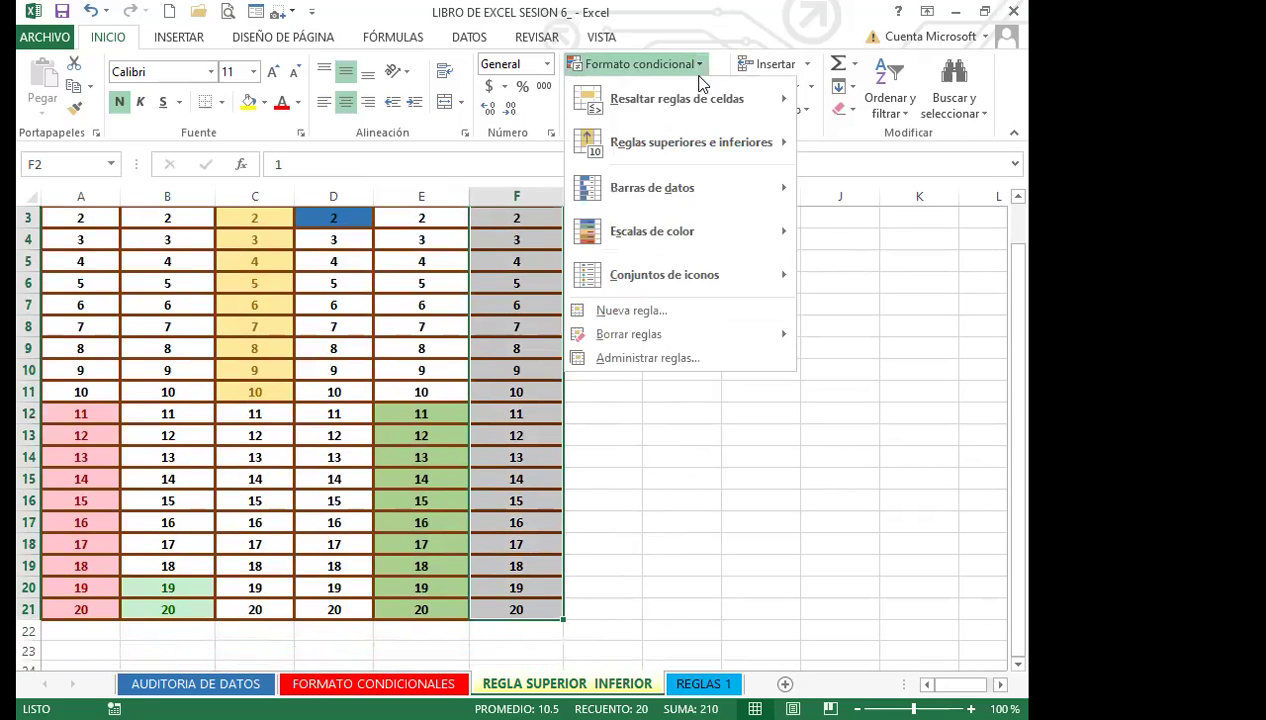
left_click(765, 143)
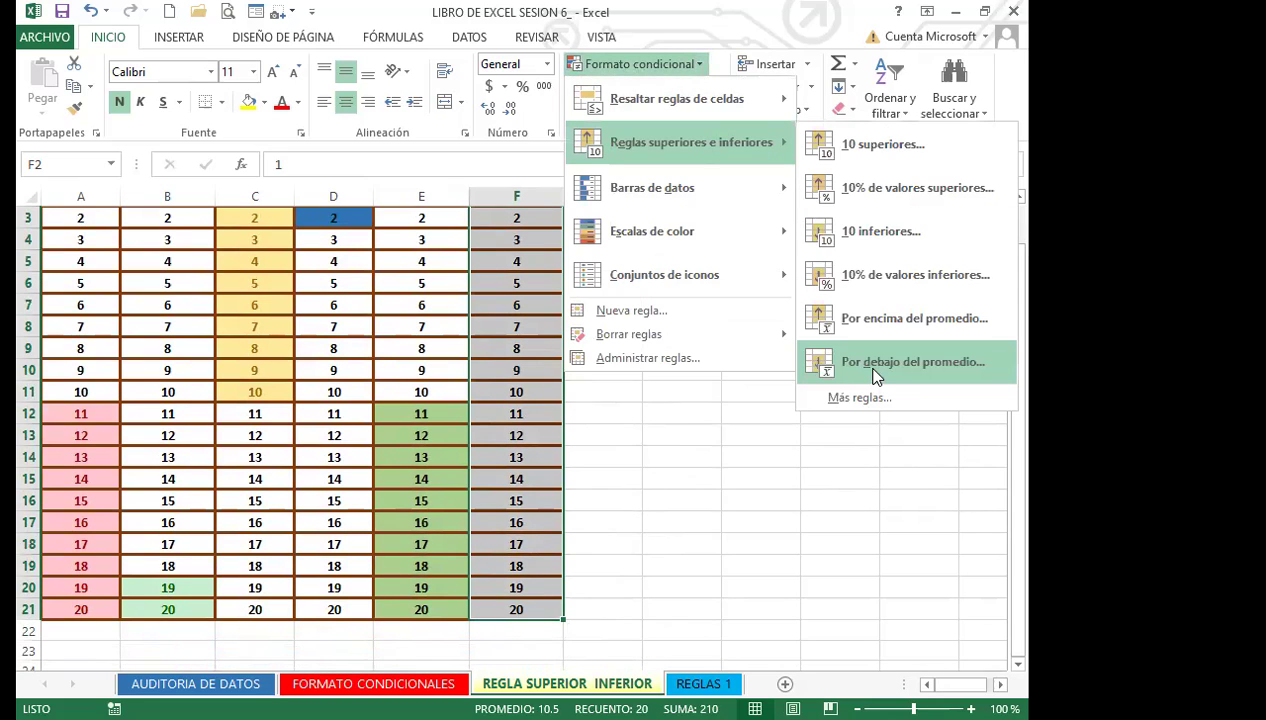
left_click(875, 362)
left_click(651, 399)
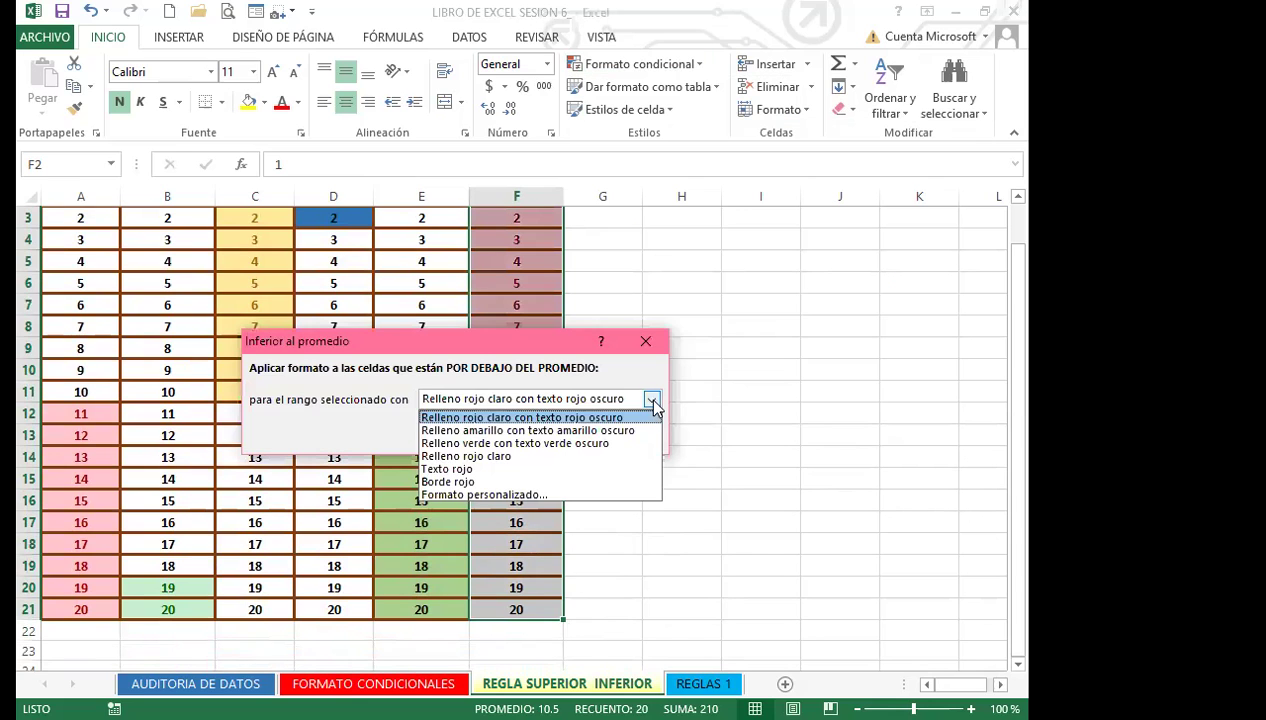
left_click(447, 496)
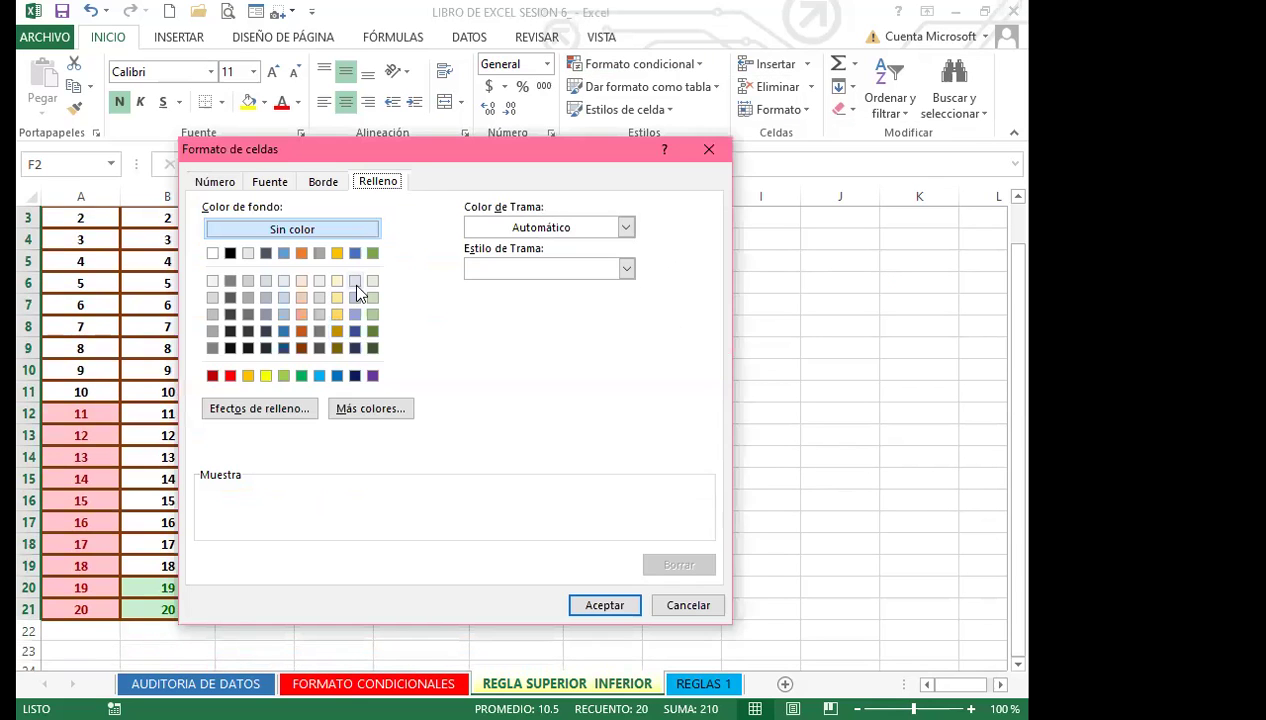
left_click(372, 280)
left_click(599, 606)
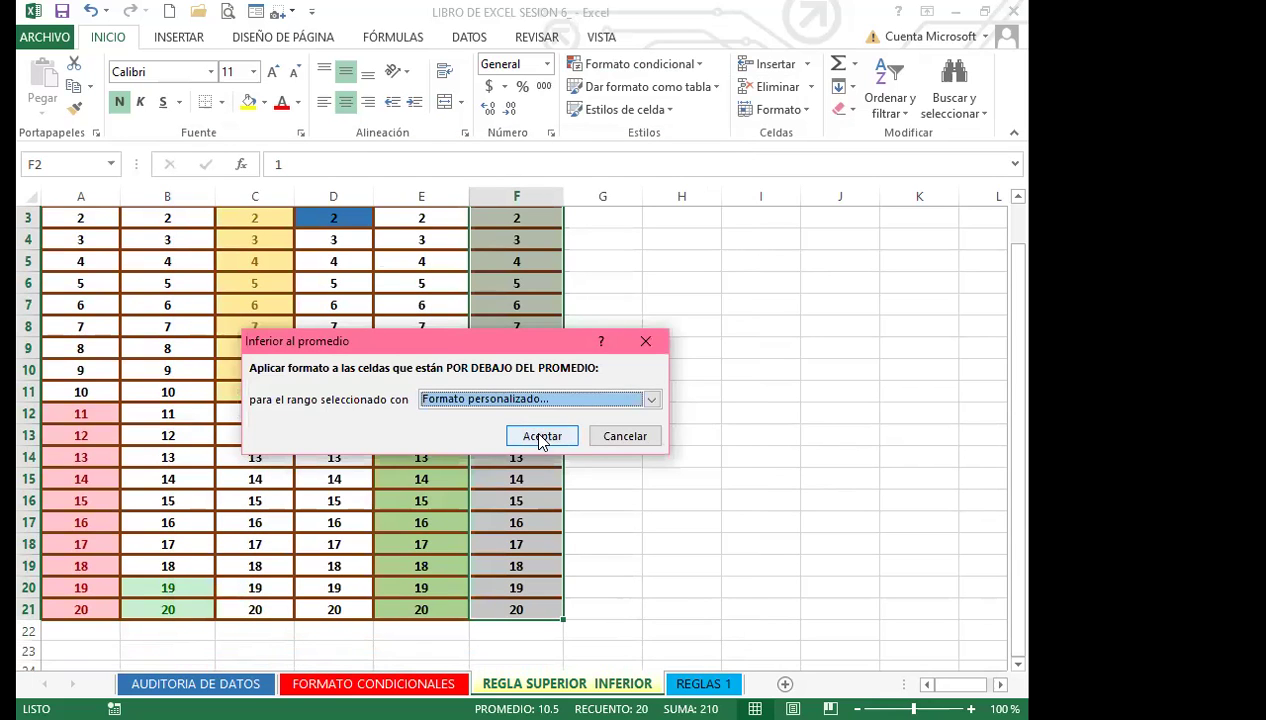
left_click(540, 436)
scroll(602, 482, "up", 1)
left_click(602, 482)
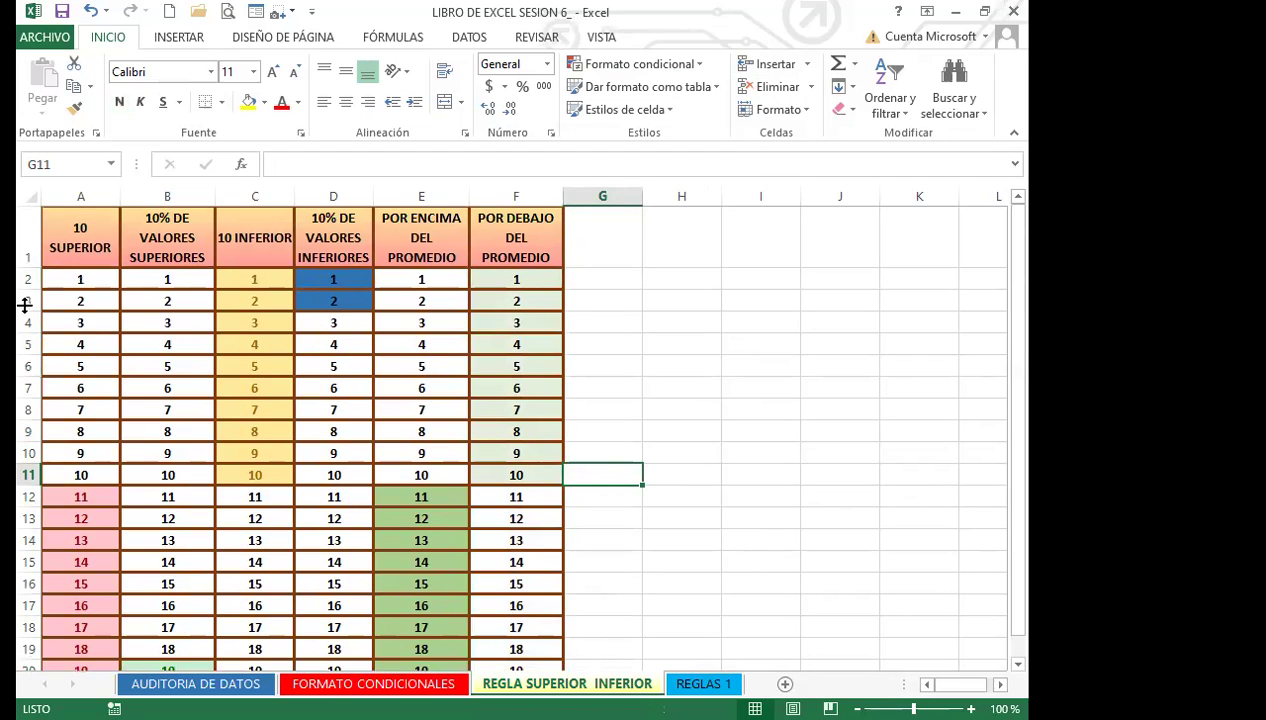
Review the highlighted cells in columns A to F against their rule headers.
left_click(75, 235)
scroll(54, 518, "down", 3)
scroll(62, 553, "up", 3)
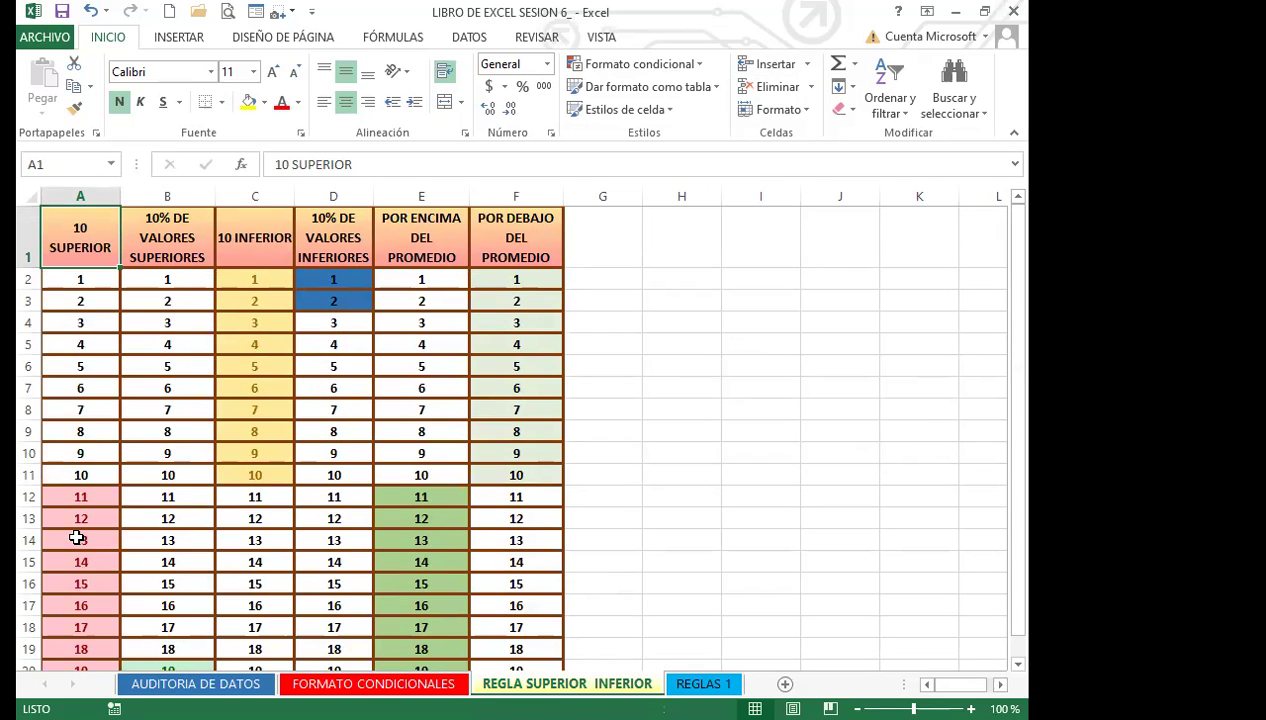
scroll(71, 523, "down", 2)
scroll(325, 458, "up", 2)
left_click(313, 500)
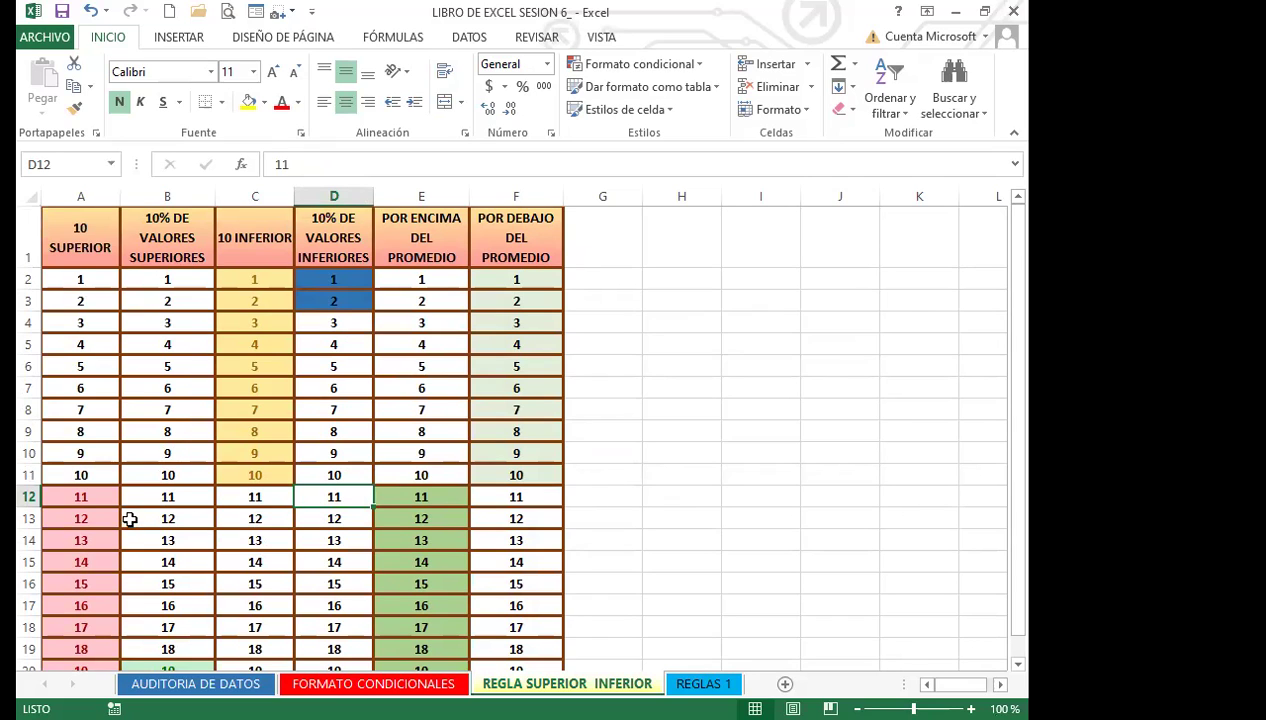
scroll(127, 518, "down", 2)
scroll(135, 515, "up", 1)
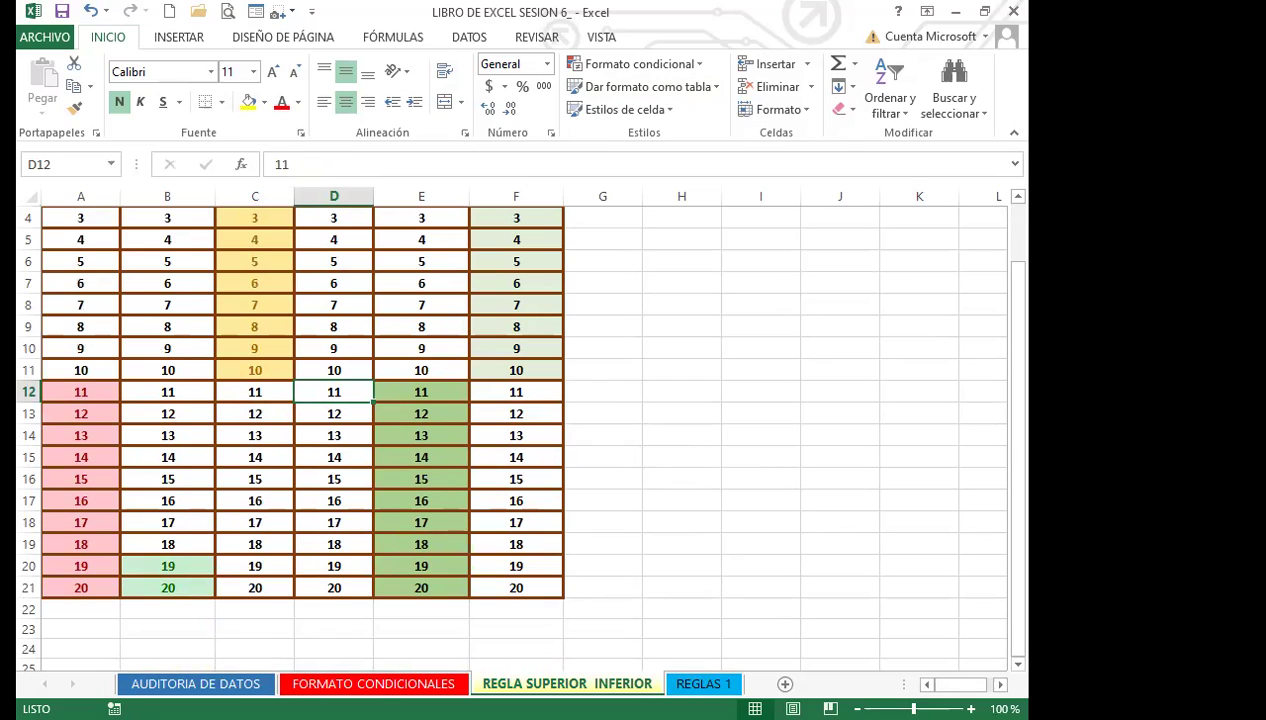
key("alt+Tab")
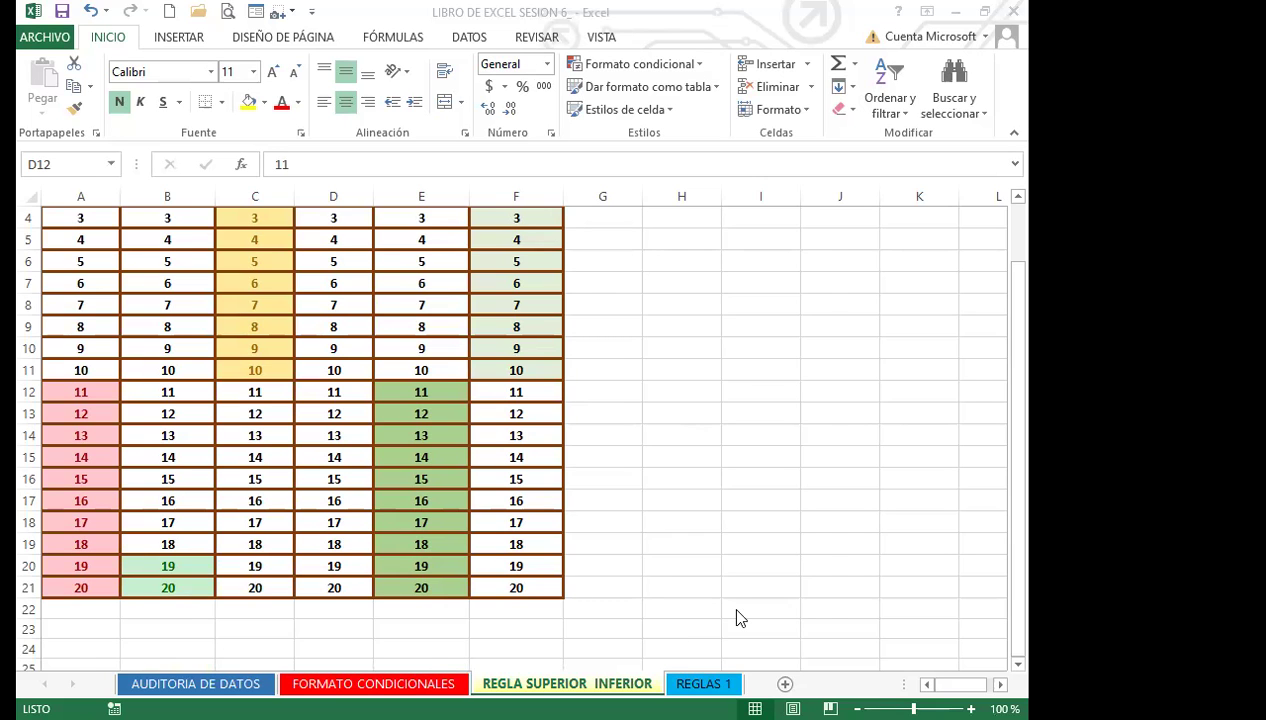
Open the REGLAS 1 sheet and look over the employee table's headers and records.
left_click(685, 683)
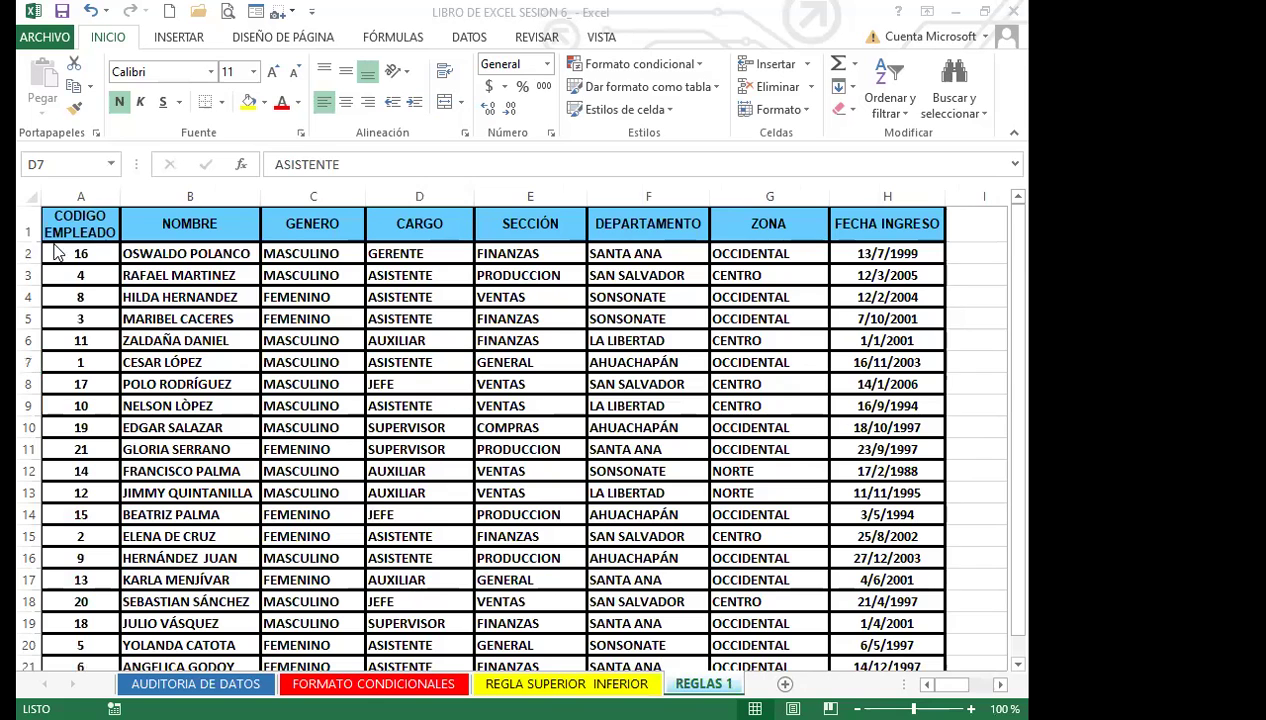
left_click_drag(62, 230, 862, 206)
scroll(143, 407, "down", 4)
scroll(168, 408, "up", 3)
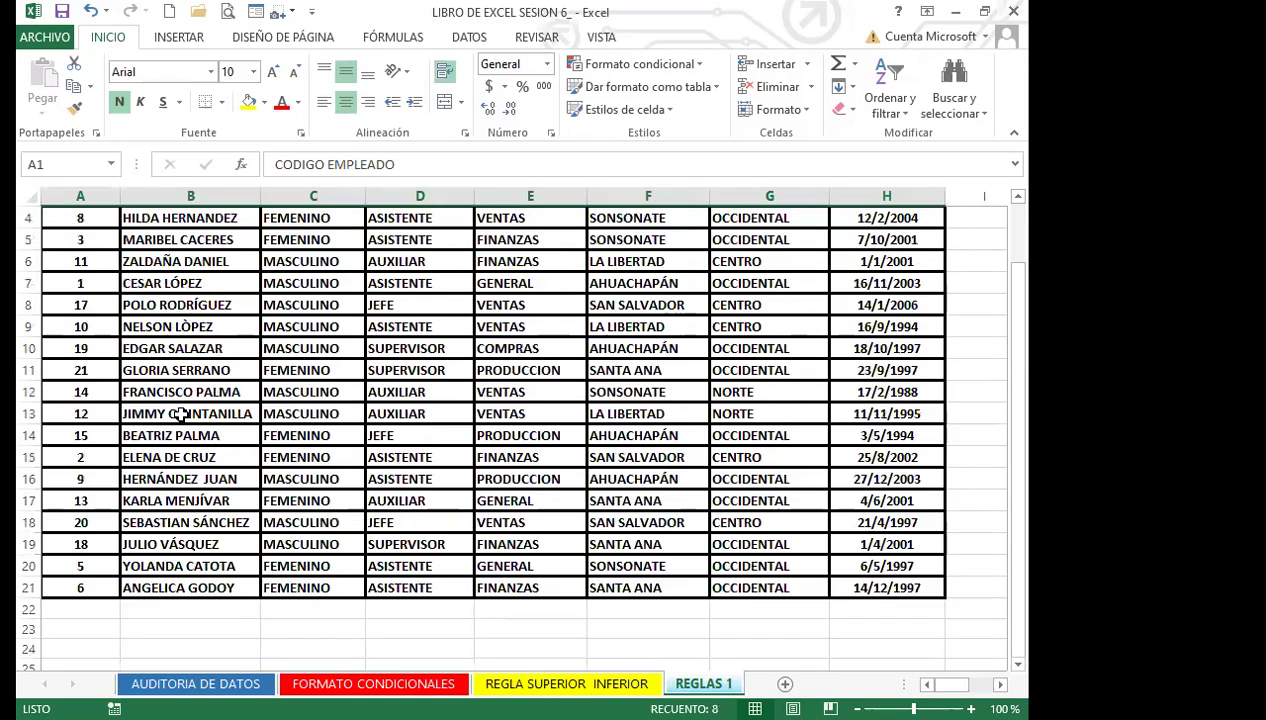
scroll(168, 407, "down", 2)
scroll(168, 407, "up", 1)
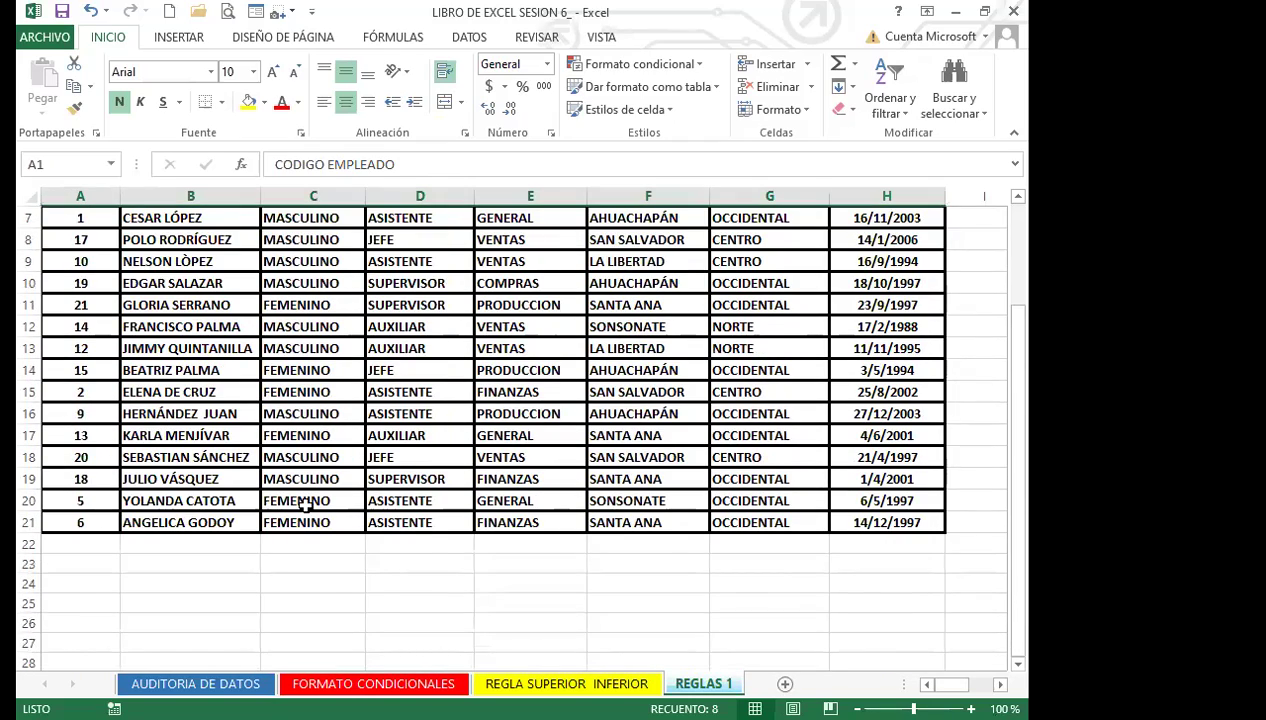
scroll(445, 486, "up", 2)
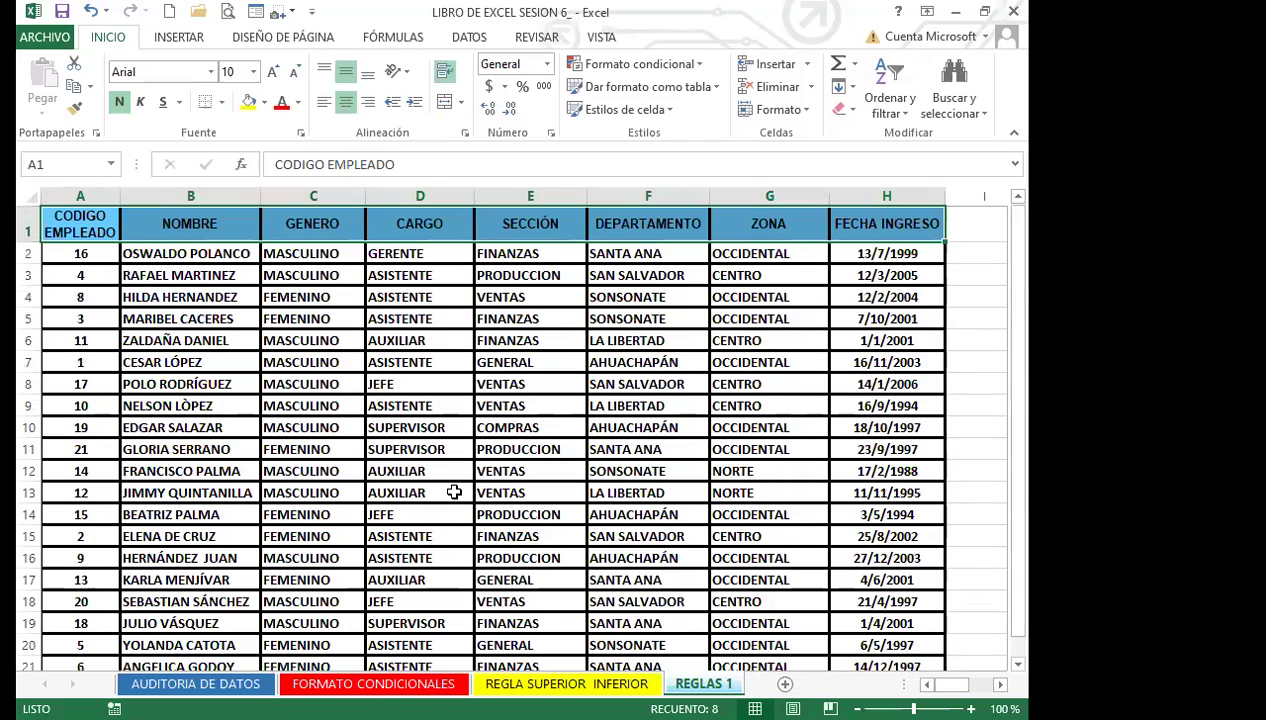
left_click(413, 382)
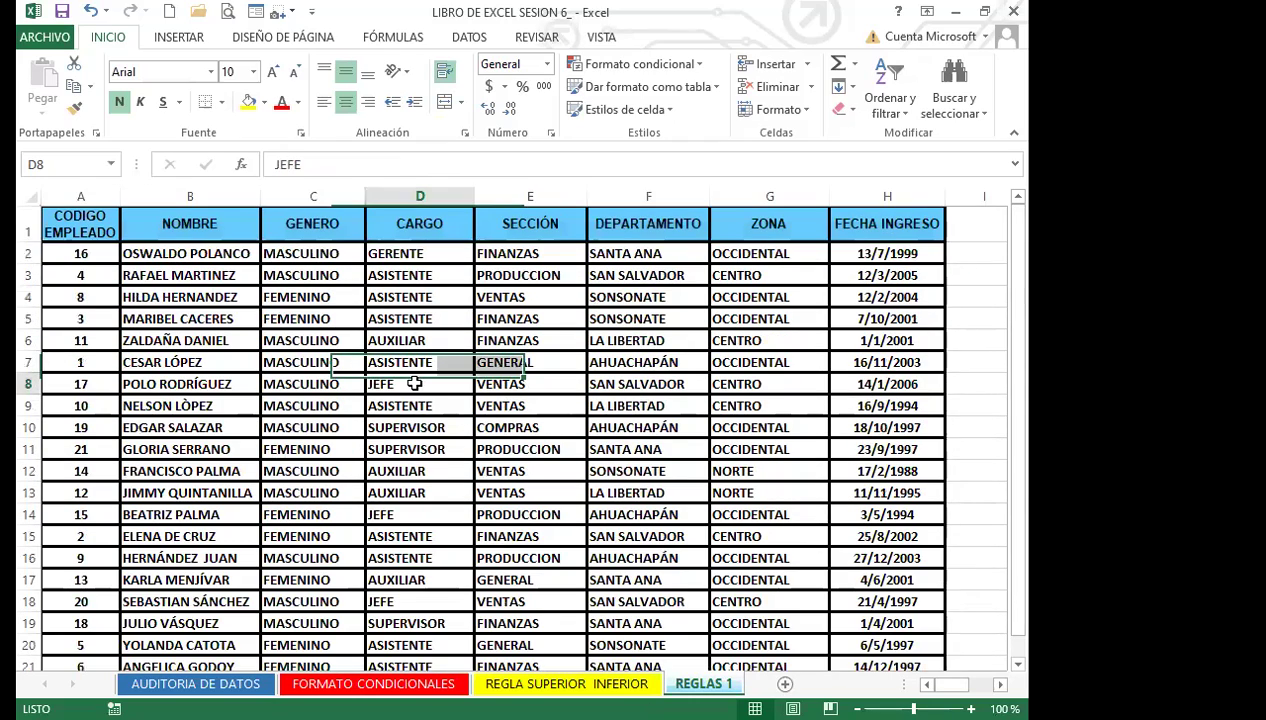
left_click(504, 386)
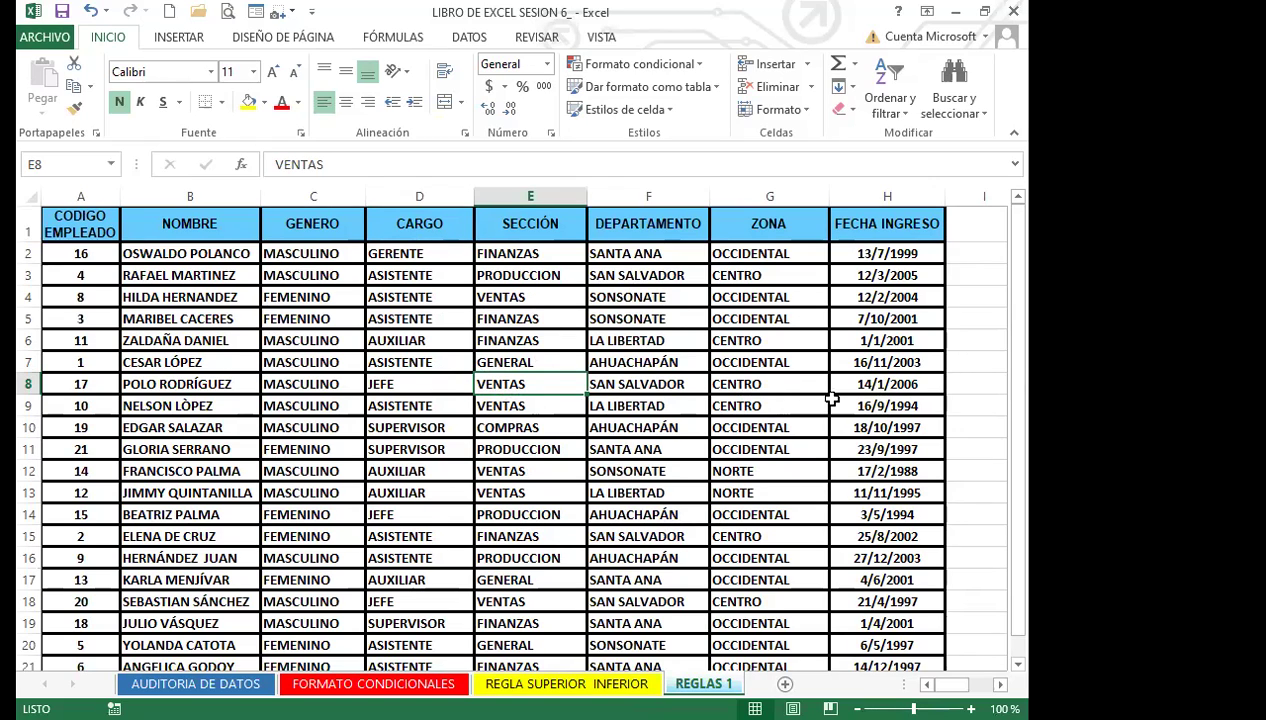
Read the colour instructions in column J beside the employee table and compare them with the table's columns.
left_click(895, 424)
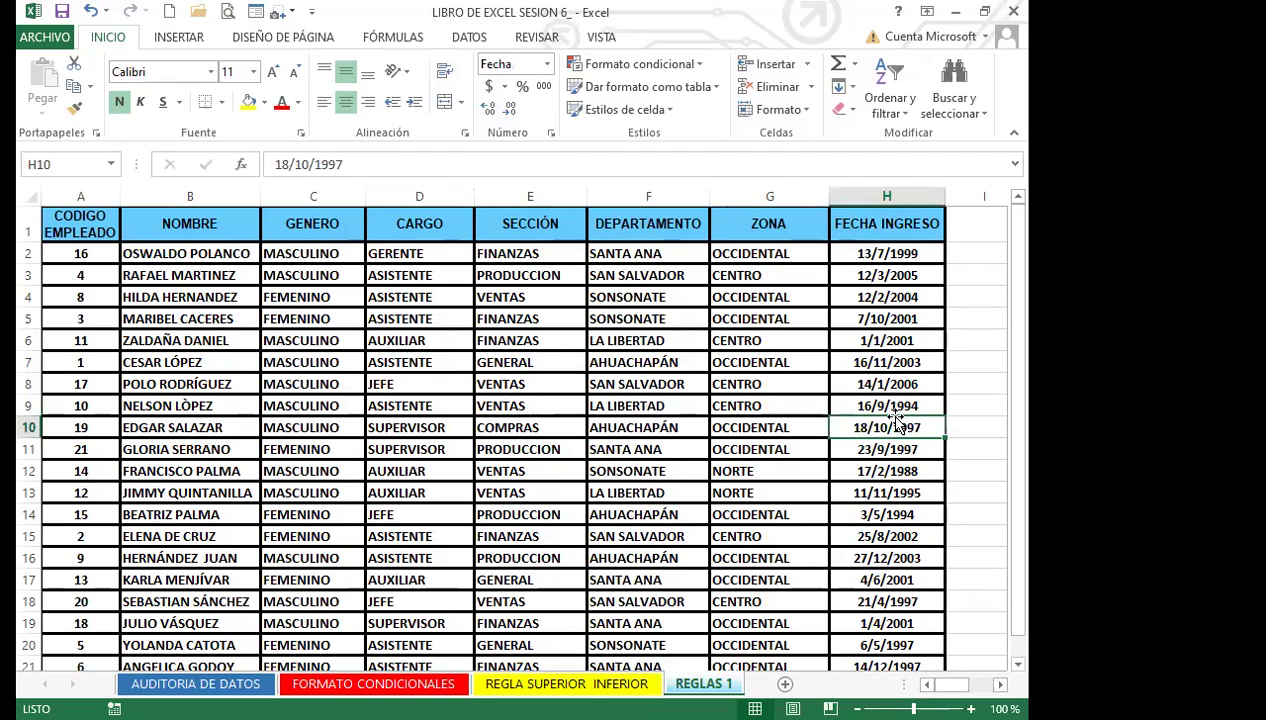
key("Right")
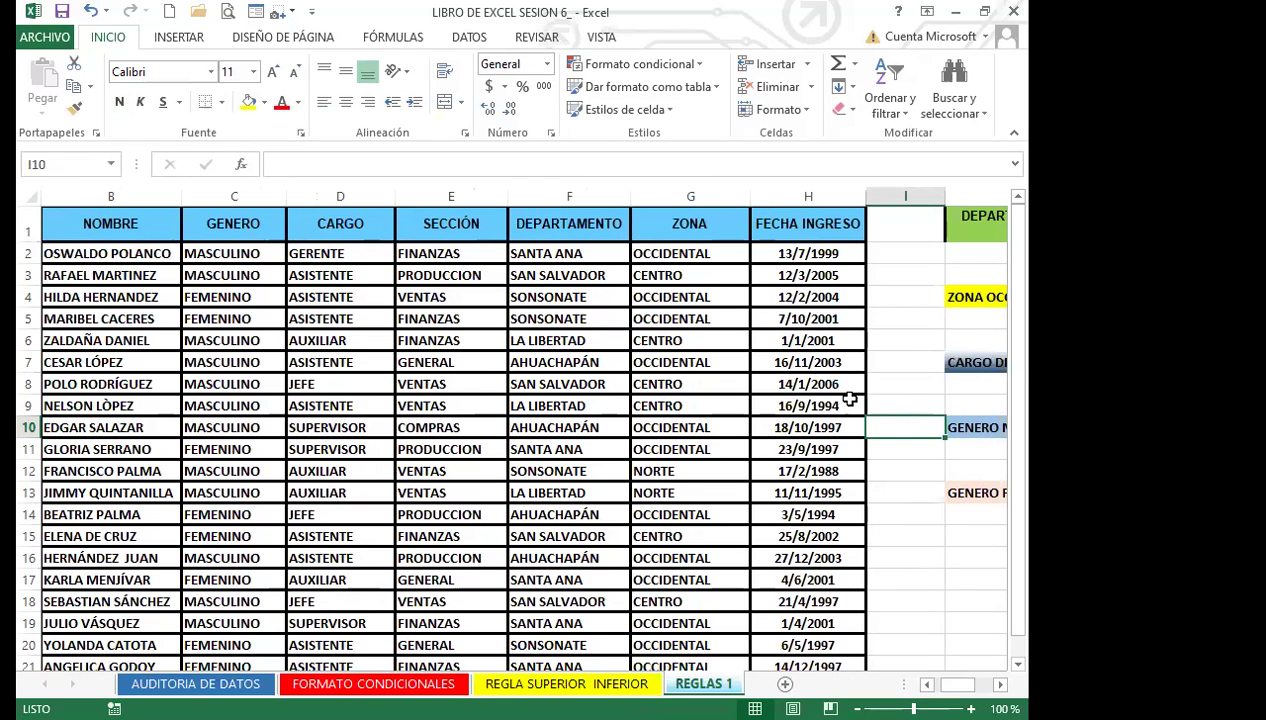
key("Right")
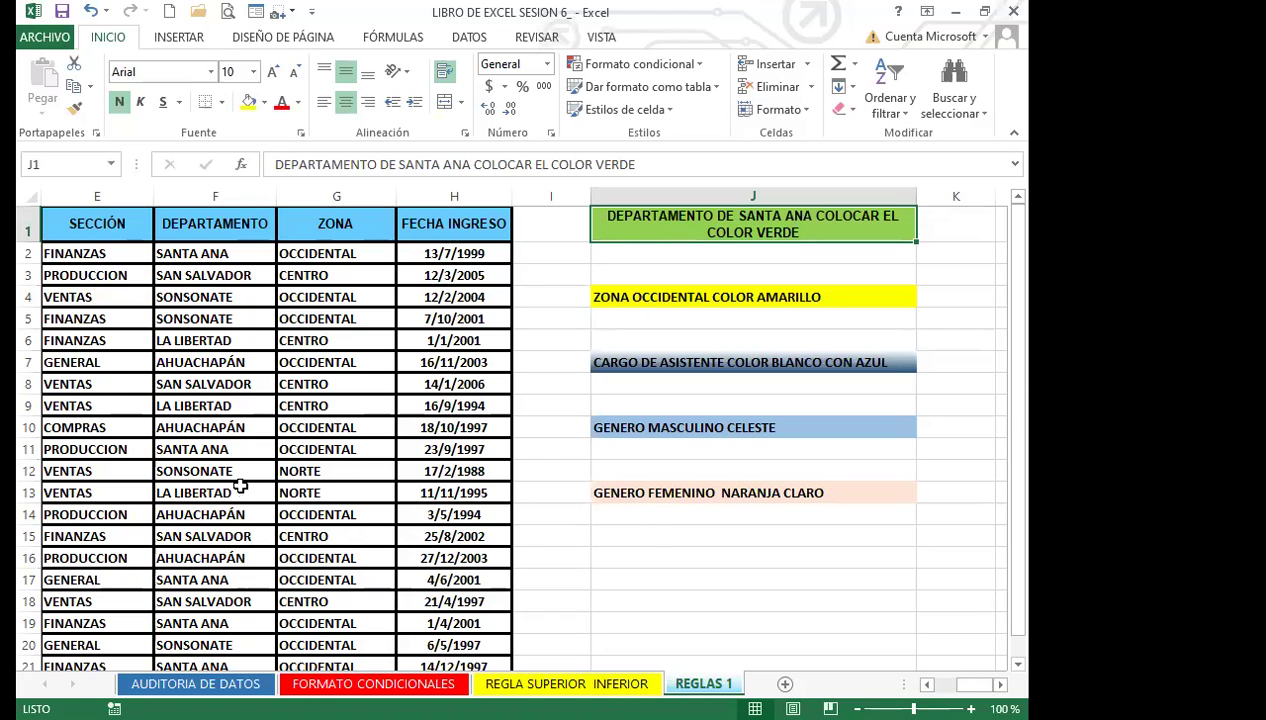
left_click(56, 446)
key("Left")
key("Left")
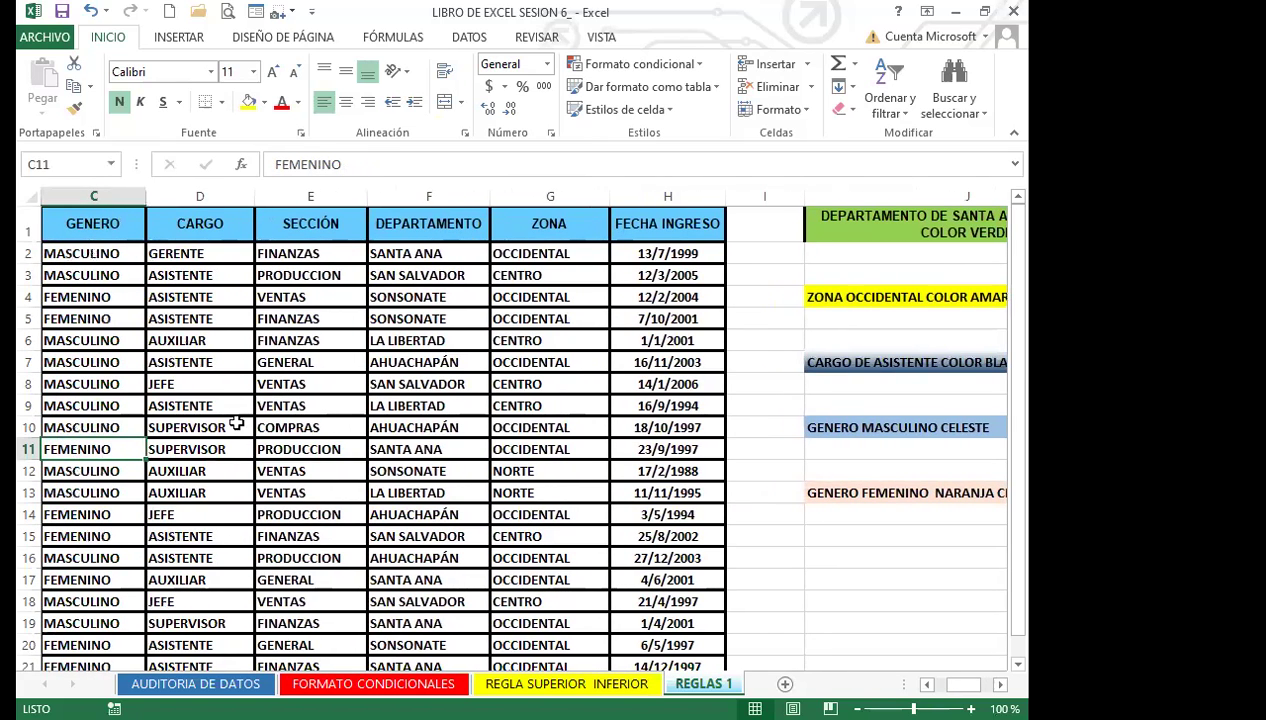
left_click(272, 390)
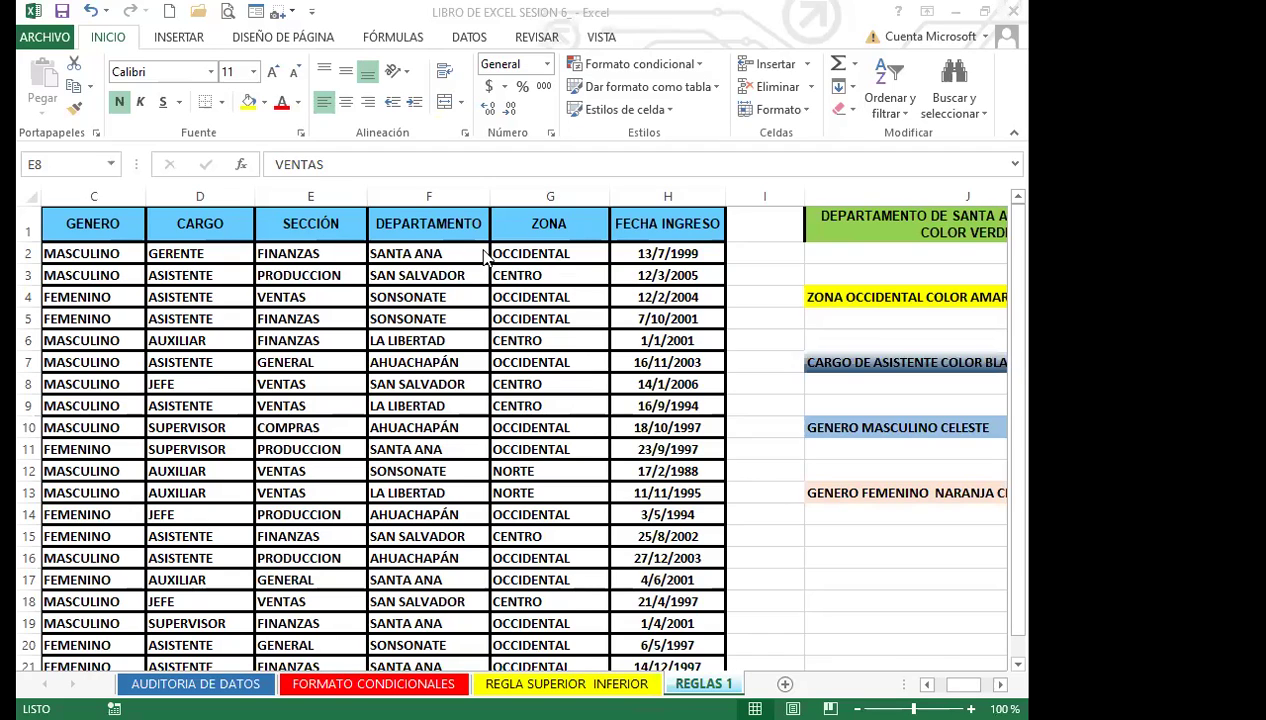
Start a text-contains conditional formatting rule for SANTA ANA on cells F2 to F21, using a custom format.
left_click_drag(432, 251, 430, 665)
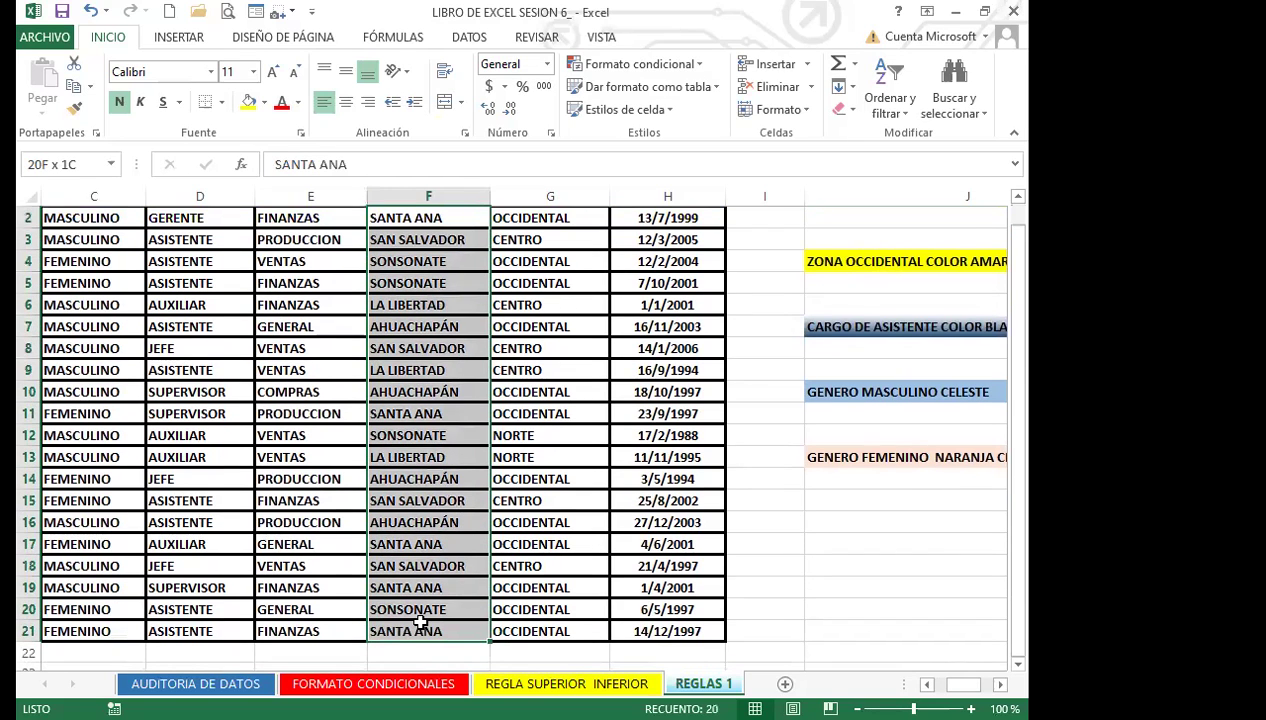
scroll(367, 510, "down", 1)
scroll(430, 450, "up", 1)
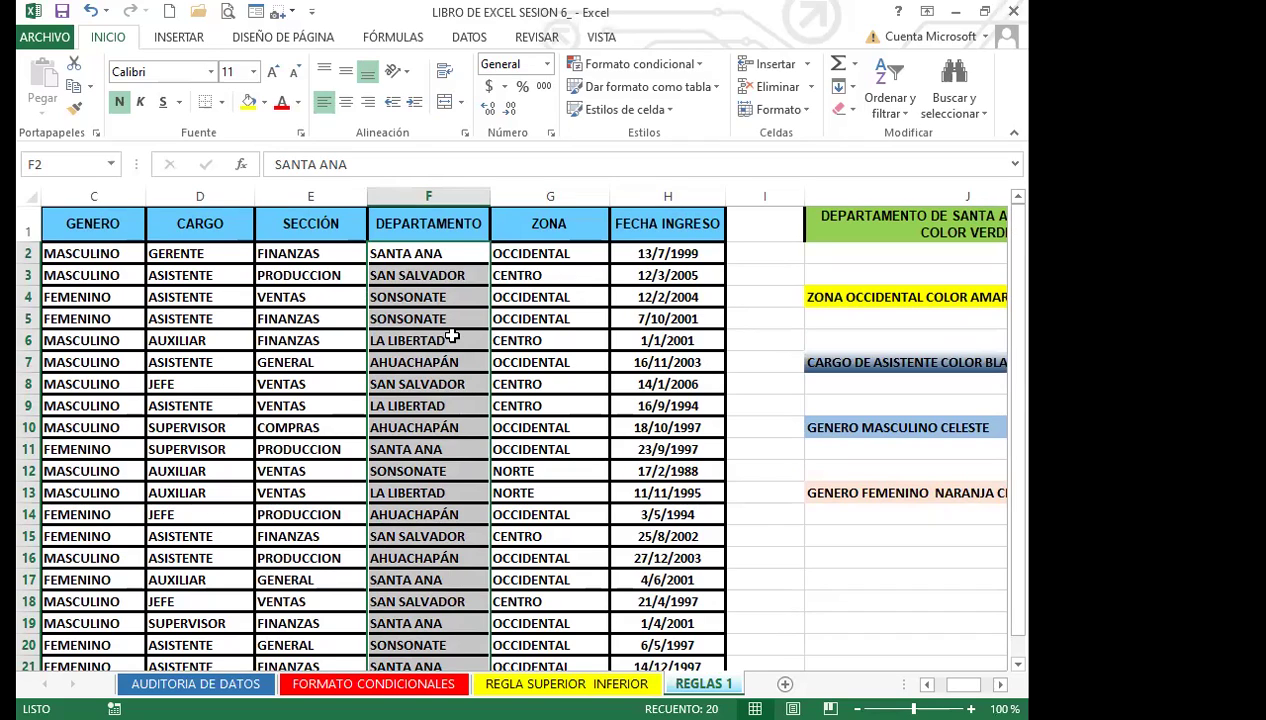
left_click(697, 64)
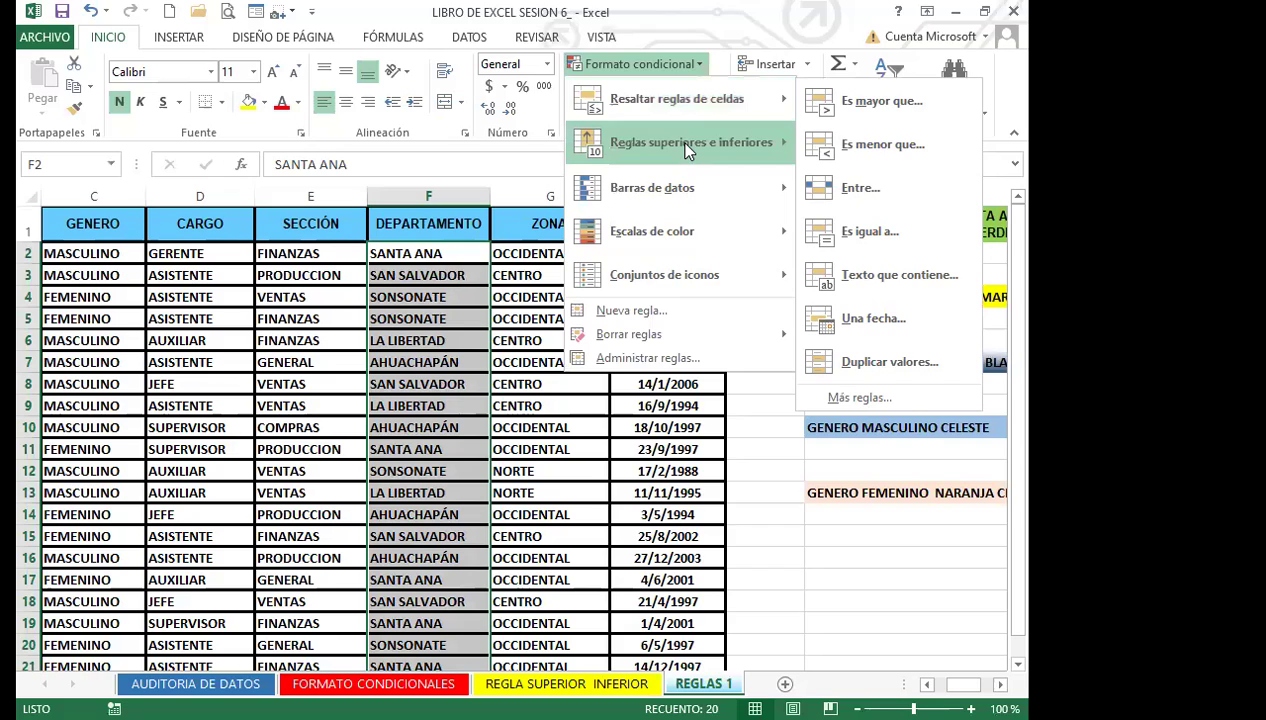
mouse_move(686, 147)
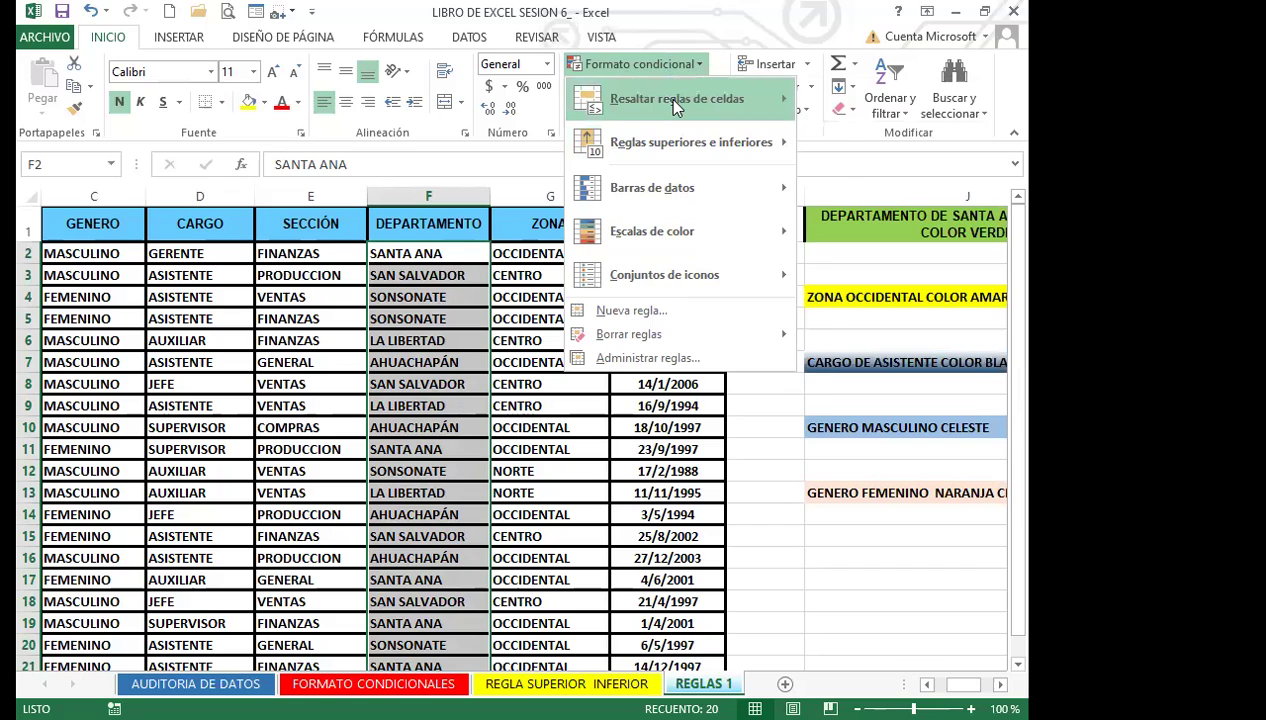
mouse_move(676, 106)
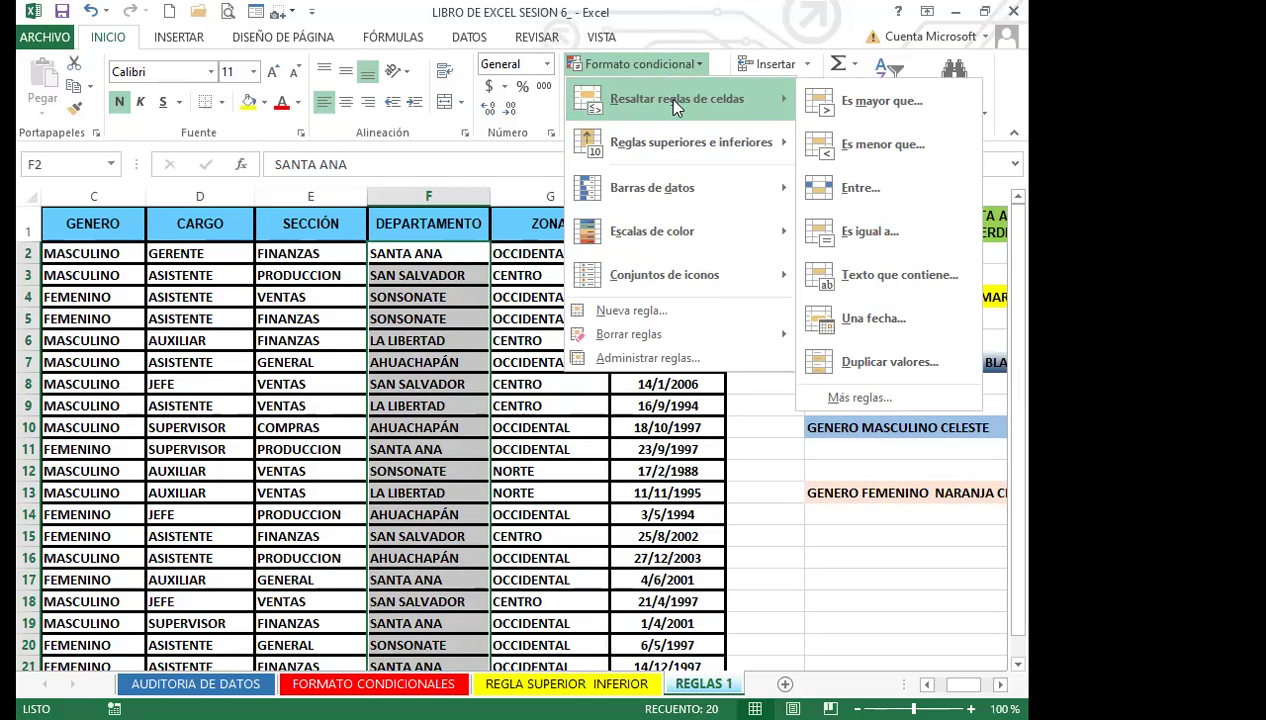
left_click(851, 271)
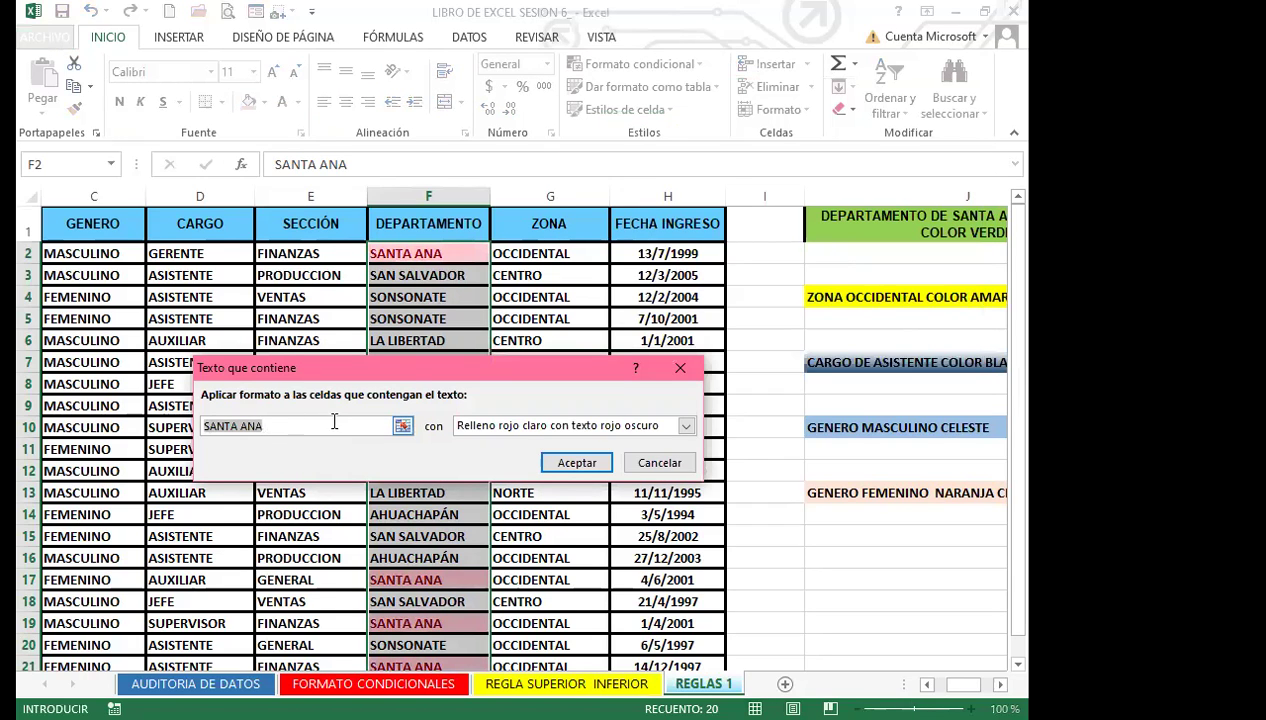
left_click(686, 426)
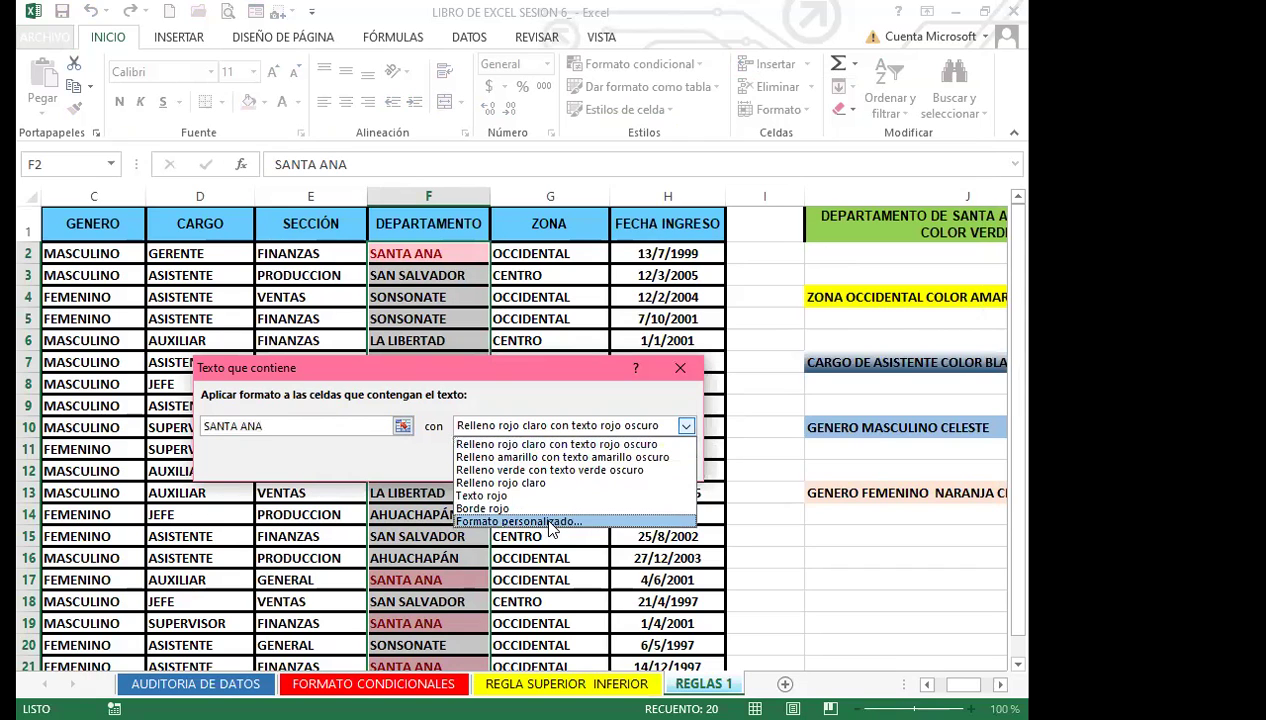
left_click(540, 521)
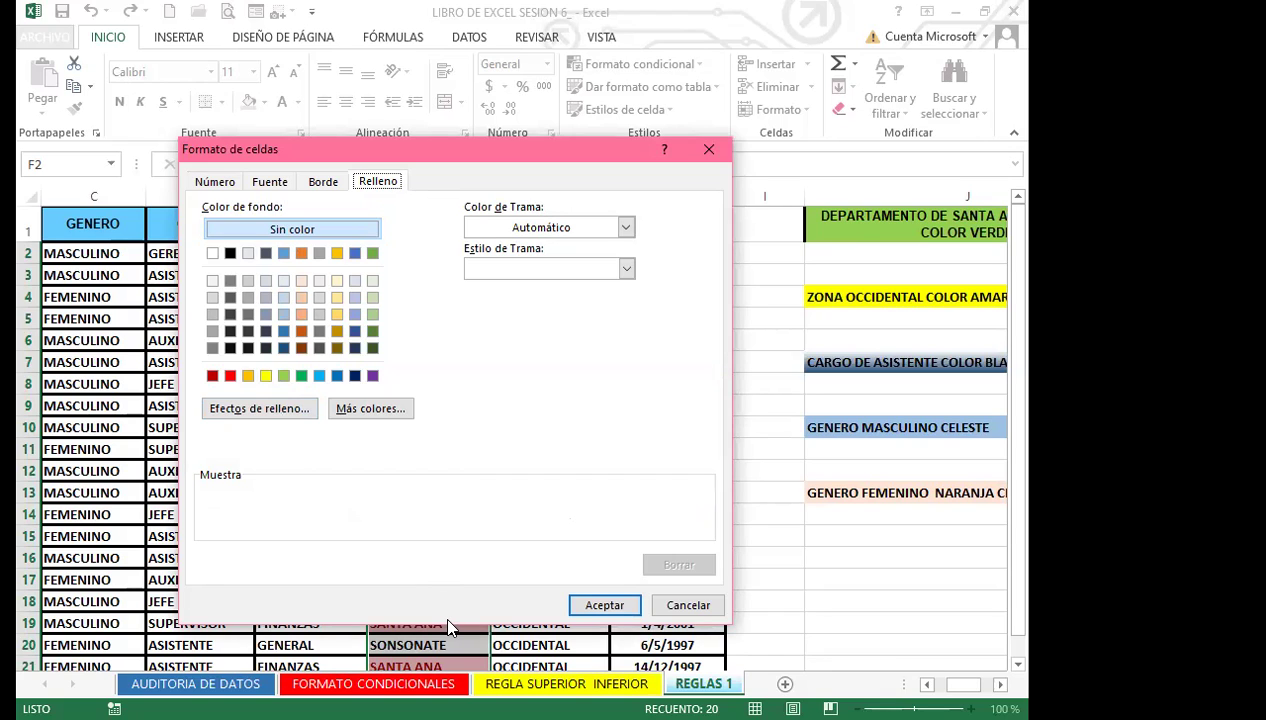
Set the SANTA ANA rule's fill to the standard green.
key("Escape")
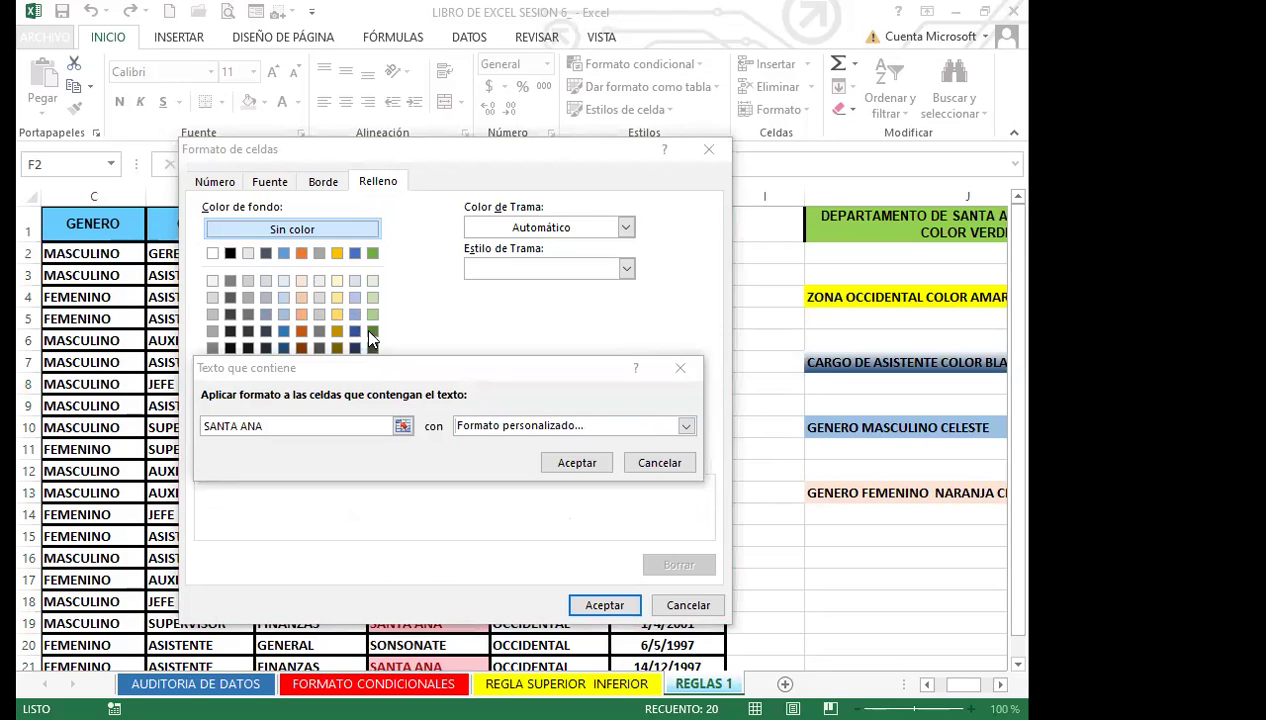
left_click(480, 375)
left_click(301, 375)
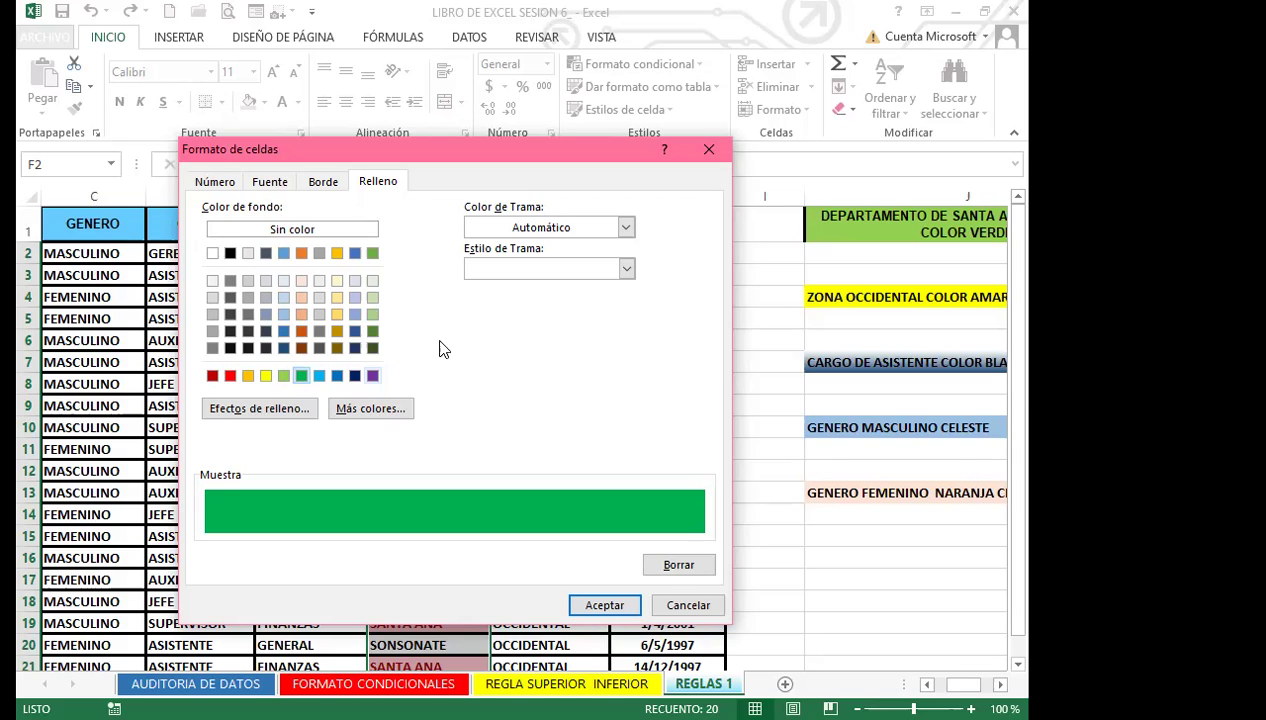
Give the SANTA ANA rule a bold black font and apply the rule to cells F2 to F21.
left_click(270, 182)
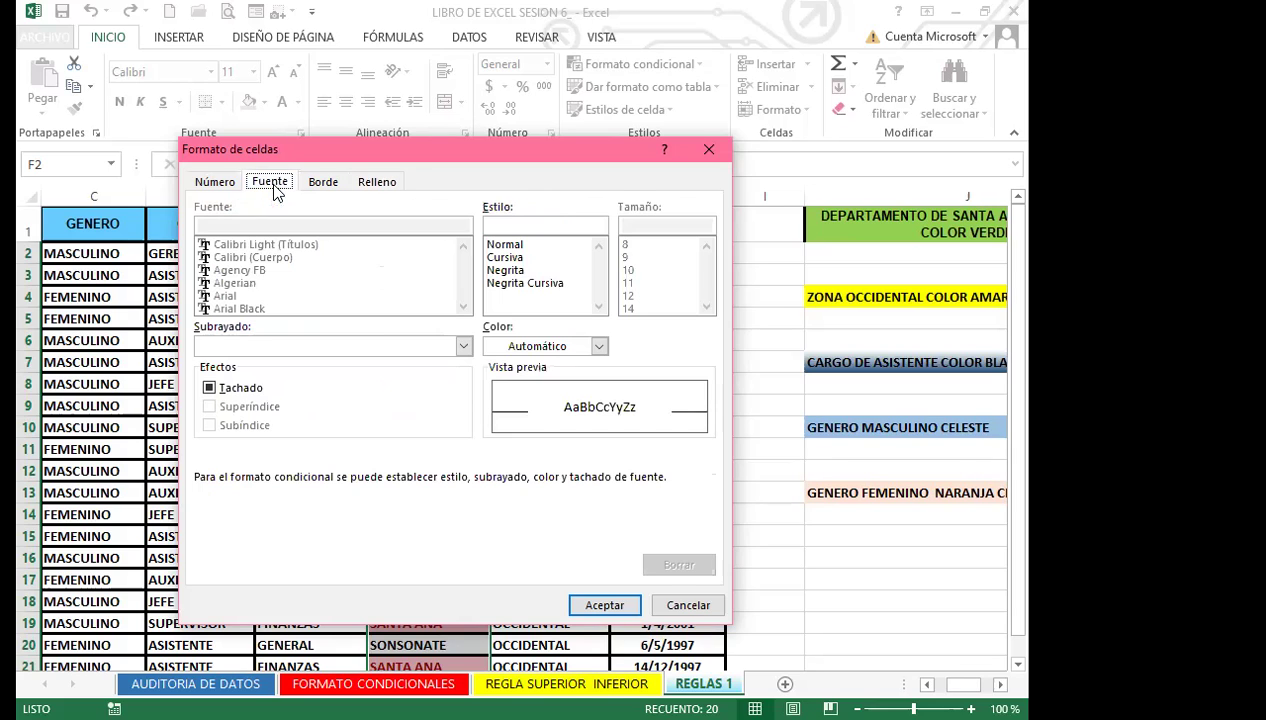
left_click(496, 271)
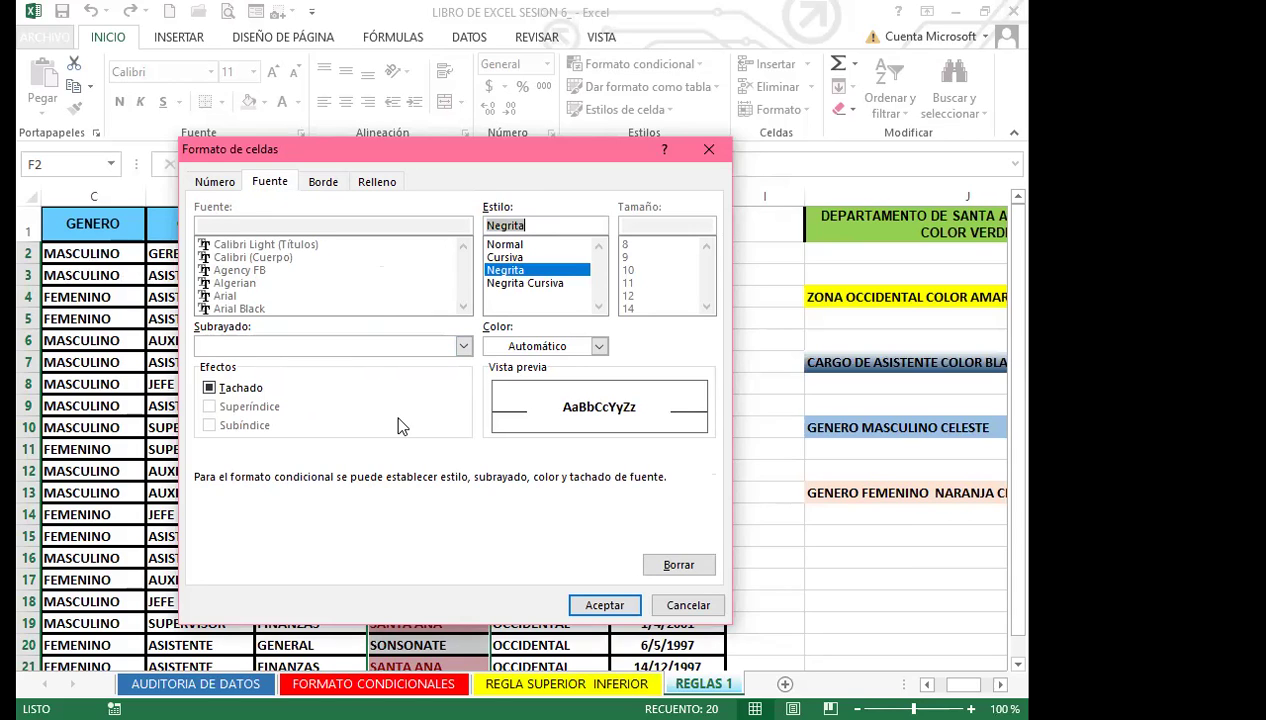
left_click(600, 346)
left_click(600, 346)
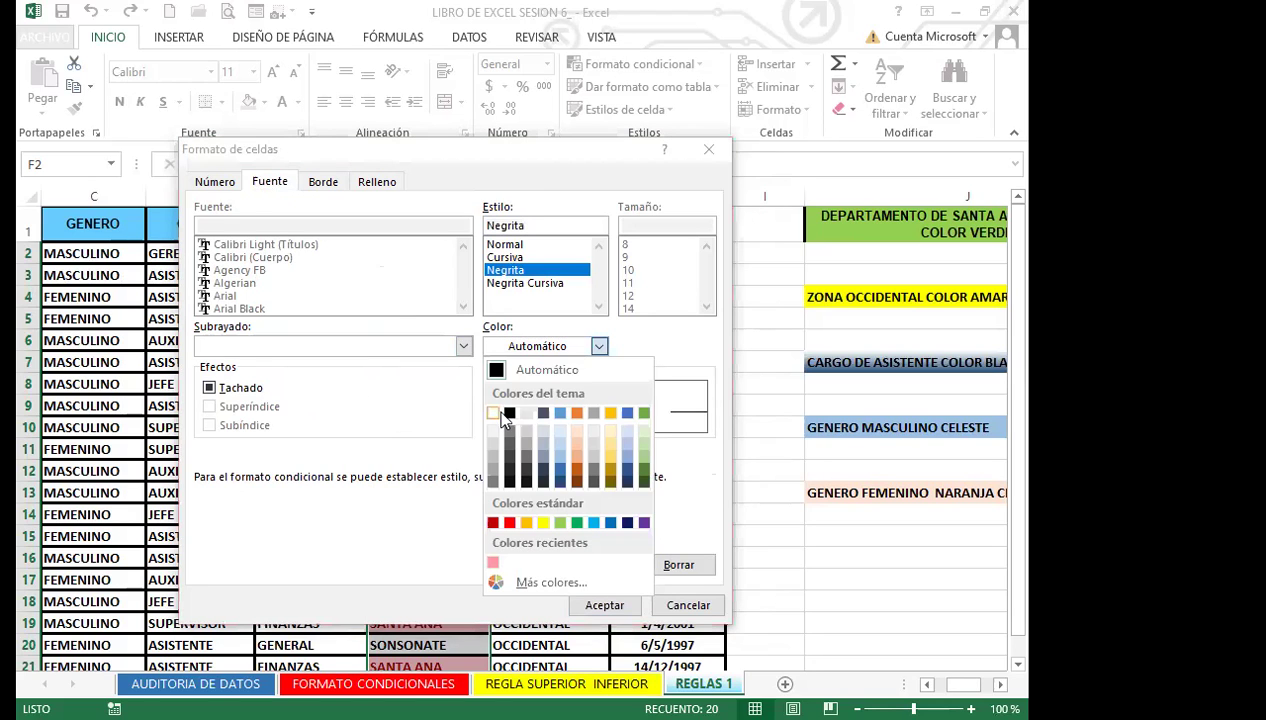
left_click(509, 413)
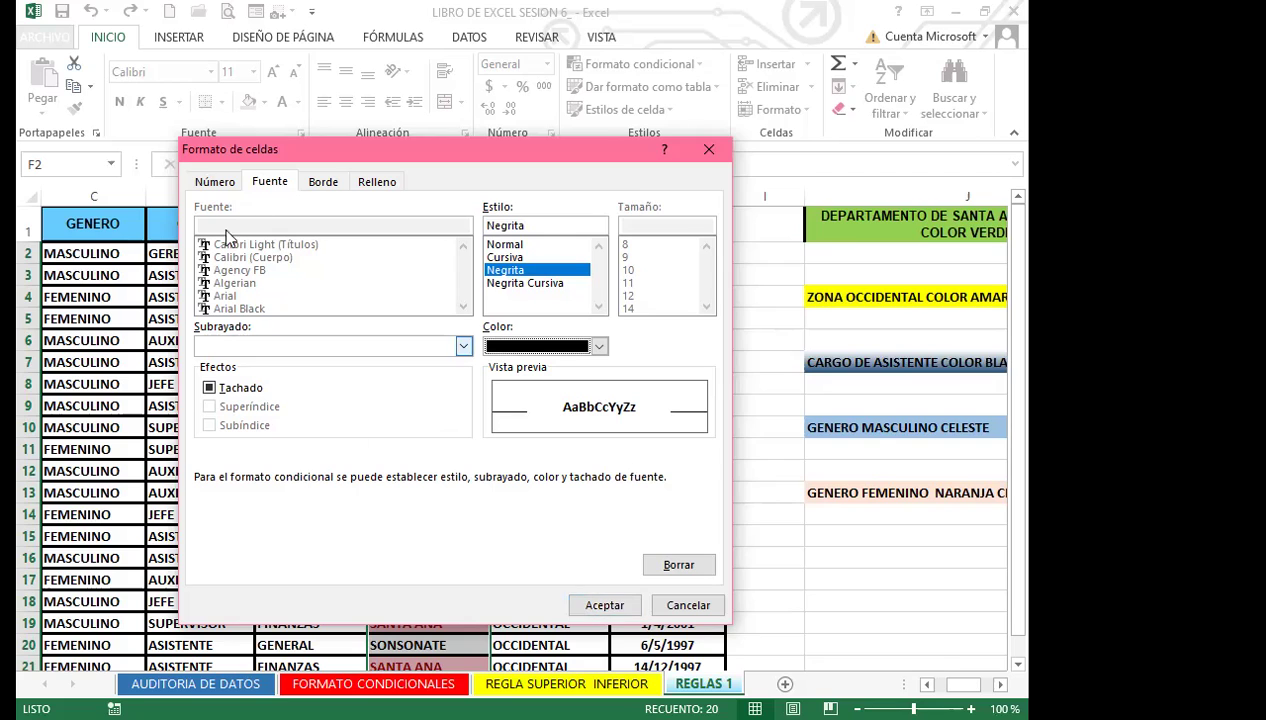
left_click(601, 604)
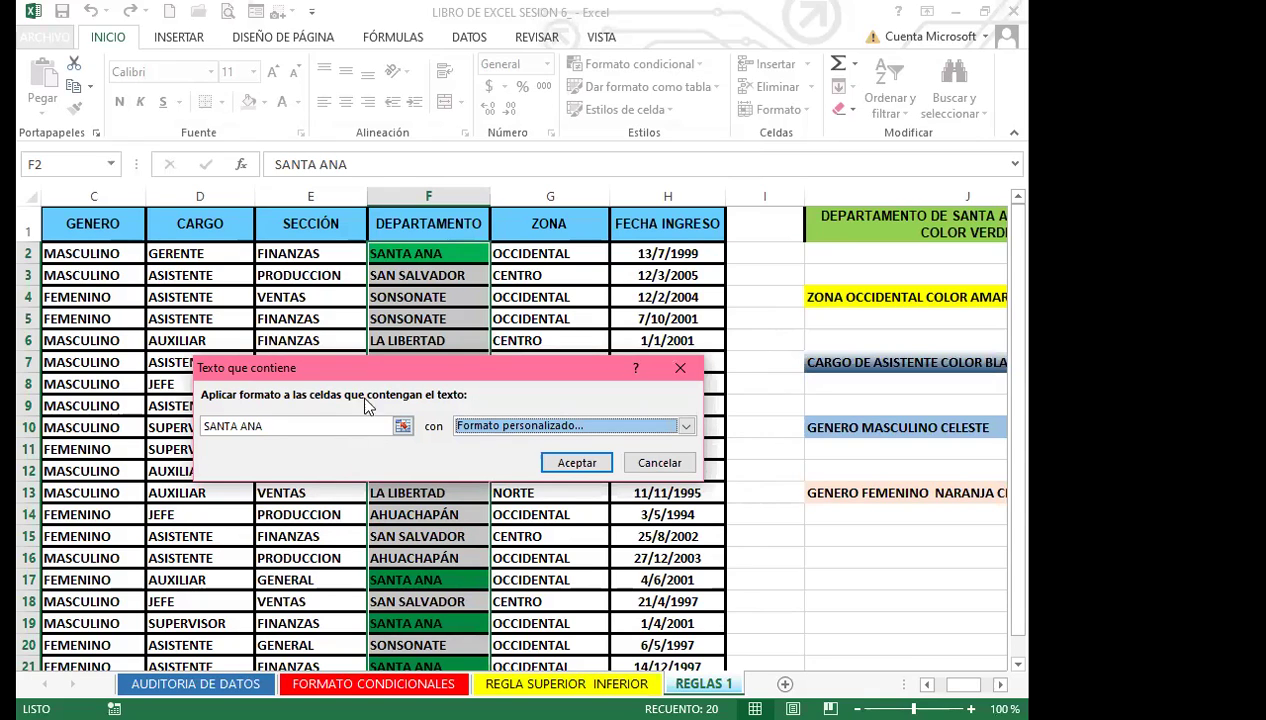
left_click(577, 466)
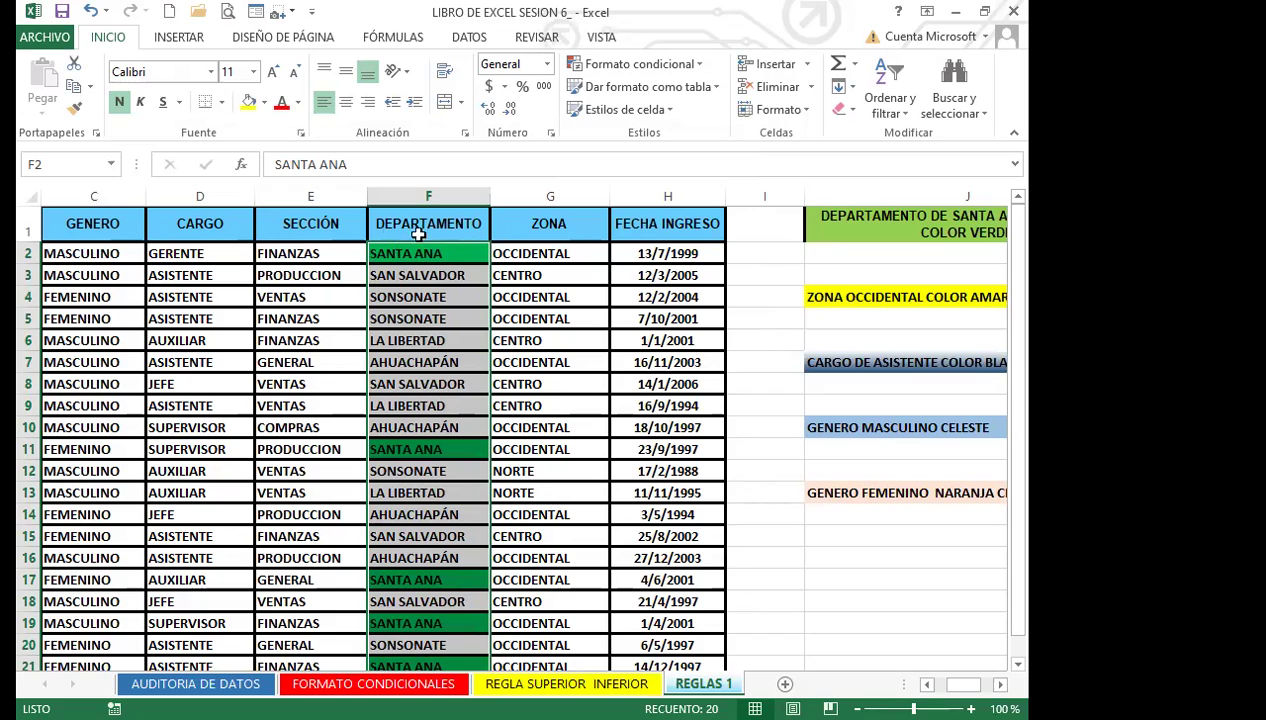
scroll(437, 457, "down", 3)
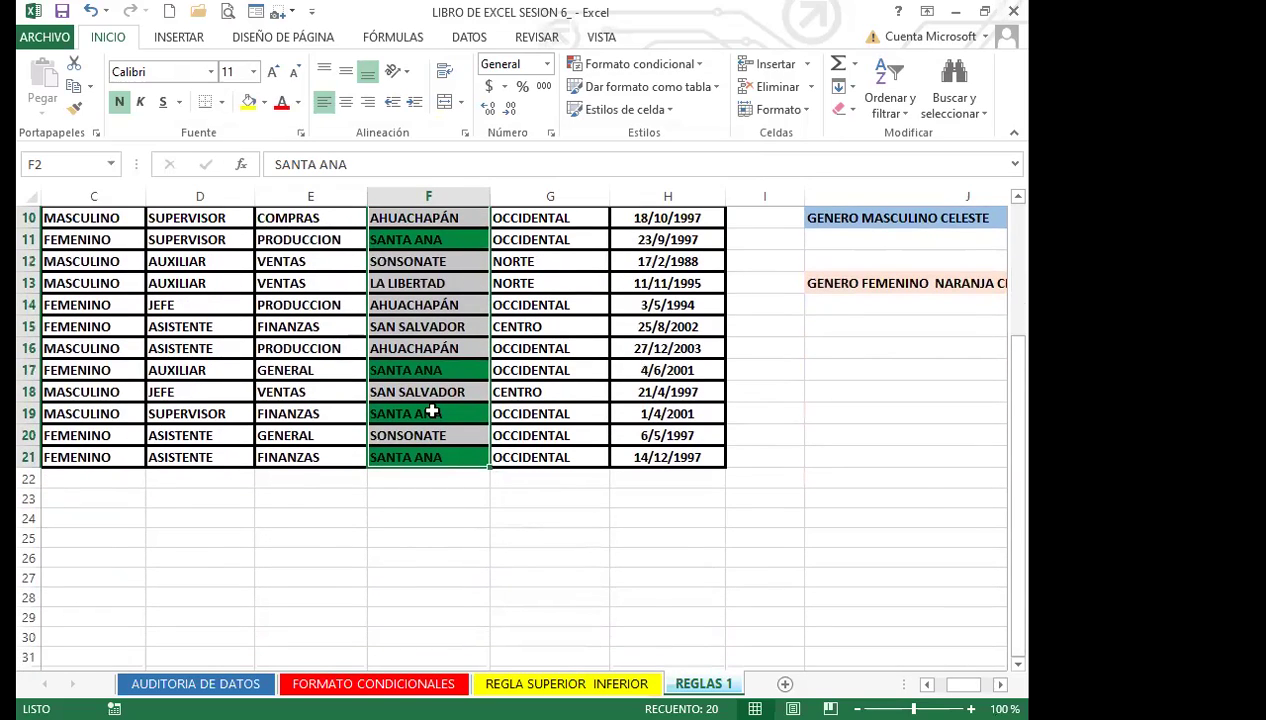
scroll(432, 412, "up", 3)
left_click(430, 318)
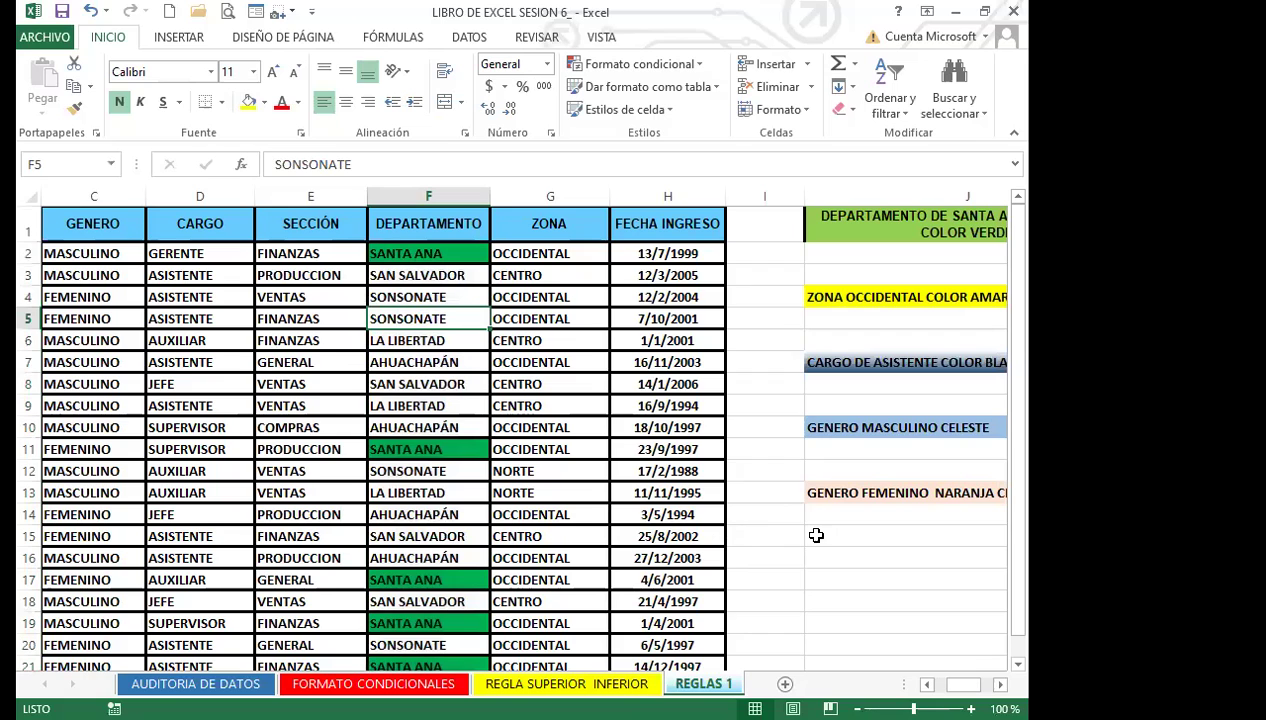
Start an equal-to conditional formatting rule on ZONA cells G2 to G21, using cell G2 (OCCIDENTAL) as the comparison value.
left_click(836, 494)
key("Right")
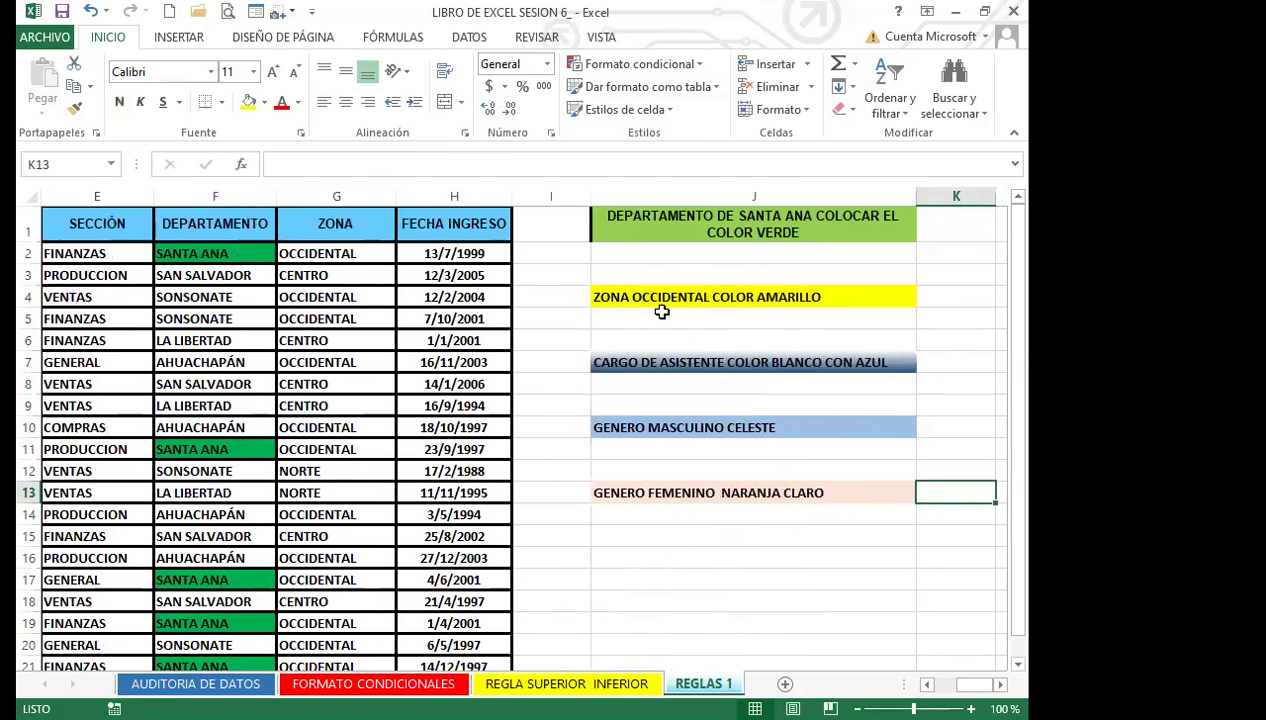
left_click(658, 298)
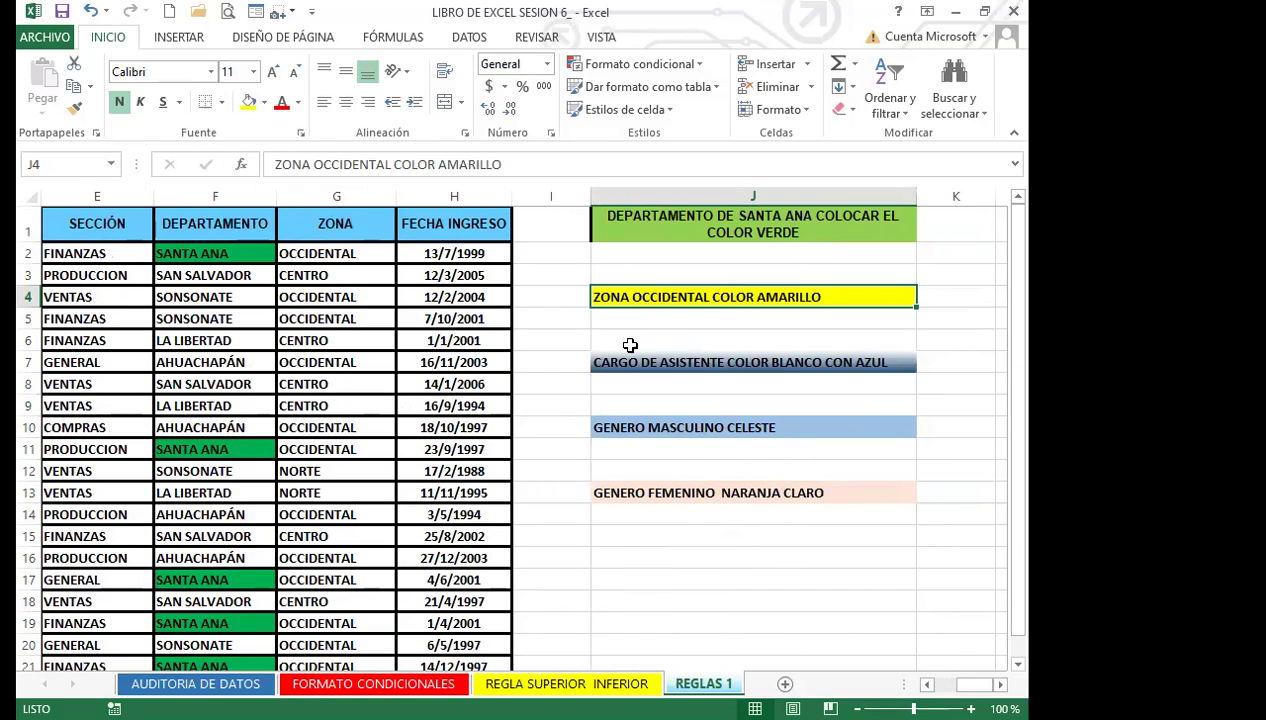
left_click(355, 253)
left_click_drag(355, 253, 352, 605)
scroll(347, 400, "up", 1)
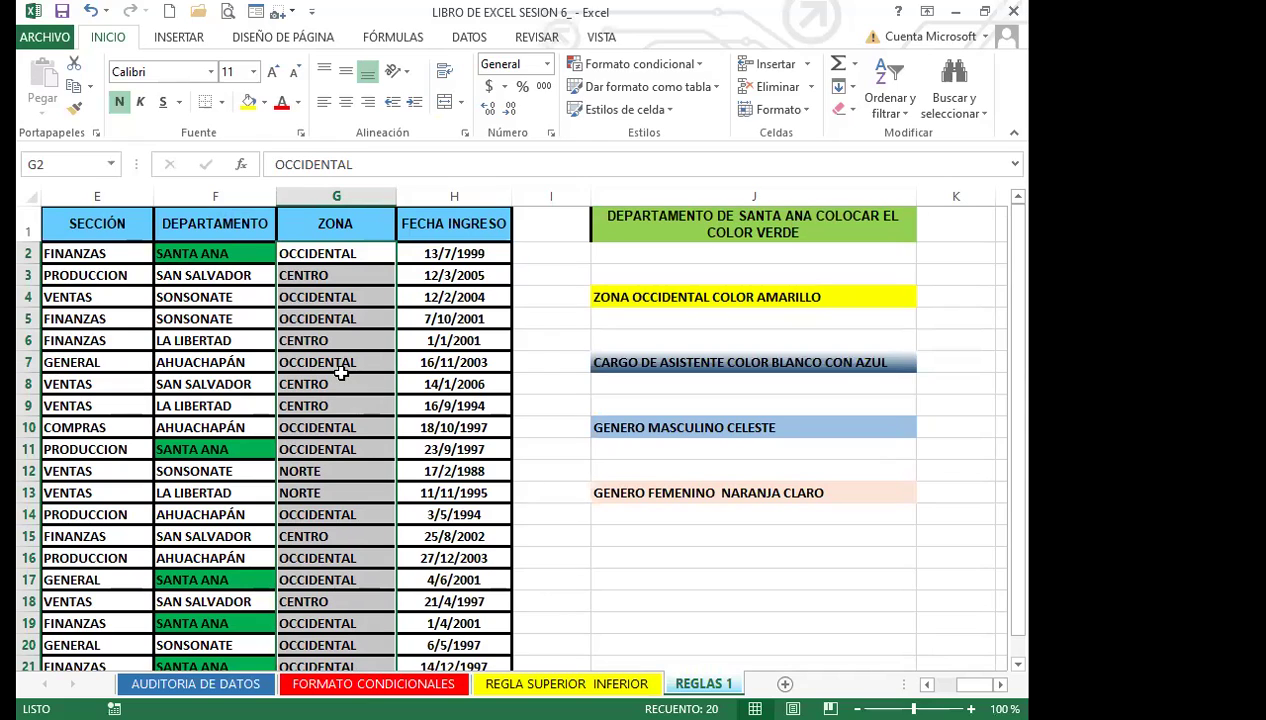
left_click(703, 66)
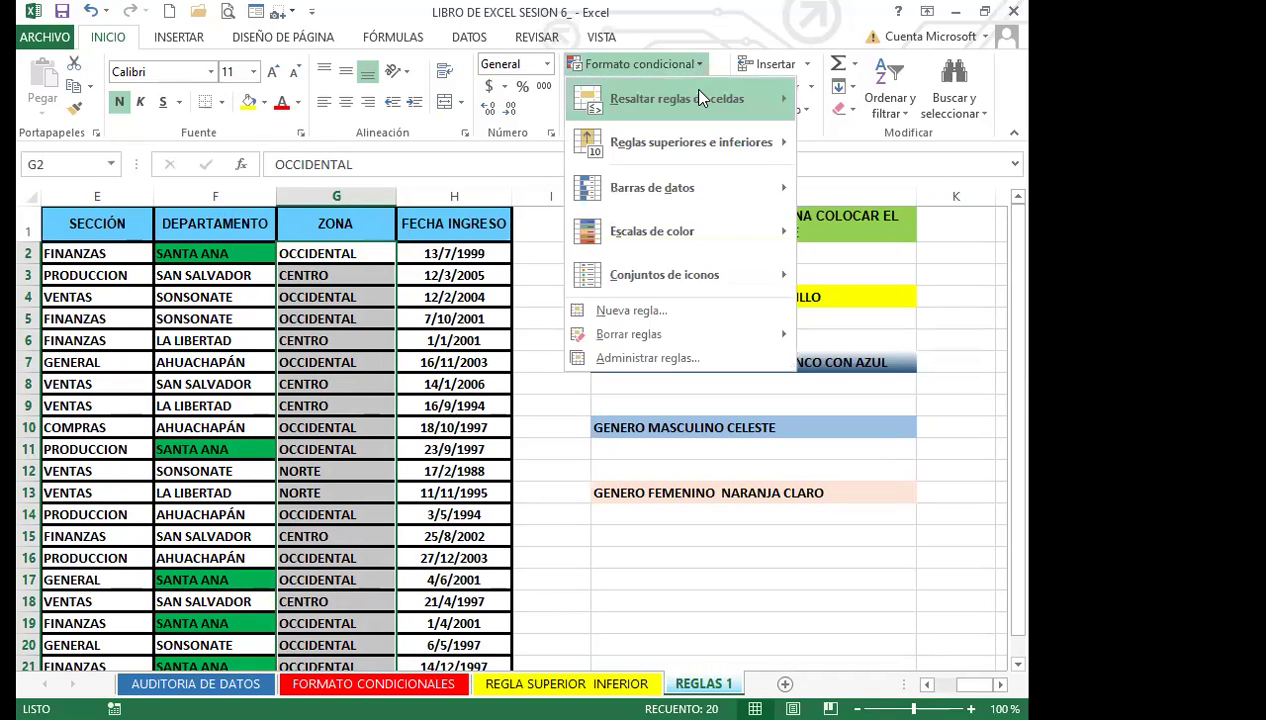
mouse_move(703, 97)
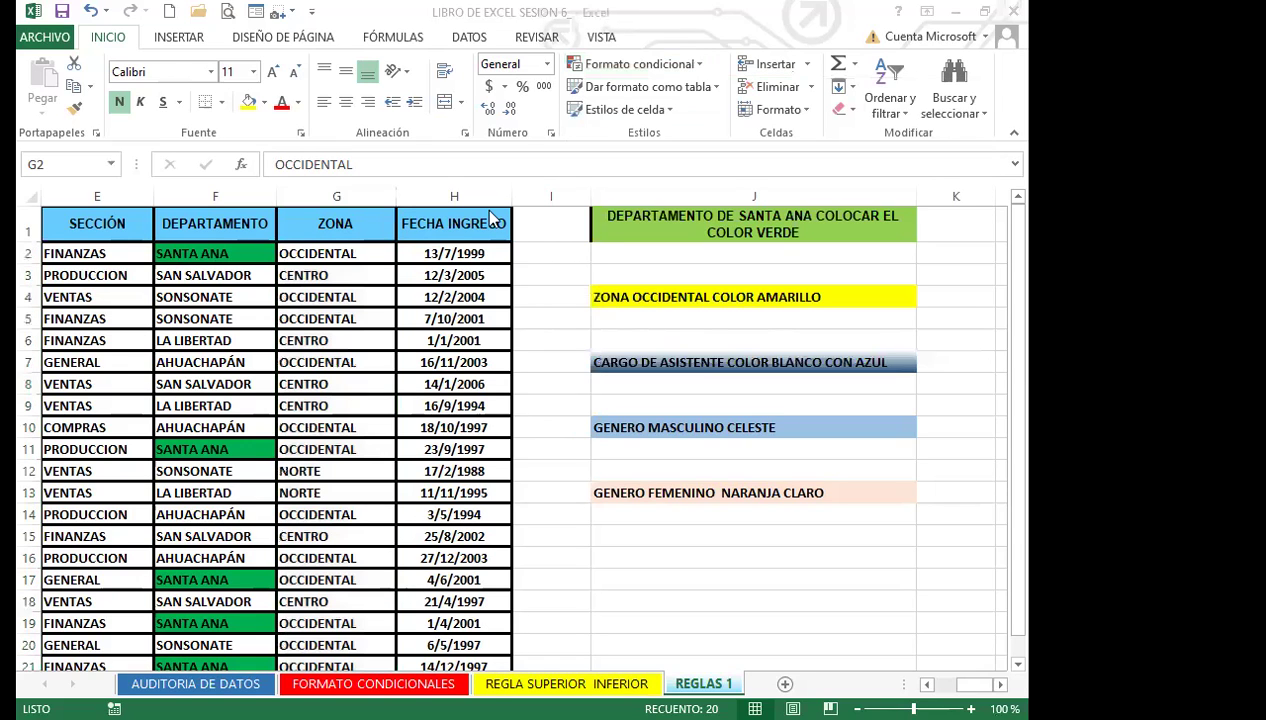
left_click(700, 66)
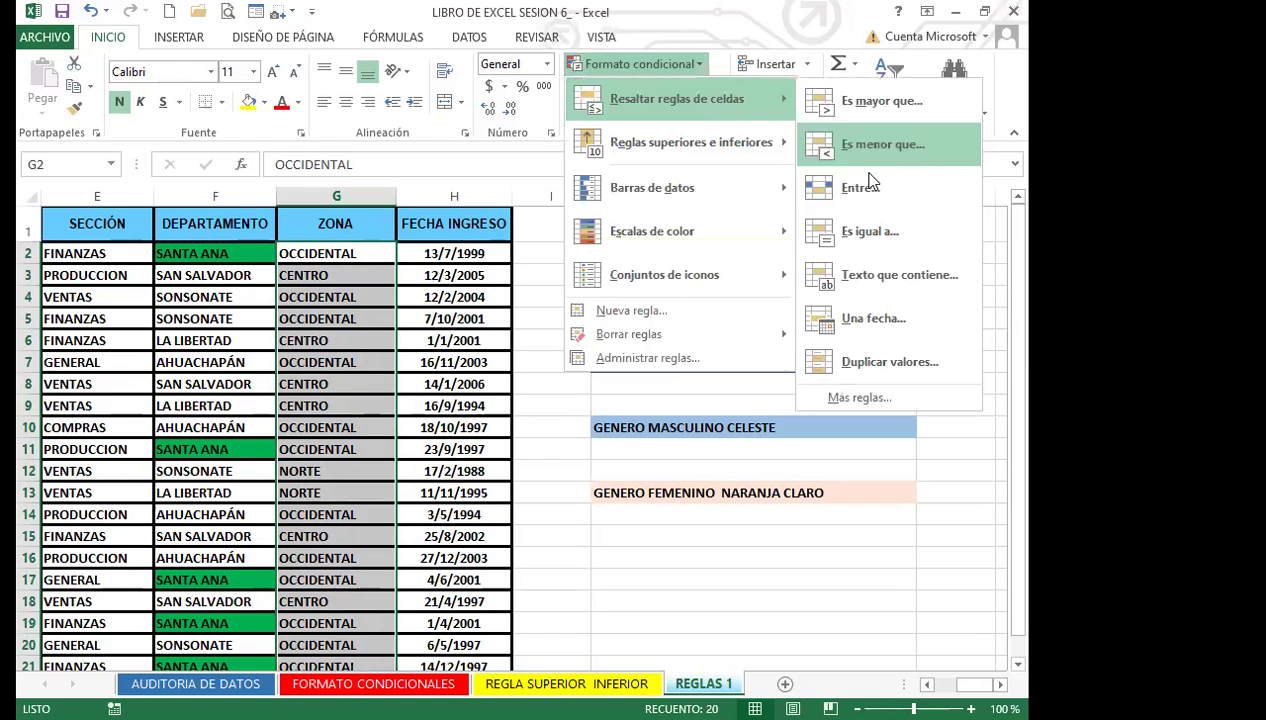
left_click(873, 232)
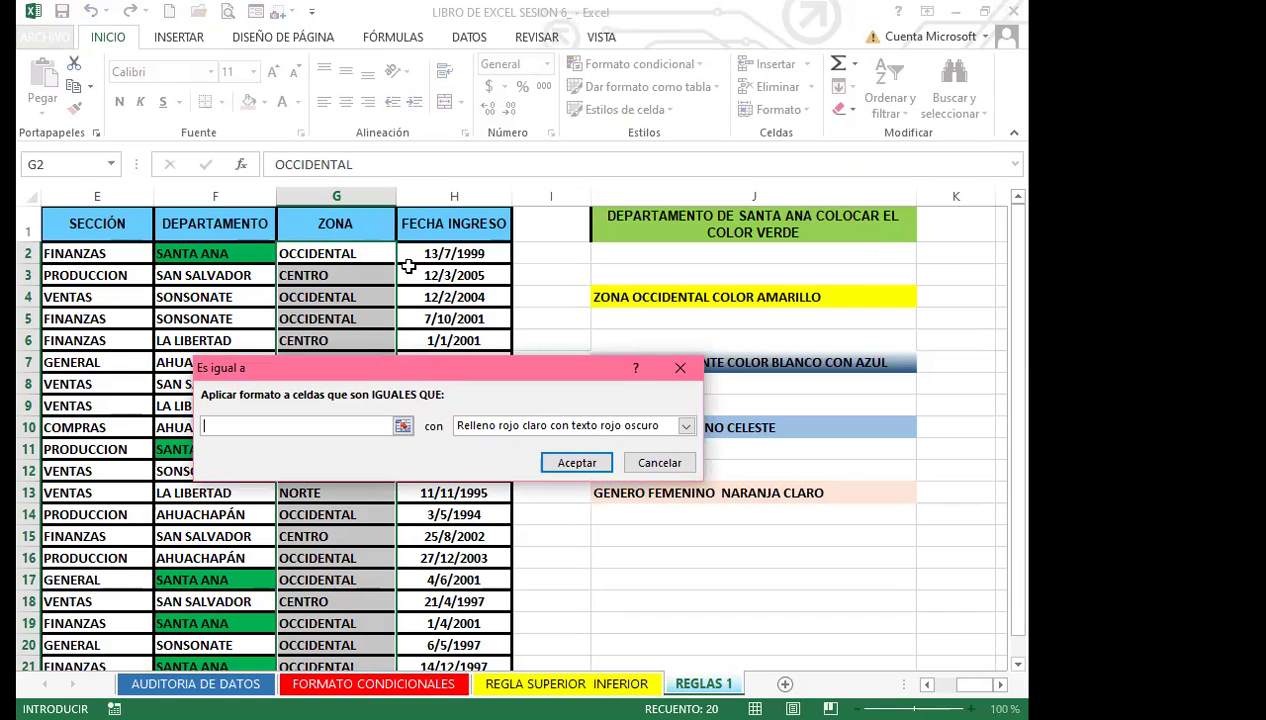
left_click(362, 253)
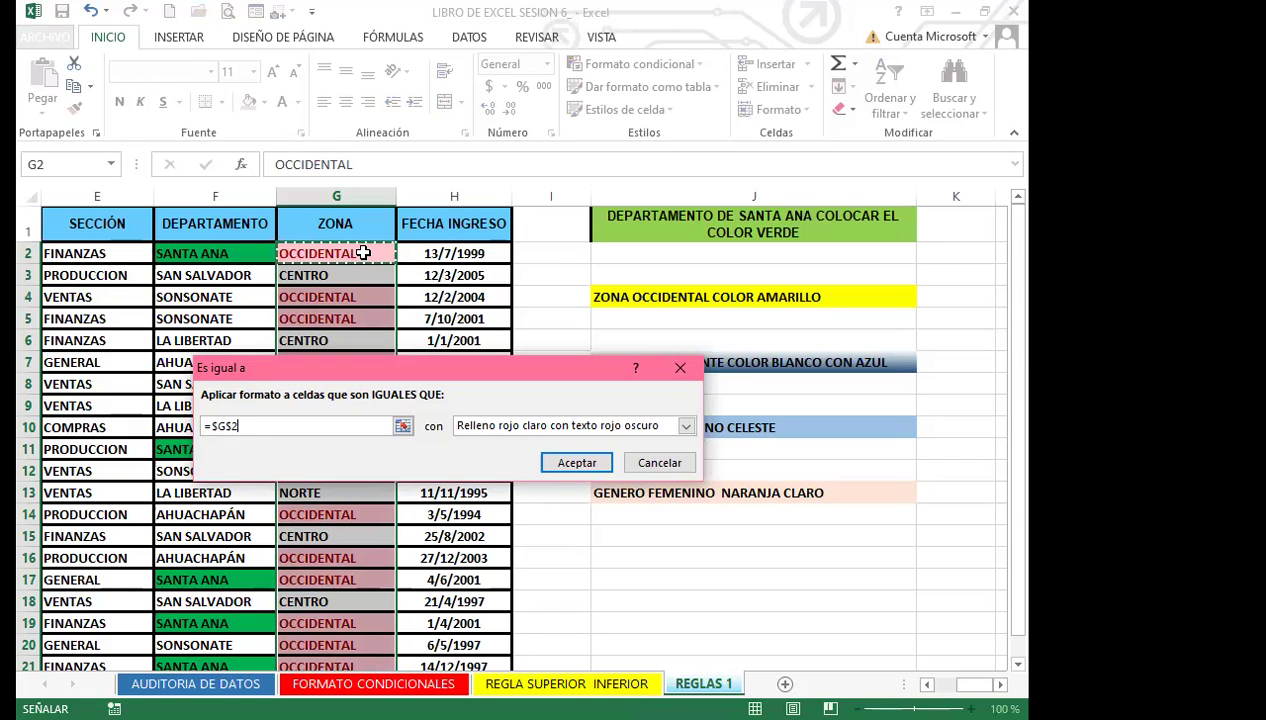
Choose a custom format for the OCCIDENTAL rule and set its font to bold black.
left_click(697, 433)
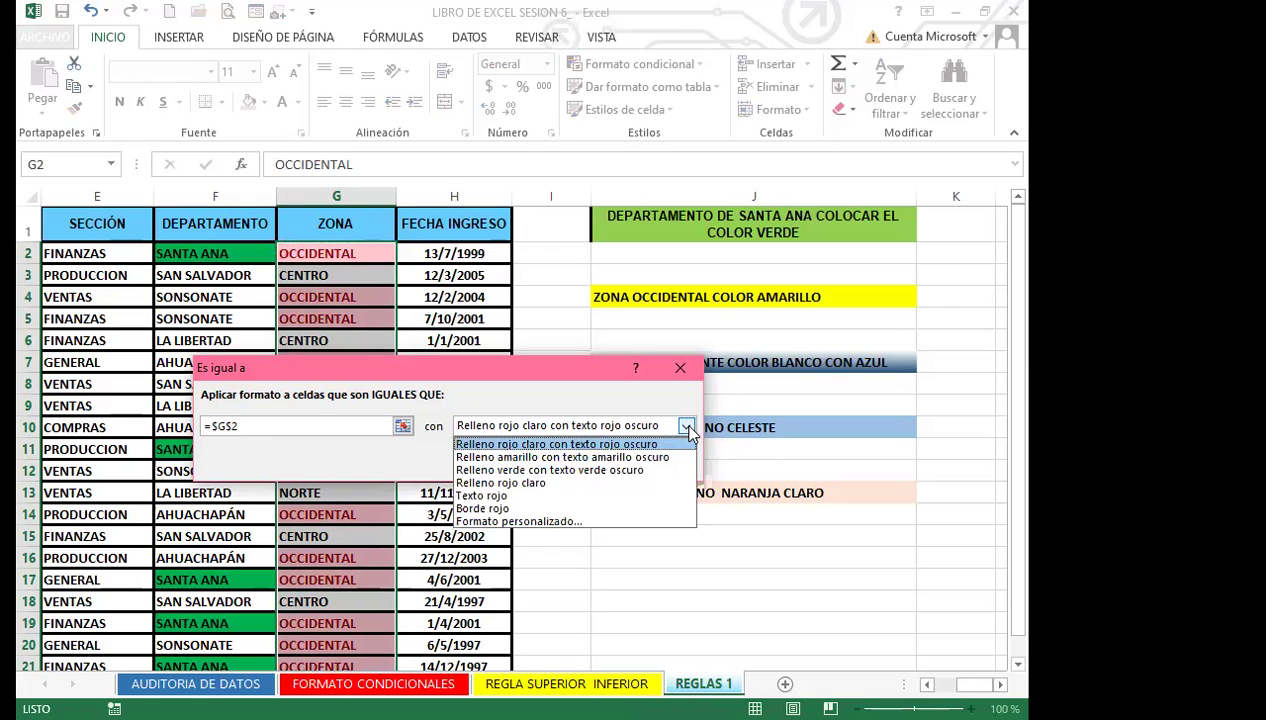
left_click(548, 522)
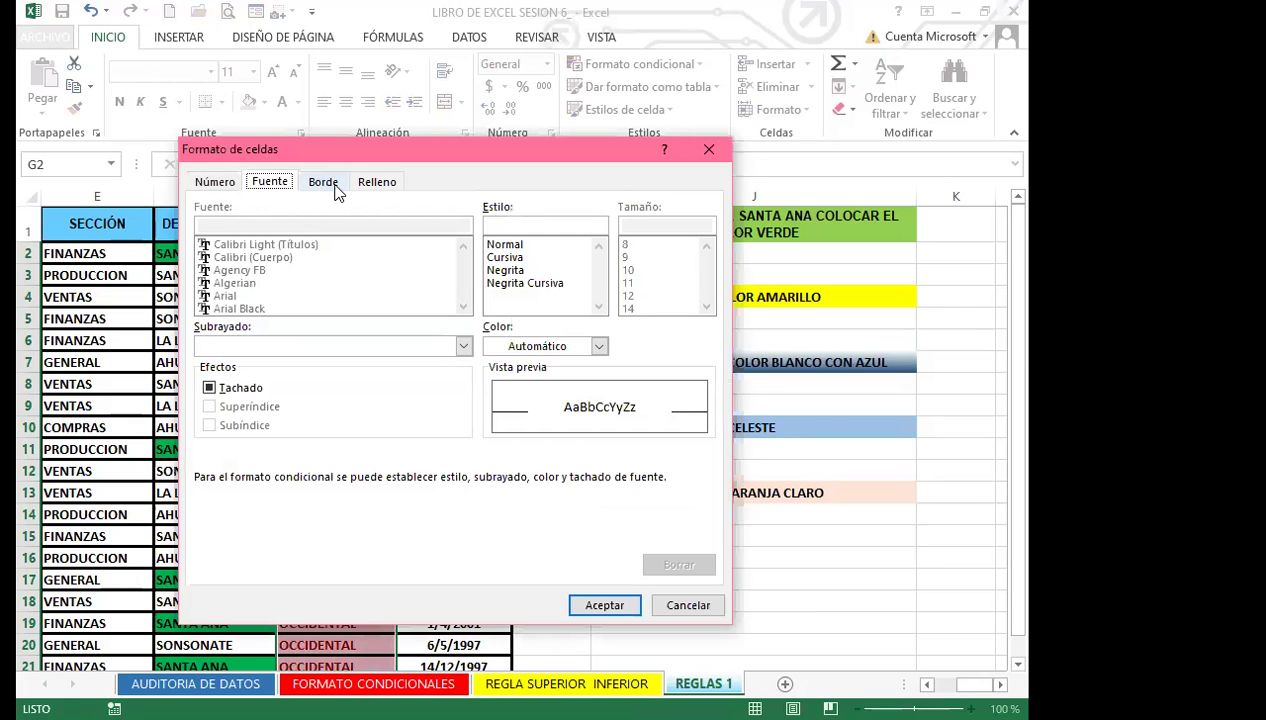
left_click(518, 270)
left_click(599, 346)
left_click(599, 346)
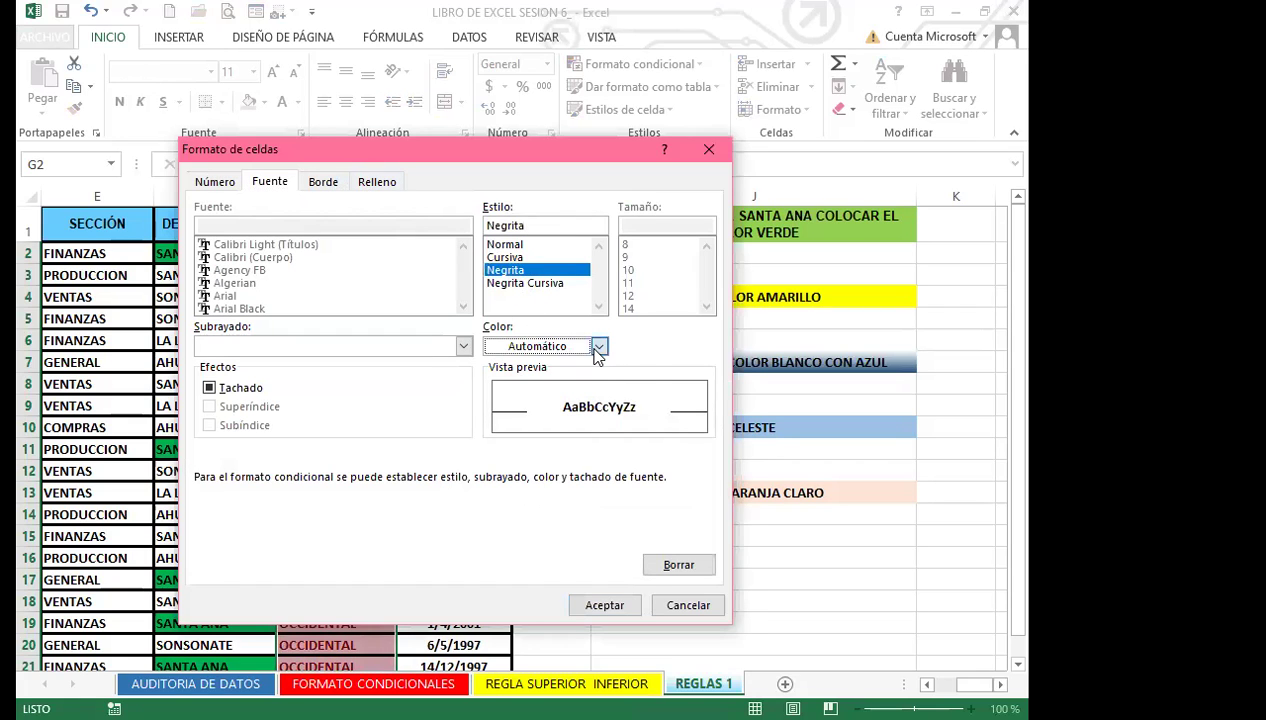
left_click(509, 414)
Set the OCCIDENTAL rule's fill to the standard yellow and apply the rule to the ZONA cells.
left_click(366, 184)
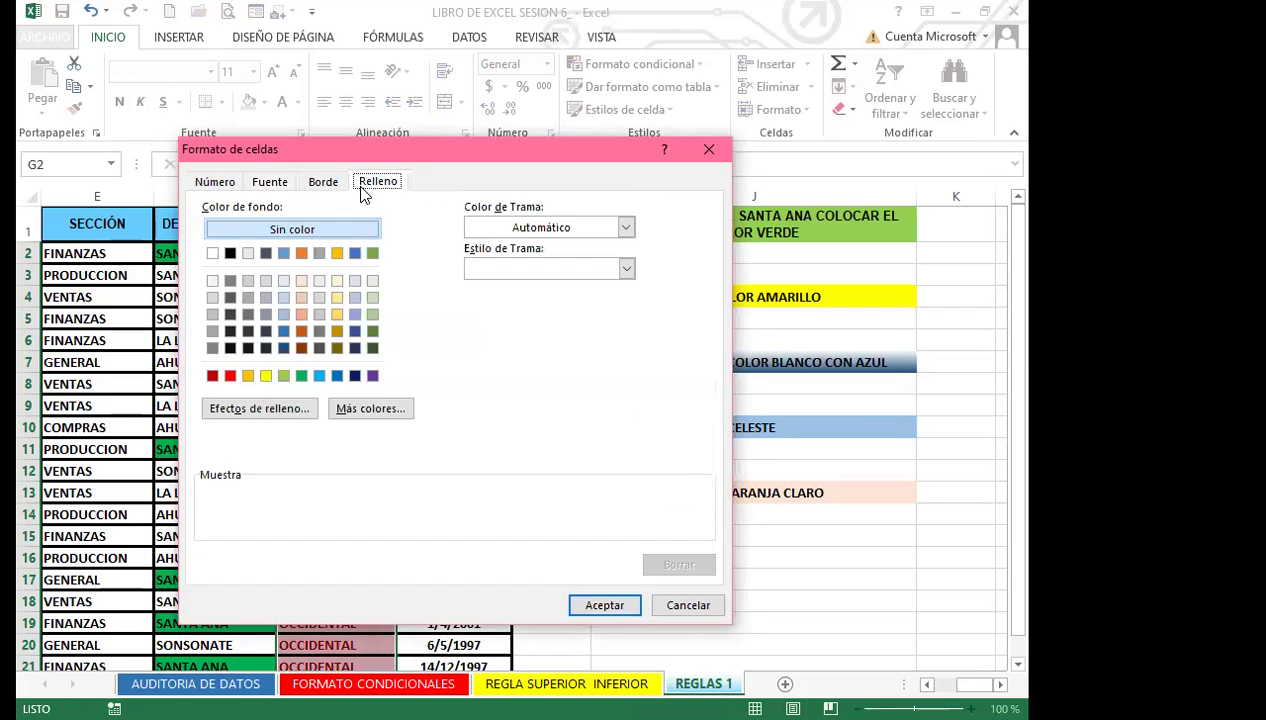
left_click(264, 376)
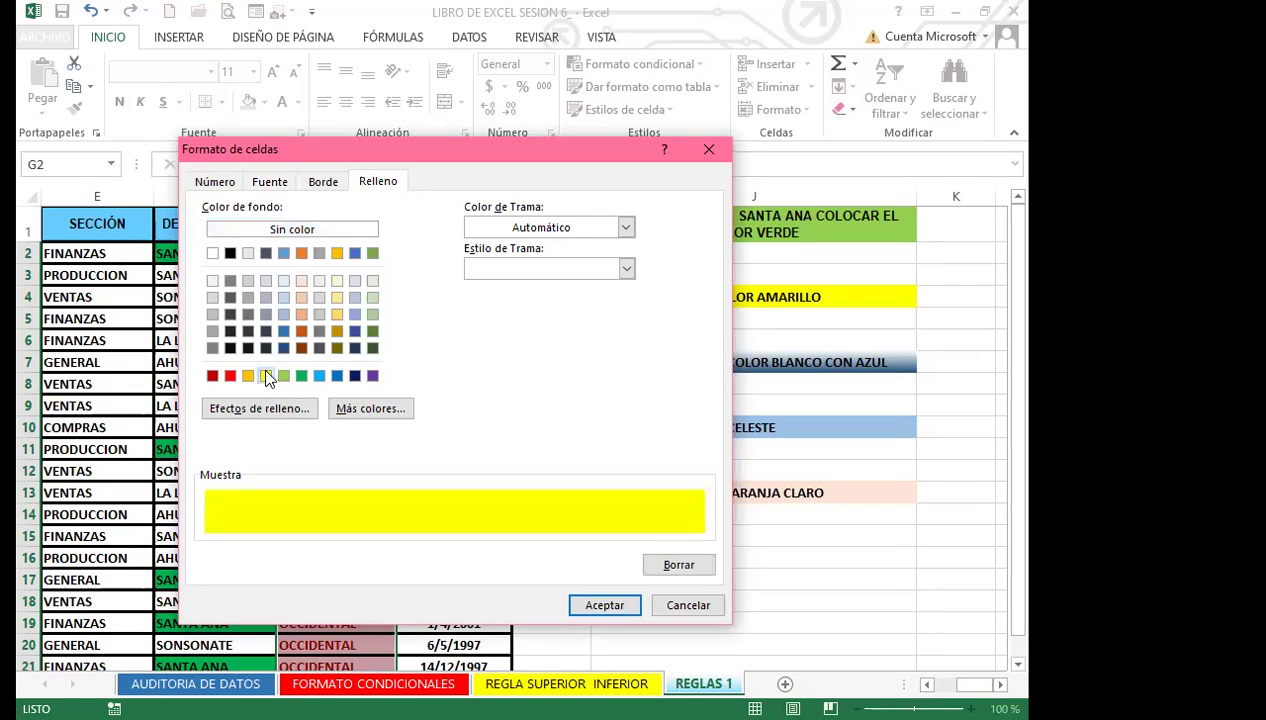
left_click(603, 607)
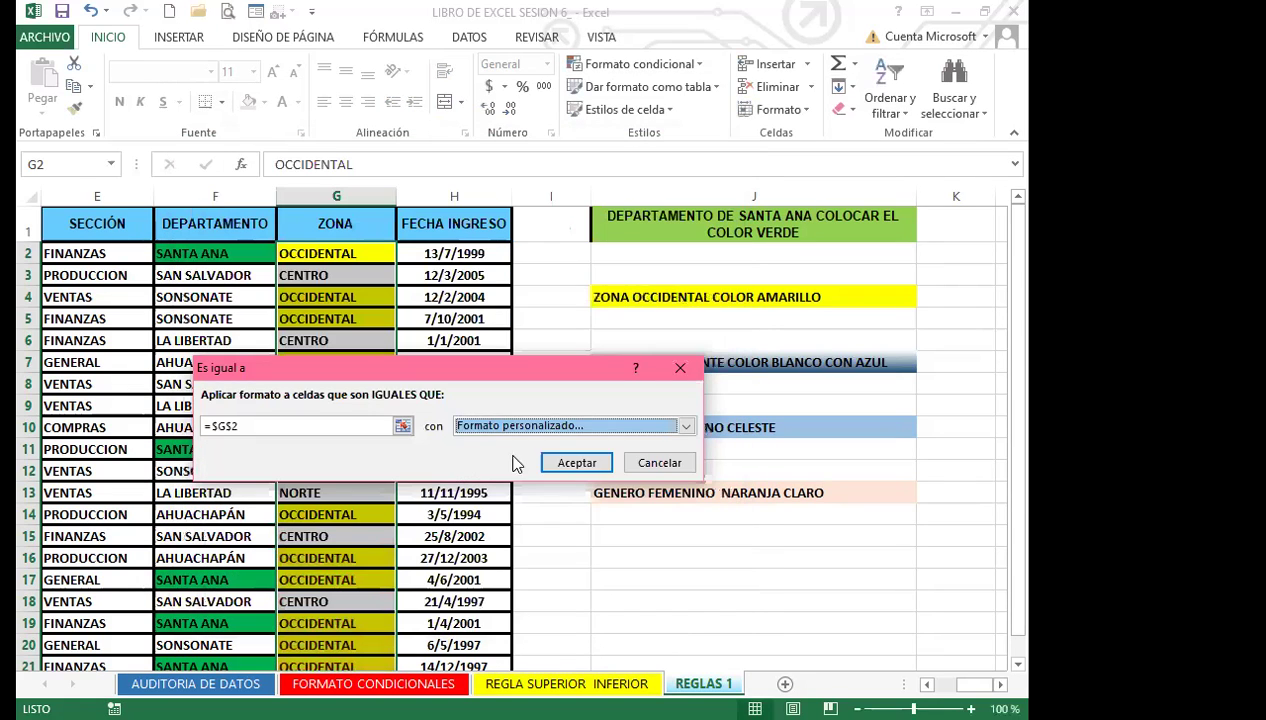
left_click(577, 462)
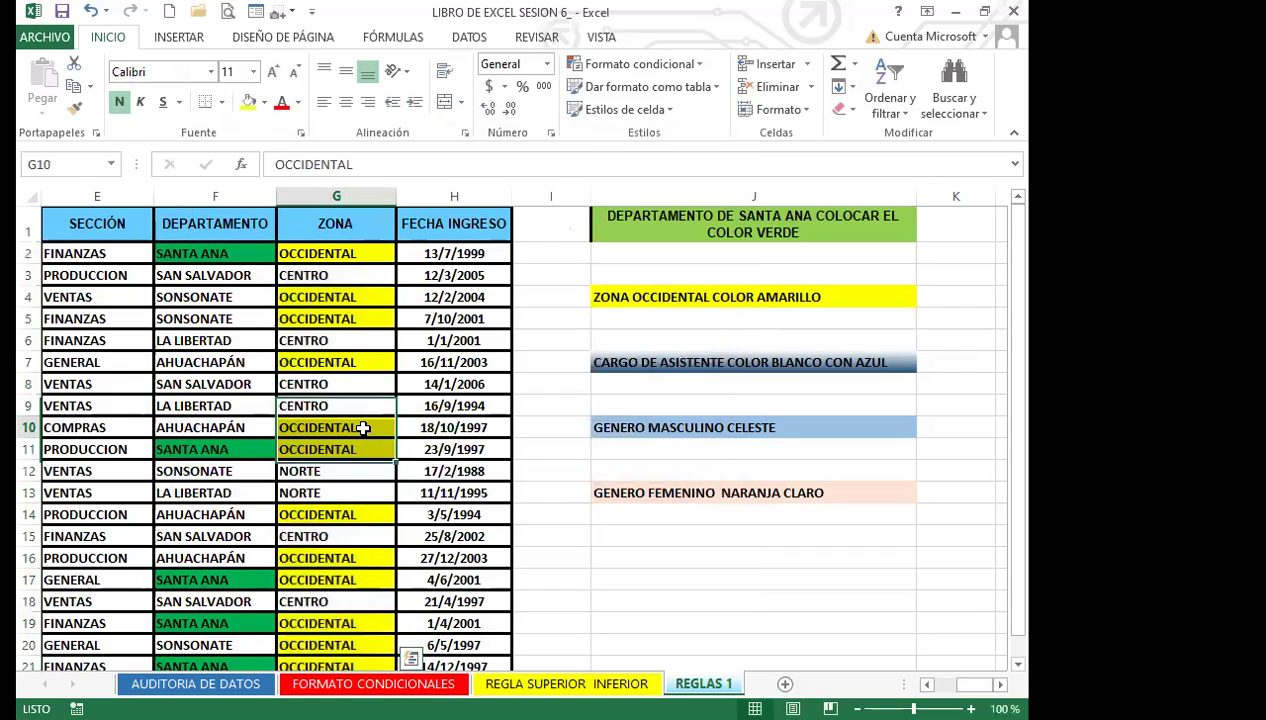
left_click(364, 427)
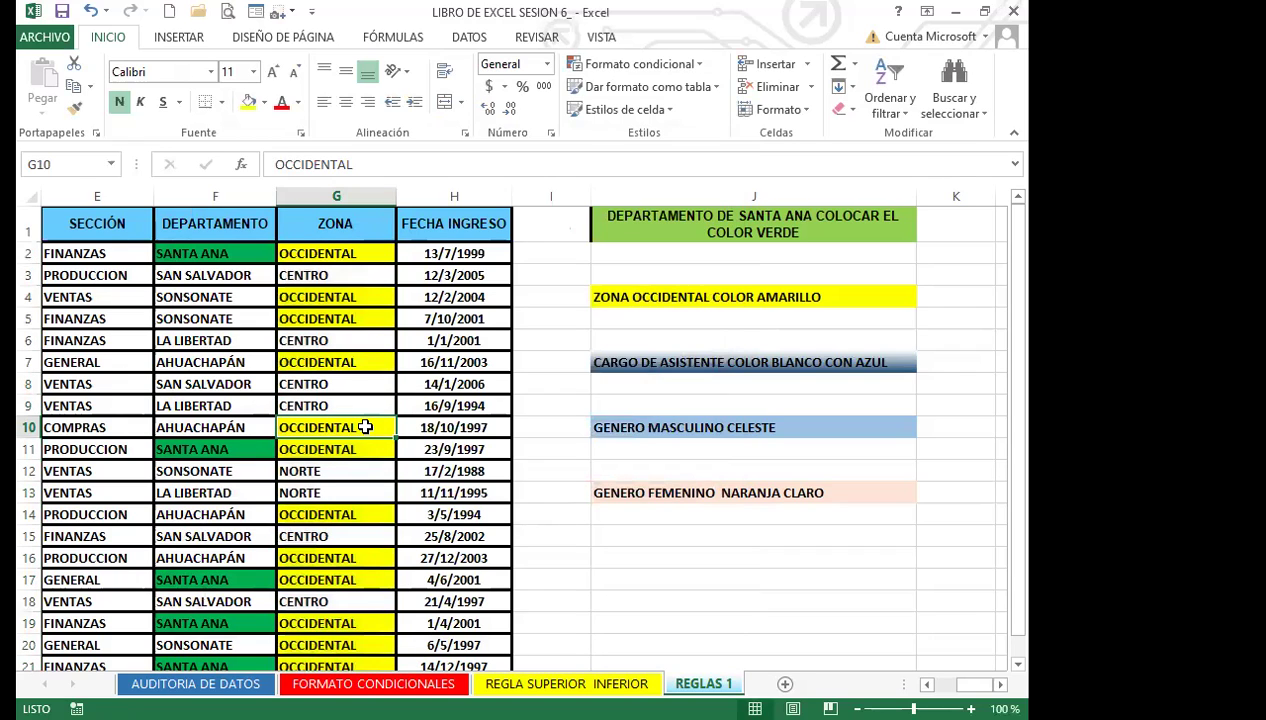
Compare the formatted cells F2 and G2 and review the available highlight cell rule types.
left_click(233, 255)
left_click(300, 256)
left_click(234, 255)
left_click(311, 251)
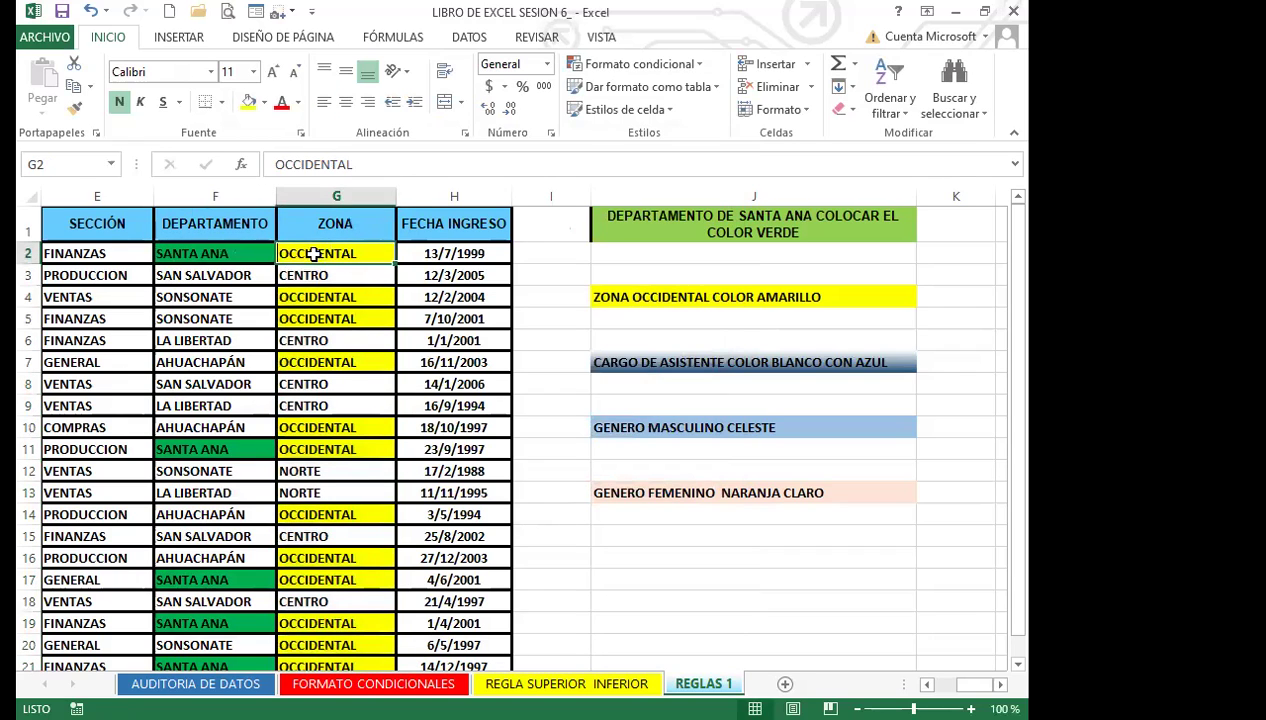
left_click(231, 252)
left_click(331, 253)
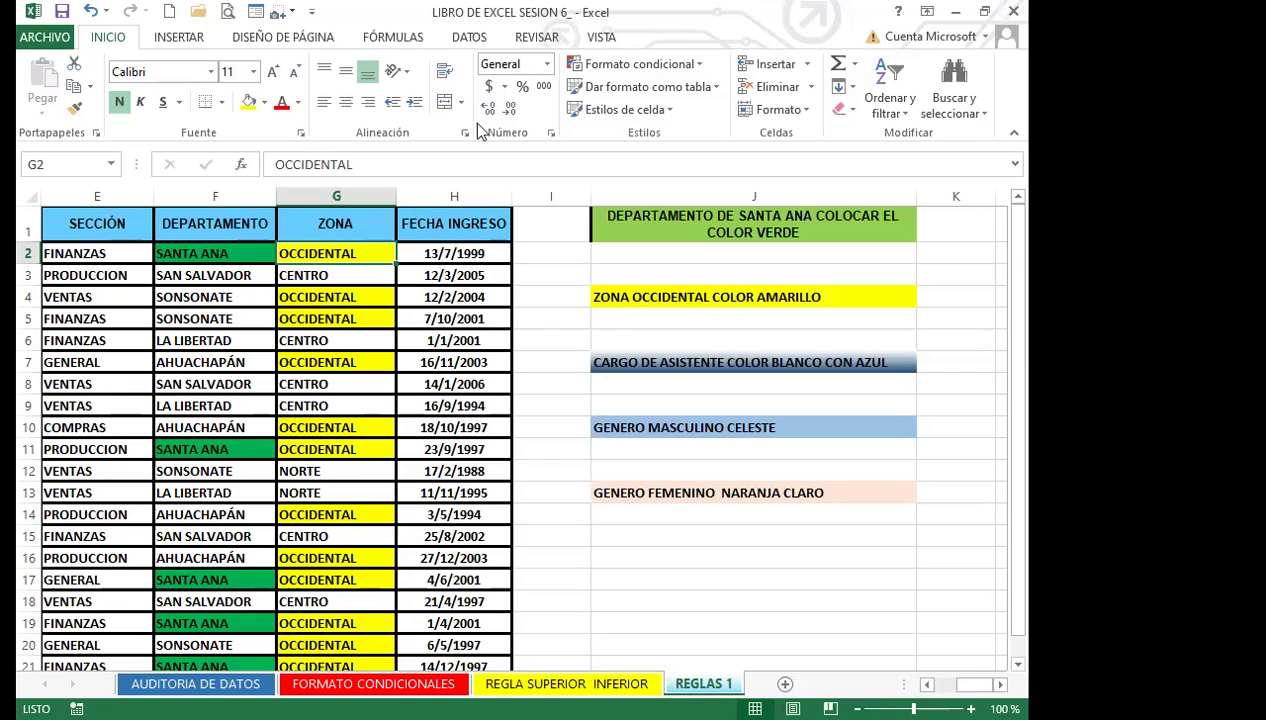
left_click(698, 64)
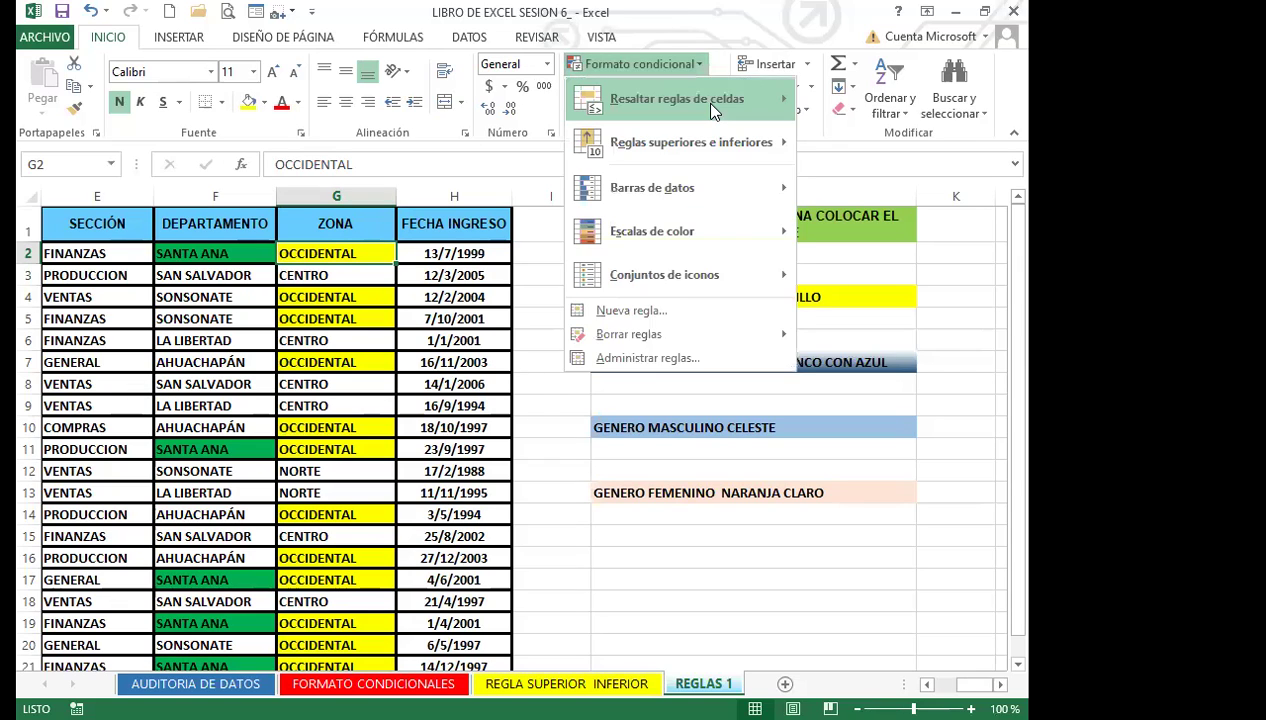
mouse_move(712, 106)
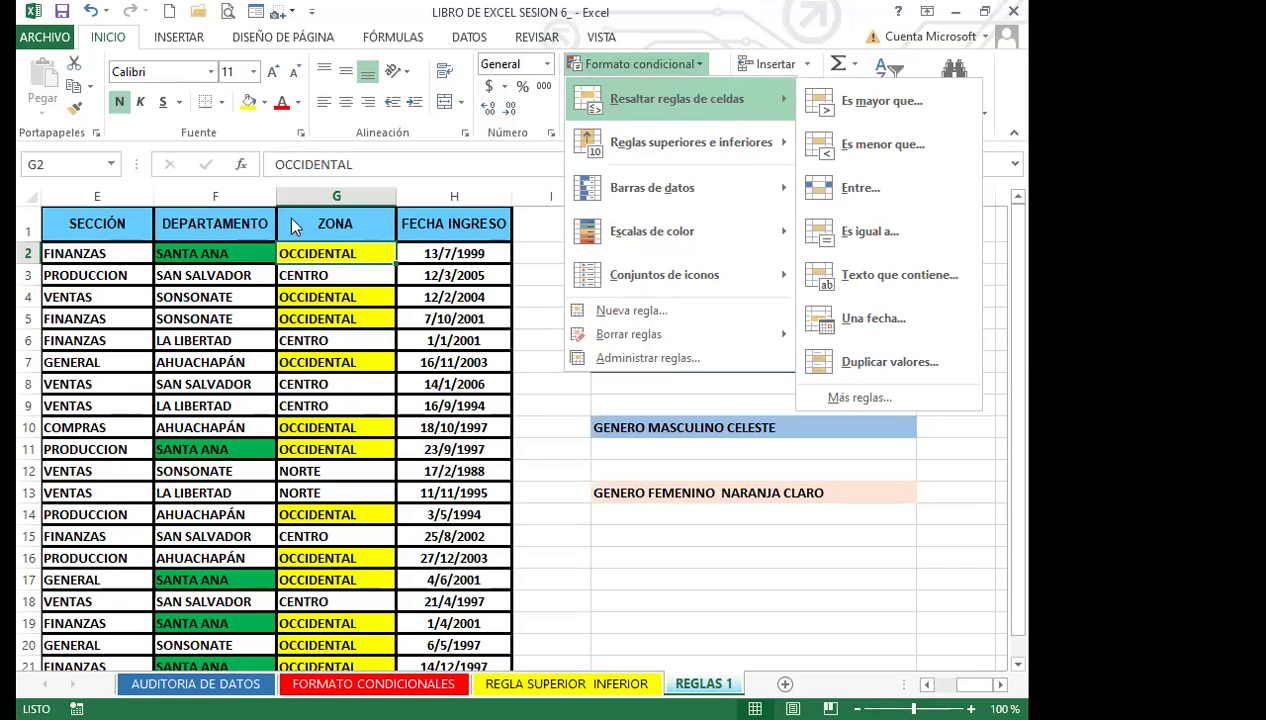
left_click(318, 289)
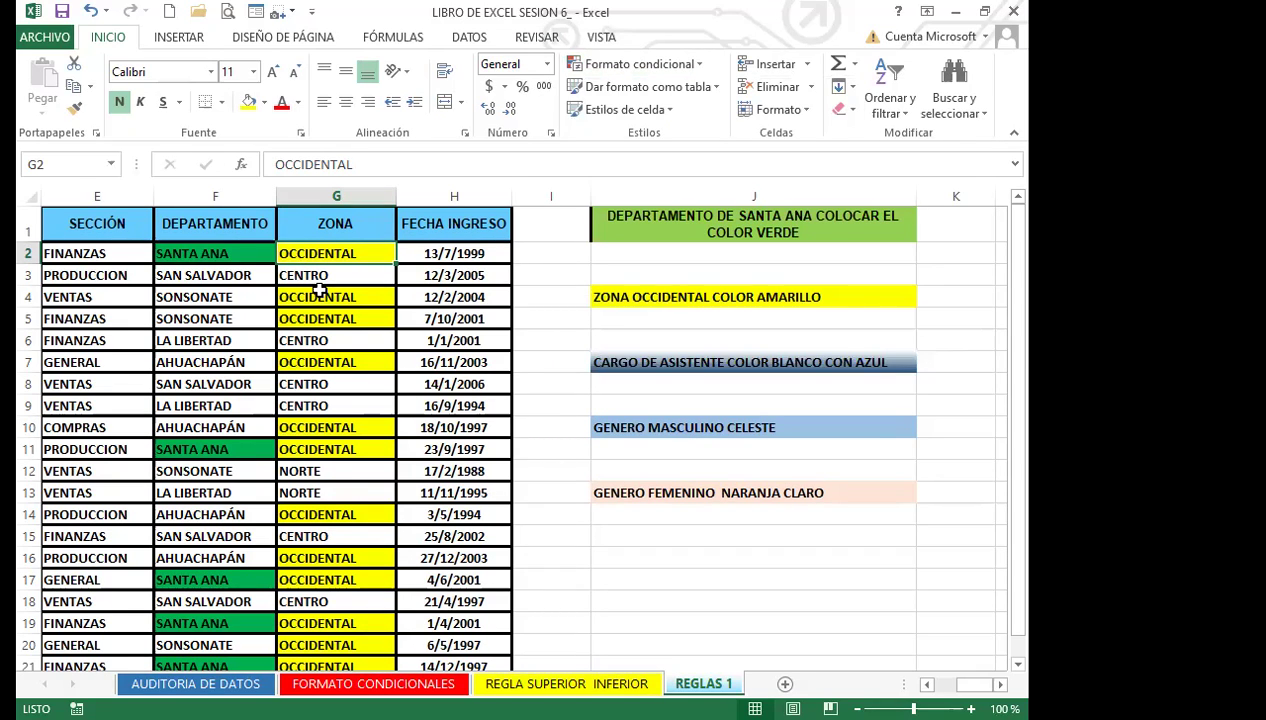
Check the colour rule list in column J and select the CARGO cells D2 to D21.
left_click(703, 290)
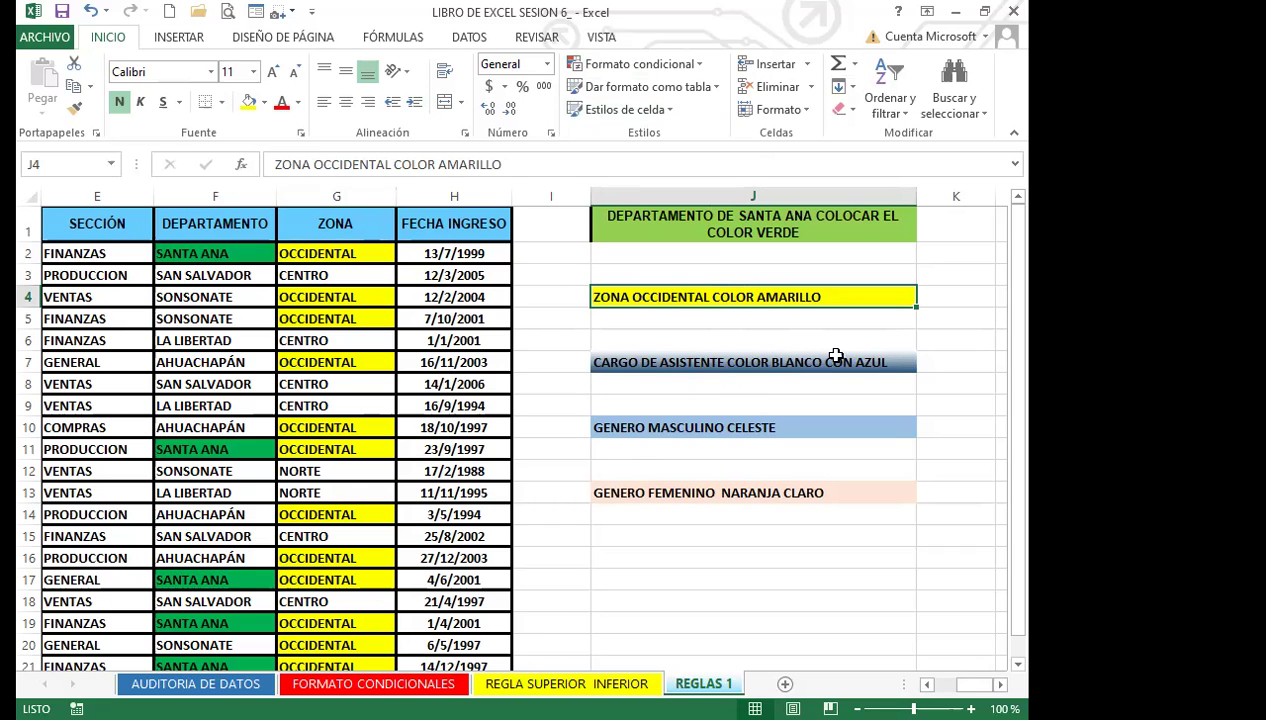
left_click(118, 450)
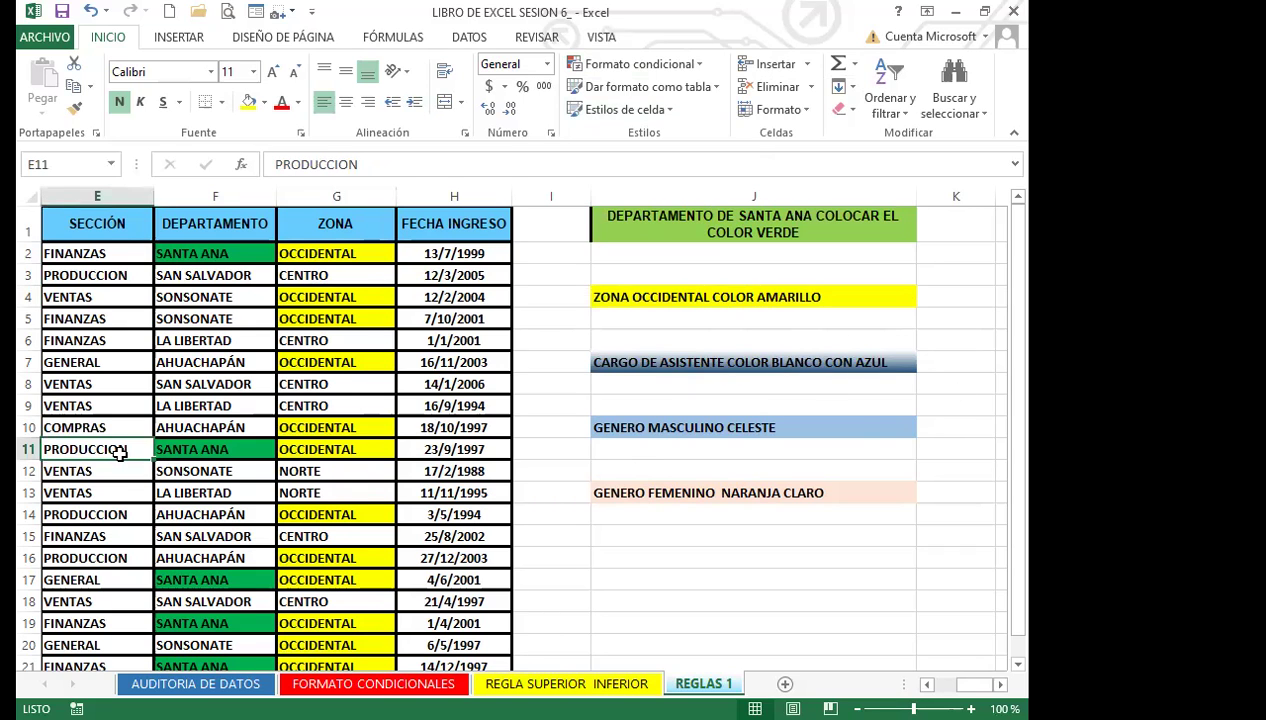
key("Left")
key("Left")
key("Left")
key("Left")
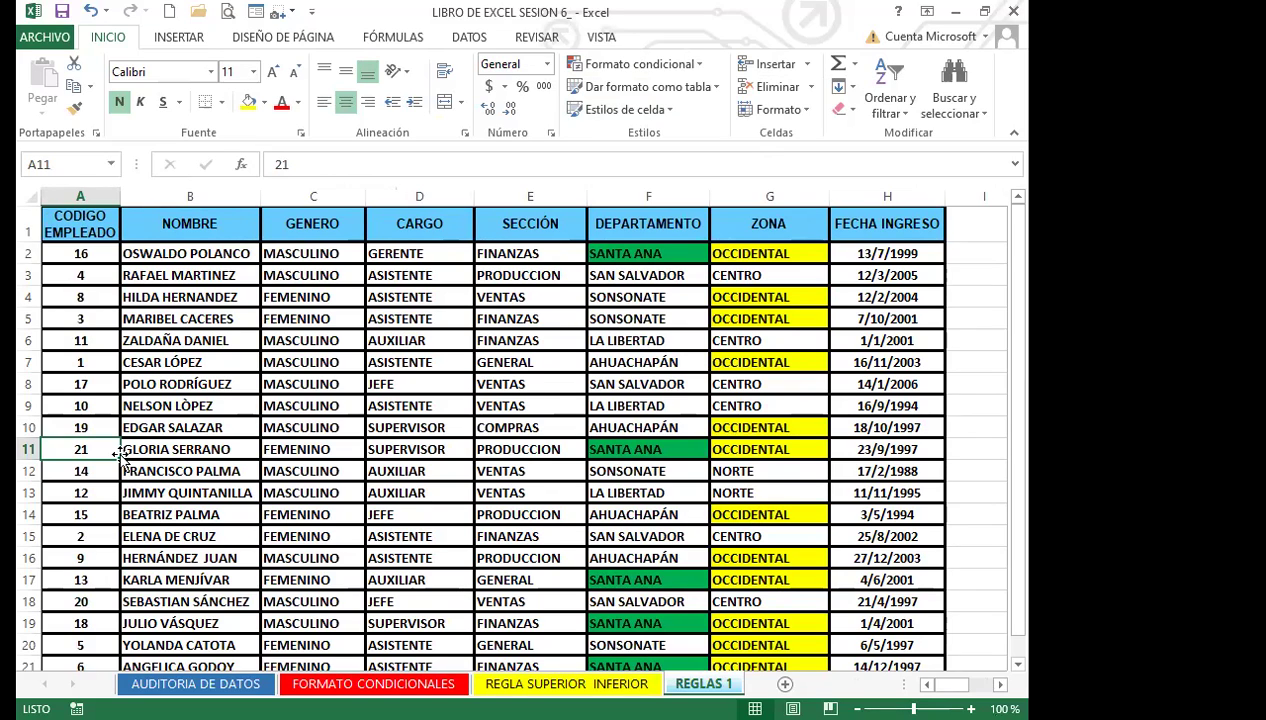
left_click(450, 253)
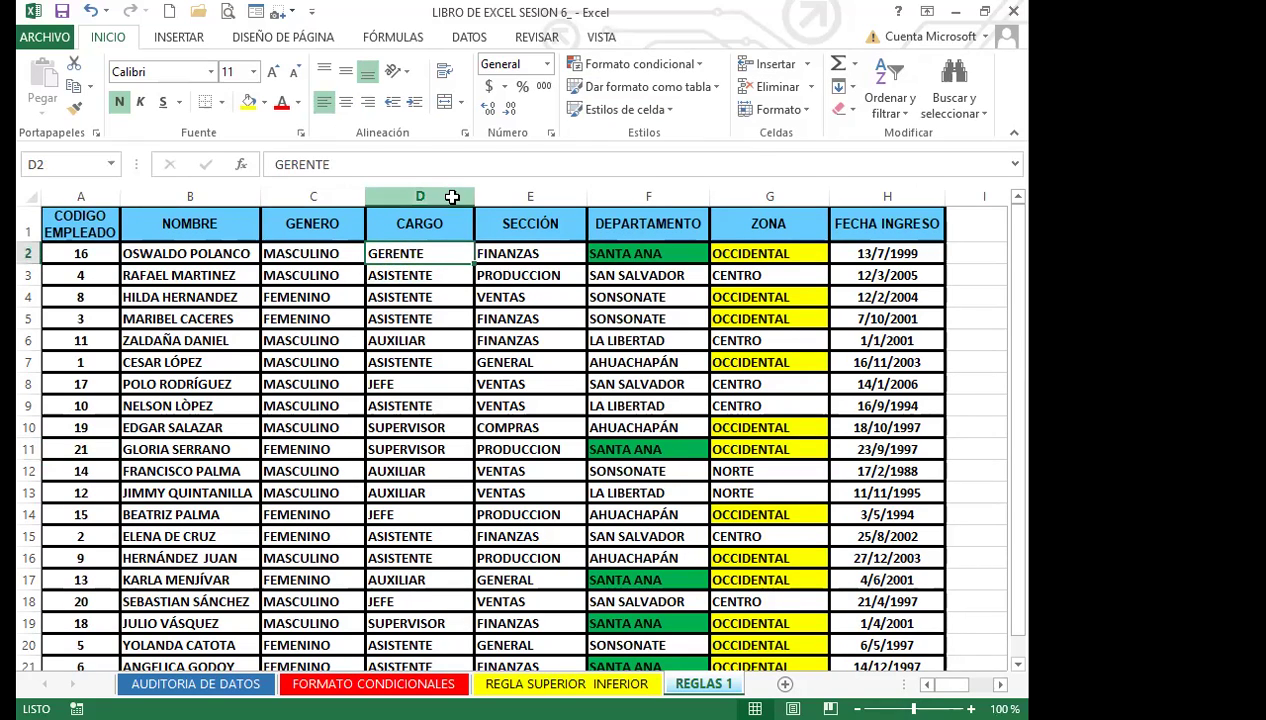
left_click(453, 193)
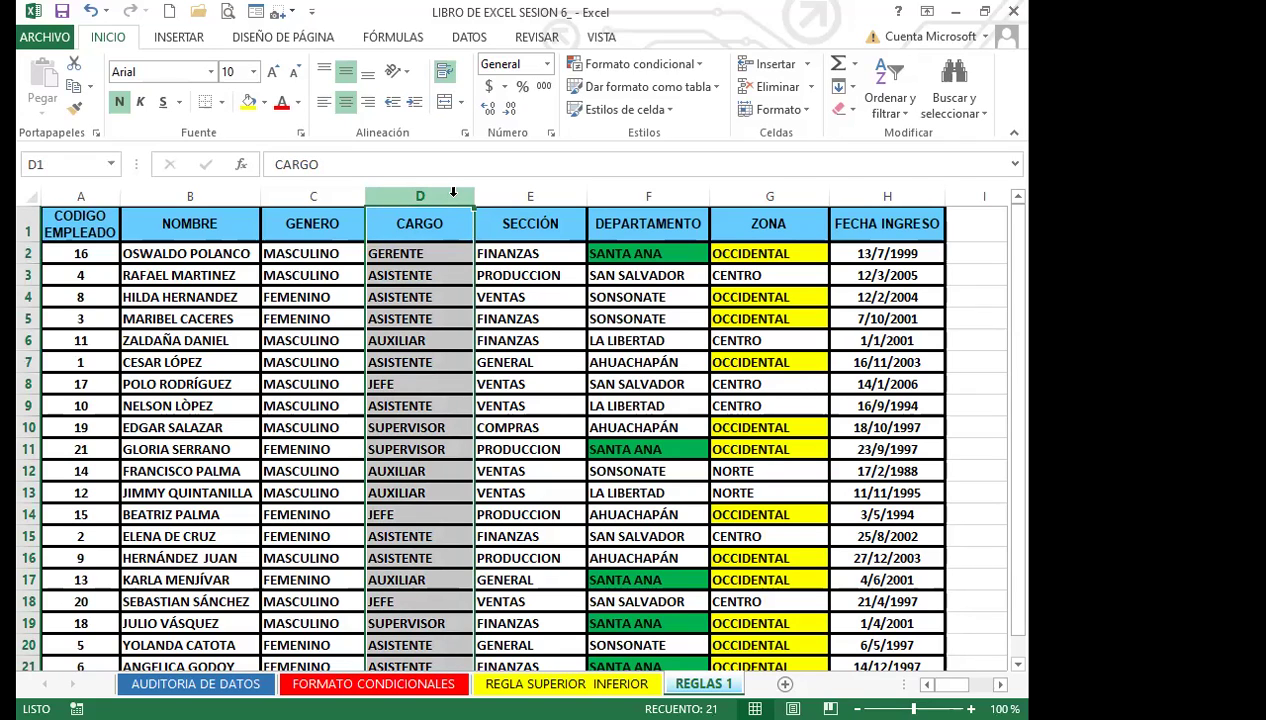
left_click_drag(432, 248, 408, 578)
scroll(408, 578, "down", 1)
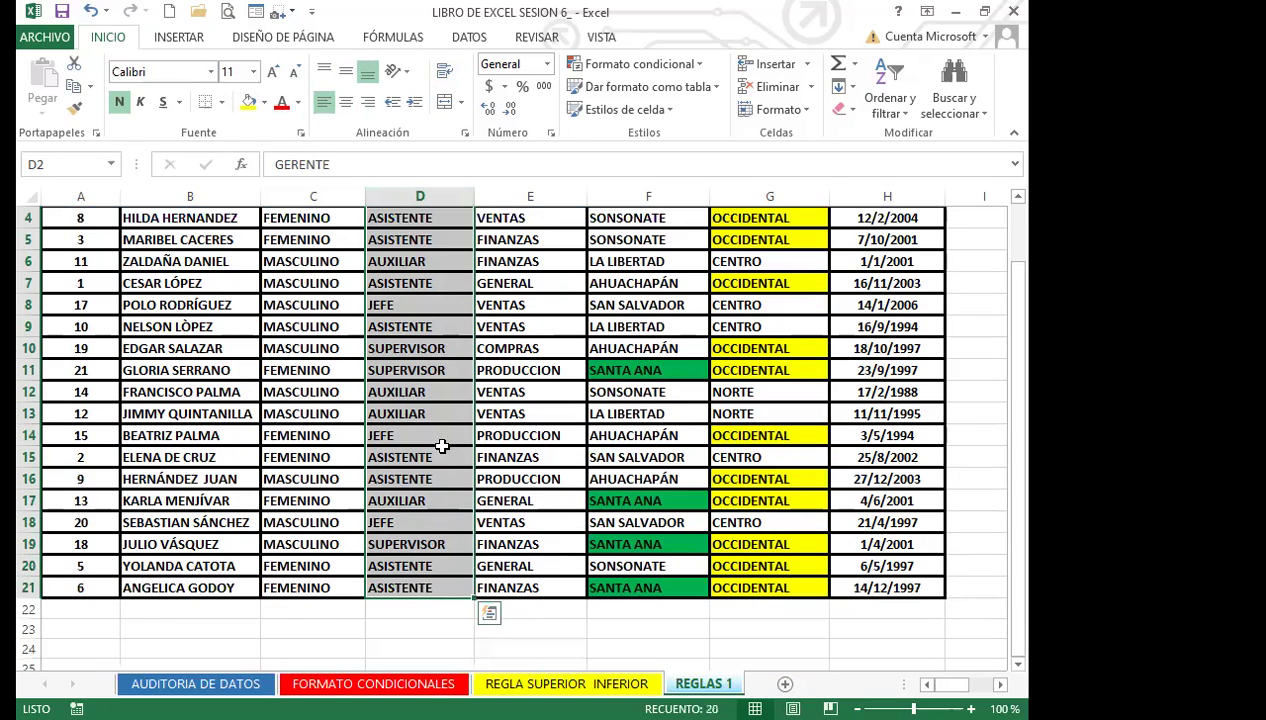
scroll(441, 446, "up", 1)
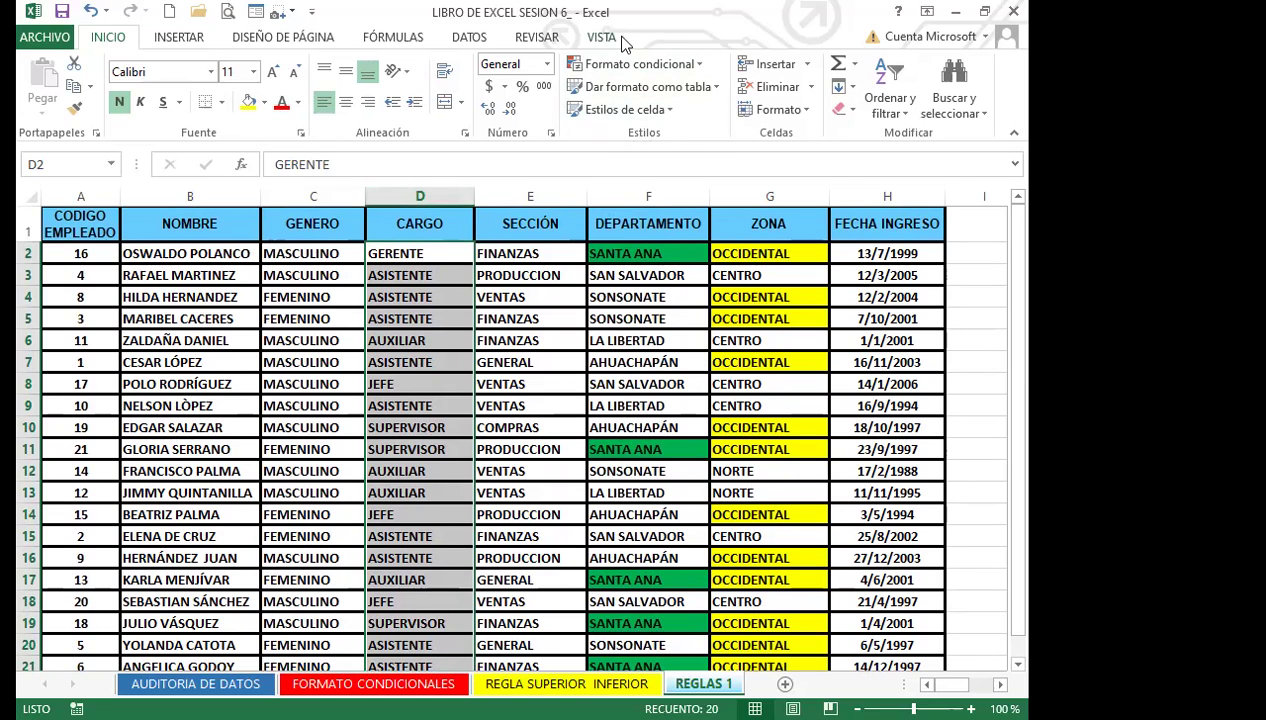
Start an equal-to conditional formatting rule on the CARGO cells with ASISTENTE as the comparison value.
left_click(680, 65)
mouse_move(712, 97)
left_click(697, 66)
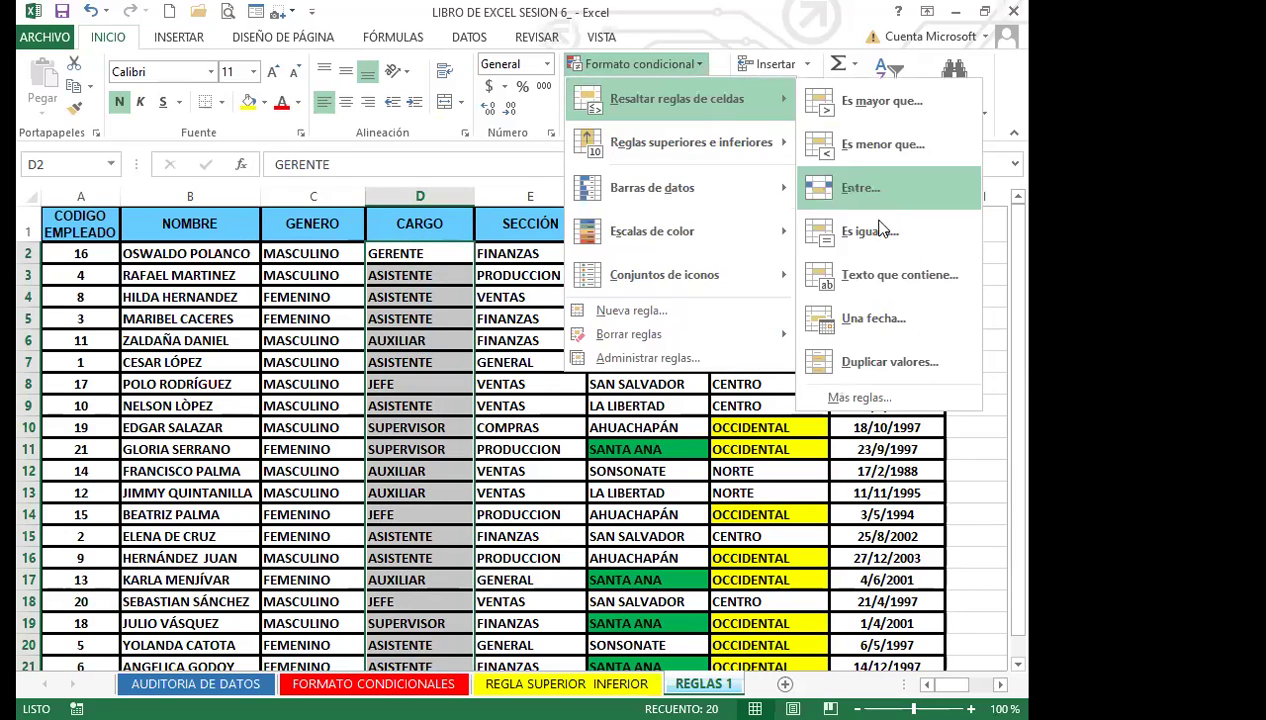
left_click(874, 232)
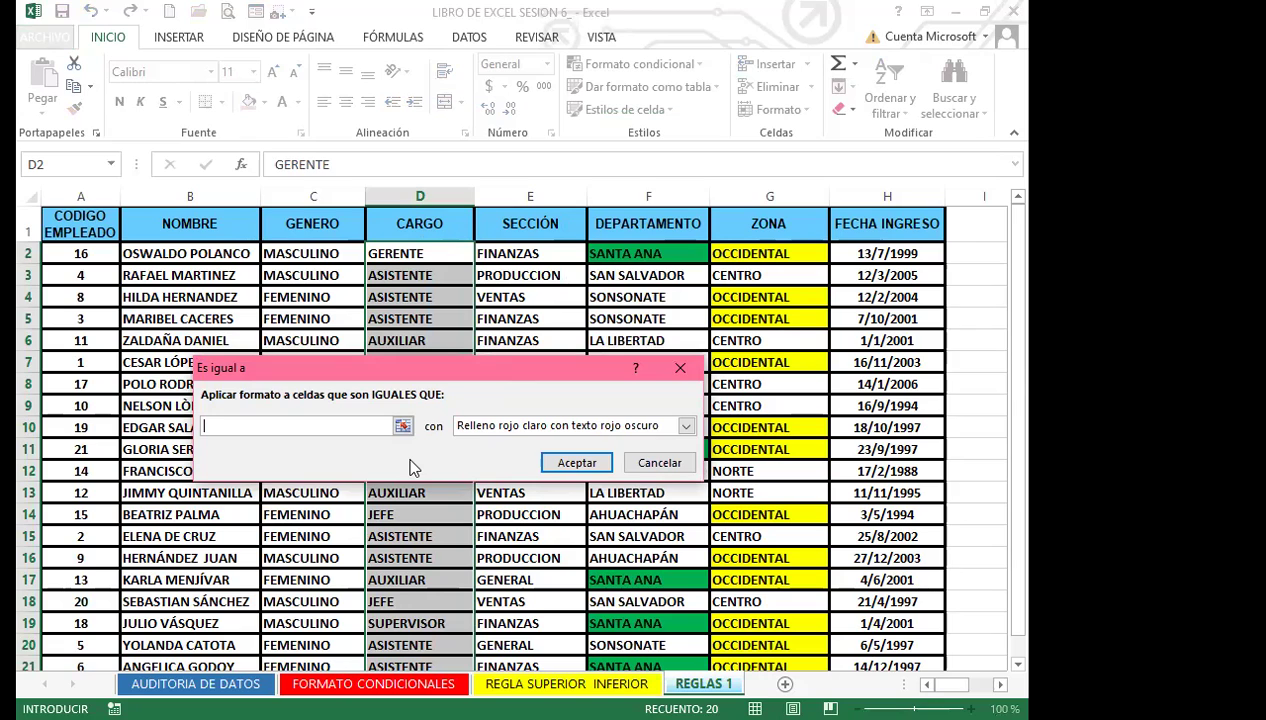
type("asi")
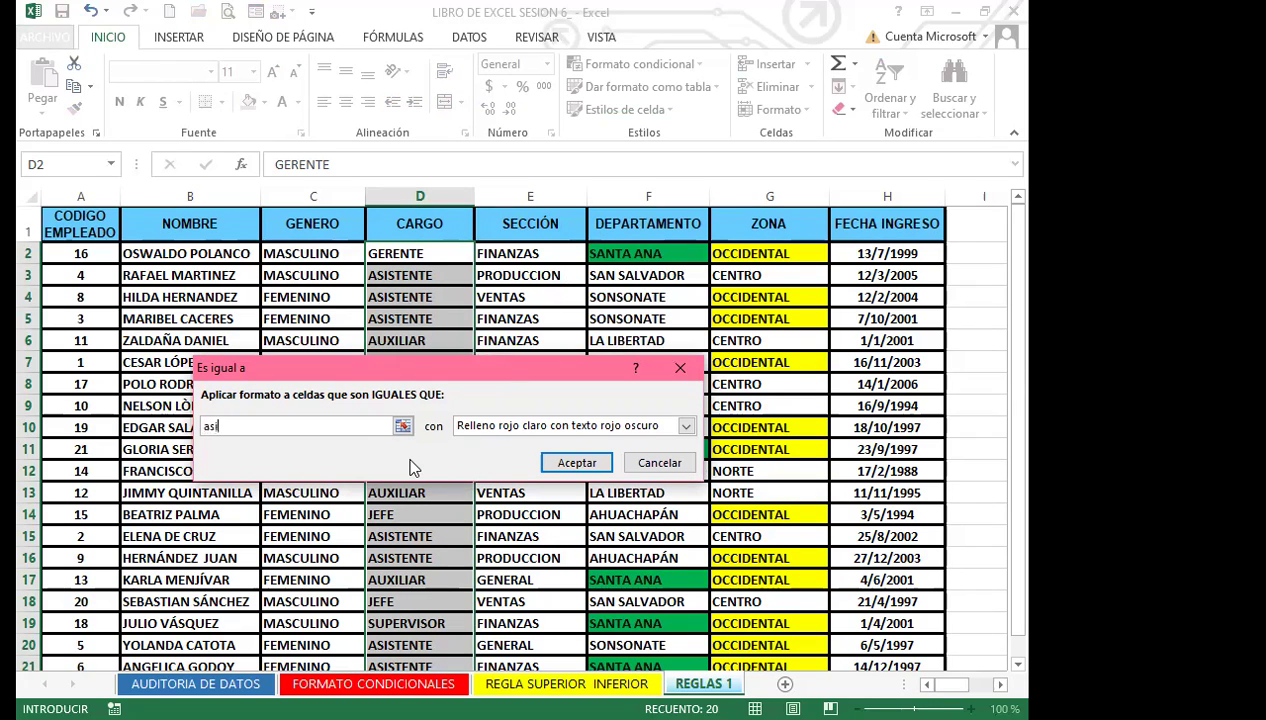
key("BackSpace")
key("BackSpace")
key("BackSpace")
type("ASISTENTE")
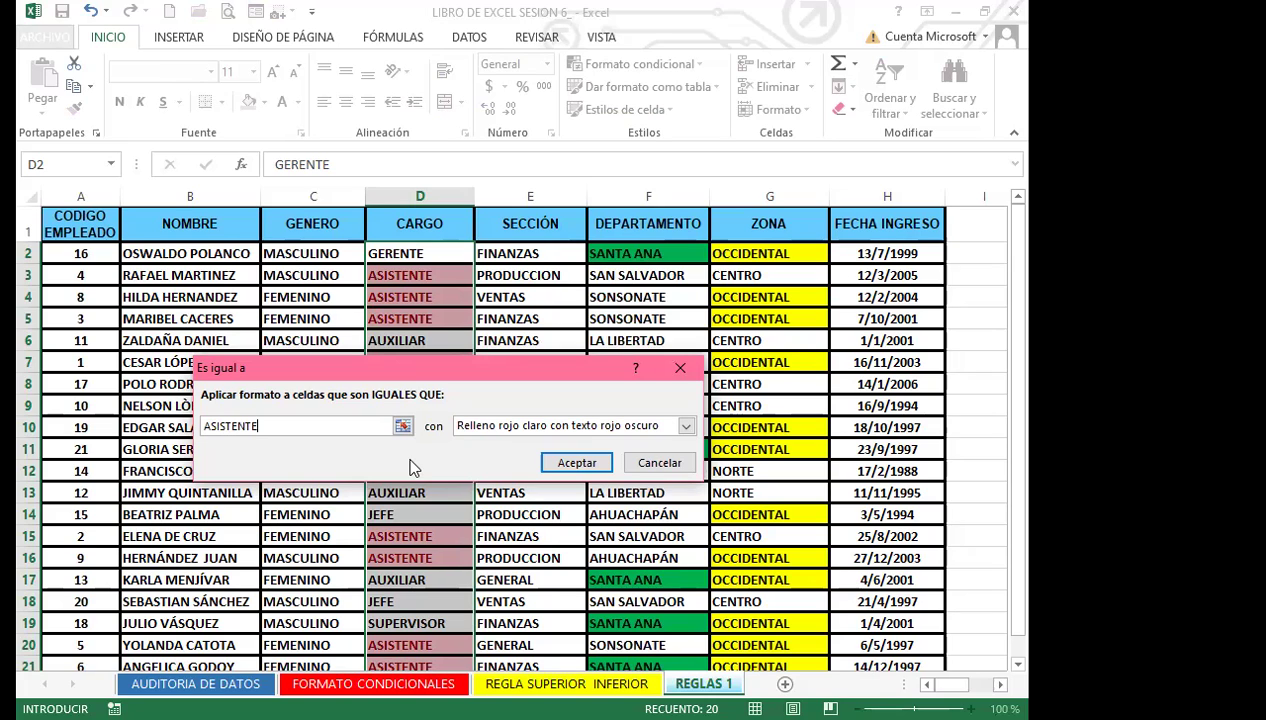
Choose a custom format for the ASISTENTE rule and set up a two-colour gradient fill from white to dark blue-grey.
left_click(686, 426)
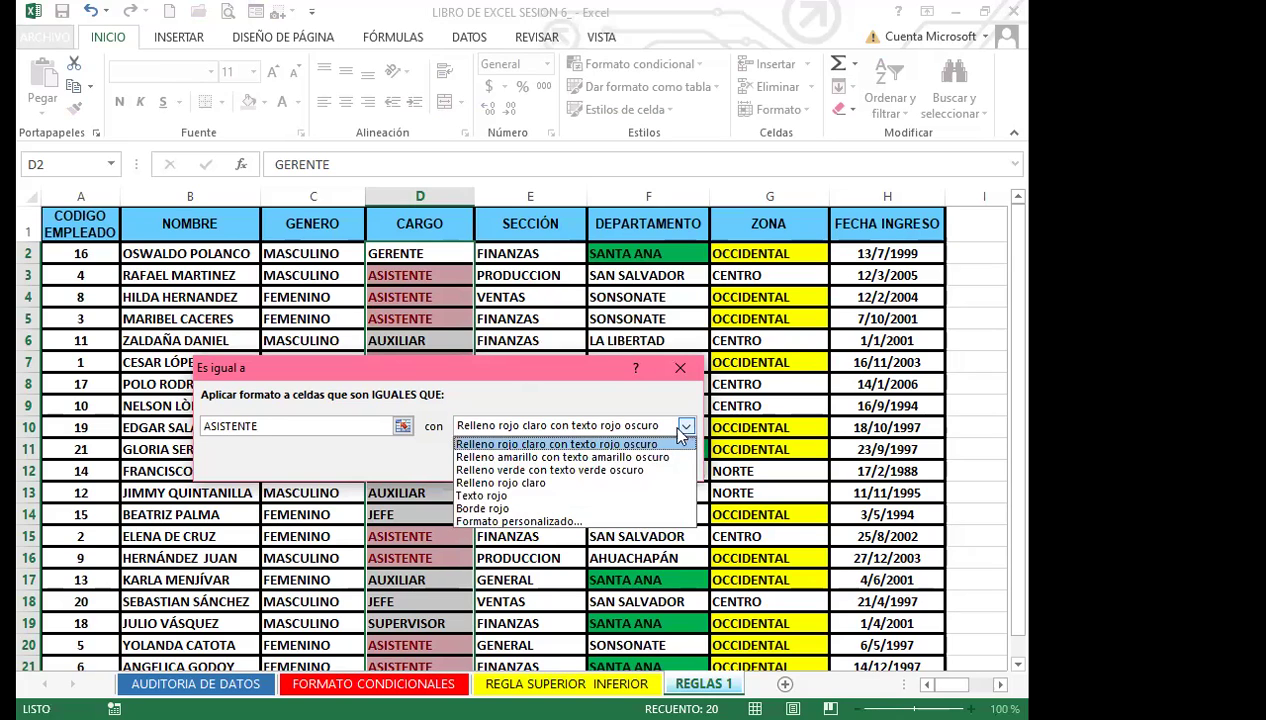
left_click(566, 521)
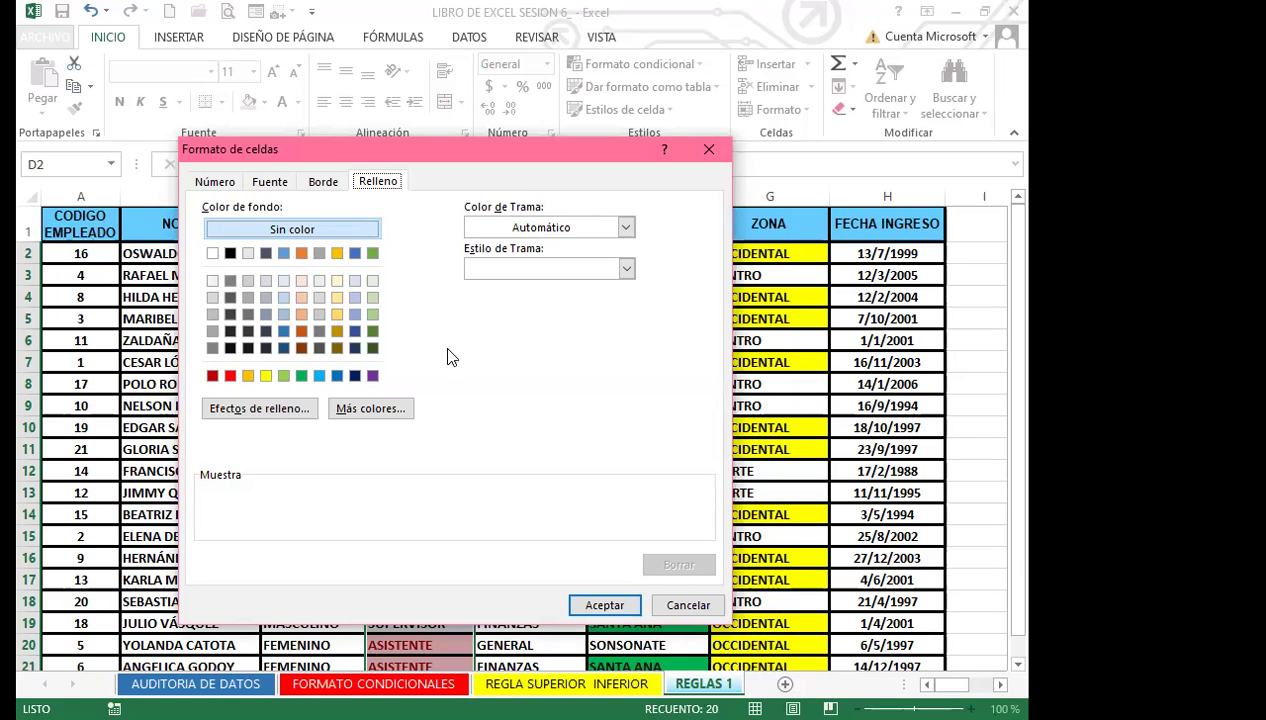
left_click(268, 410)
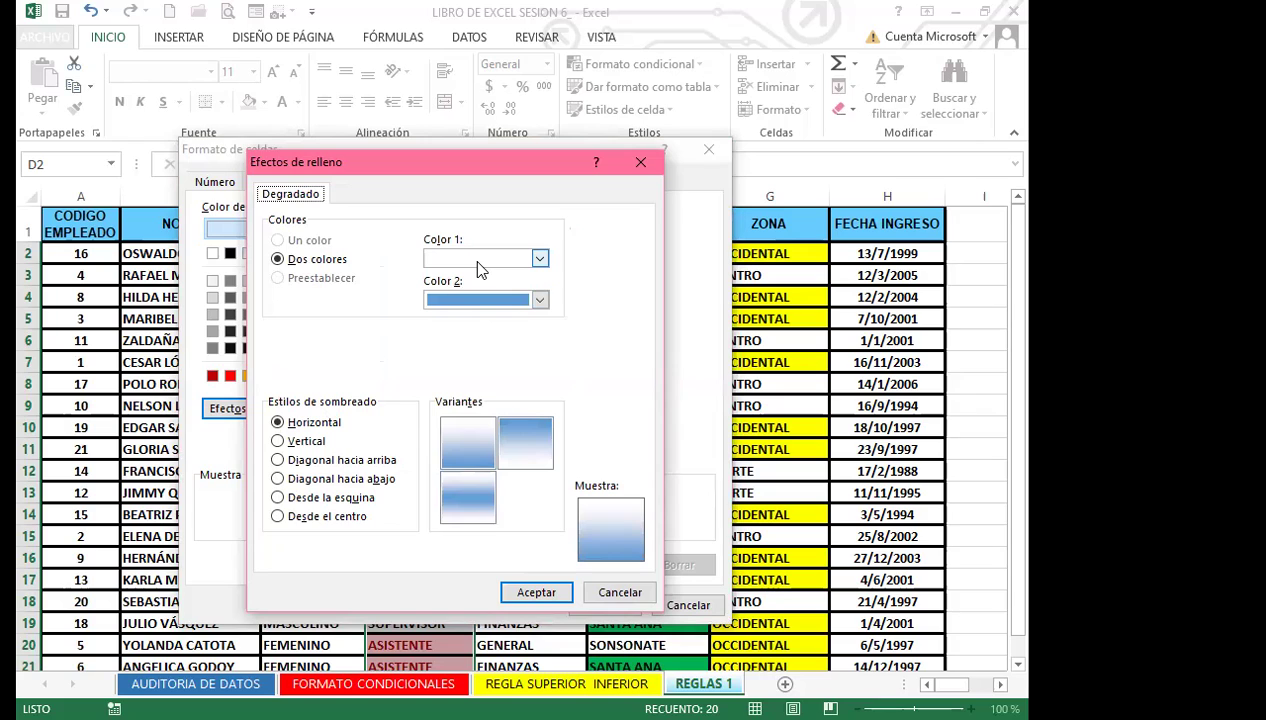
left_click(540, 300)
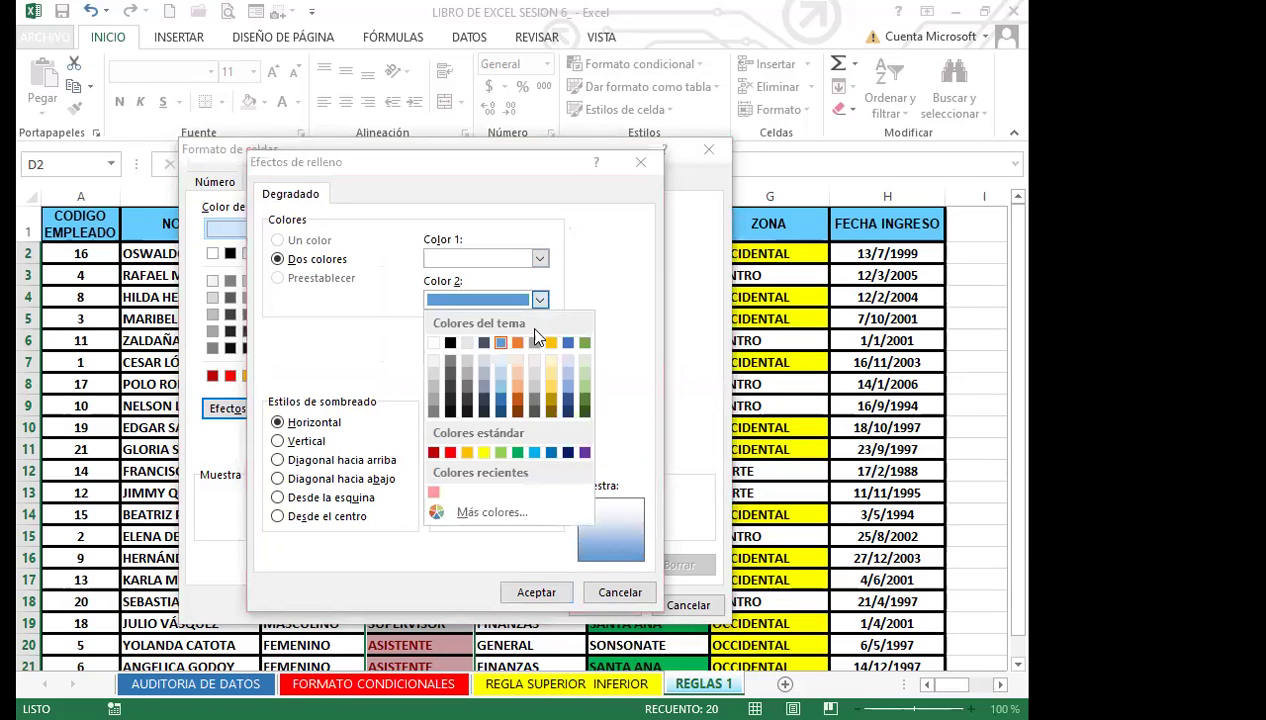
left_click(484, 398)
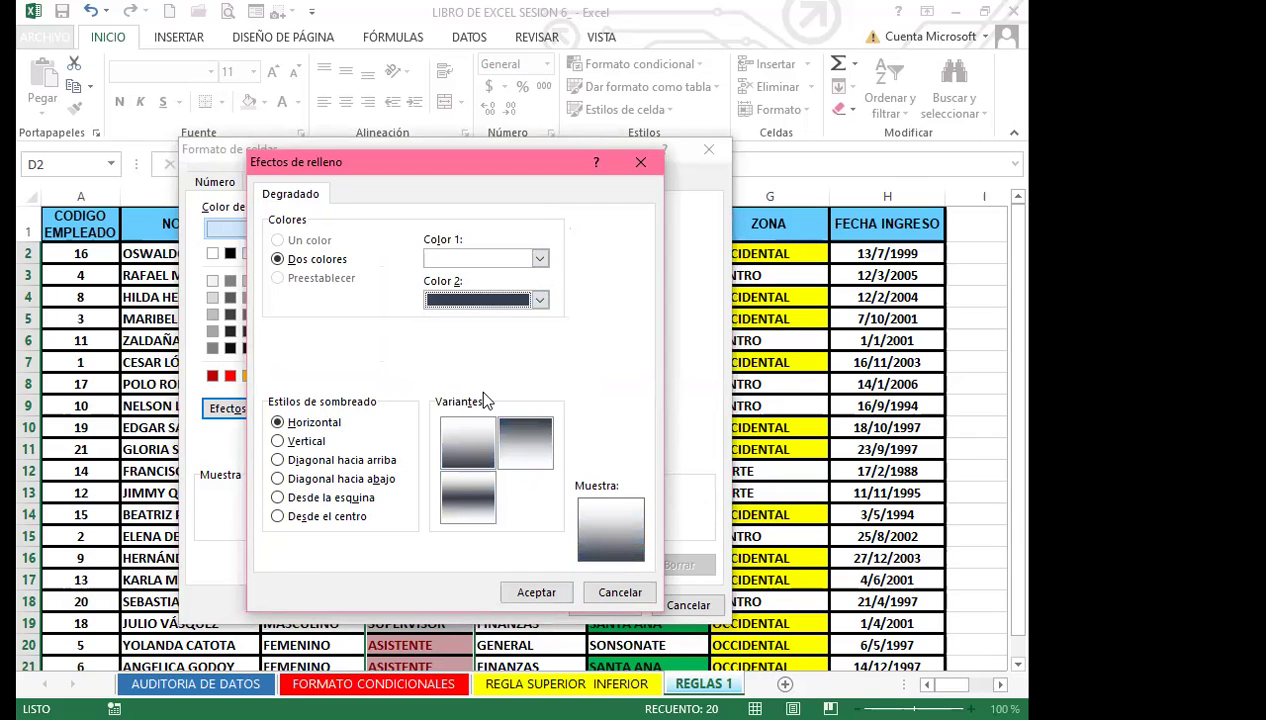
Compare the horizontal gradient variants and accept the one that fades from white at the top to dark at the bottom.
left_click(524, 434)
left_click(458, 484)
left_click(466, 448)
left_click(509, 440)
left_click(457, 508)
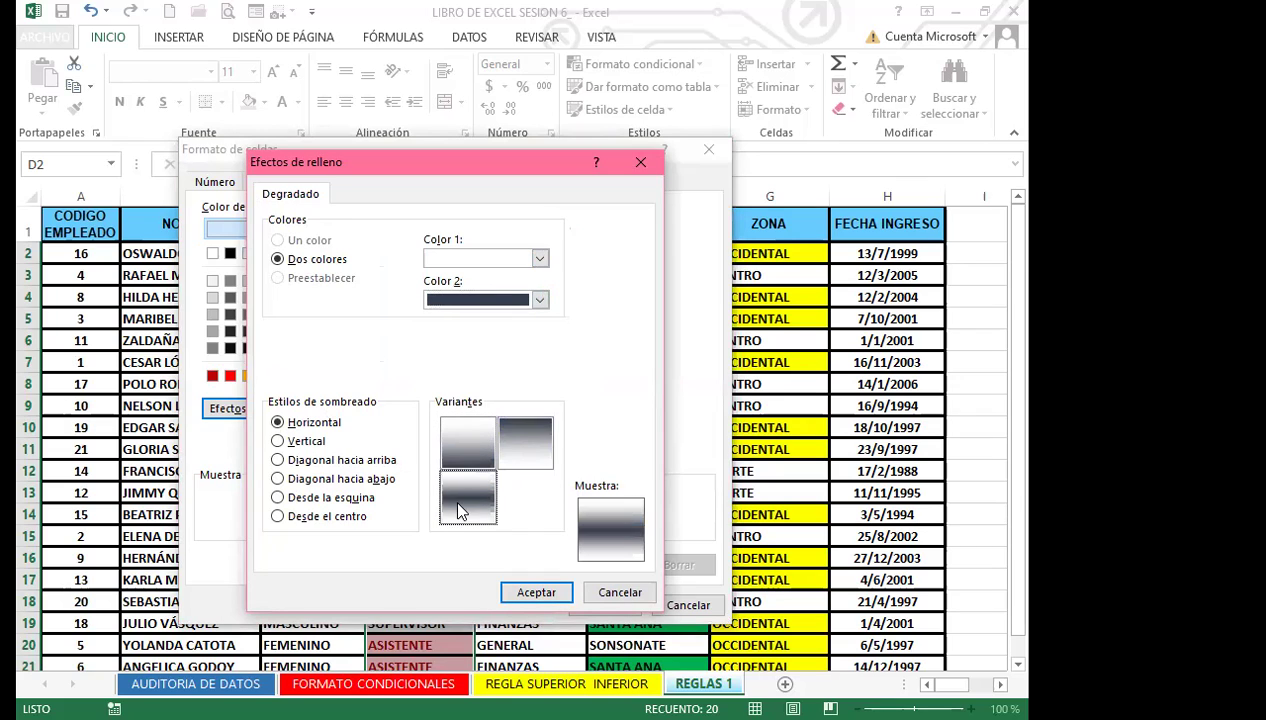
left_click(466, 442)
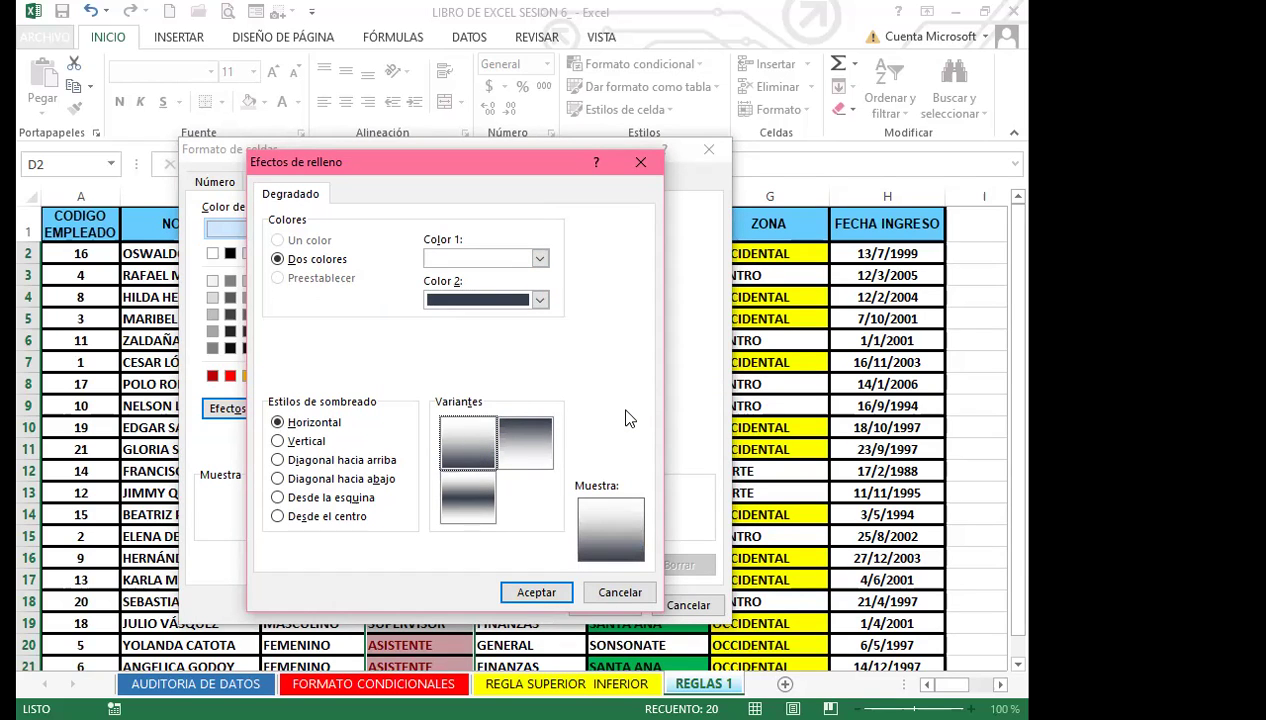
left_click(530, 590)
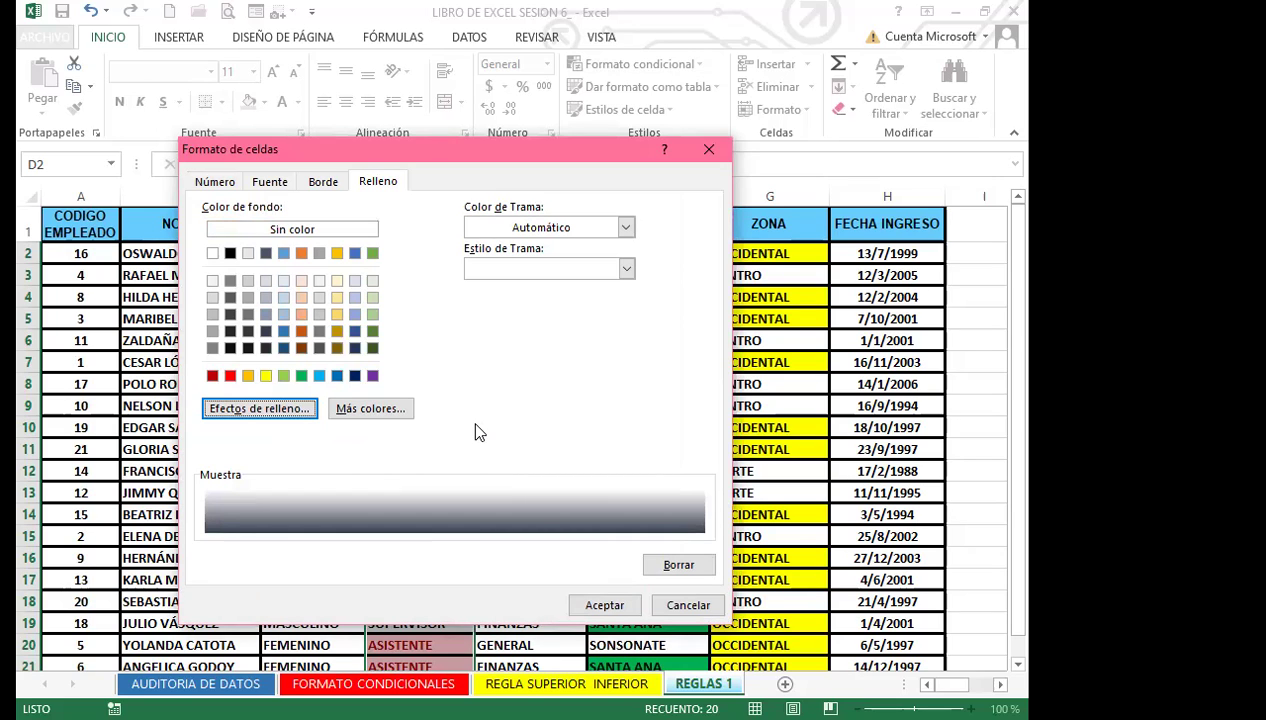
Set the ASISTENTE rule's font to bold black and apply the rule to the CARGO cells.
left_click(262, 182)
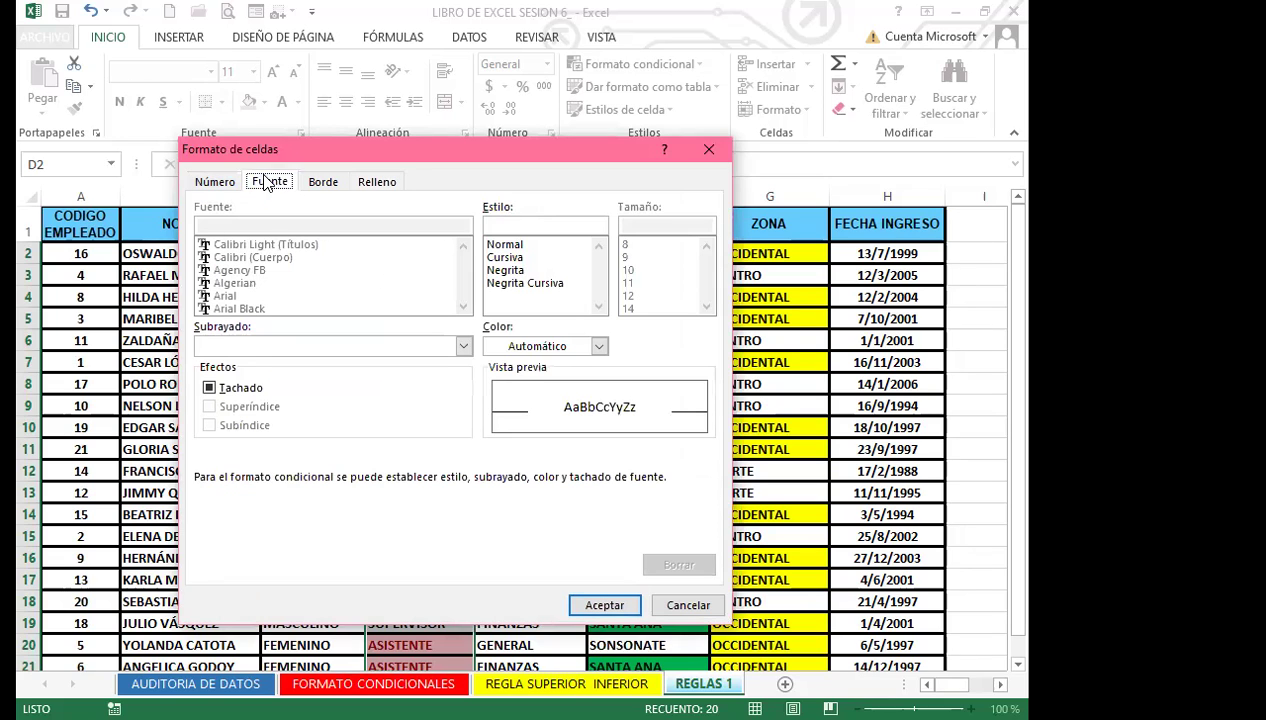
left_click(530, 270)
left_click(598, 346)
left_click(508, 415)
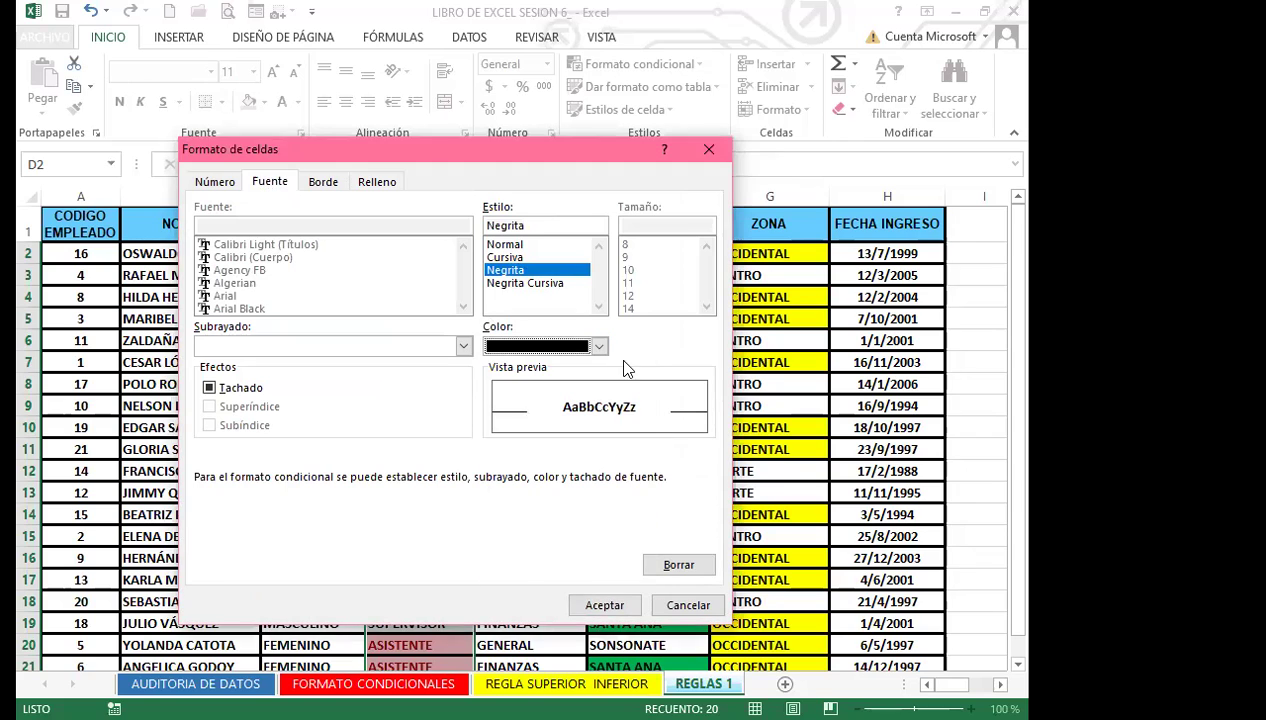
left_click(606, 604)
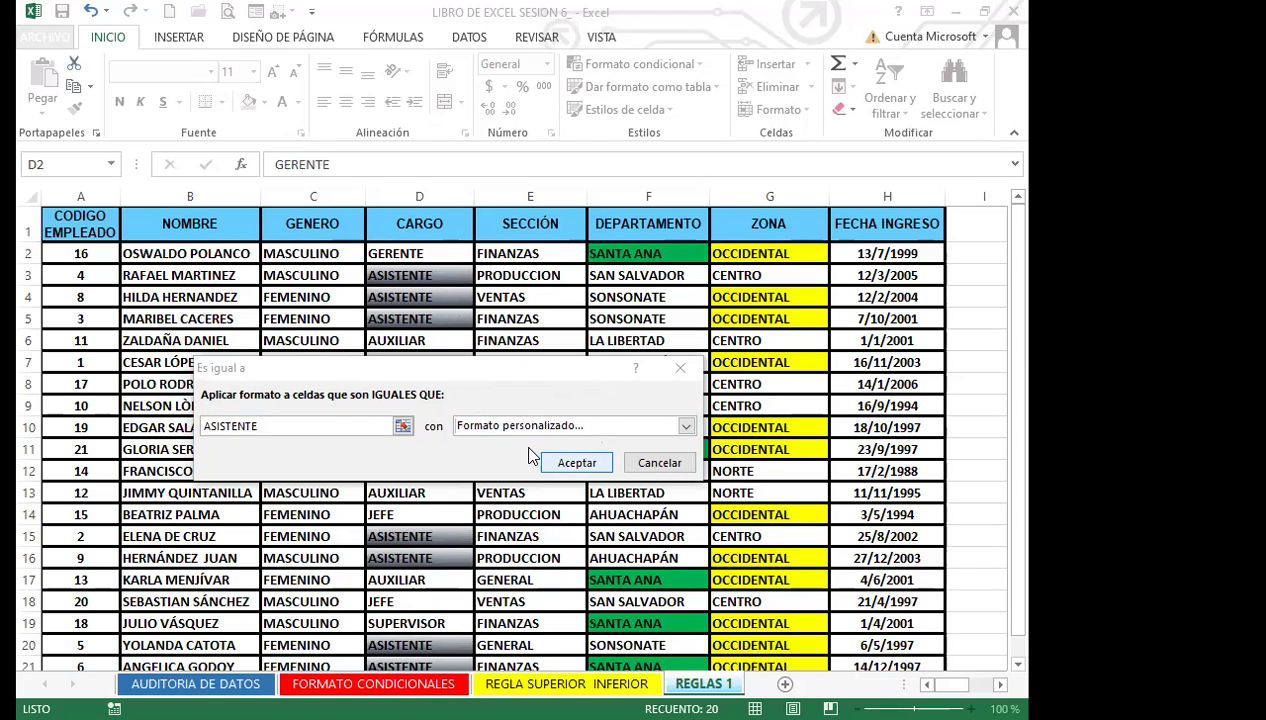
key("Return")
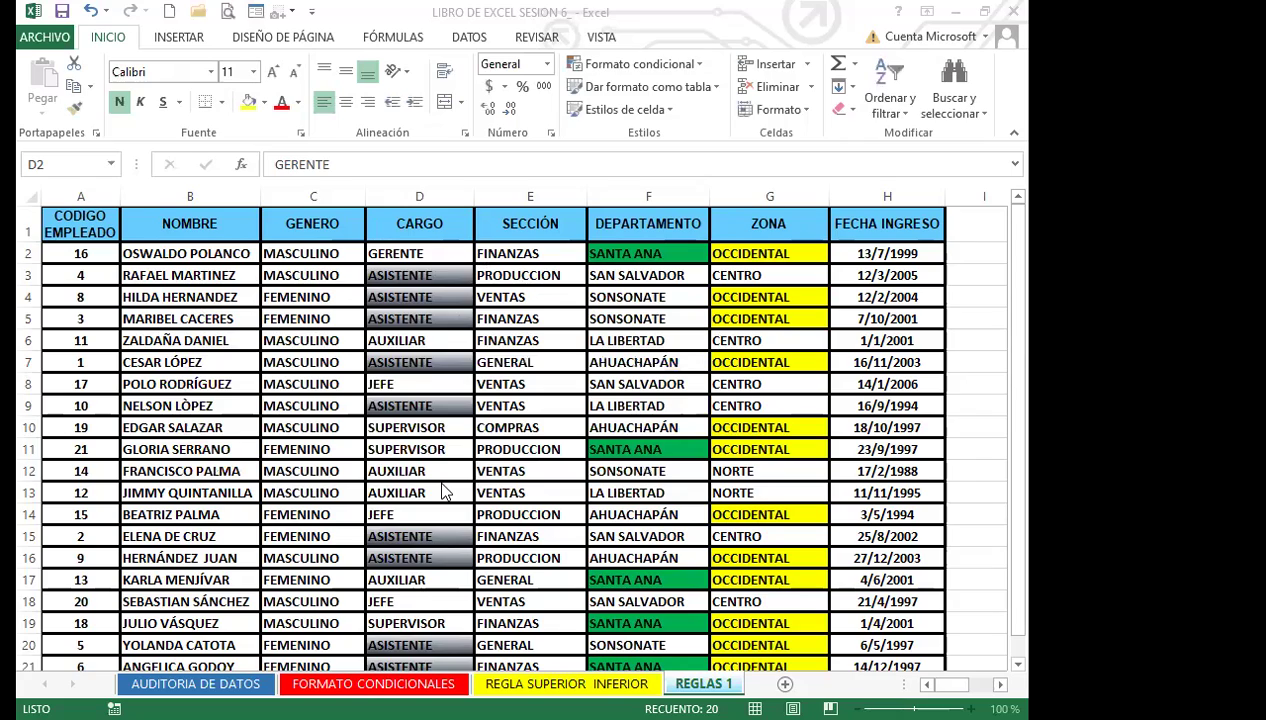
Review the formatted CARGO column and read the gender colour rules in cells J10 and J13.
left_click(265, 471)
scroll(266, 480, "down", 2)
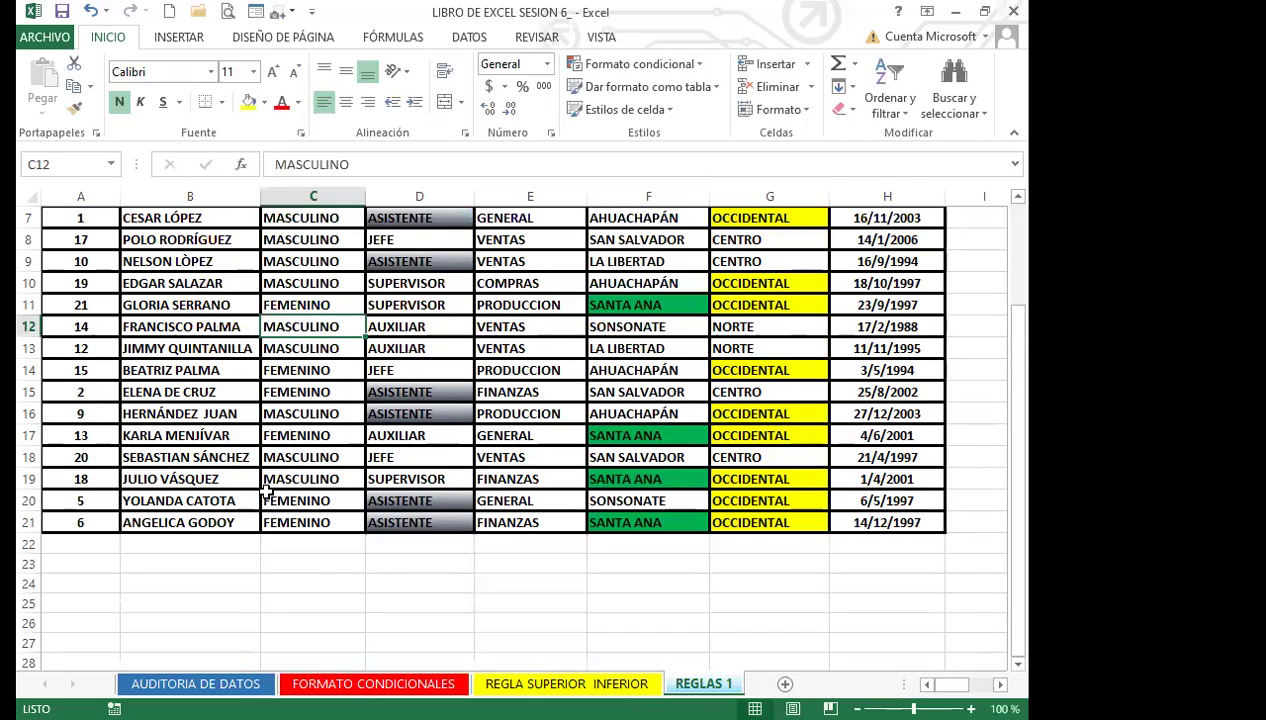
scroll(266, 489, "up", 2)
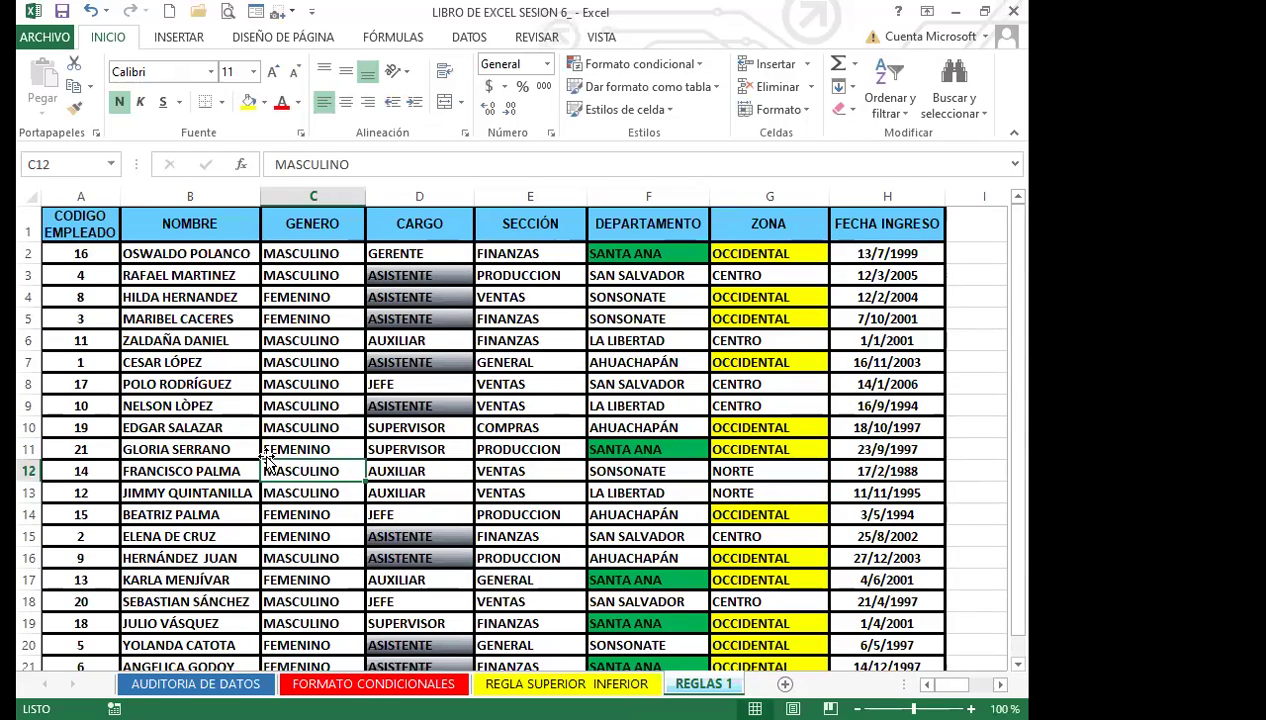
scroll(268, 462, "down", 2)
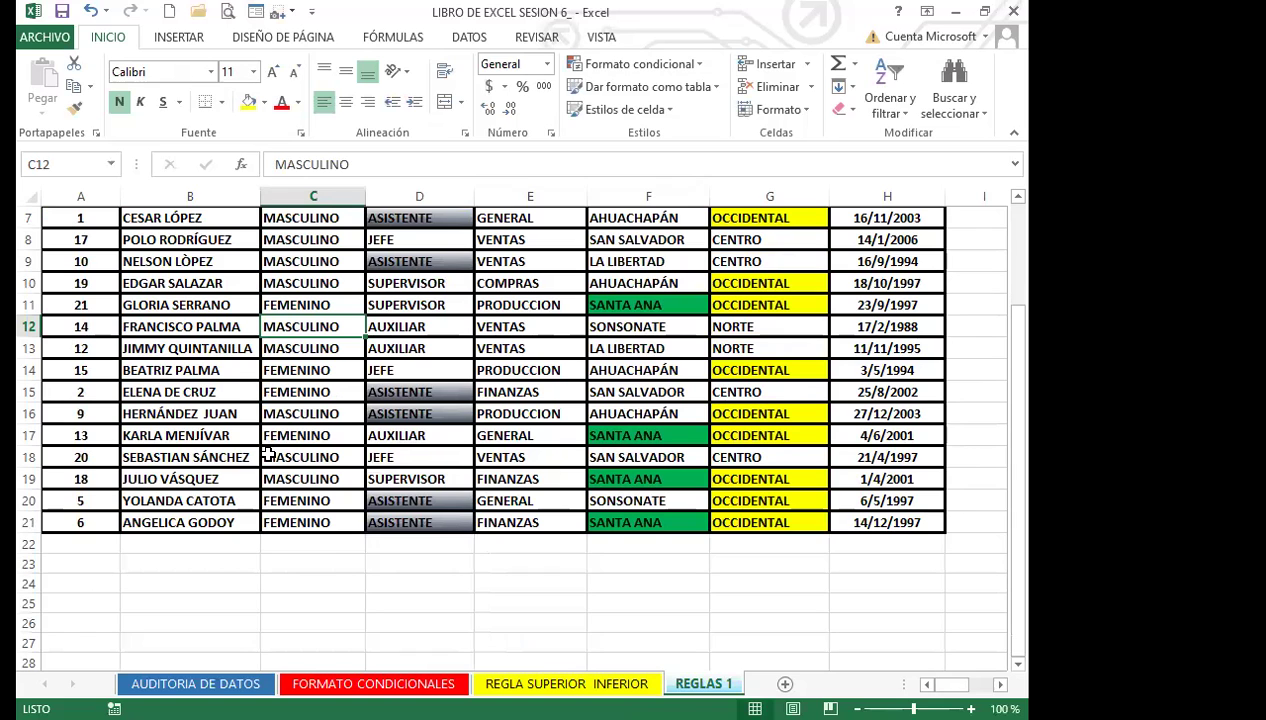
scroll(290, 450, "up", 2)
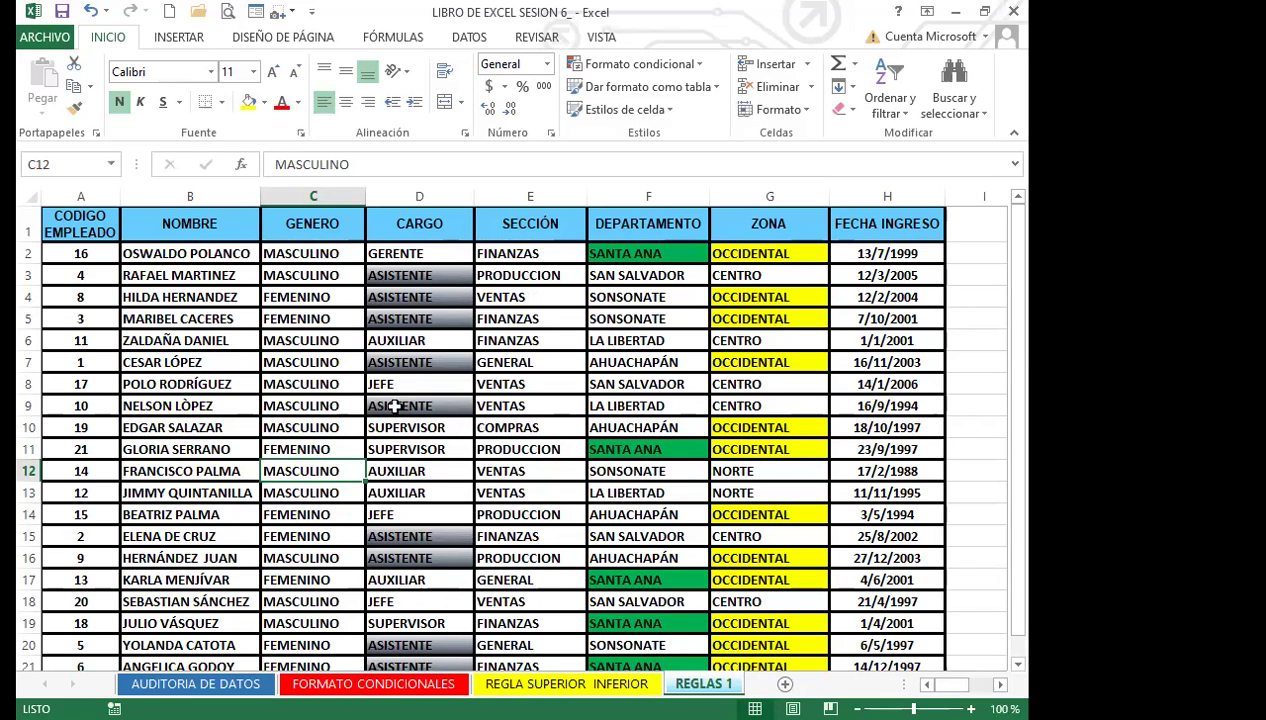
left_click(898, 410)
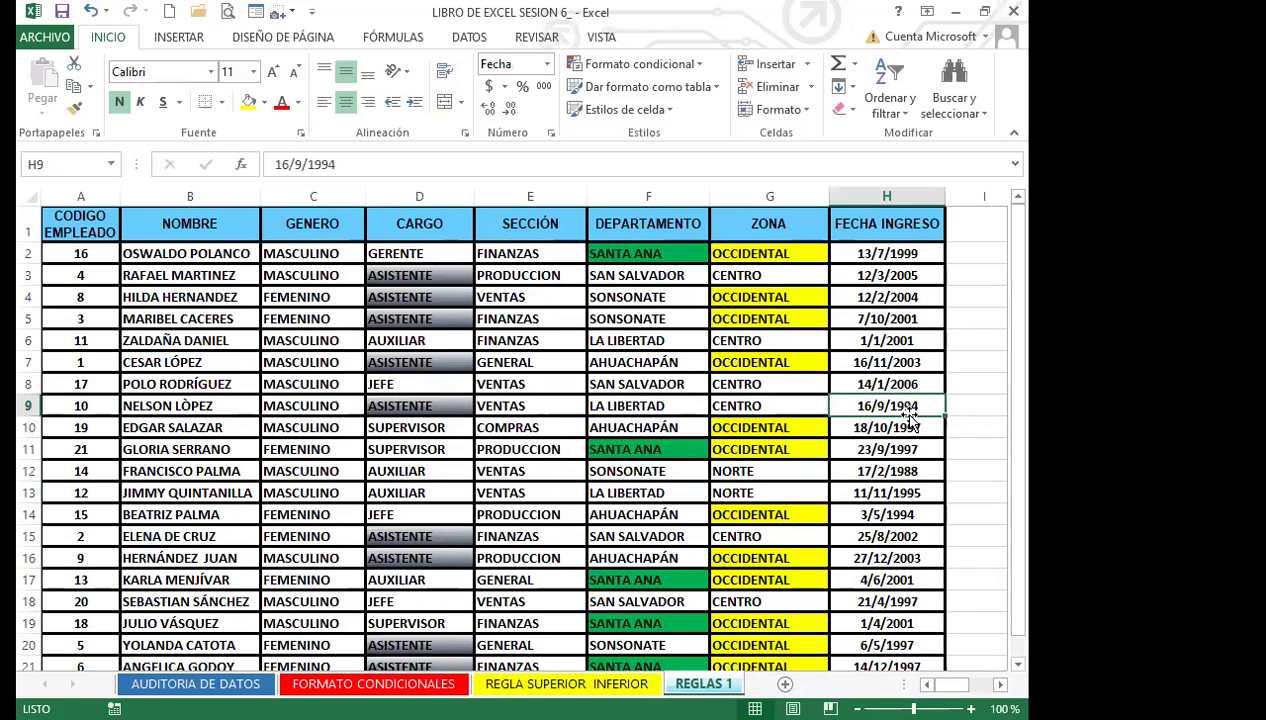
key("Right")
key("Right")
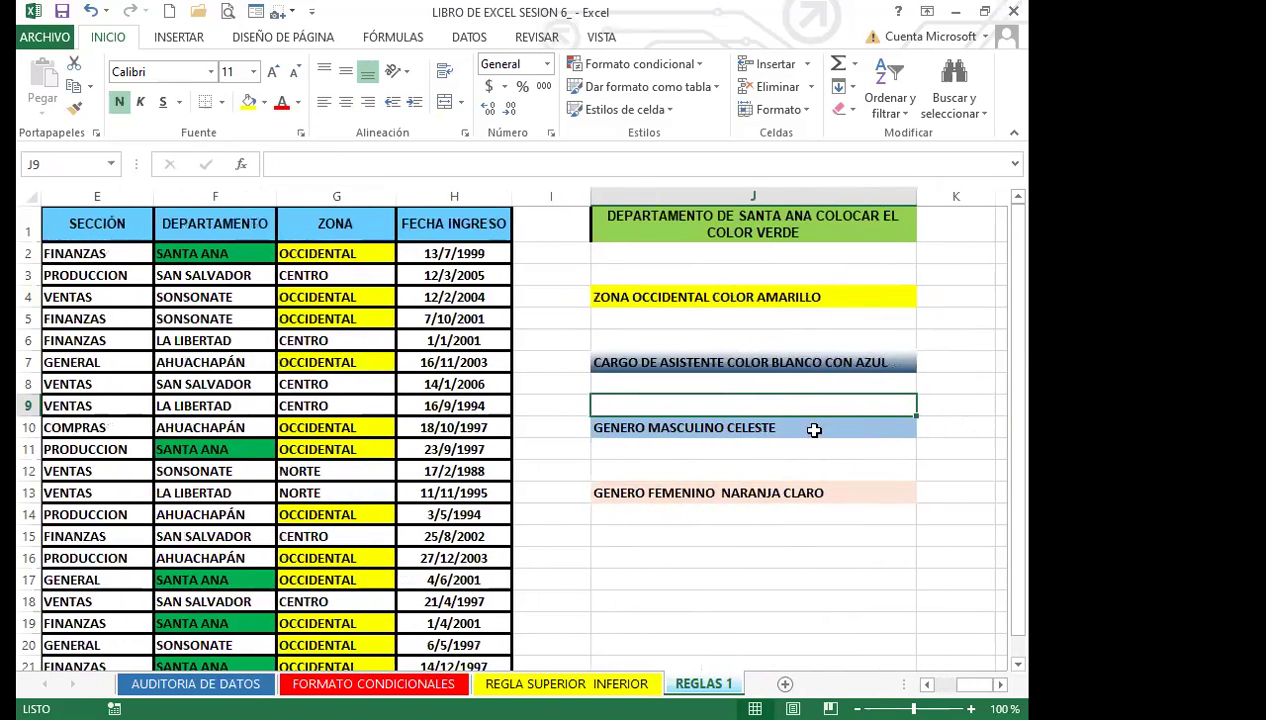
left_click(619, 427)
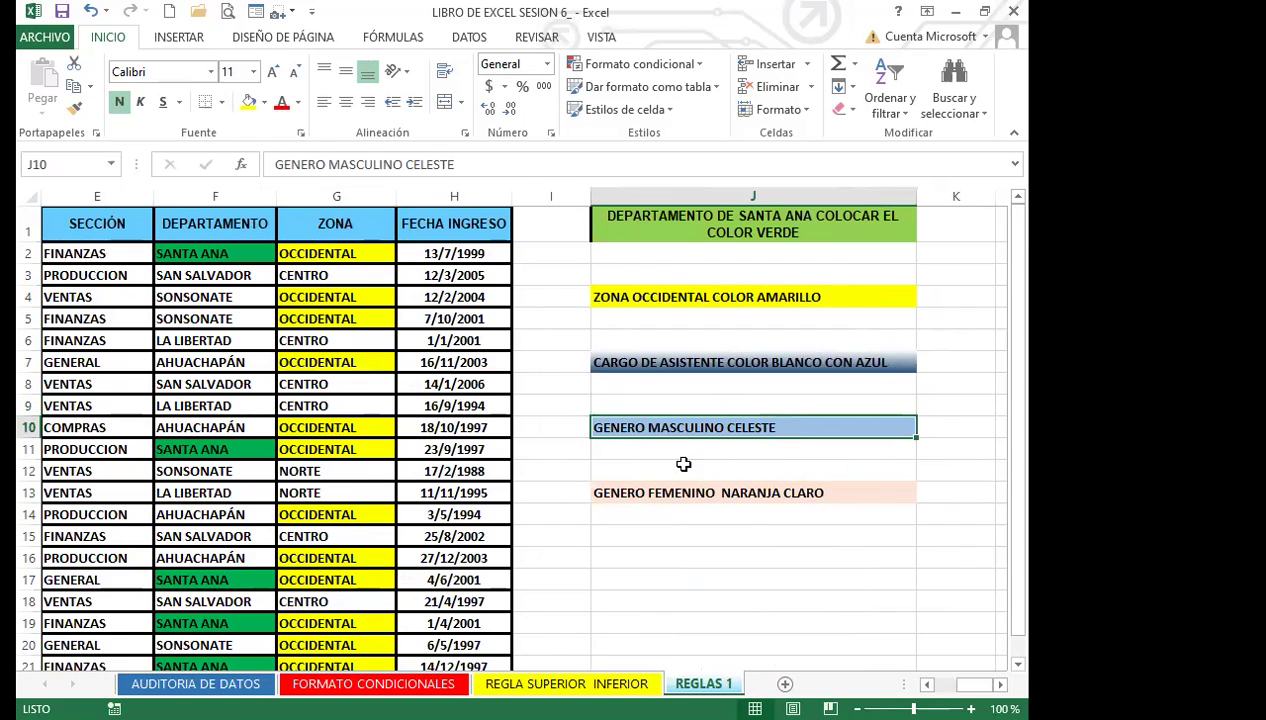
left_click(602, 492)
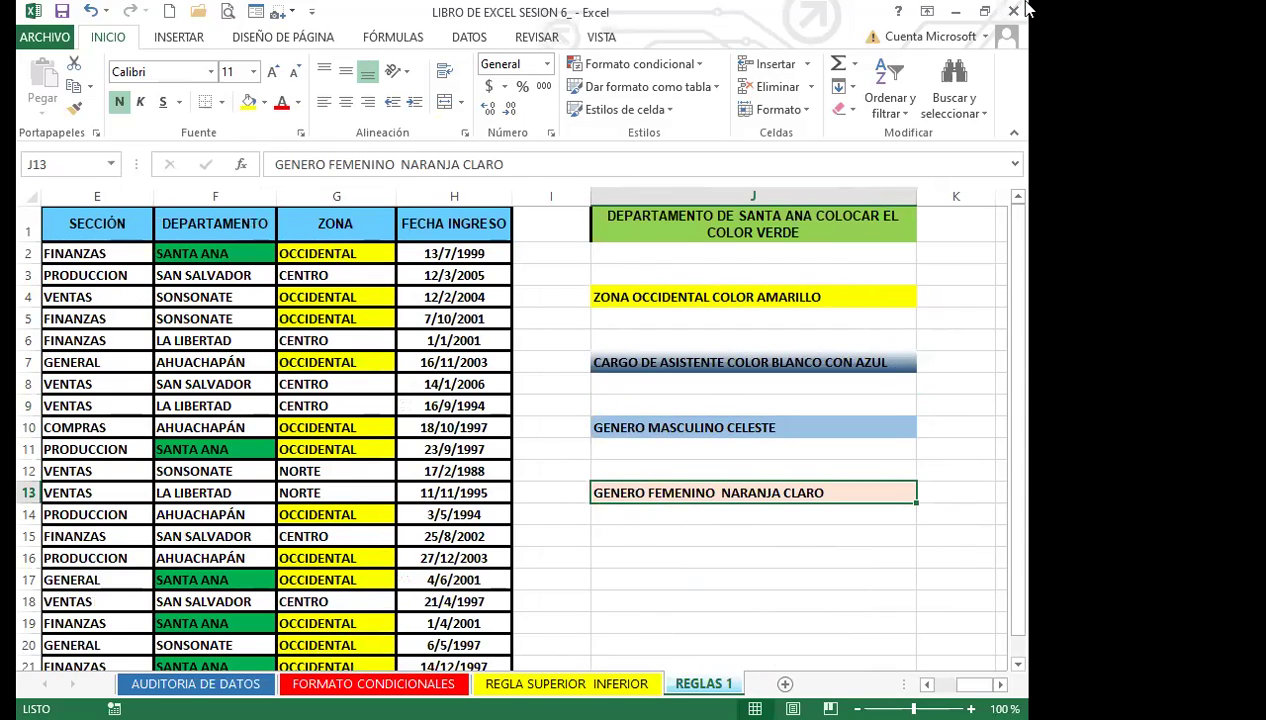
left_click(664, 428)
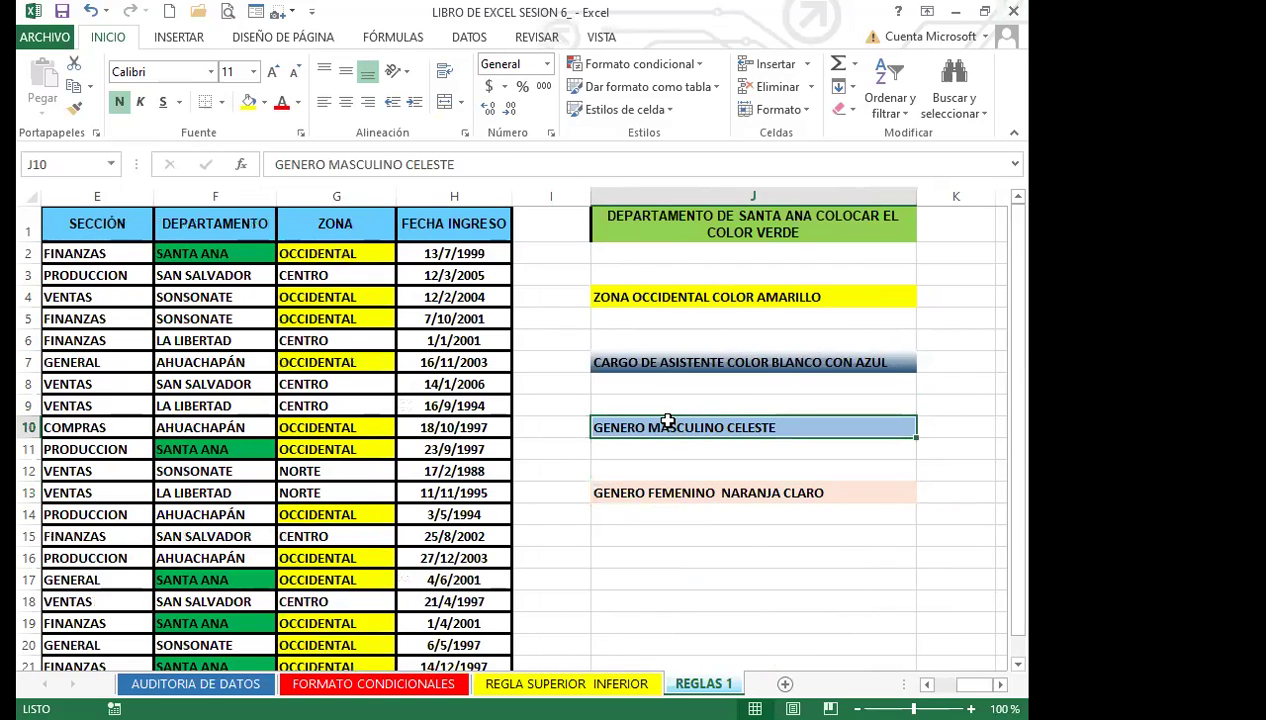
Start a text-contains highlighting rule for MASCULINO on the GENERO cells C2:C21.
left_click(370, 558)
left_click(272, 557)
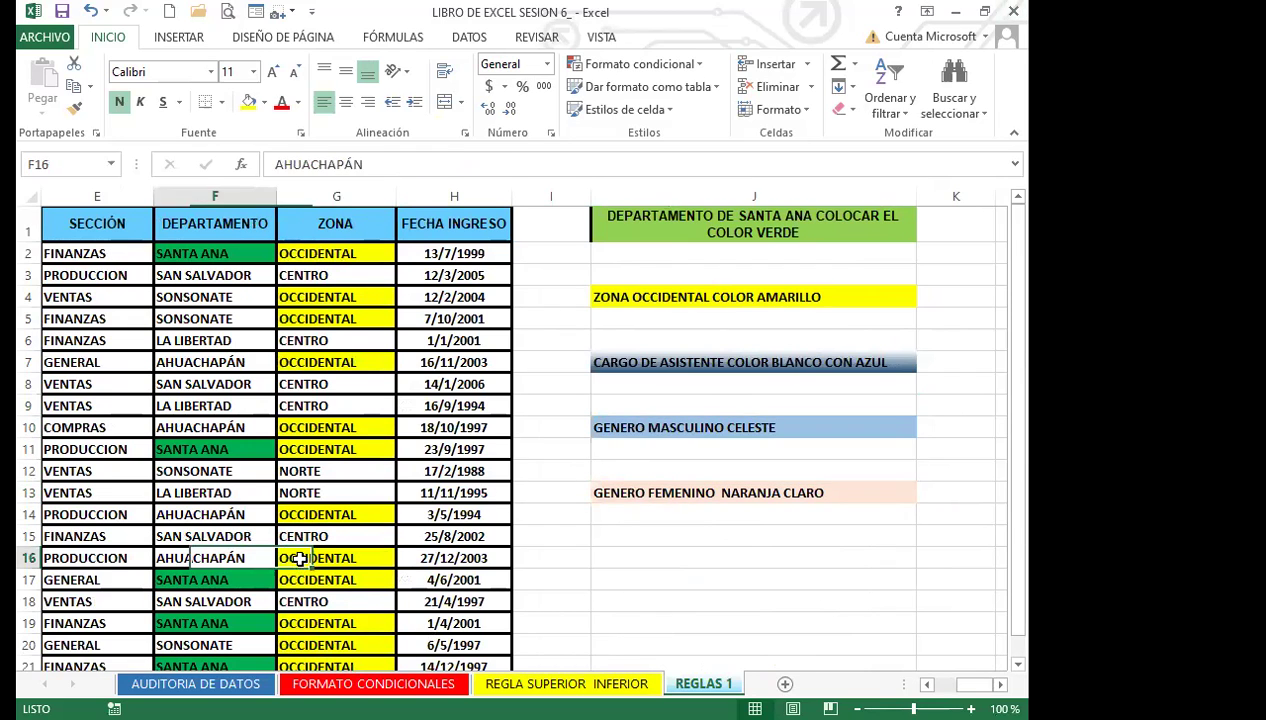
key("Home")
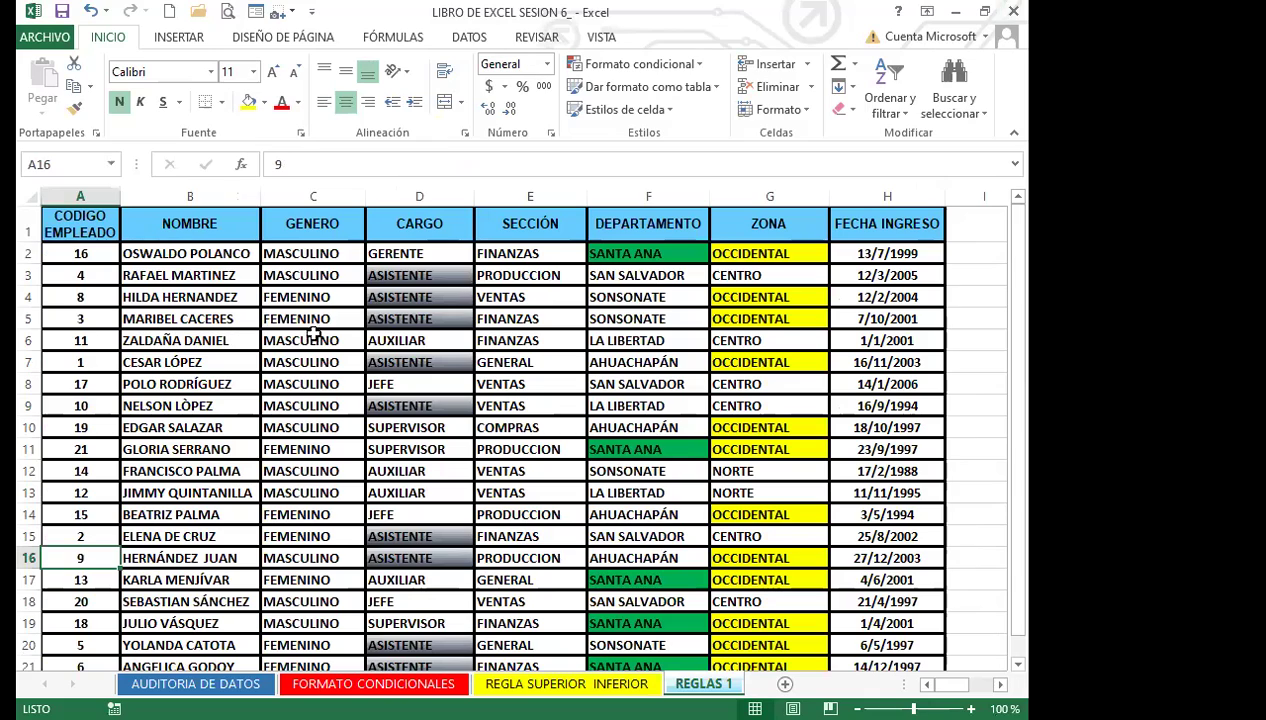
left_click_drag(330, 253, 328, 599)
scroll(313, 475, "up", 1)
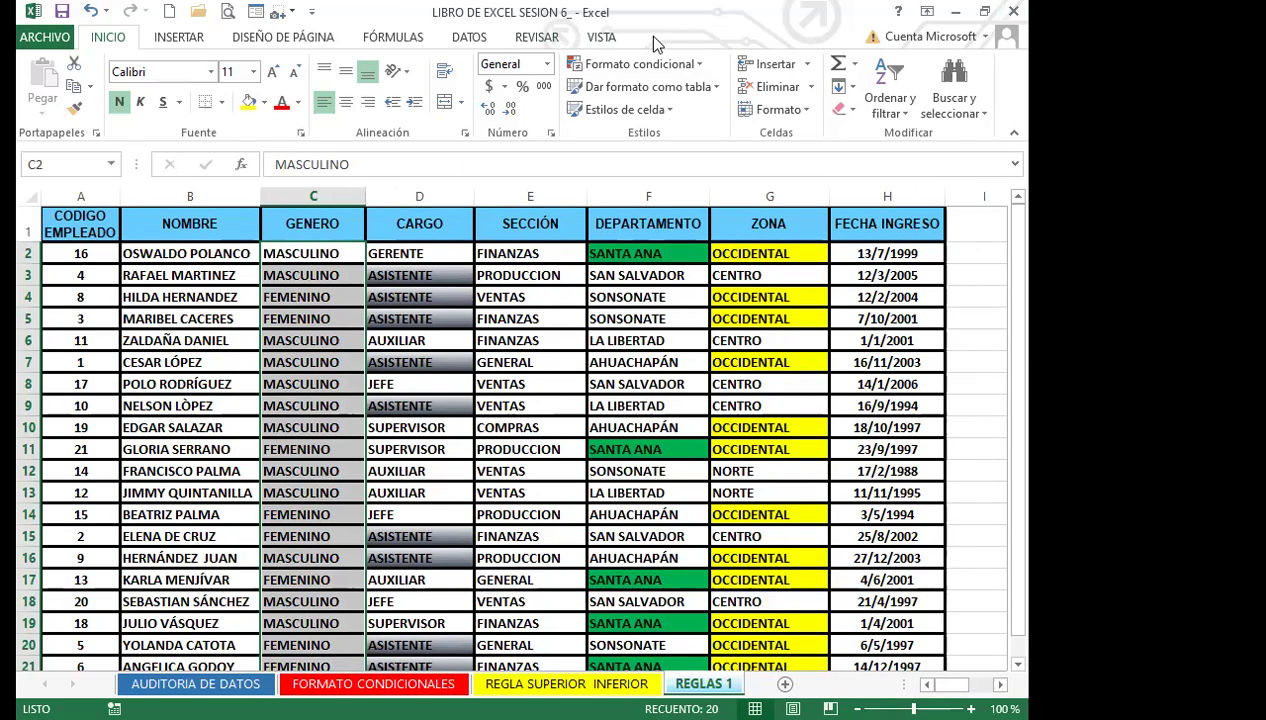
left_click(692, 64)
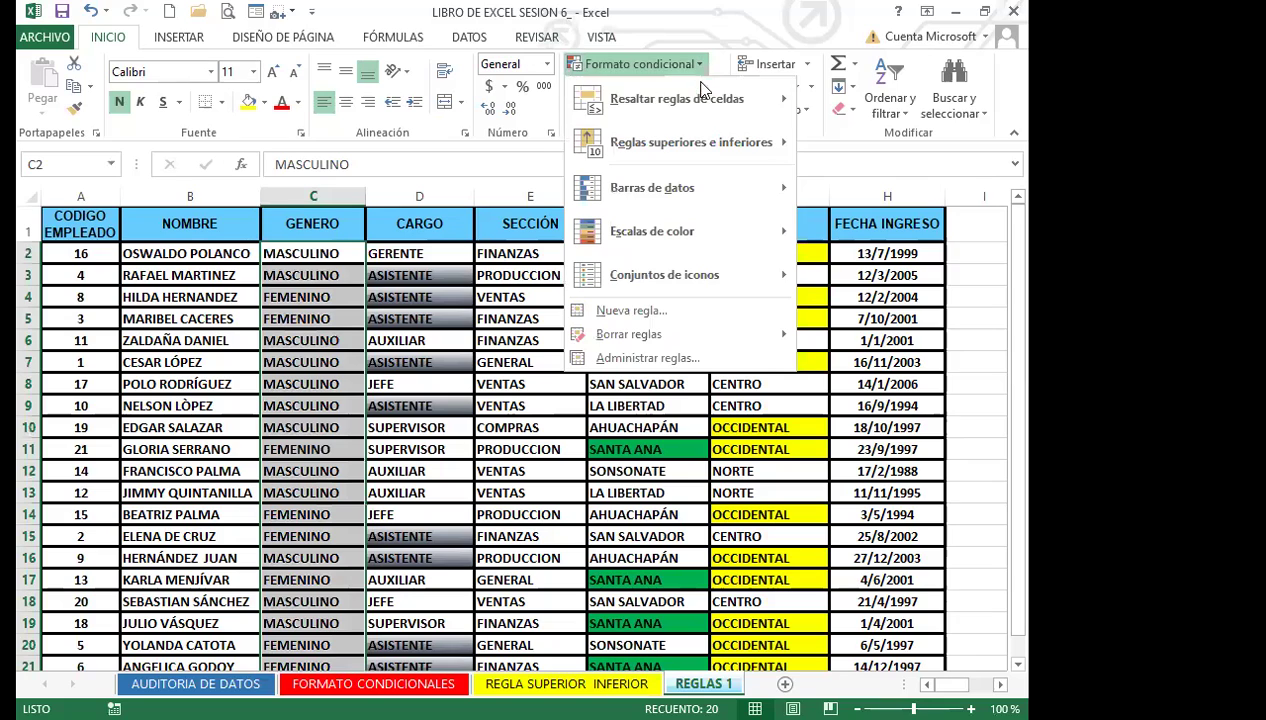
mouse_move(700, 107)
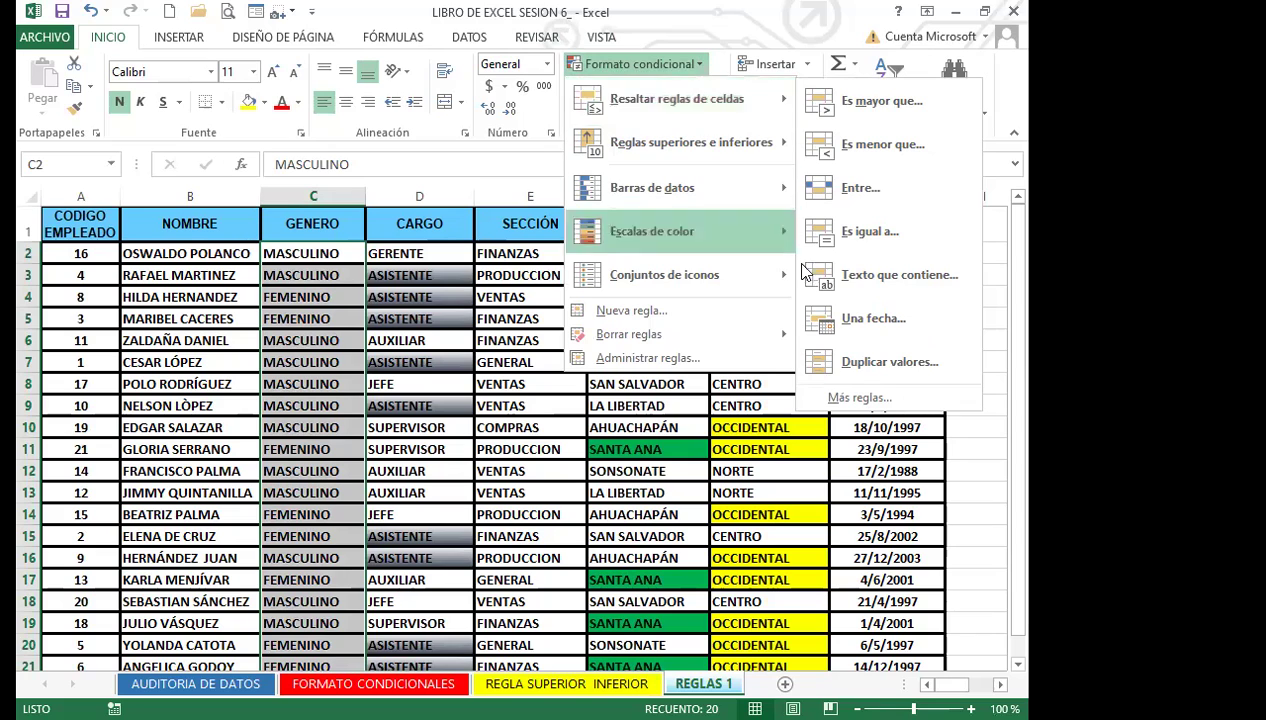
left_click(882, 288)
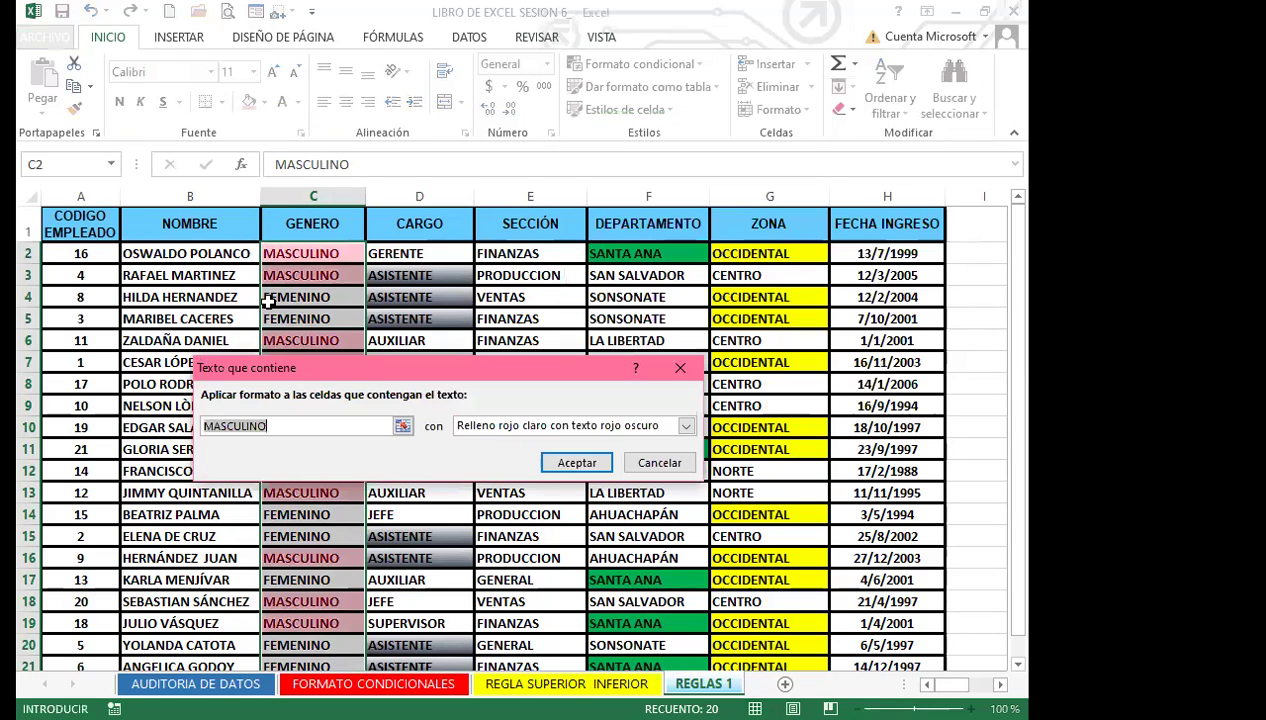
Choose a custom format for the MASCULINO rule and set its font to bold black.
left_click(687, 427)
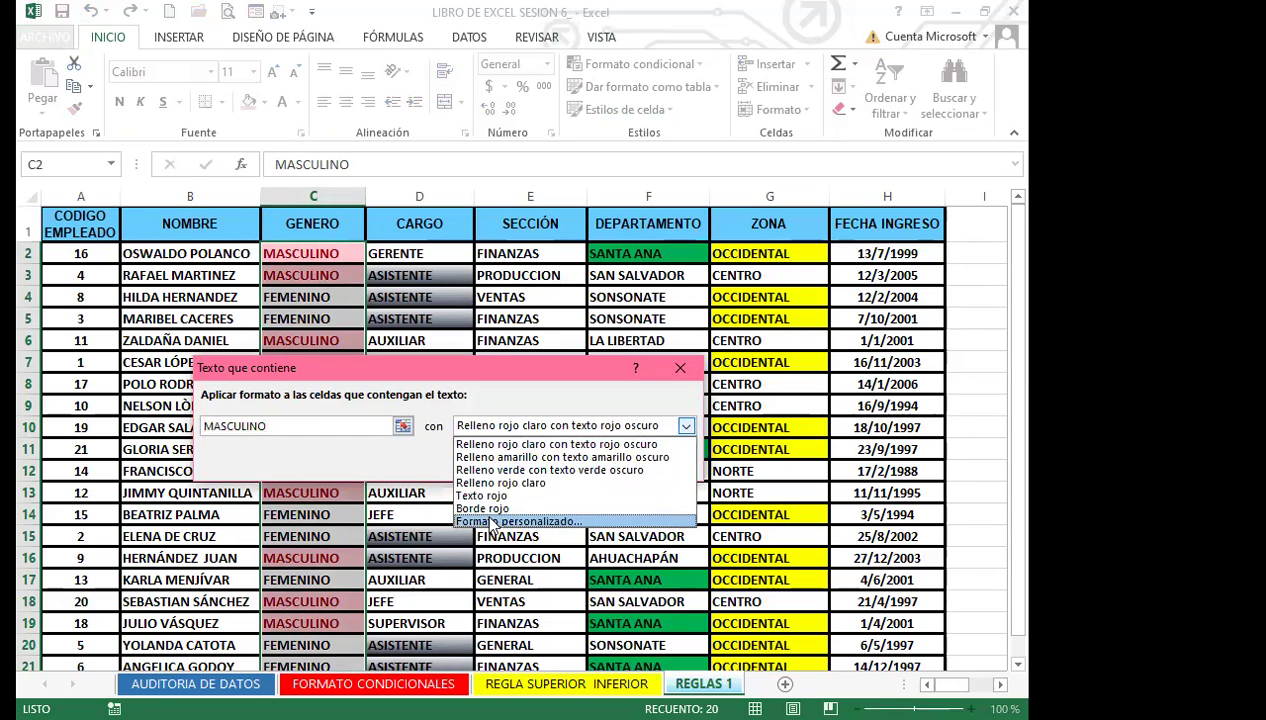
left_click(485, 524)
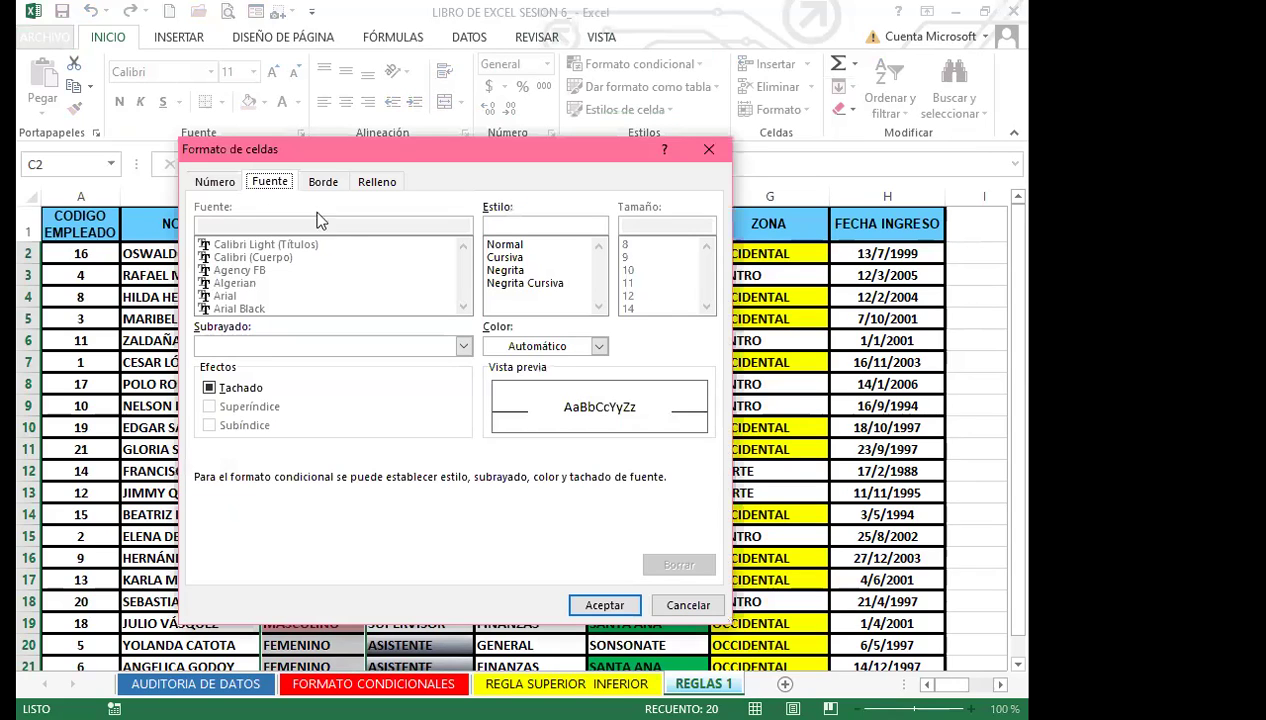
left_click(503, 270)
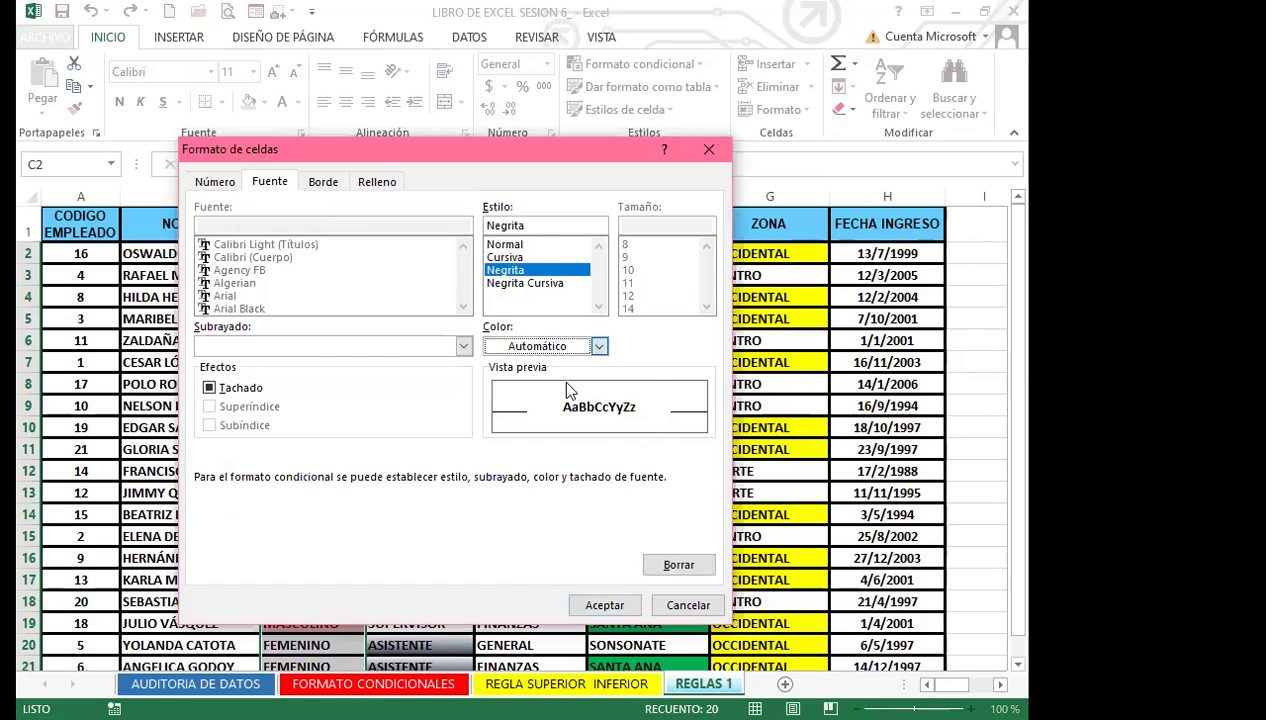
left_click(599, 346)
left_click(509, 414)
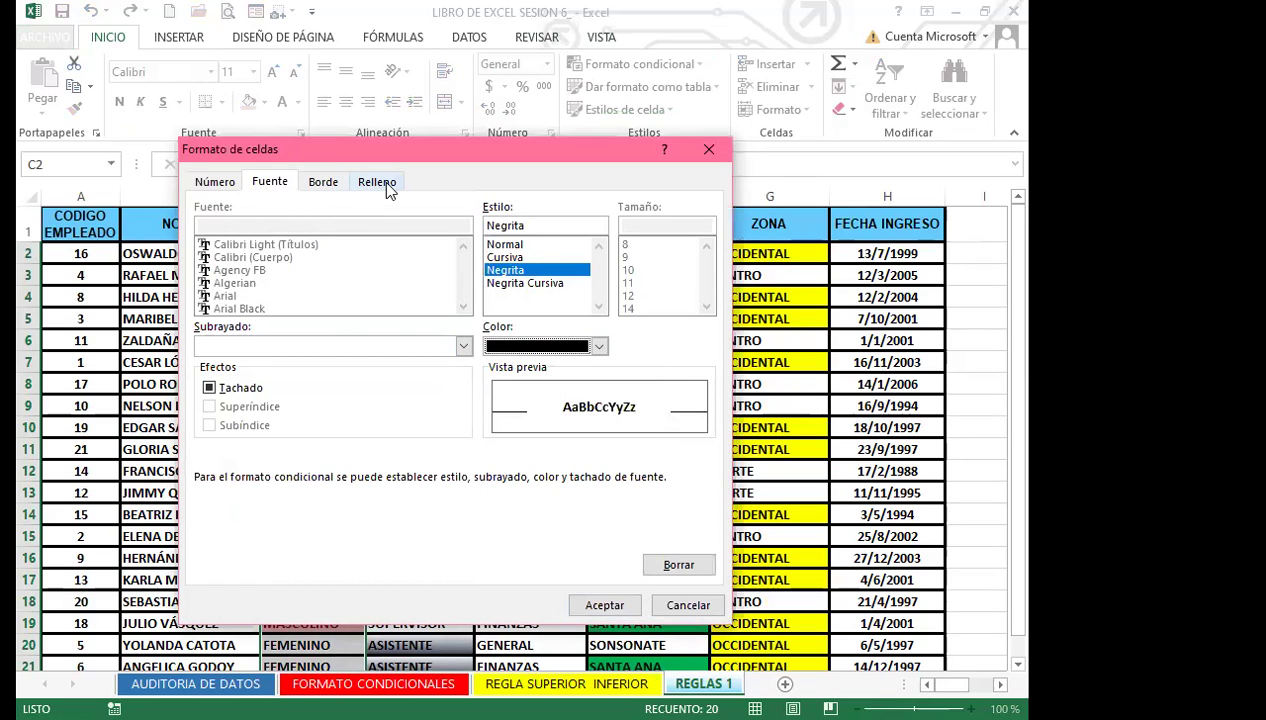
Give the MASCULINO rule a standard light blue fill and apply it to the GENERO cells.
left_click(322, 182)
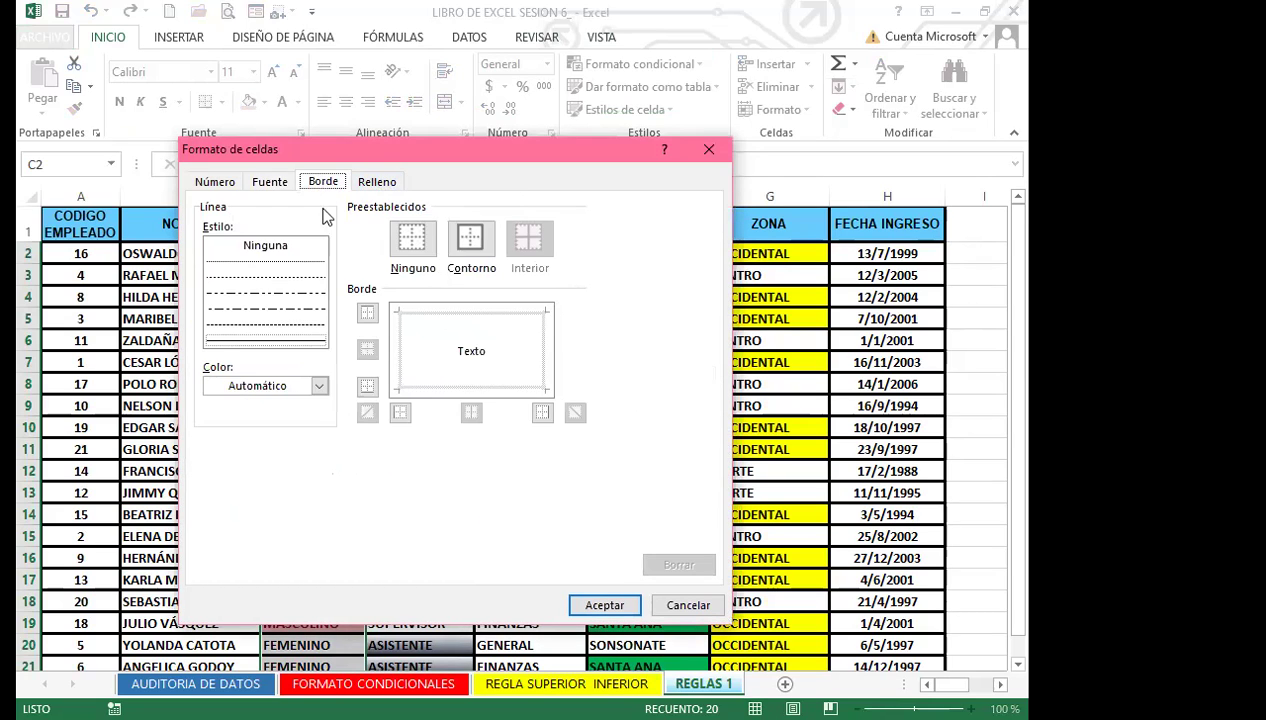
left_click(372, 182)
left_click(319, 375)
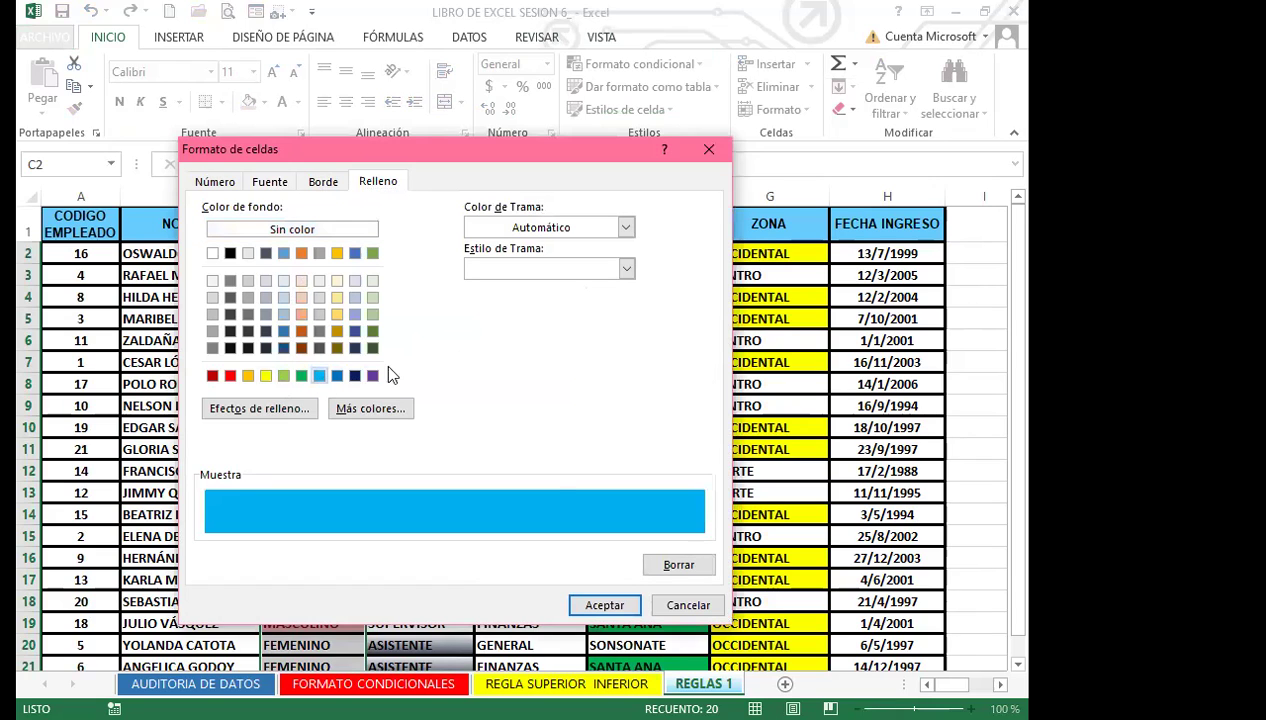
left_click(574, 602)
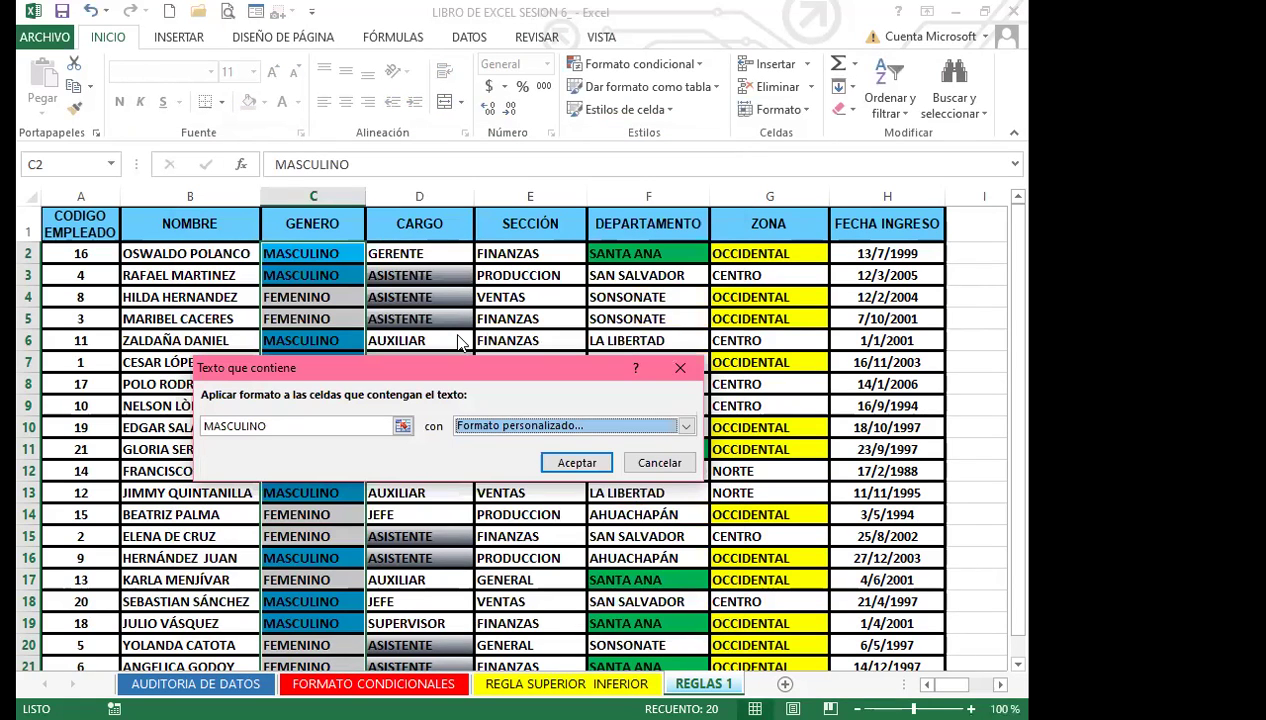
left_click(578, 463)
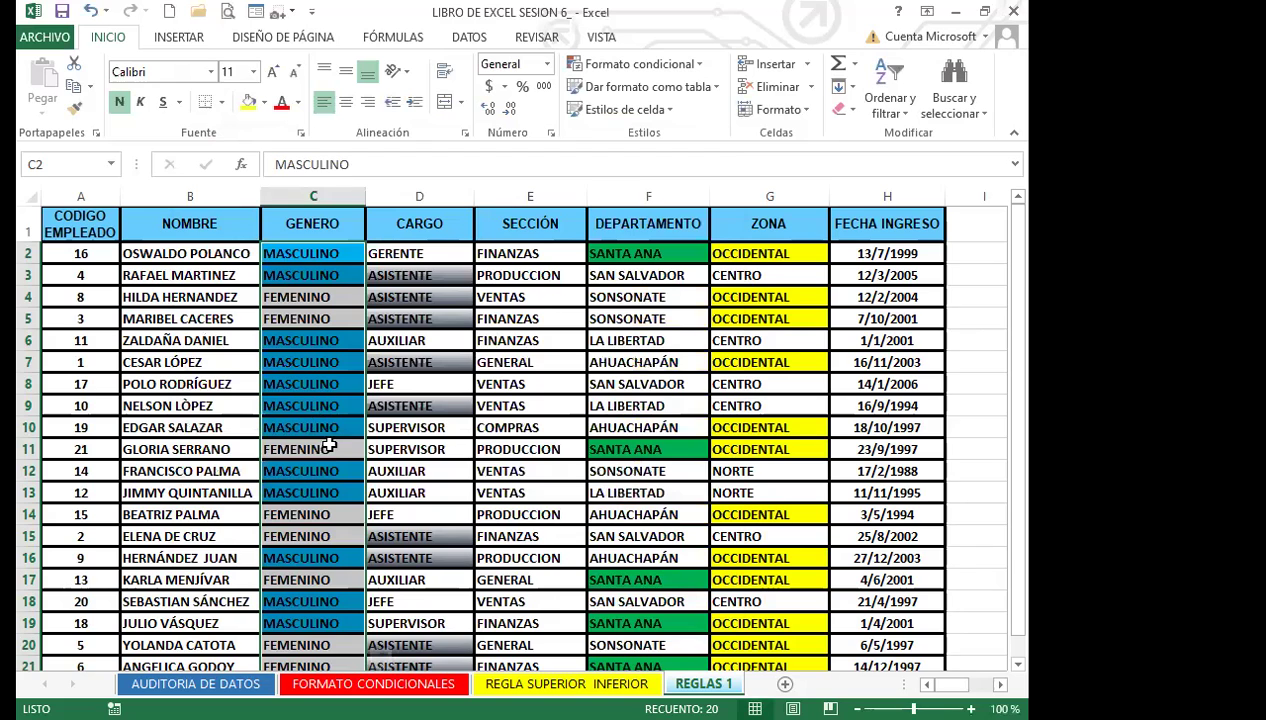
Review the GENERO column down to the last row and read the feminine gender colour rule in cell J13.
scroll(333, 480, "down", 2)
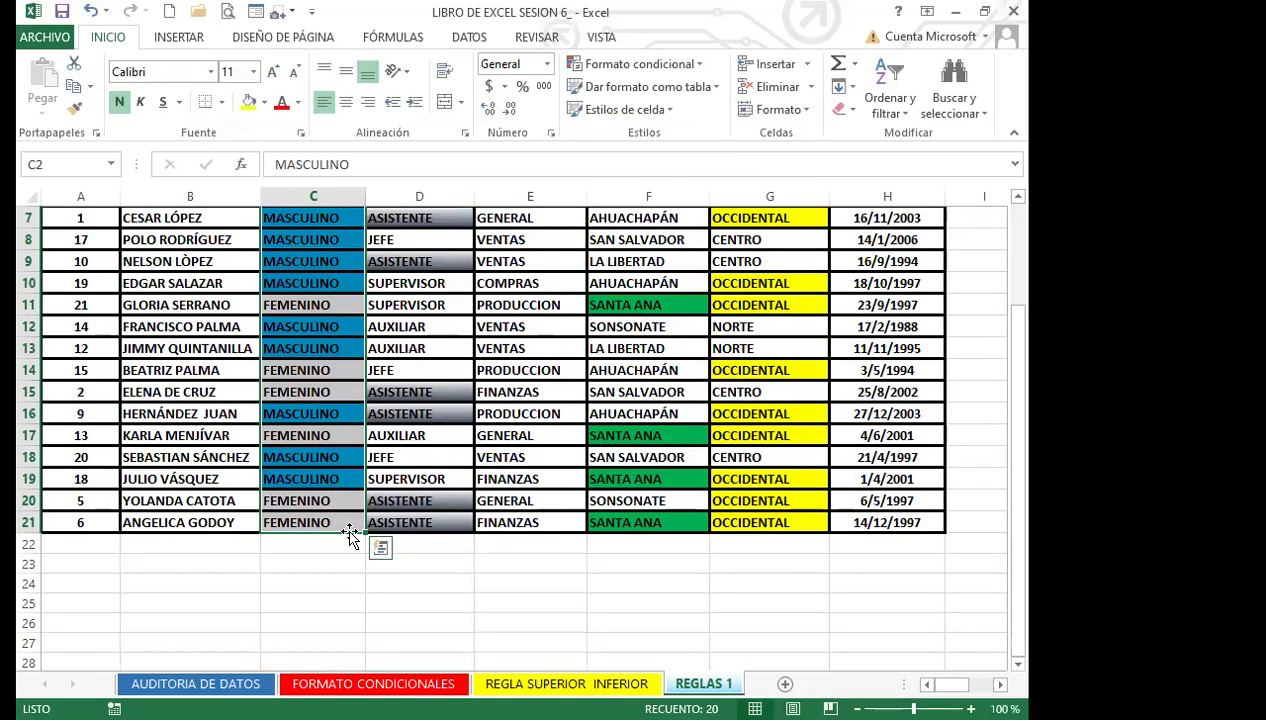
left_click(950, 528)
key("Right")
key("Right")
left_click(620, 348)
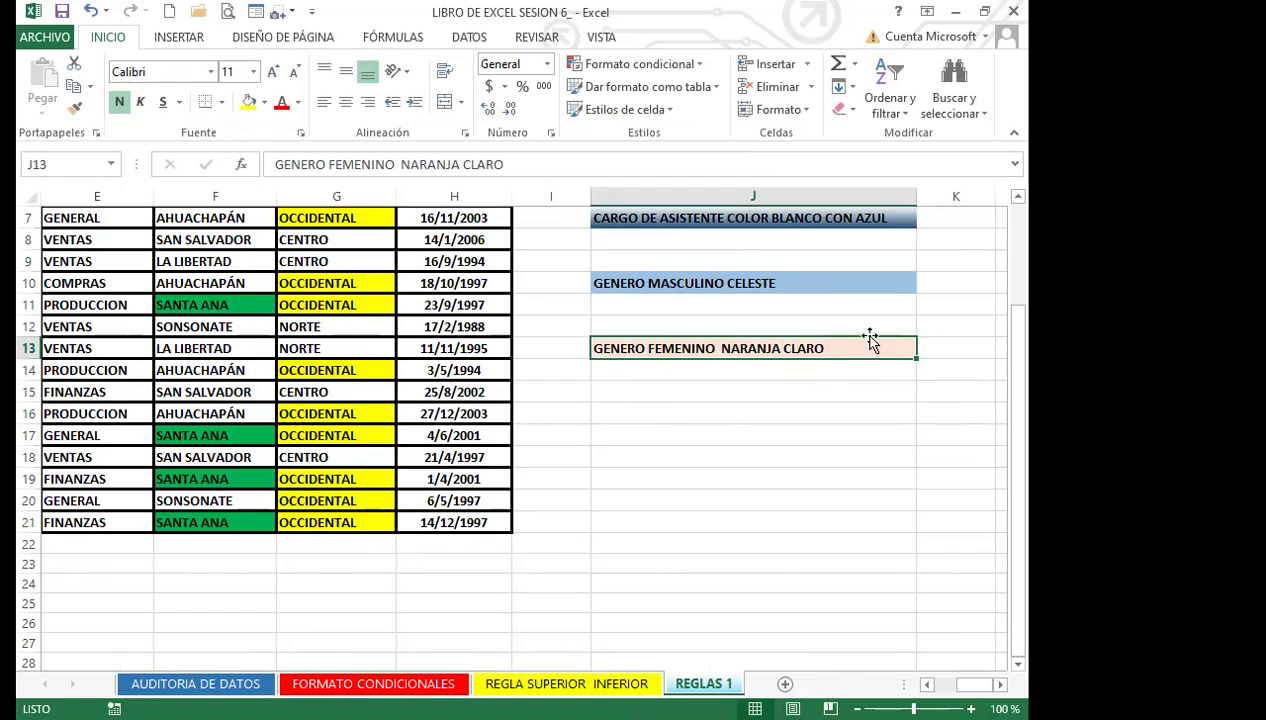
left_click(521, 432)
key("Left")
key("Left")
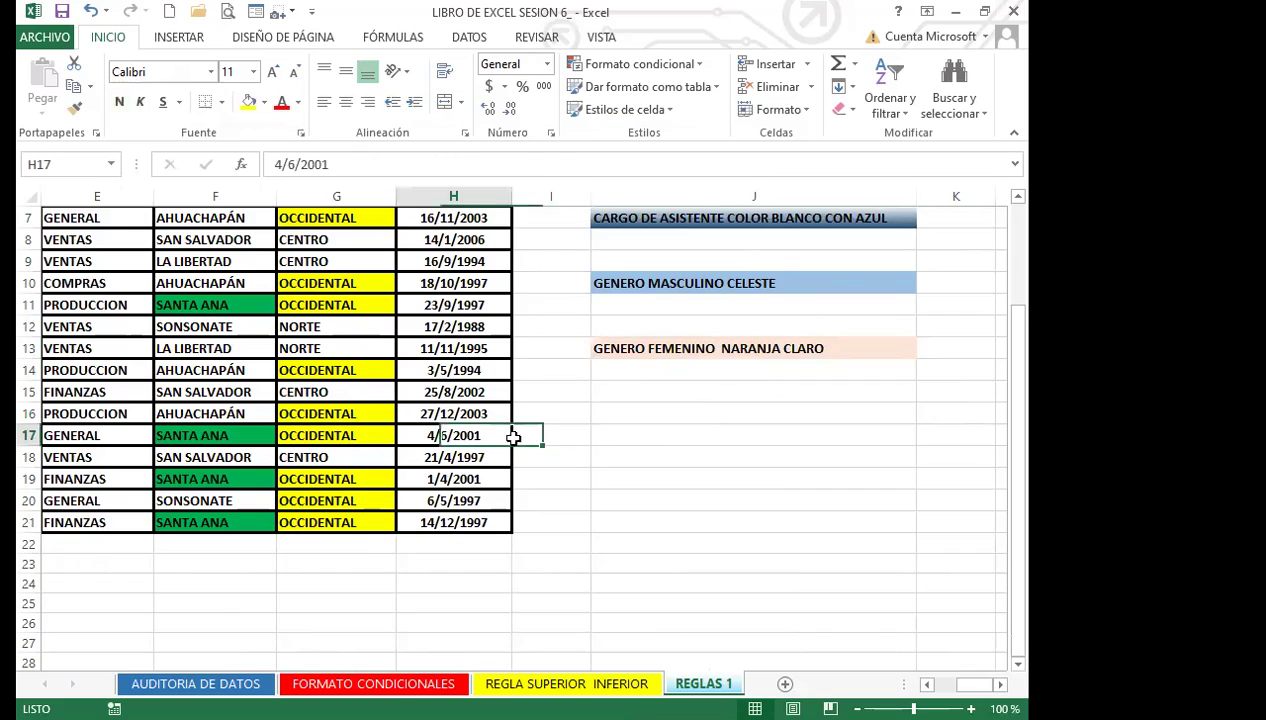
key("Home")
scroll(283, 450, "up", 2)
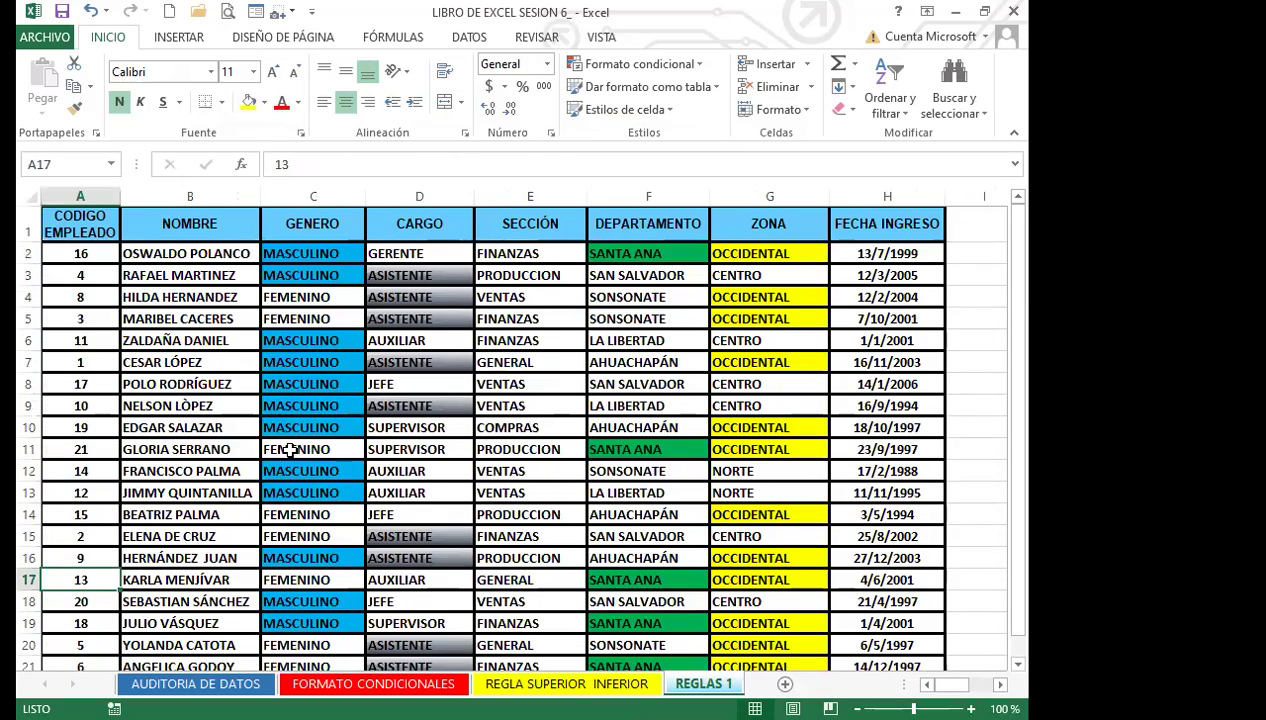
Start another text-contains rule on the GENERO cells C2:C21, taking FEMENINO from cell C4 as its text.
left_click_drag(330, 250, 308, 607)
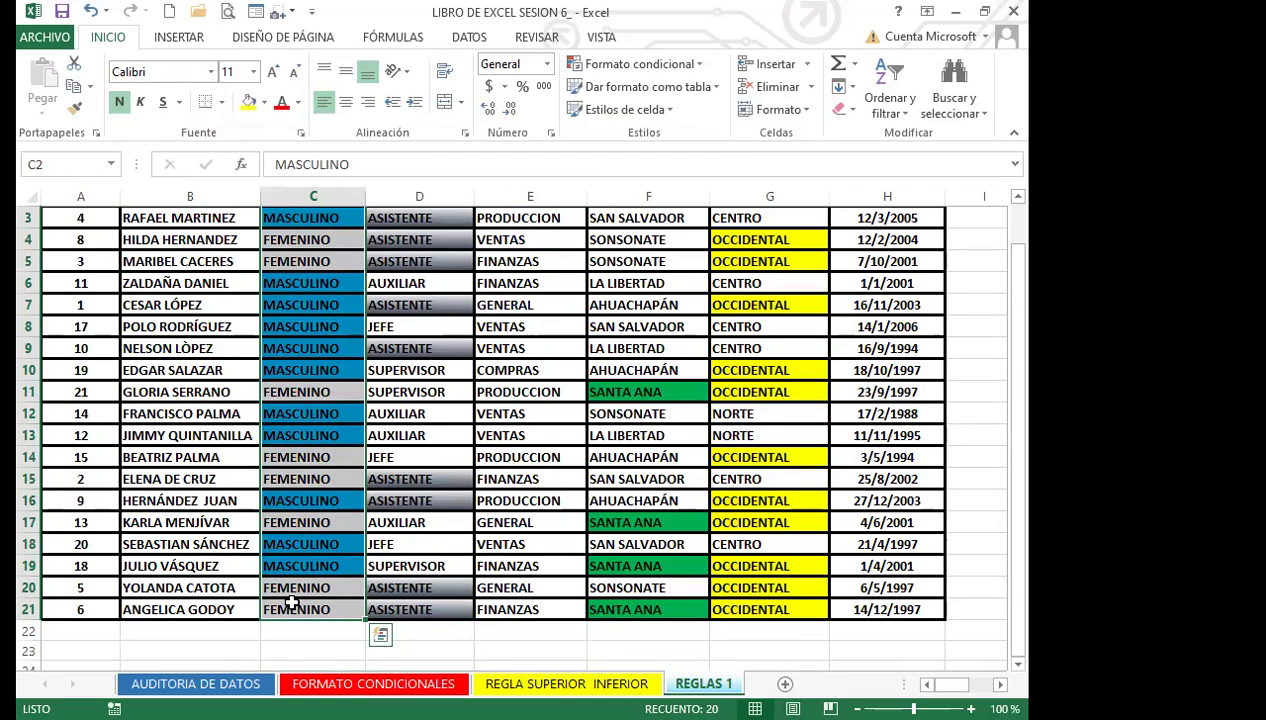
scroll(297, 602, "up", 1)
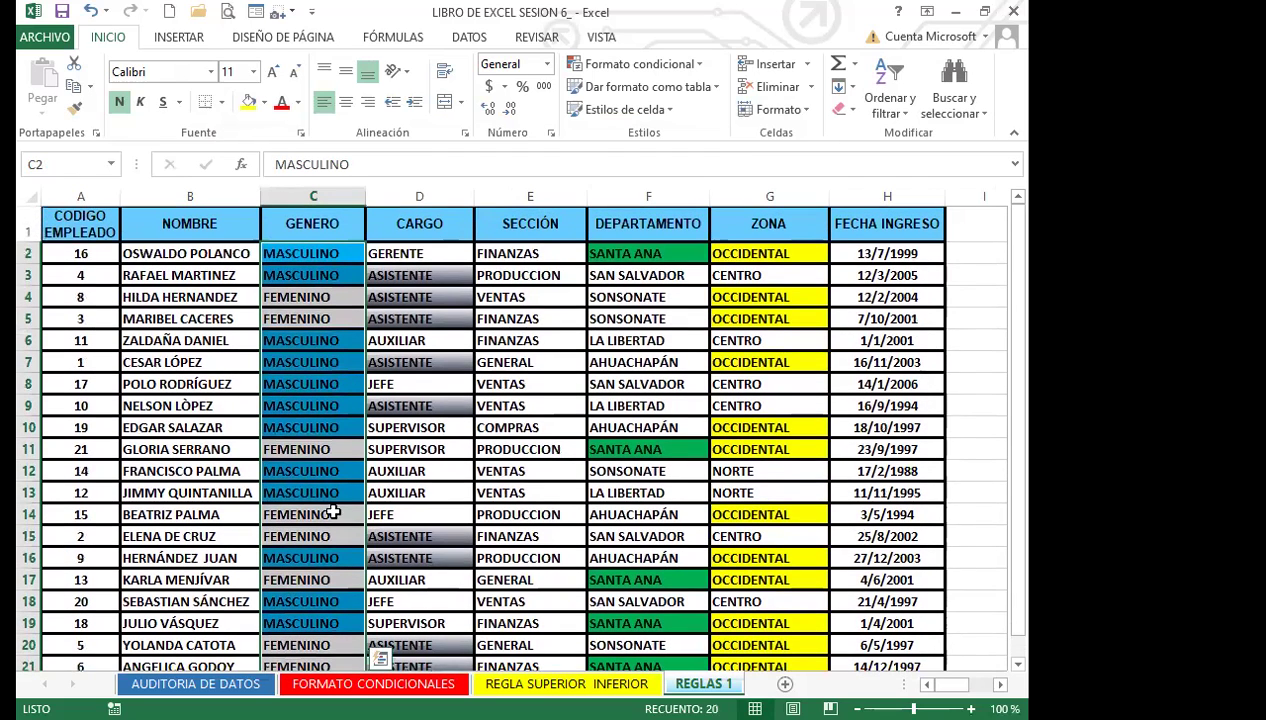
left_click(700, 66)
mouse_move(700, 98)
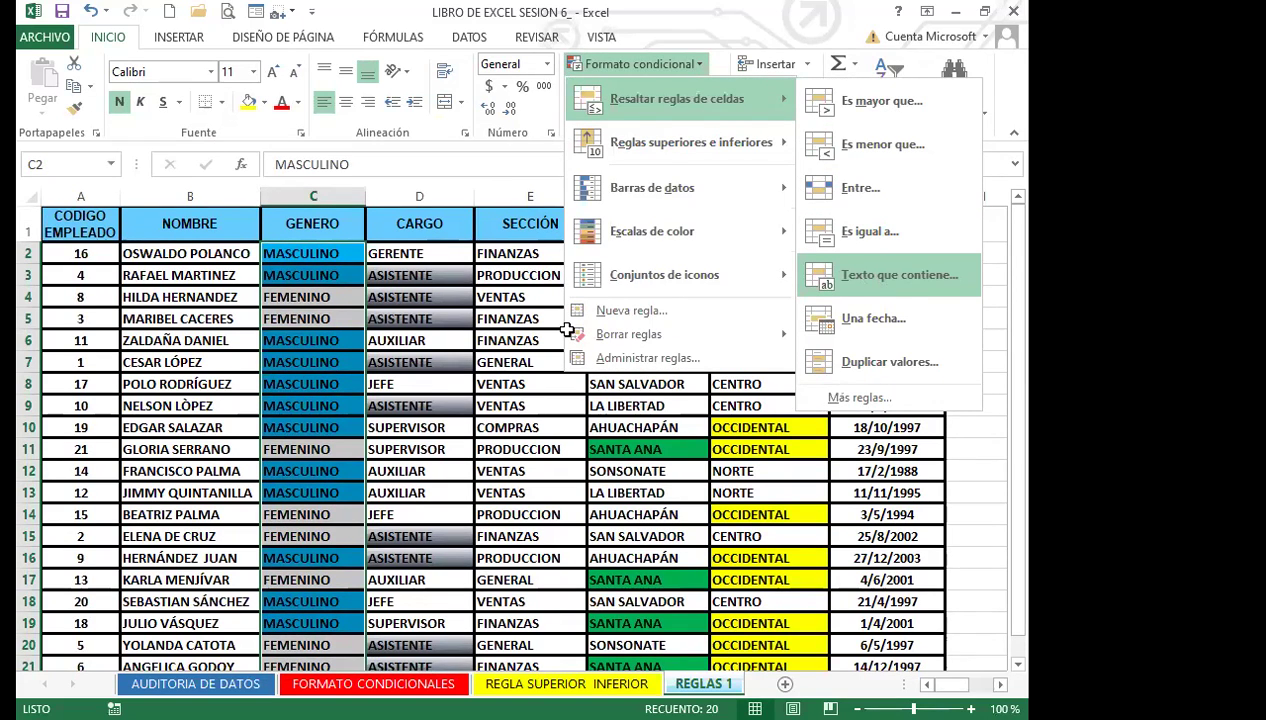
key("Return")
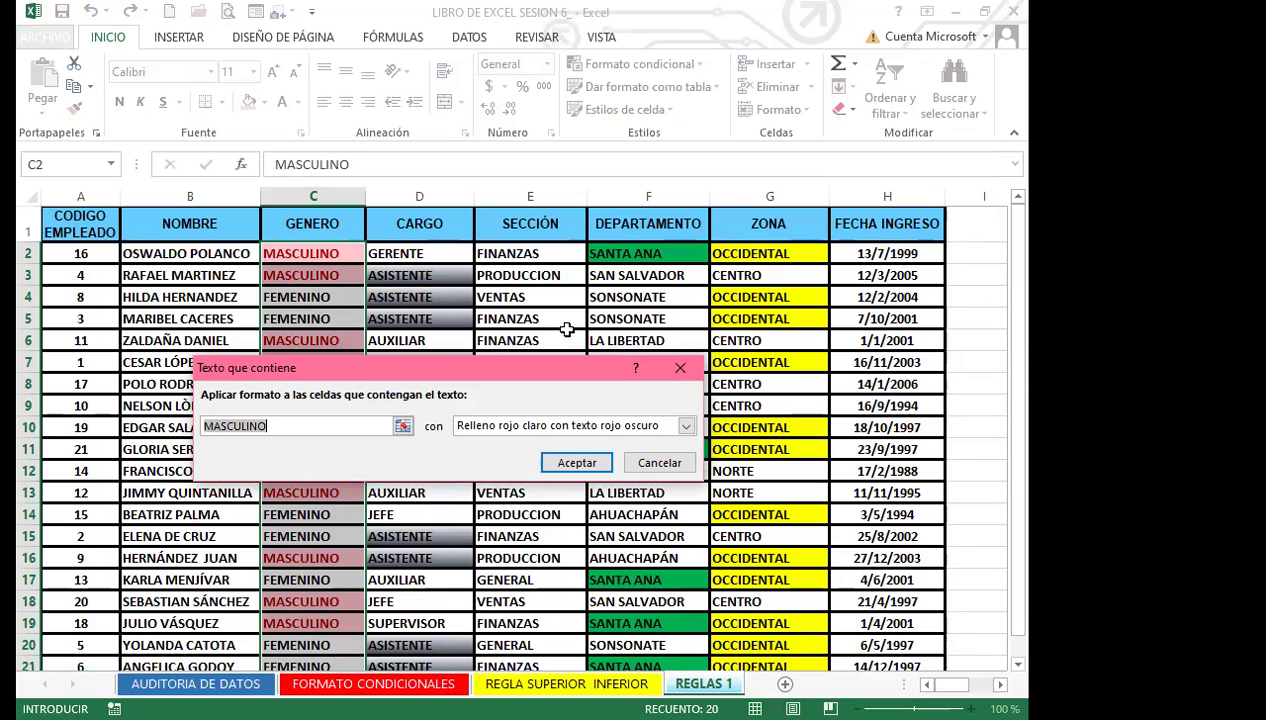
left_click(300, 297)
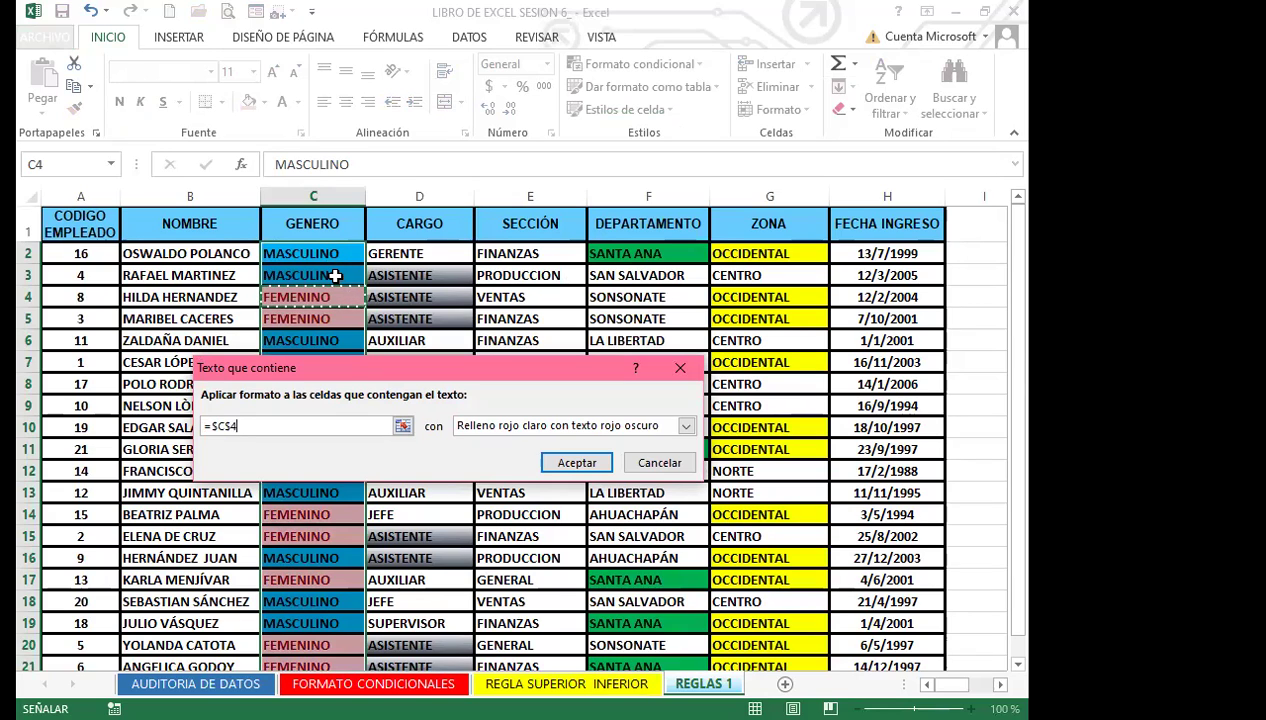
Choose a custom format for the FEMENINO rule and pick the lightest orange as its fill.
left_click(692, 433)
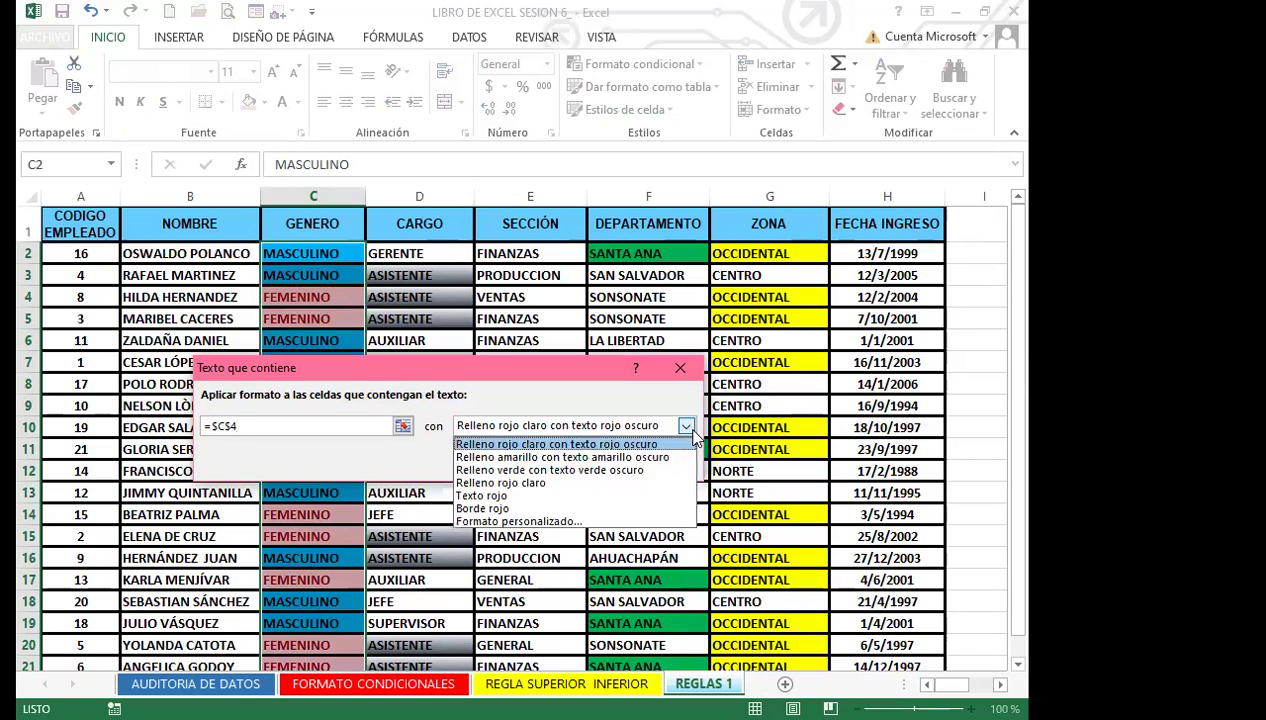
left_click(549, 522)
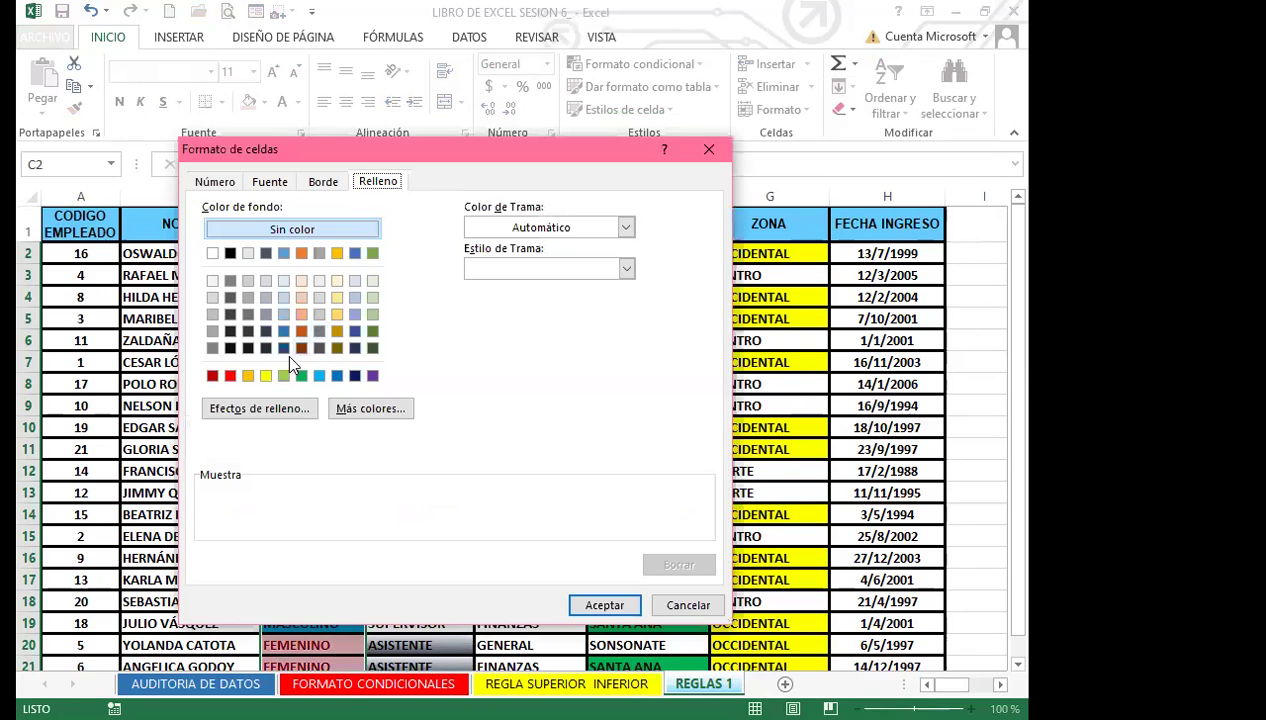
left_click(301, 280)
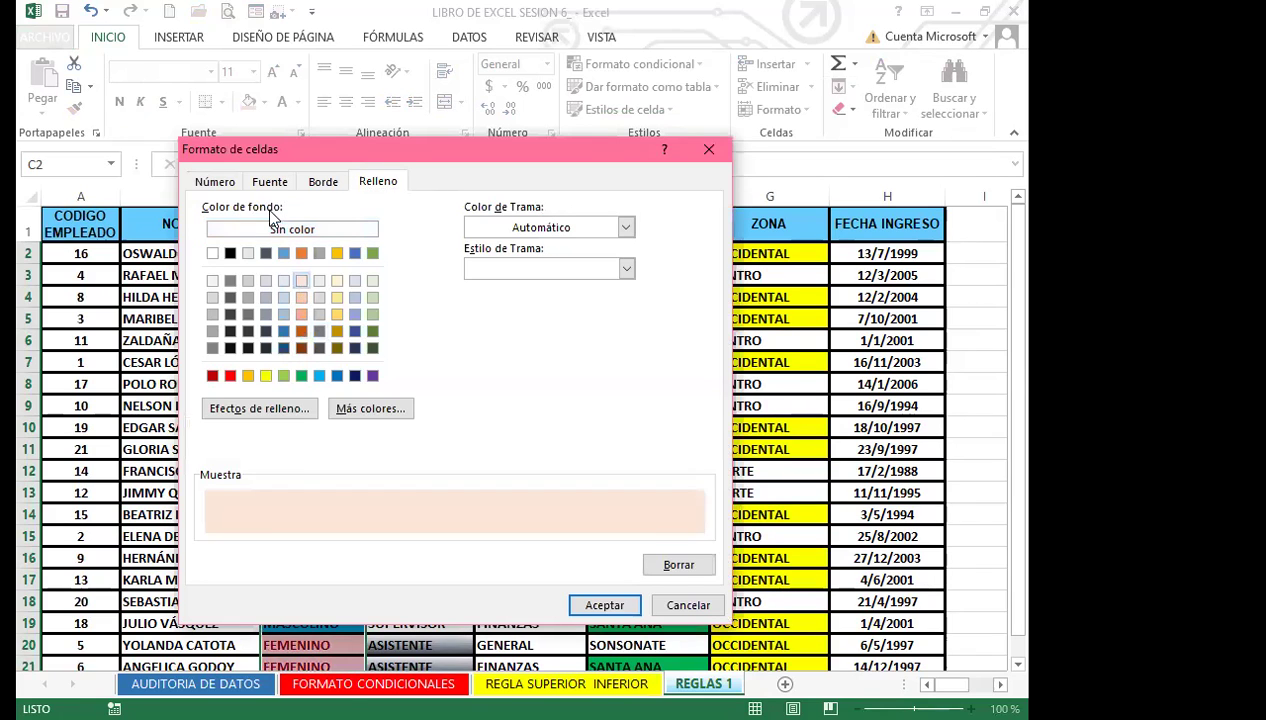
Set the FEMENINO rule's font to bold black and apply the rule to the GENERO cells.
left_click(269, 181)
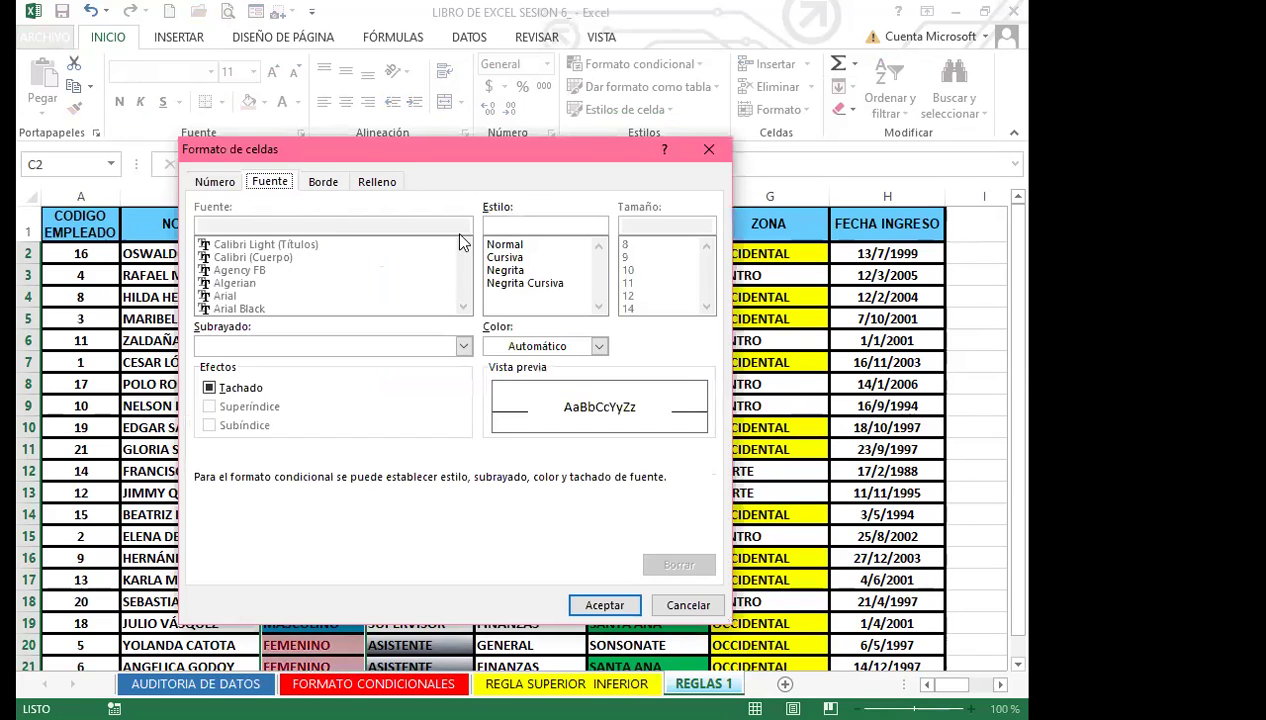
left_click(505, 270)
left_click(597, 346)
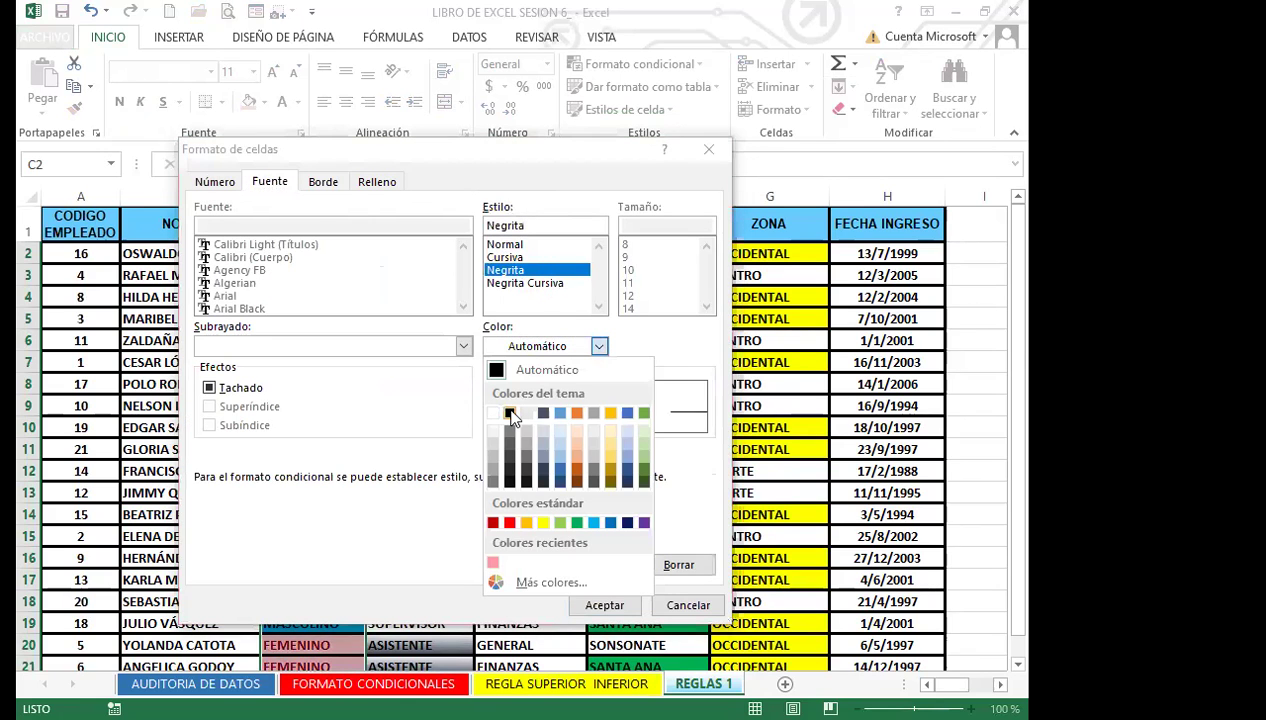
left_click(510, 414)
left_click(604, 605)
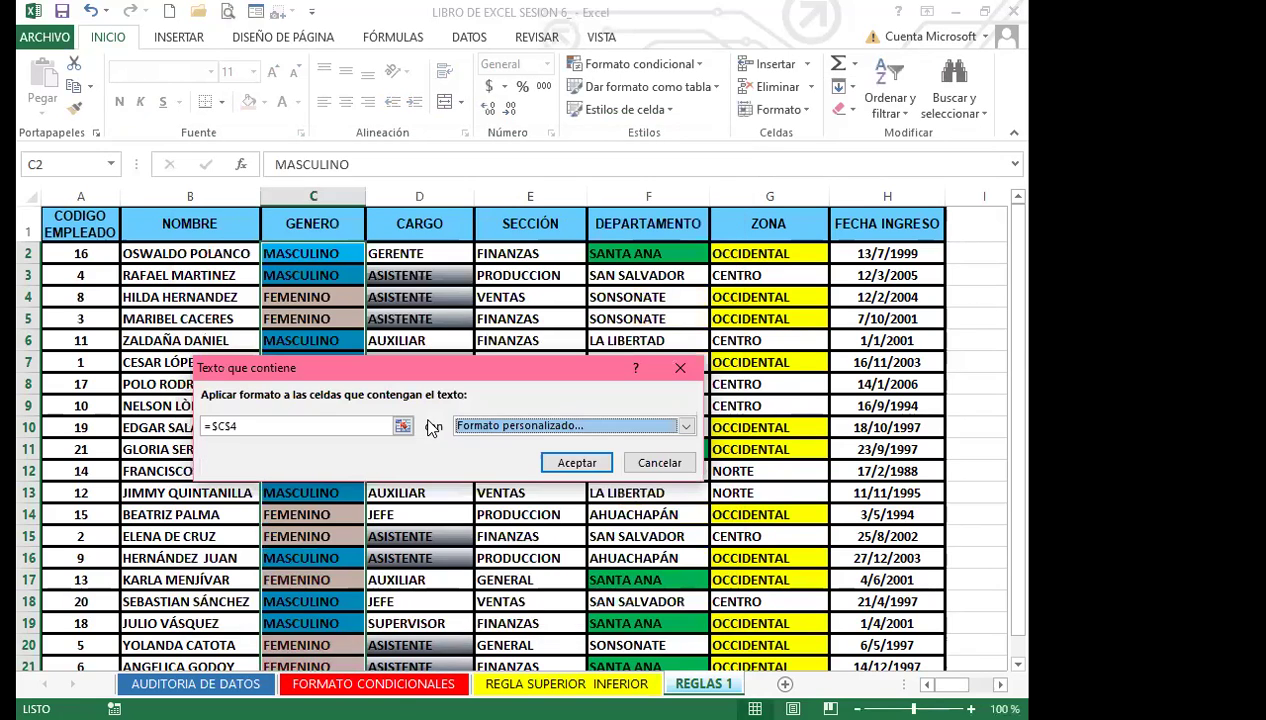
left_click(577, 462)
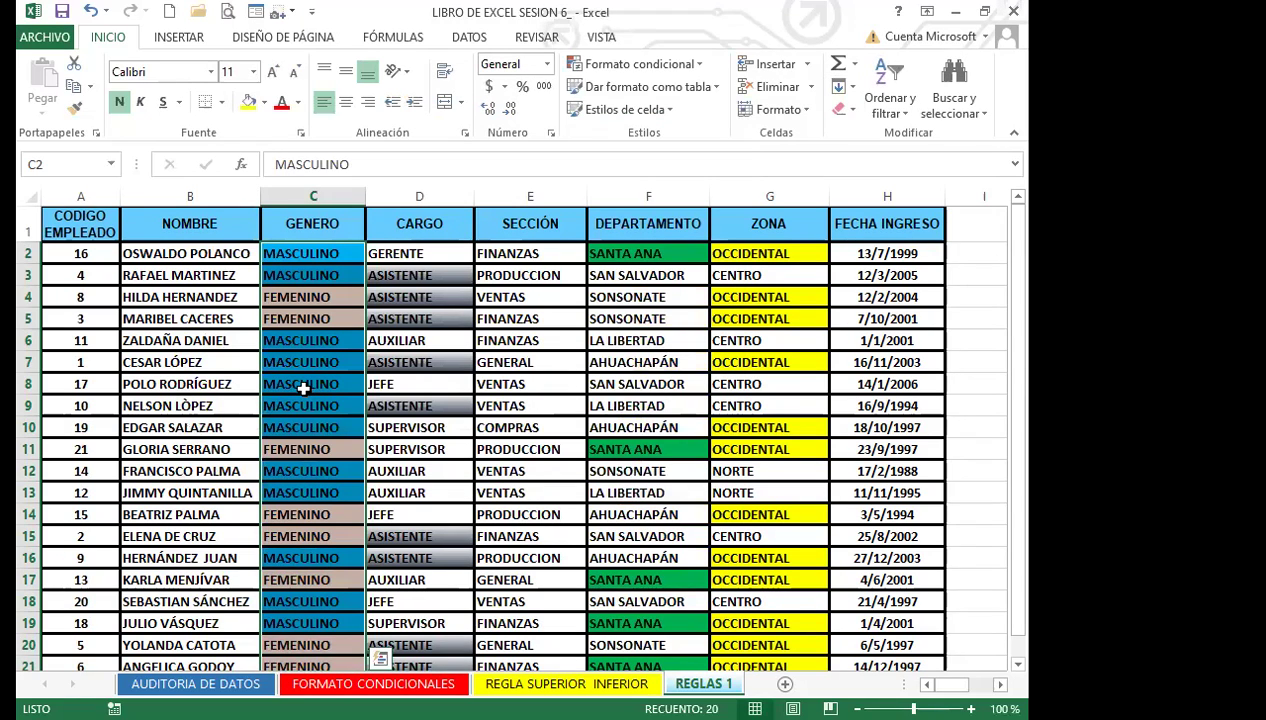
Review the masculine and feminine colours in the GENERO column from the first to the last employee row.
left_click(318, 318)
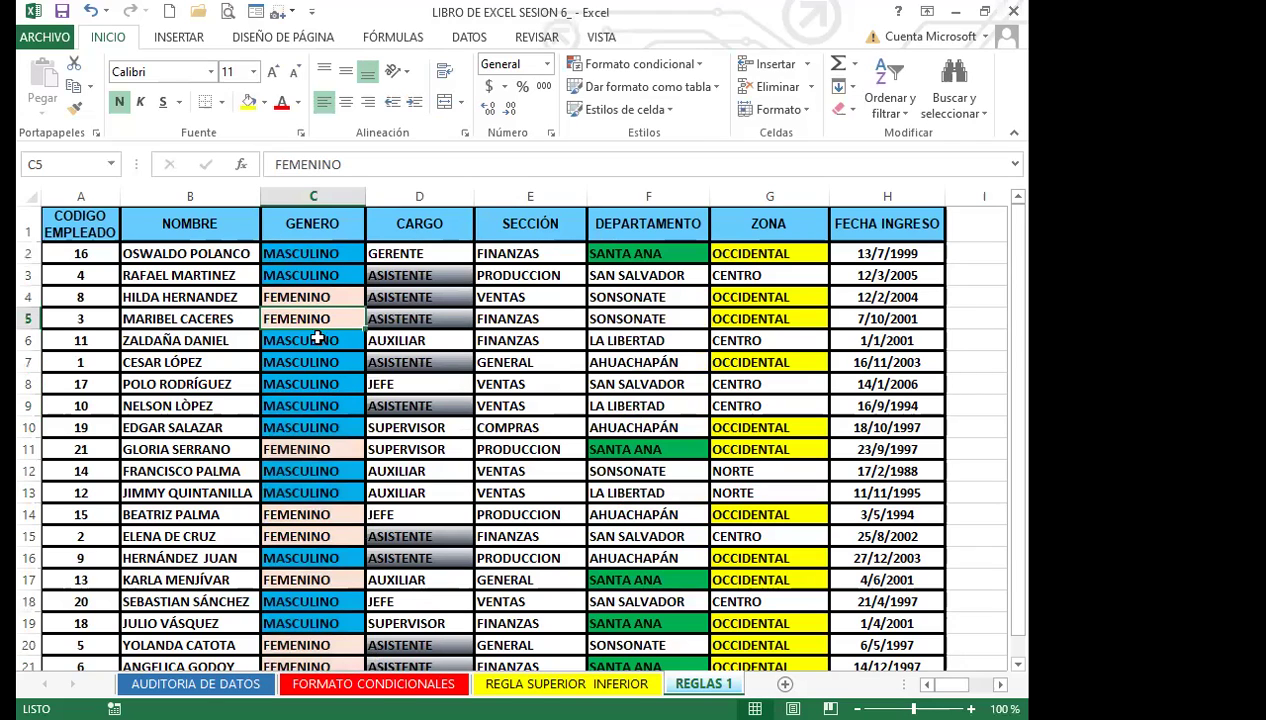
left_click(313, 345)
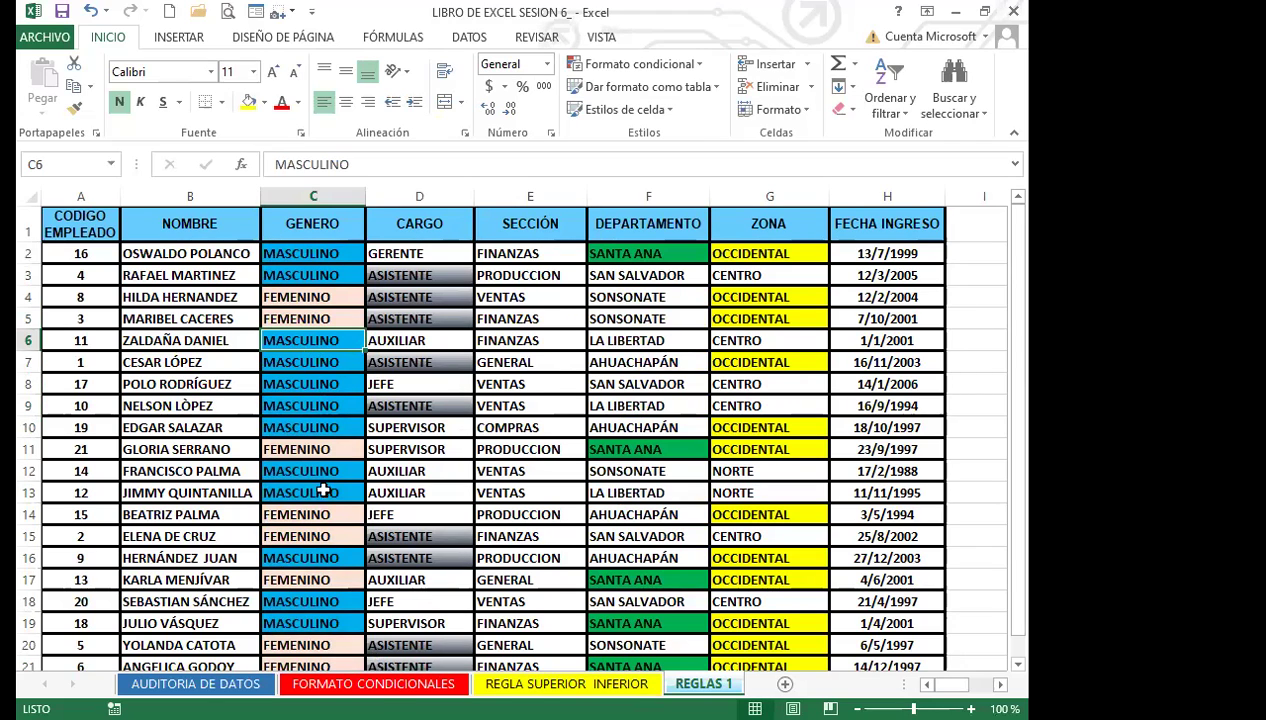
scroll(320, 490, "down", 3)
scroll(319, 511, "up", 3)
scroll(329, 533, "down", 2)
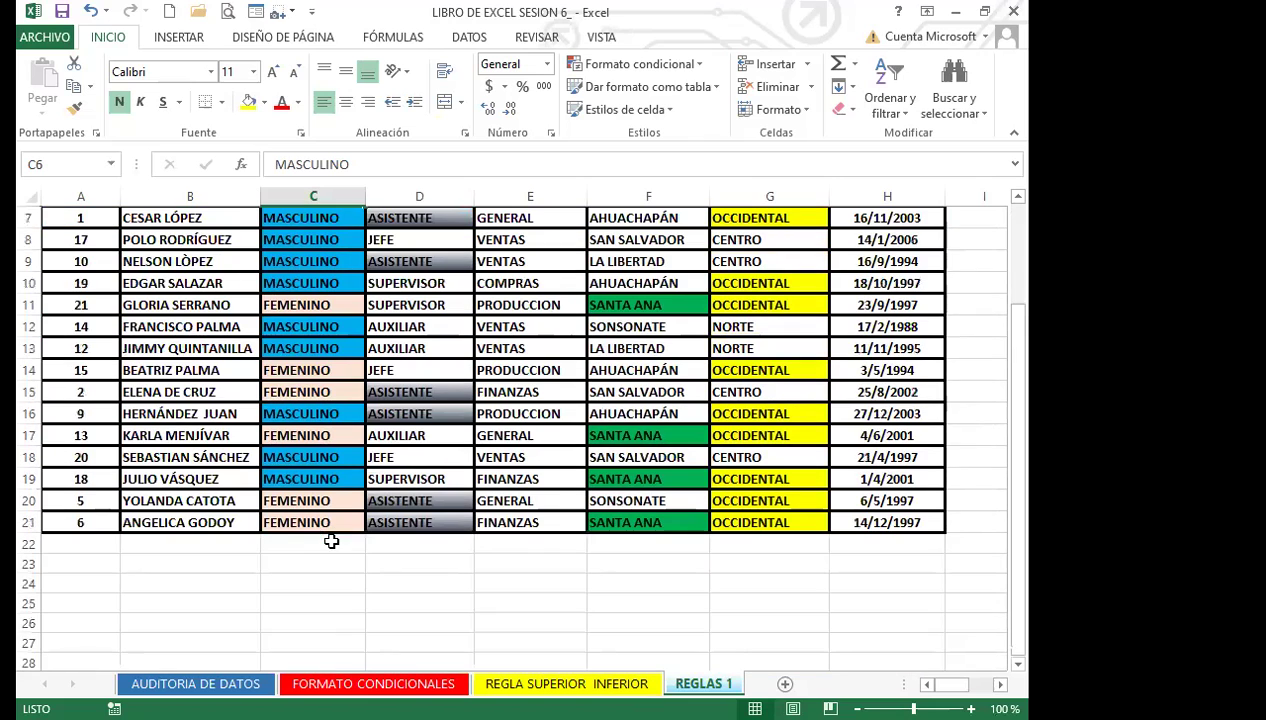
scroll(315, 555, "up", 2)
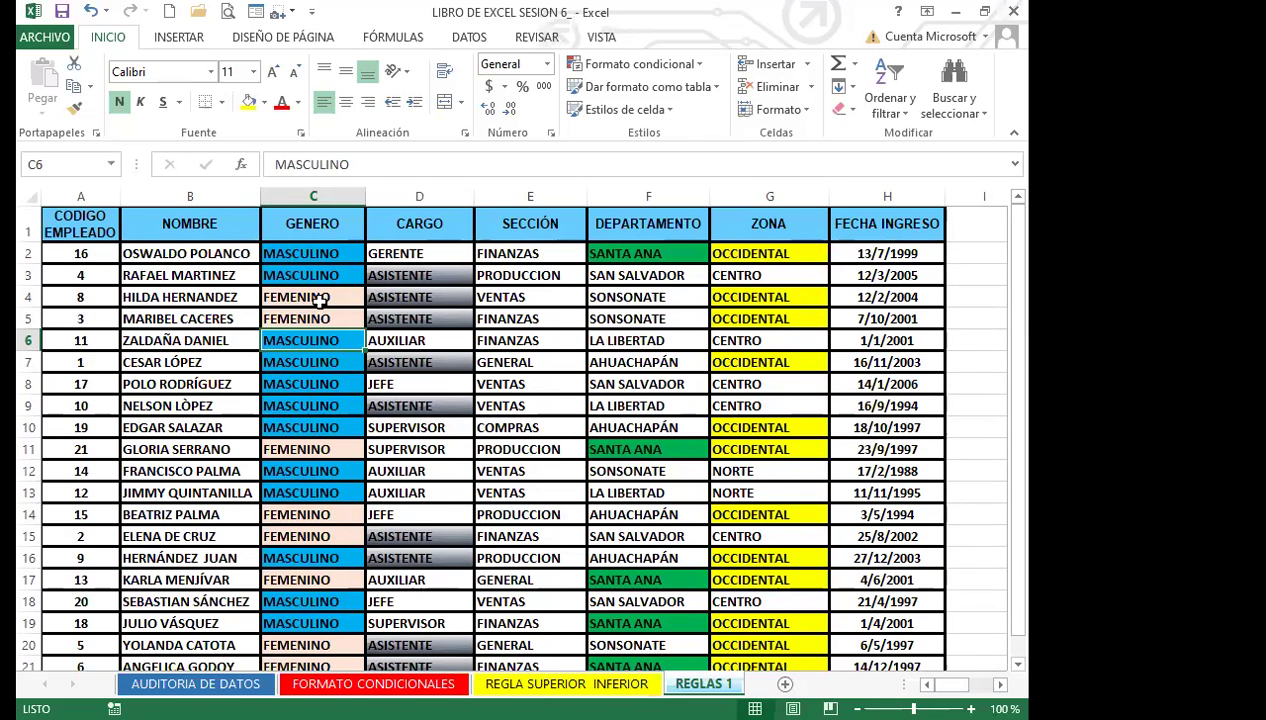
left_click(316, 318)
left_click(313, 338)
left_click(316, 318)
left_click(314, 339)
scroll(330, 512, "down", 2)
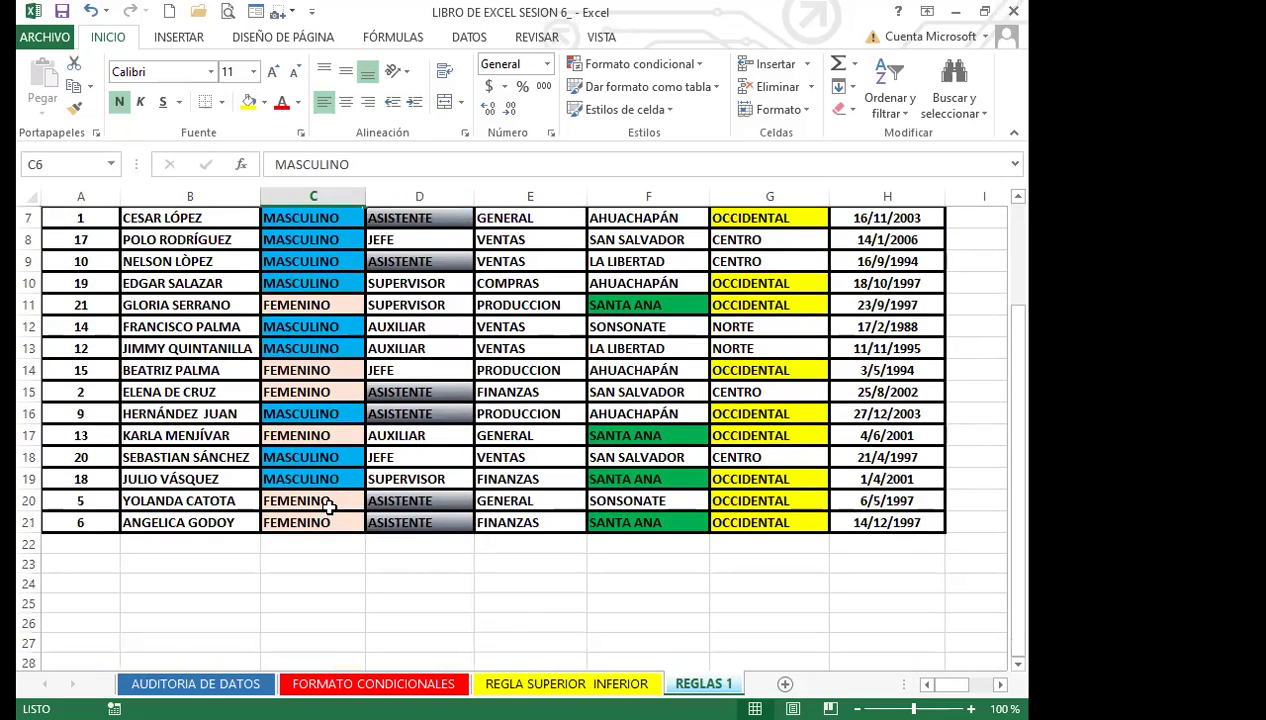
scroll(330, 512, "up", 2)
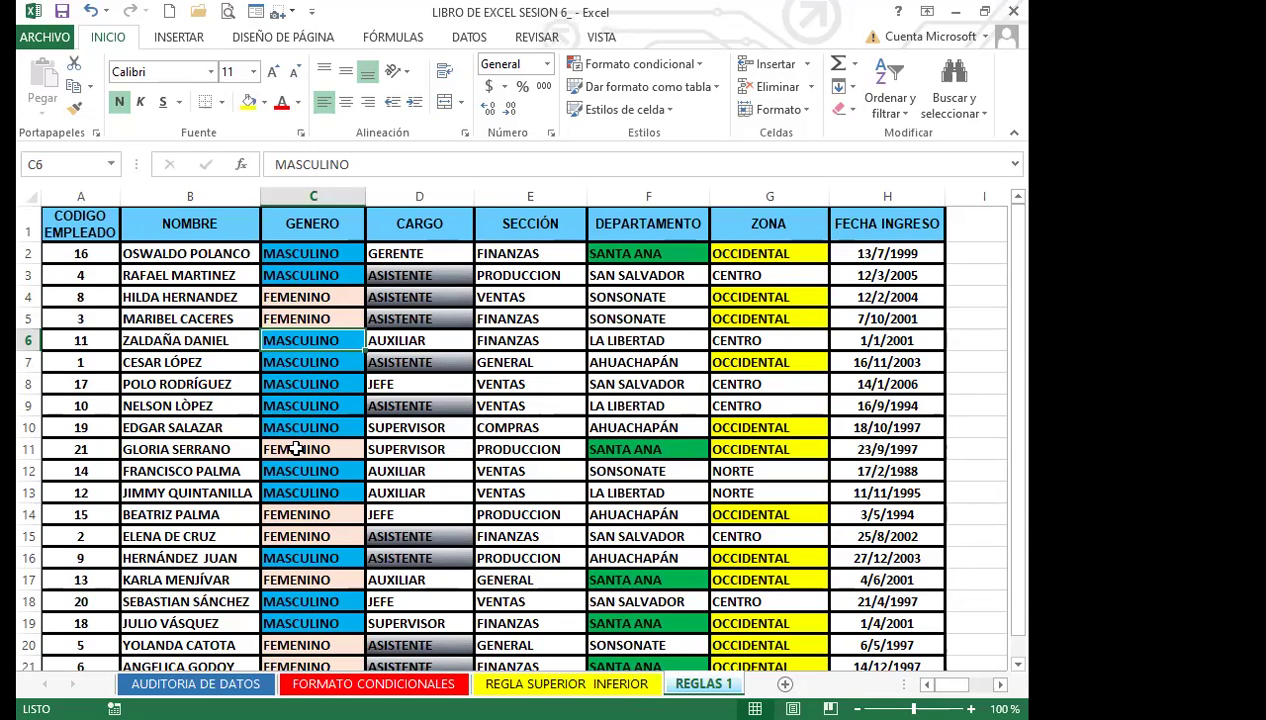
scroll(296, 449, "down", 3)
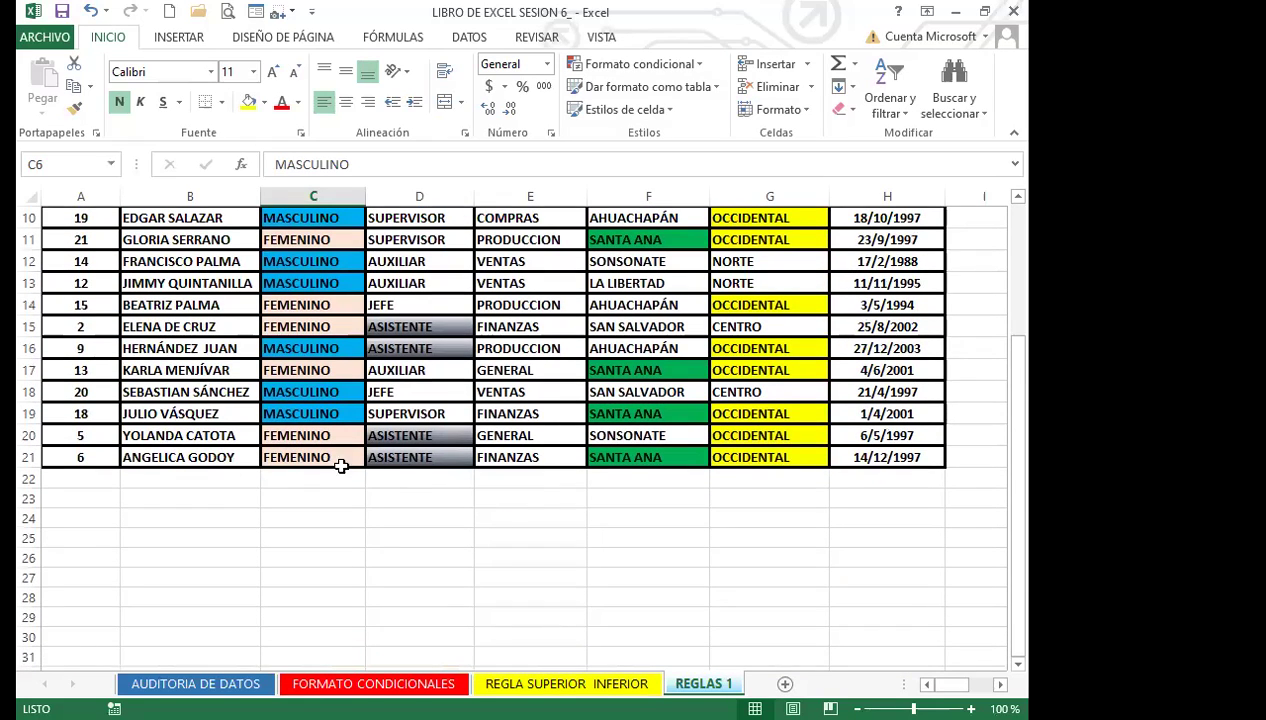
scroll(302, 458, "up", 3)
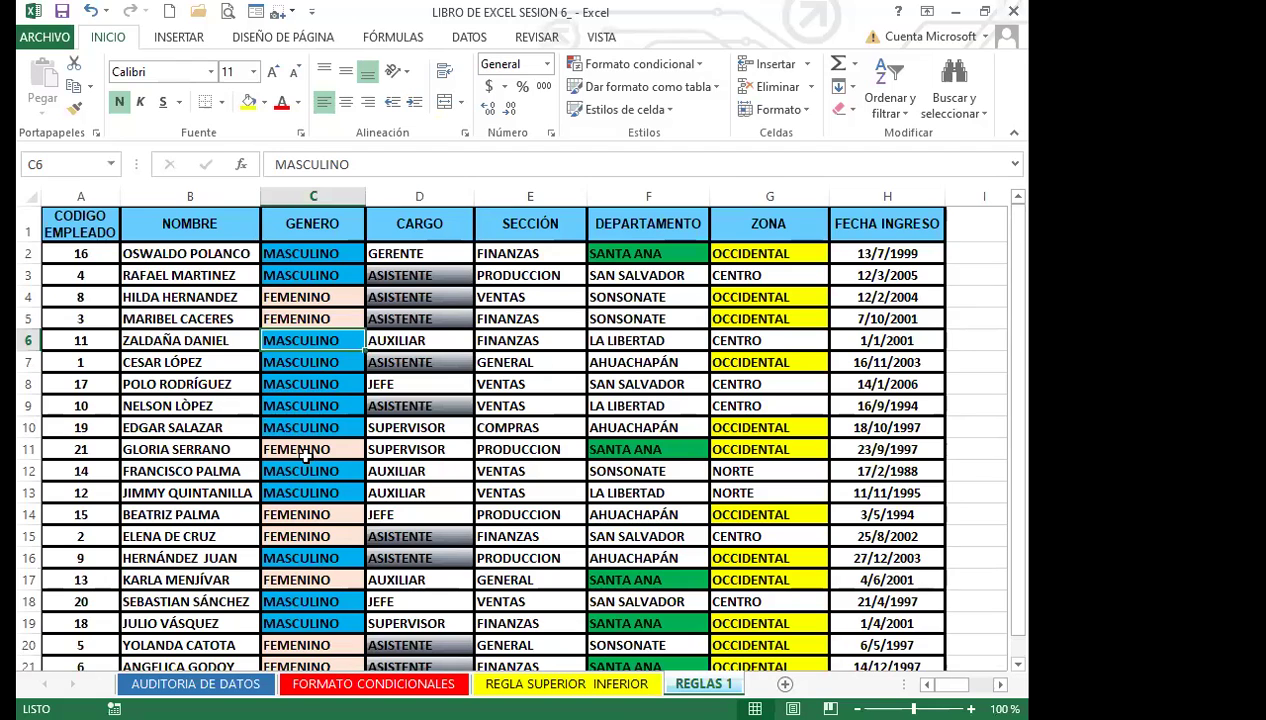
scroll(304, 464, "down", 3)
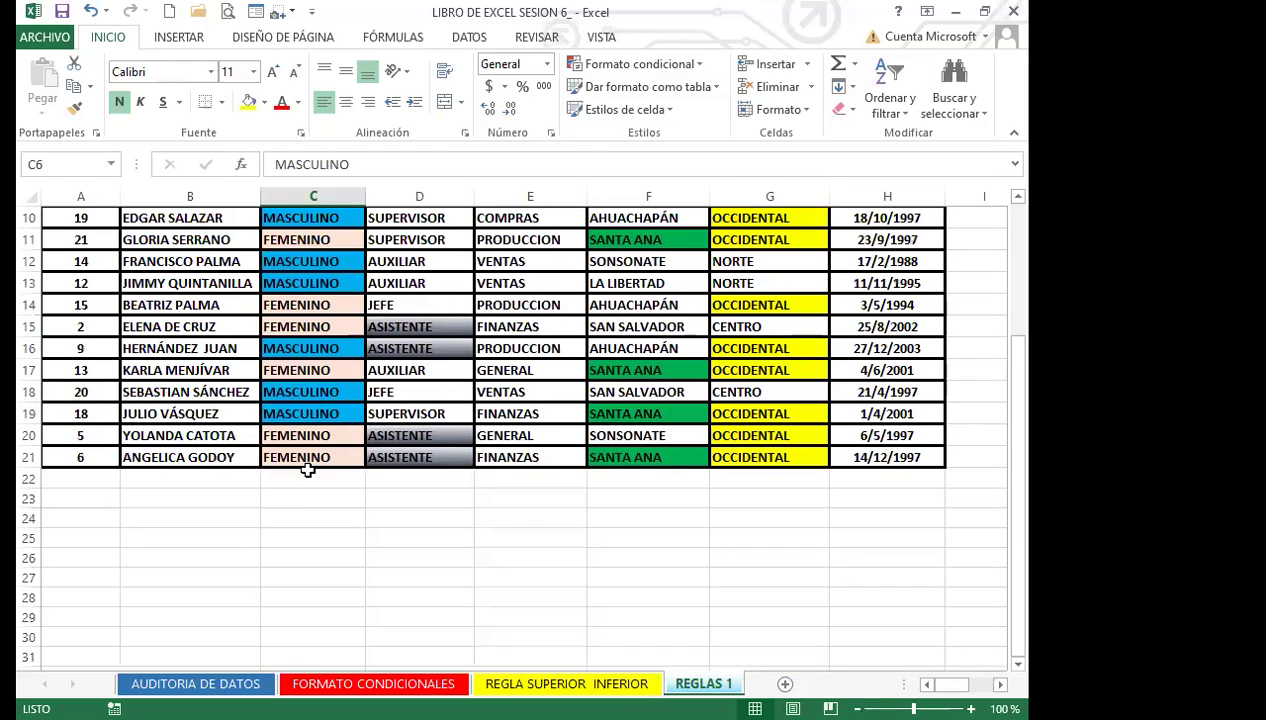
scroll(298, 499, "up", 3)
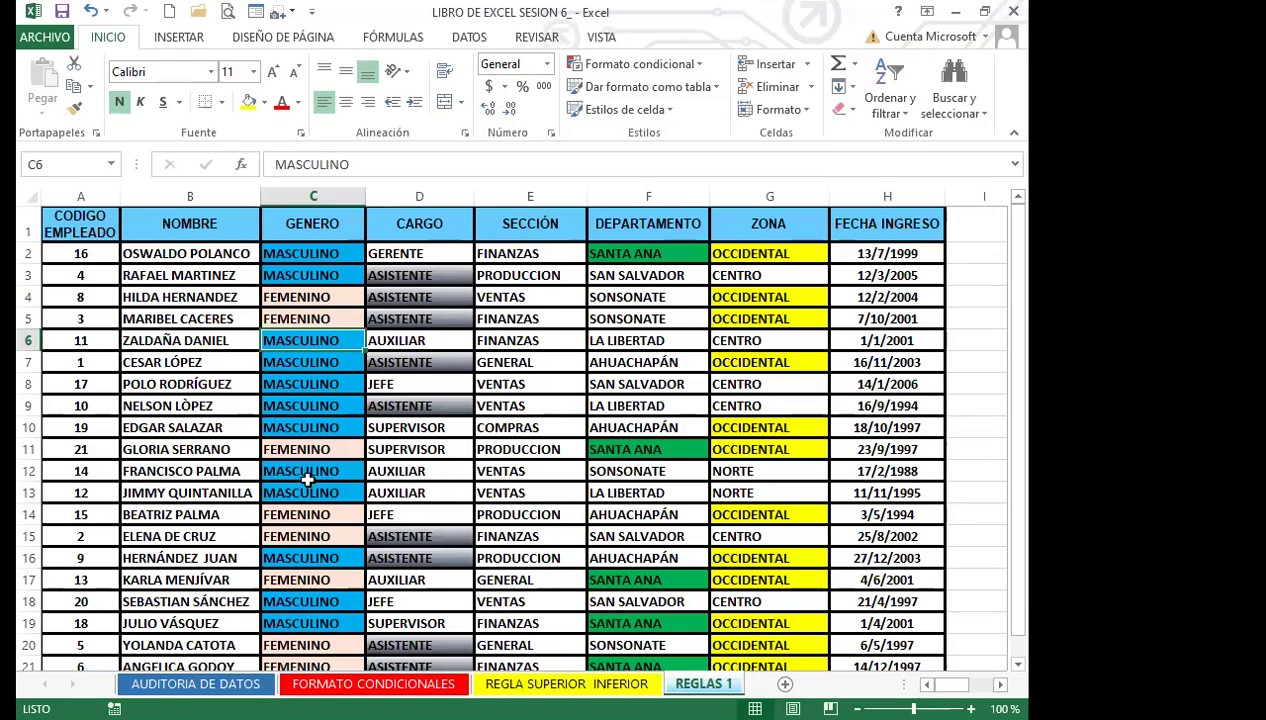
scroll(390, 525, "down", 3)
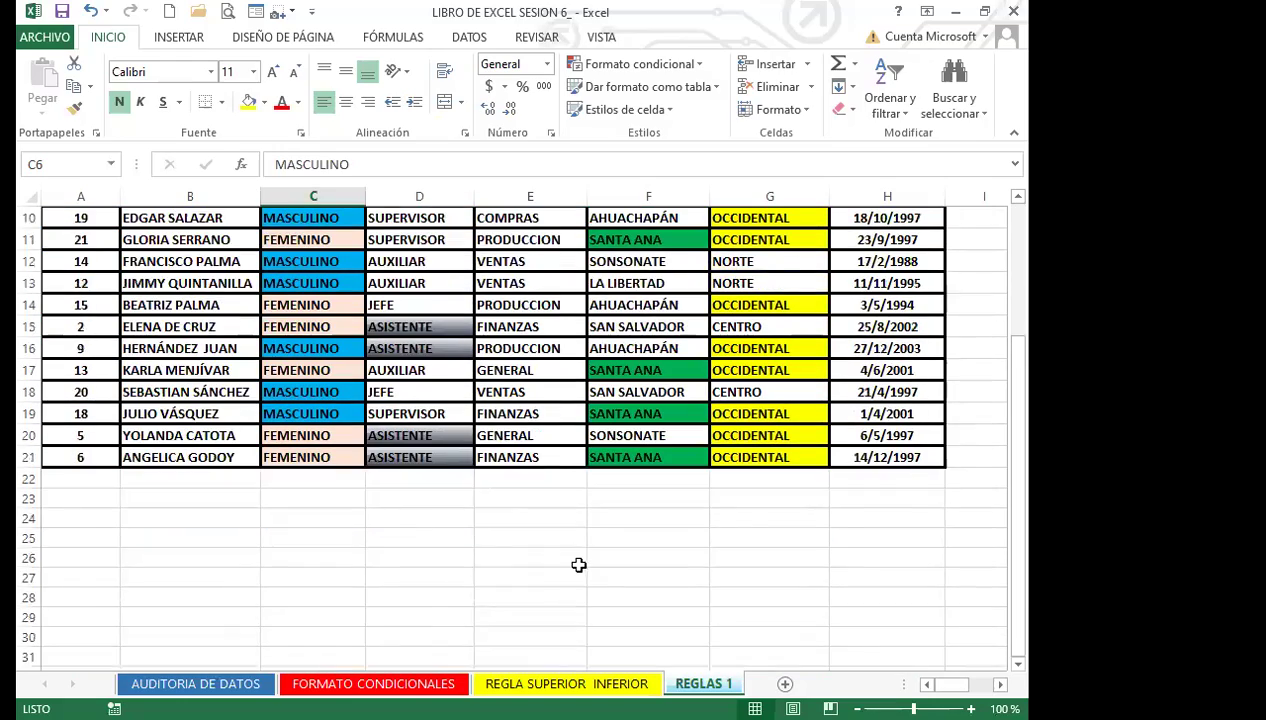
scroll(579, 565, "up", 3)
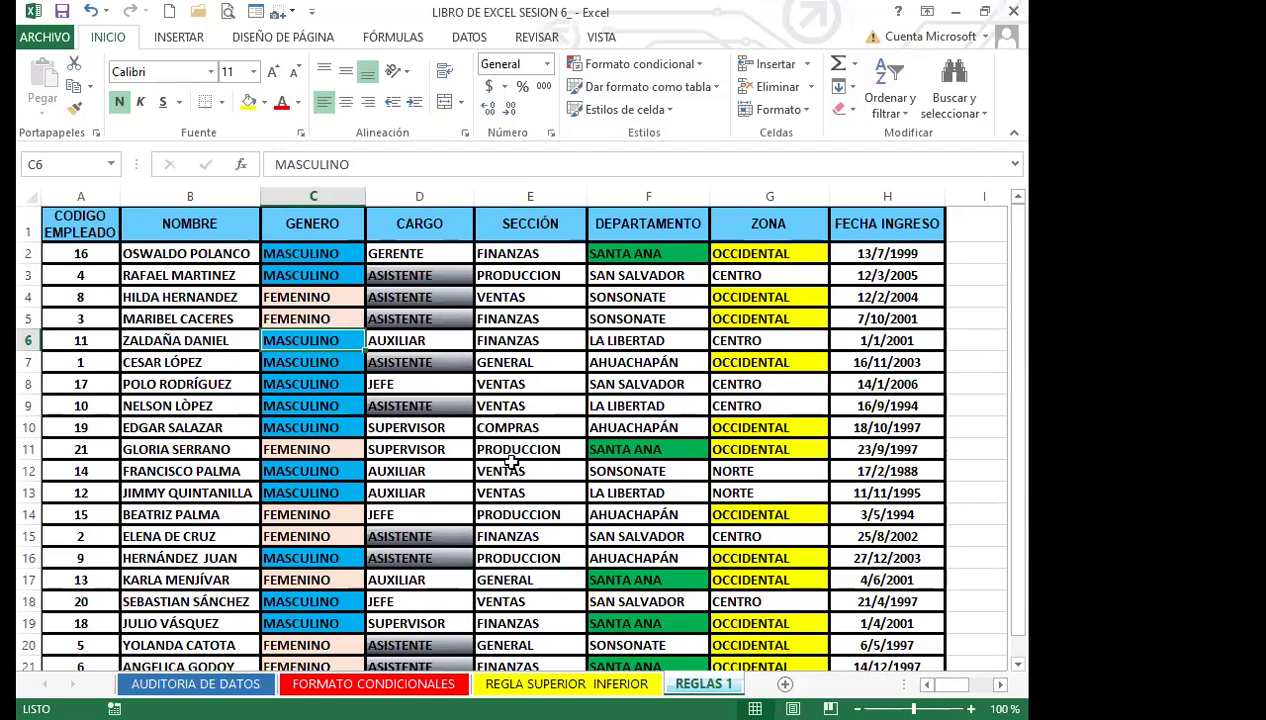
left_click(527, 384)
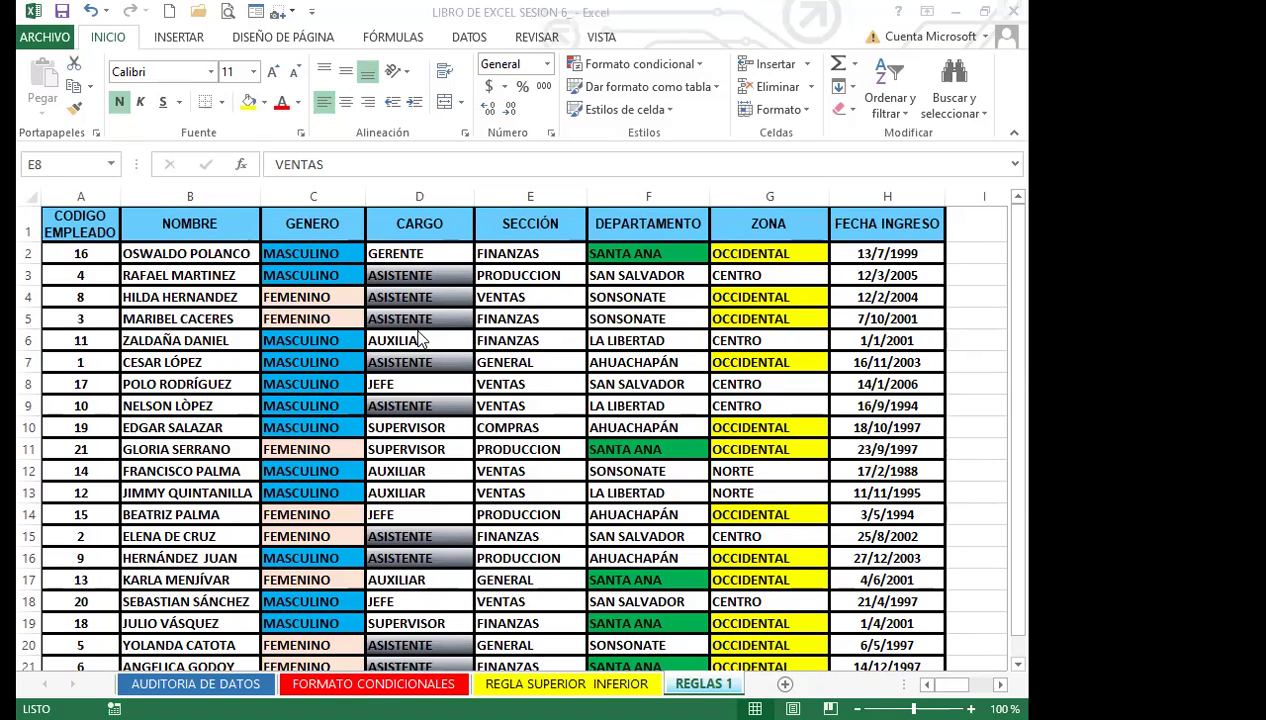
left_click(408, 447)
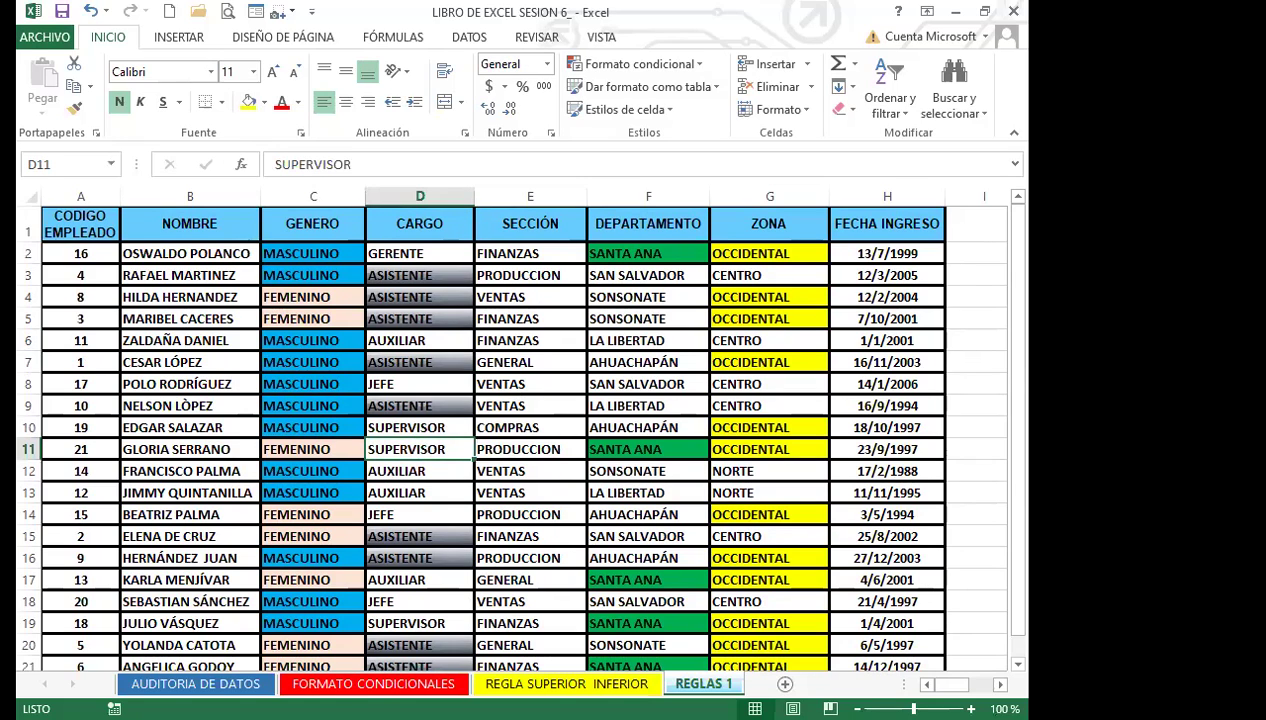
key("alt+Tab")
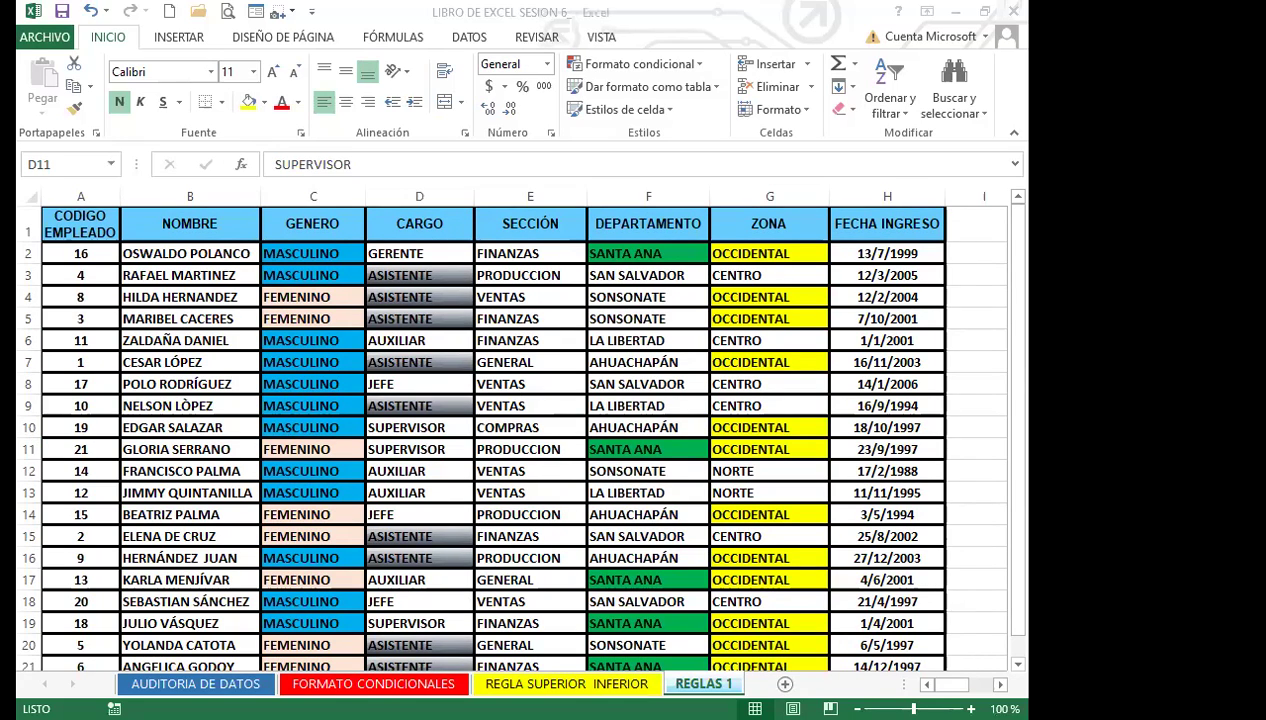